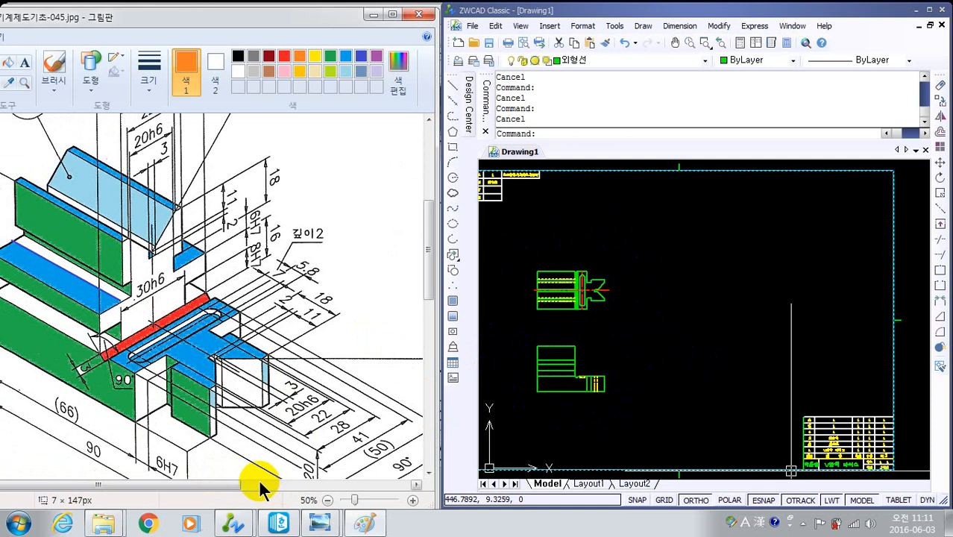
# - Draw a purple arrow near the (50) dimension, pointing toward the part to mark the side view direction
pyautogui.moveTo(237, 492)
pyautogui.mouseDown()
pyautogui.moveTo(279, 494)
pyautogui.moveTo(307, 466)
pyautogui.mouseUp()
pyautogui.moveTo(425, 262); pyautogui.dragTo(431, 277)
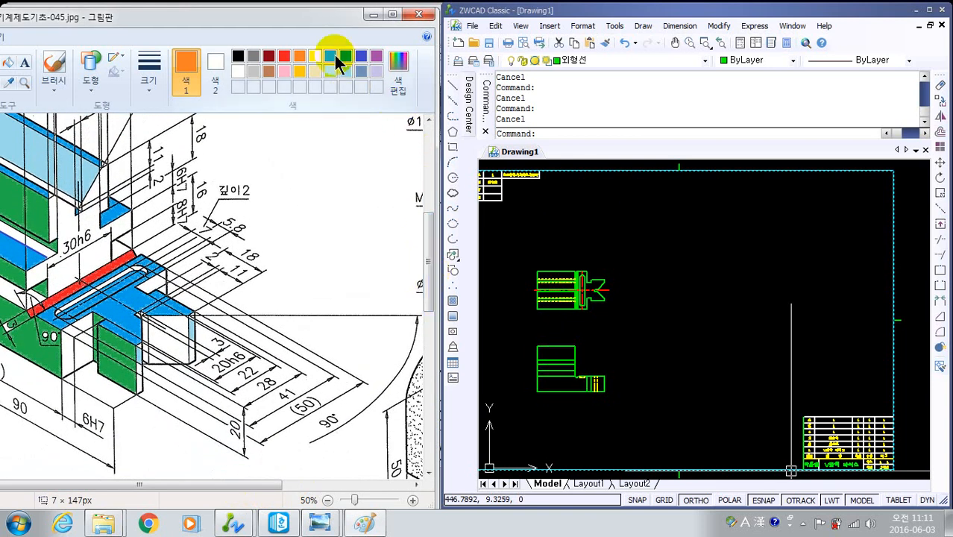
pyautogui.click(377, 57)
pyautogui.click(99, 68)
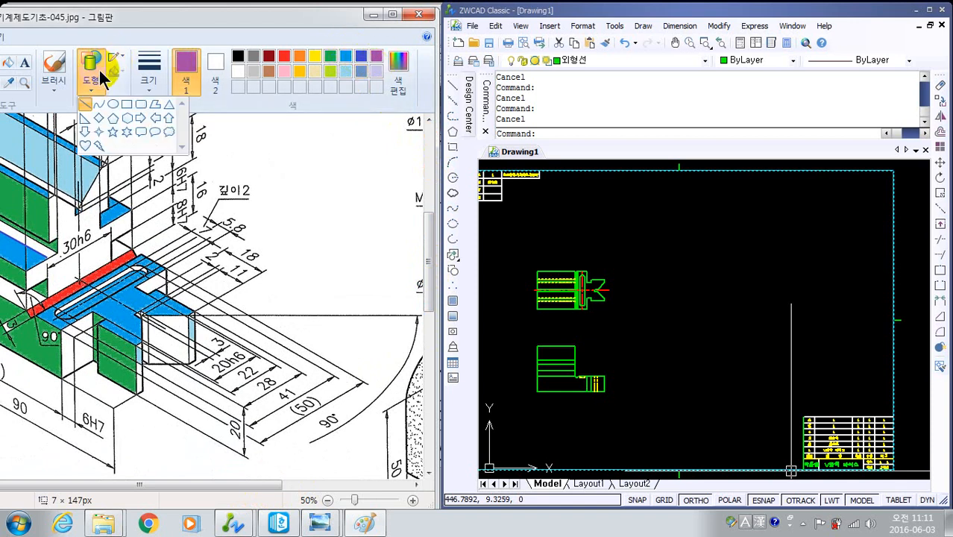
pyautogui.click(349, 458)
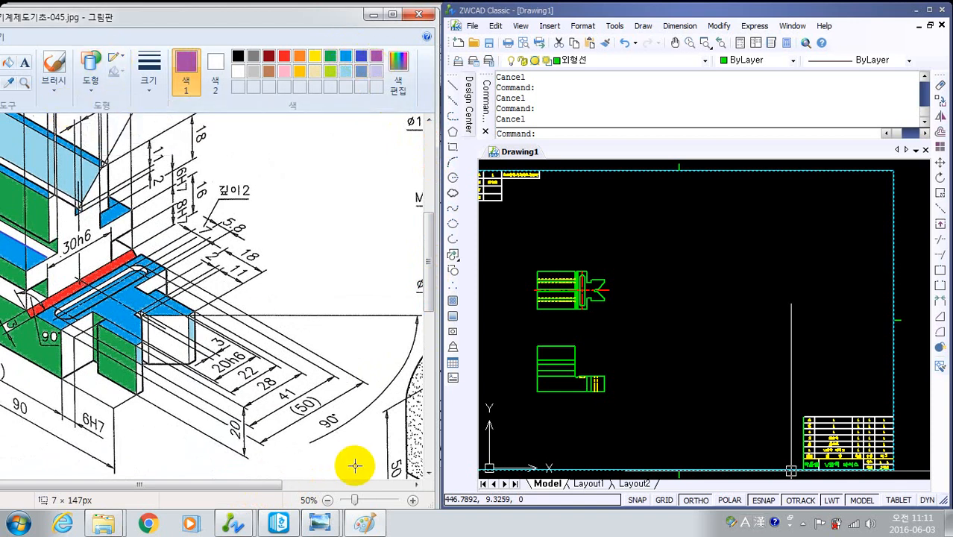
pyautogui.moveTo(352, 468)
pyautogui.mouseDown()
pyautogui.moveTo(276, 424)
pyautogui.moveTo(304, 429)
pyautogui.moveTo(274, 420)
pyautogui.mouseUp()
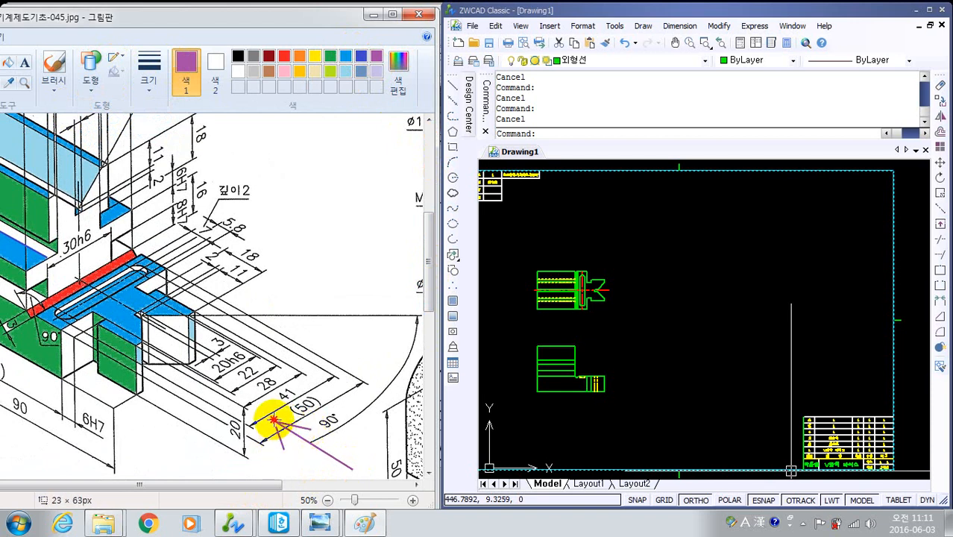
pyautogui.click(372, 204)
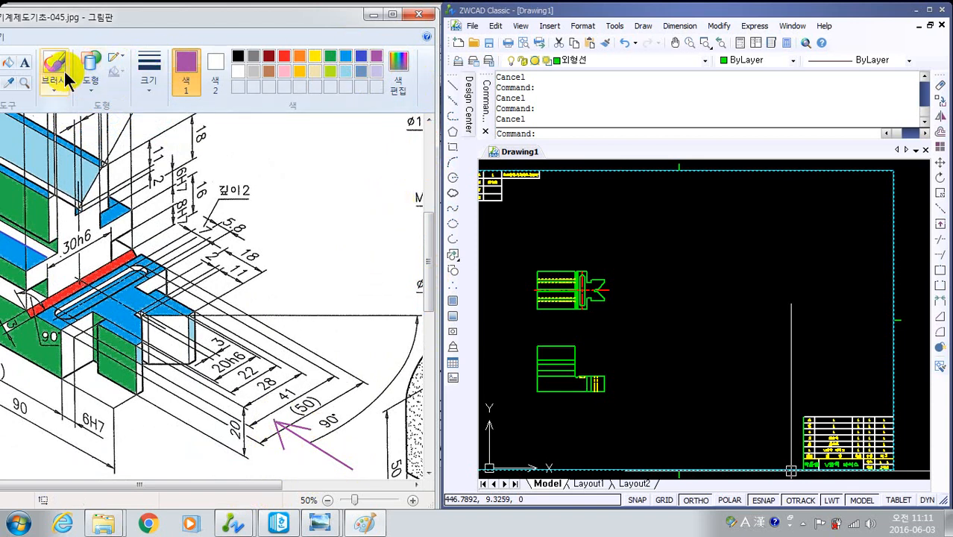
# - Fill the narrow end faces of the two lower jaw prongs with purple
pyautogui.click(8, 63)
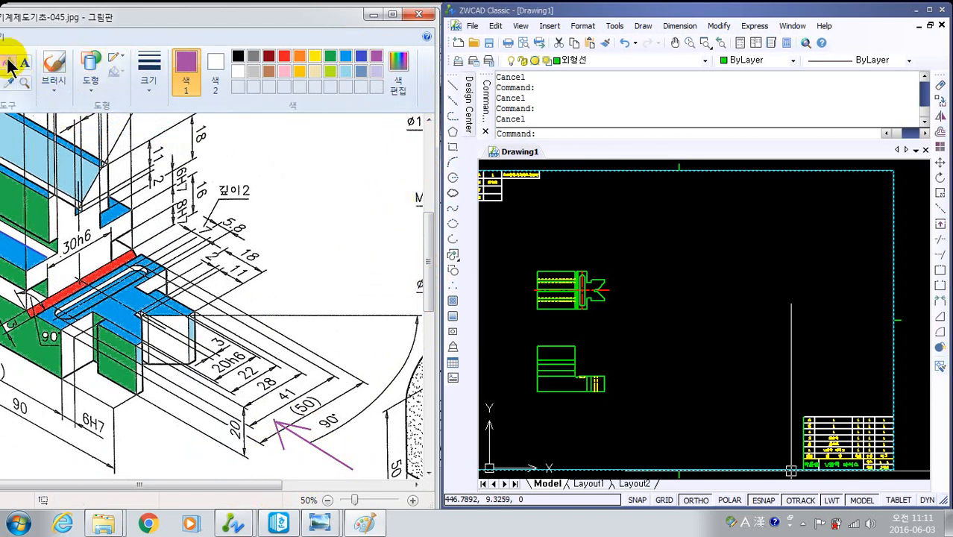
pyautogui.click(193, 340)
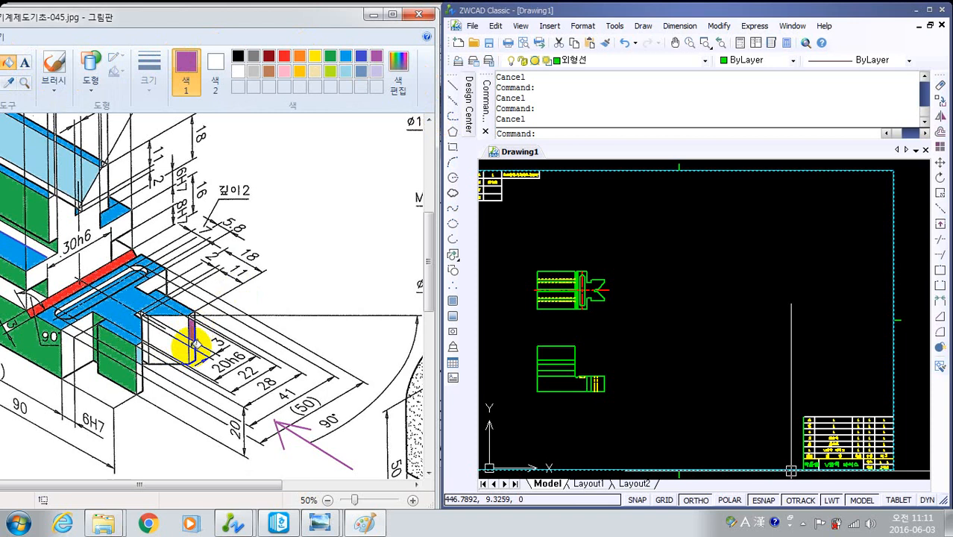
pyautogui.click(194, 348)
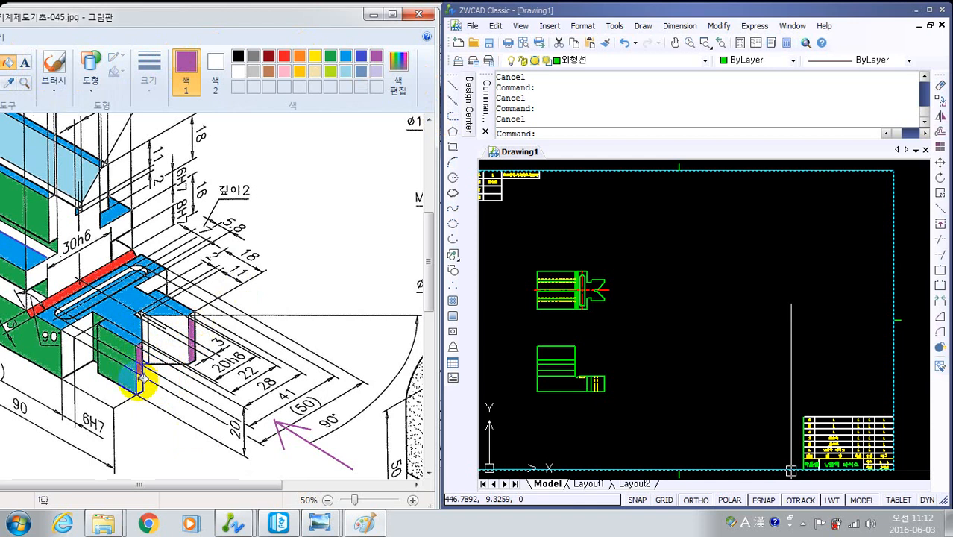
pyautogui.click(140, 382)
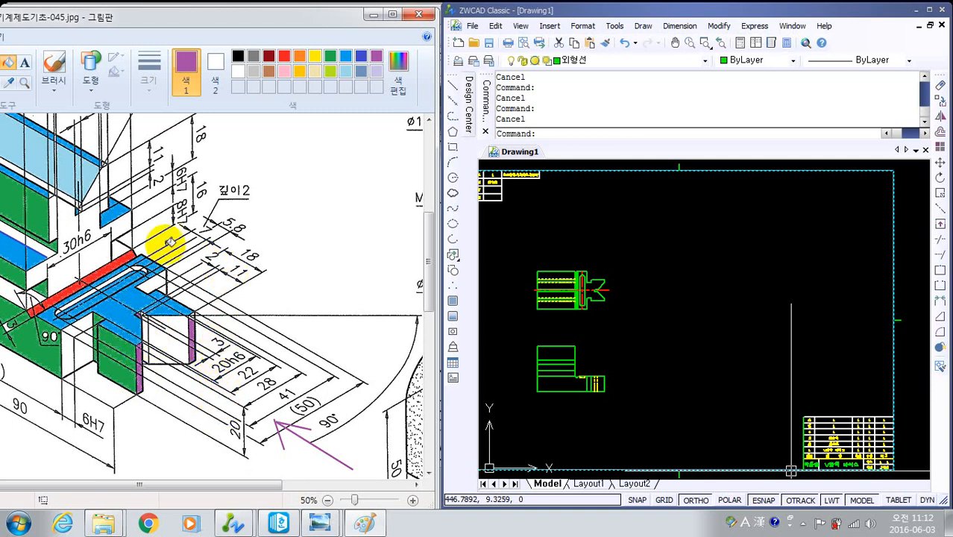
# - Fill the end profile around the 30h6 dimension with purple, including the sloped face and the small areas beside it
pyautogui.click(99, 254)
pyautogui.click(91, 222)
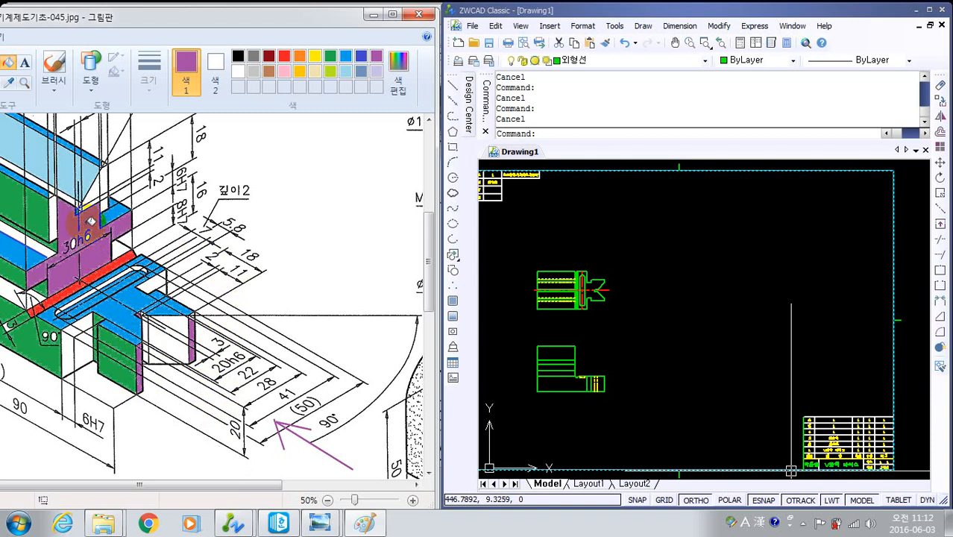
pyautogui.click(101, 188)
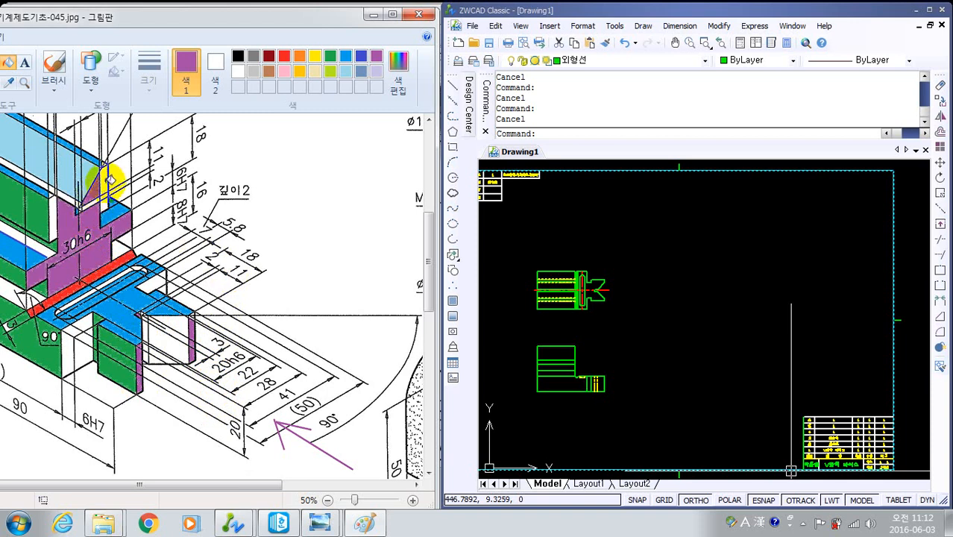
pyautogui.click(59, 208)
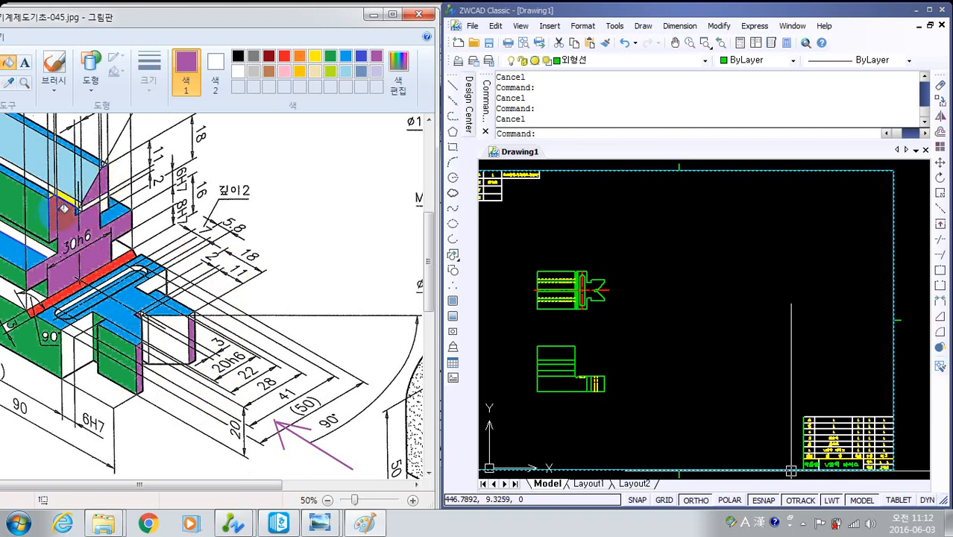
pyautogui.click(97, 199)
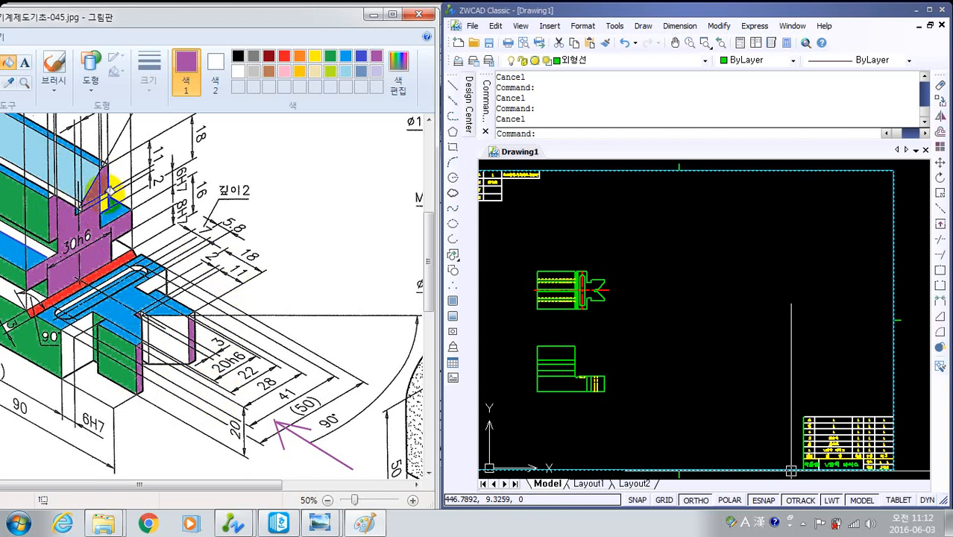
pyautogui.click(108, 203)
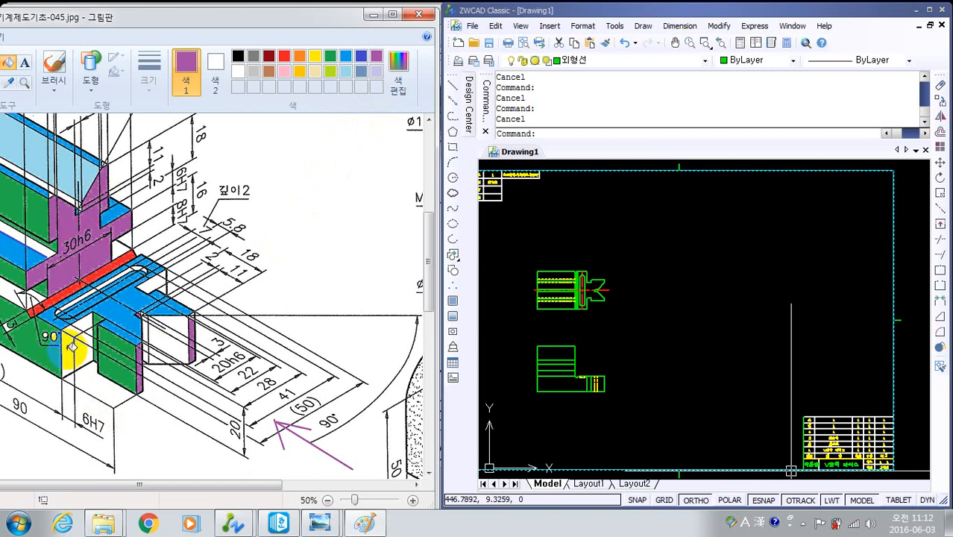
# - Fill the end faces below the slotted plate, on both sides of the jaw, with purple
pyautogui.click(69, 344)
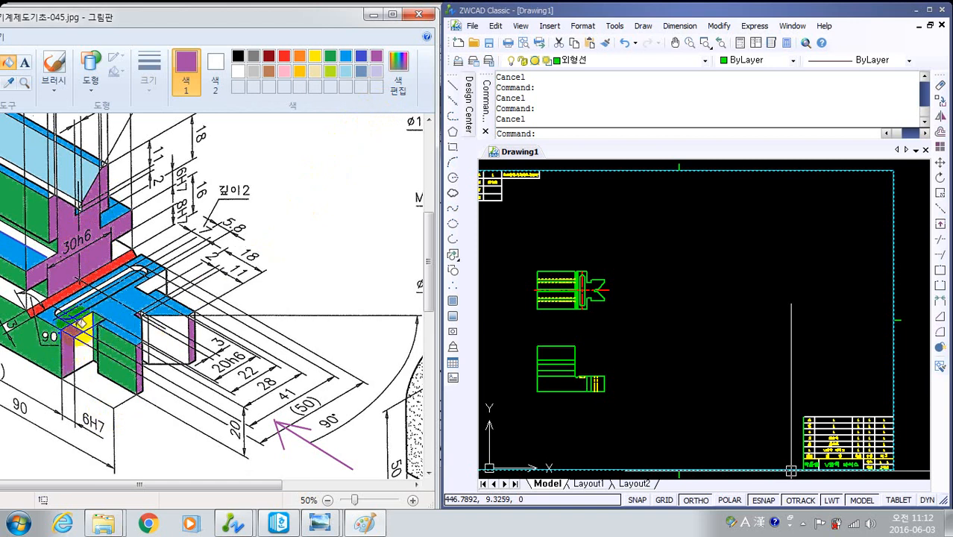
pyautogui.click(88, 350)
pyautogui.click(87, 342)
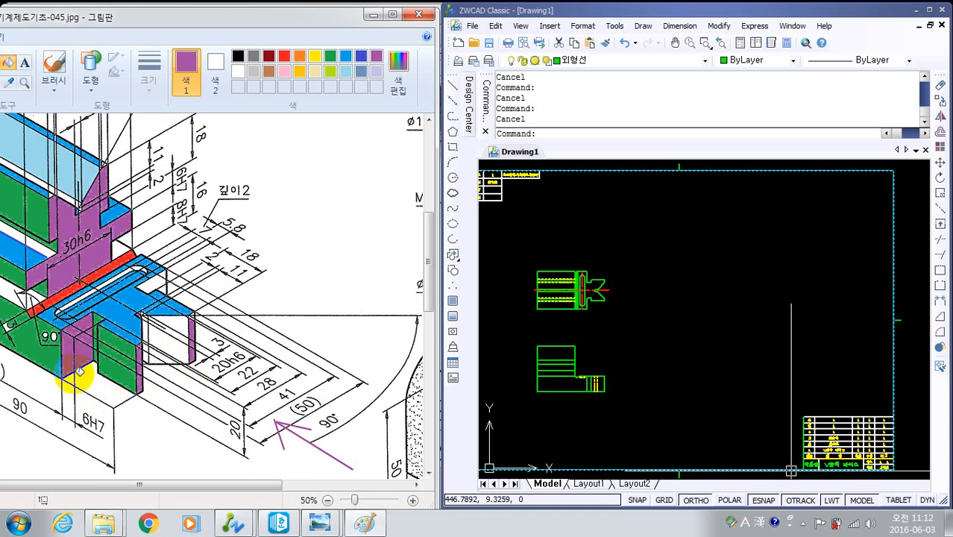
pyautogui.click(150, 284)
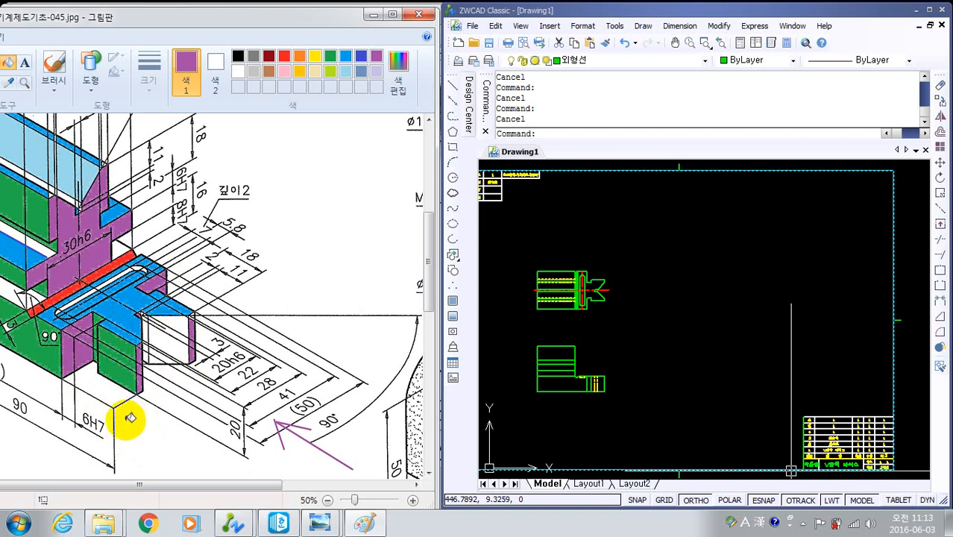
# - Fill the sloped V face between the jaw prongs with light lavender
pyautogui.click(376, 71)
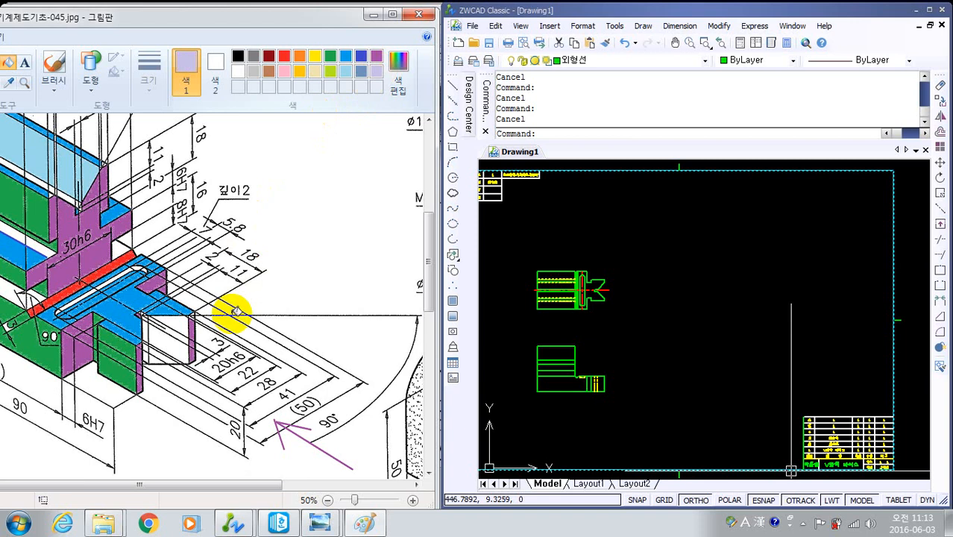
pyautogui.click(174, 337)
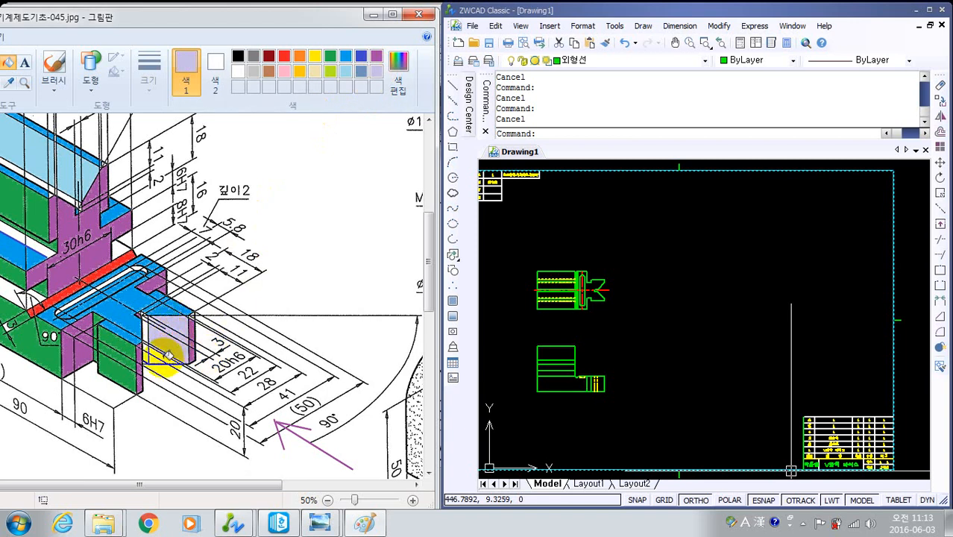
pyautogui.click(153, 354)
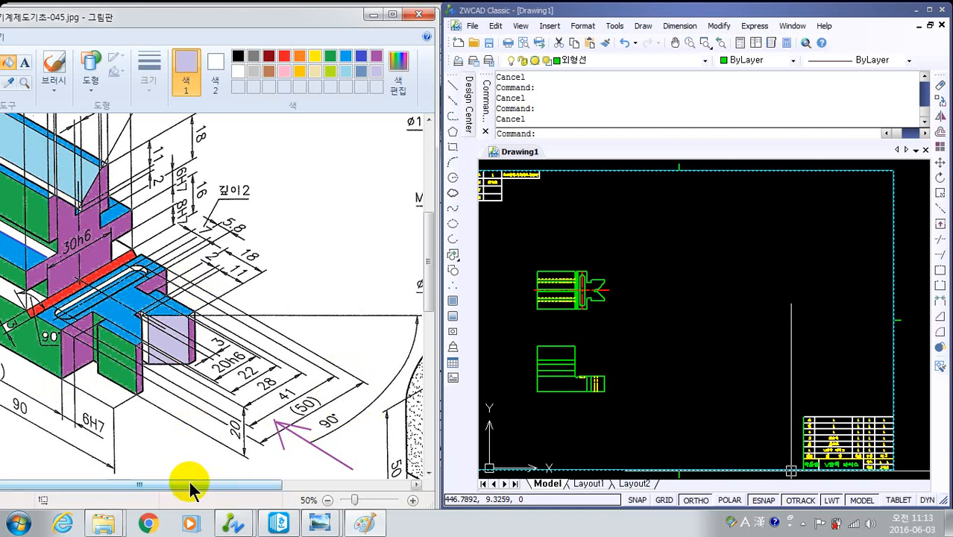
pyautogui.moveTo(190, 488); pyautogui.dragTo(104, 483)
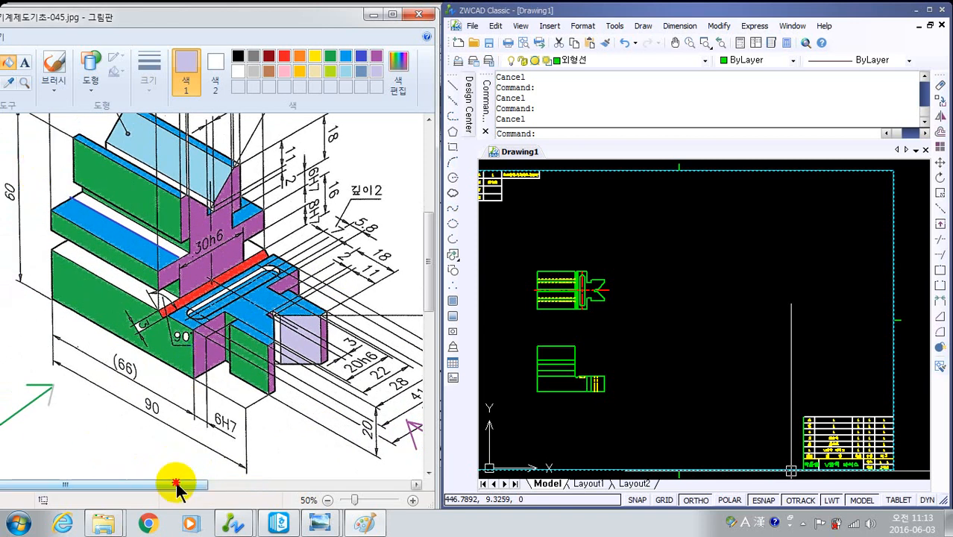
pyautogui.moveTo(175, 484); pyautogui.dragTo(240, 486)
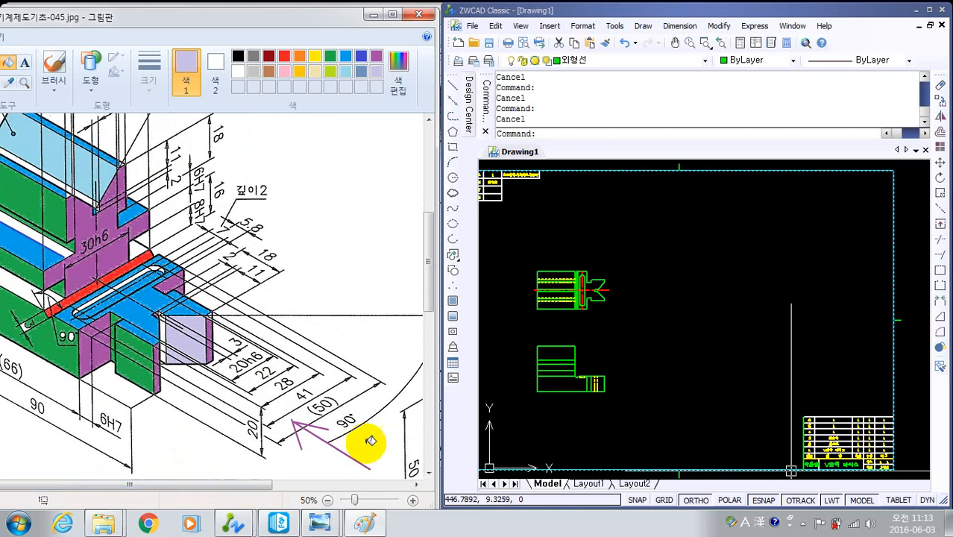
pyautogui.click(674, 341)
pyautogui.click(663, 333)
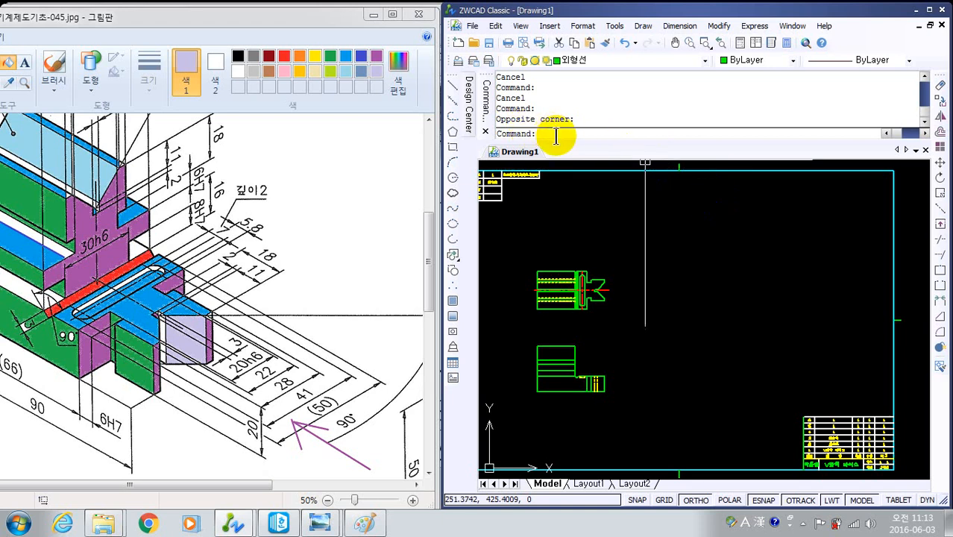
pyautogui.write('rev')
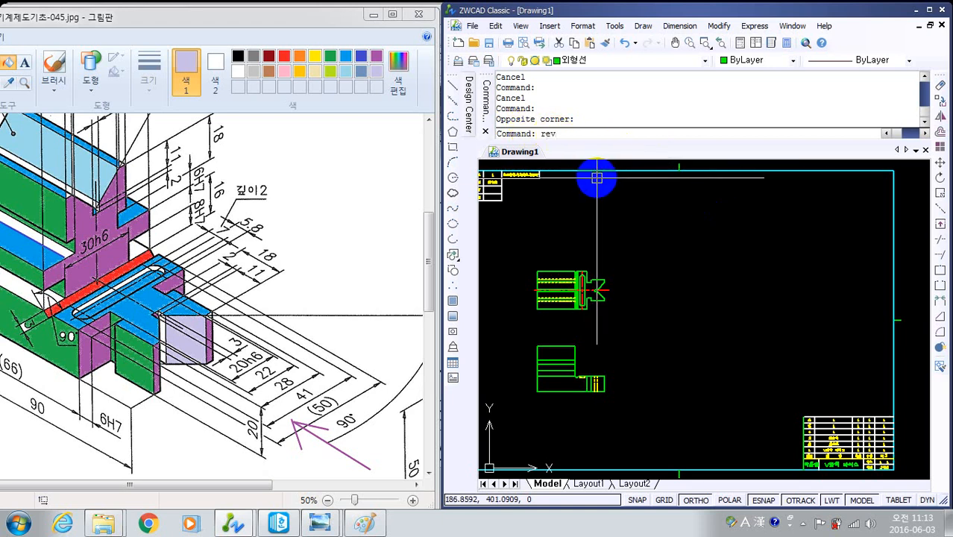
pyautogui.press('BackSpace')
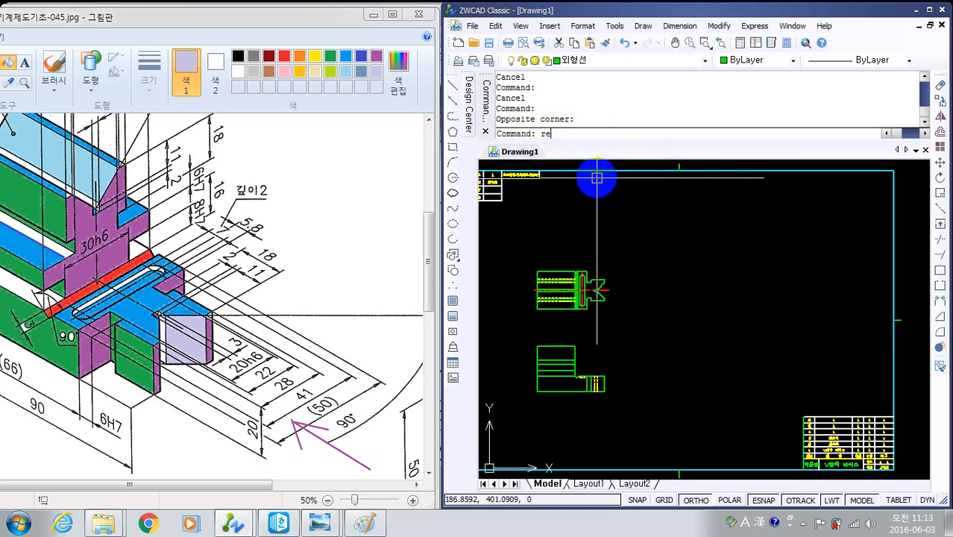
pyautogui.write('c')
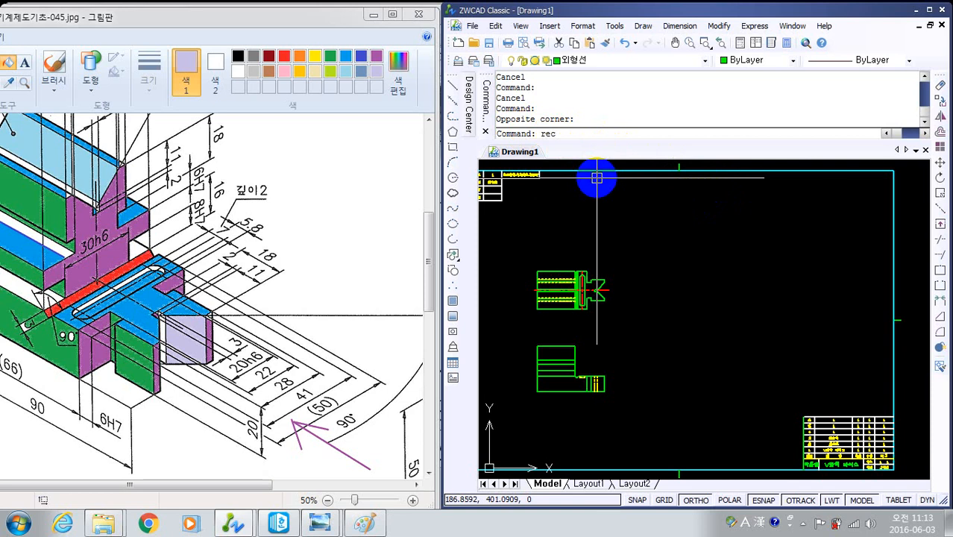
pyautogui.write('t')
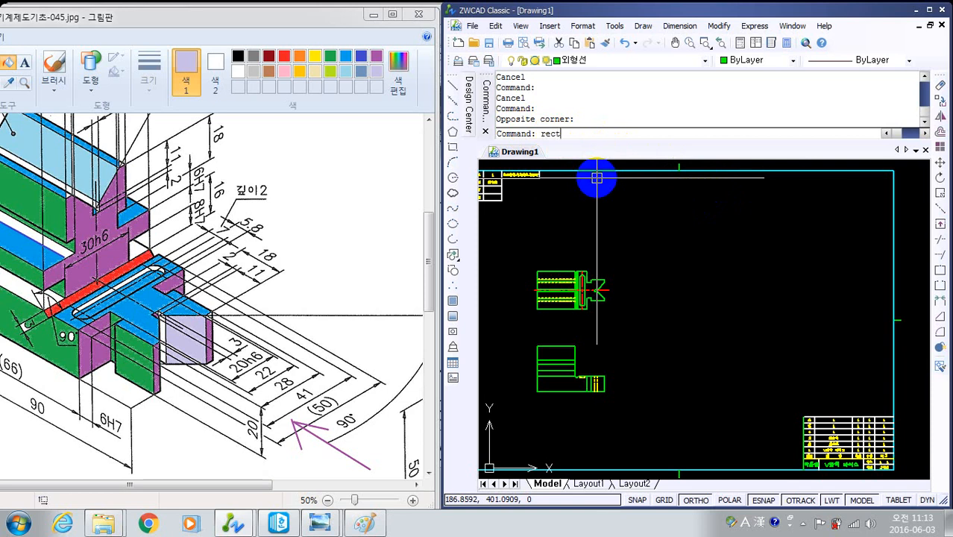
pyautogui.write('ang')
pyautogui.press('Return')
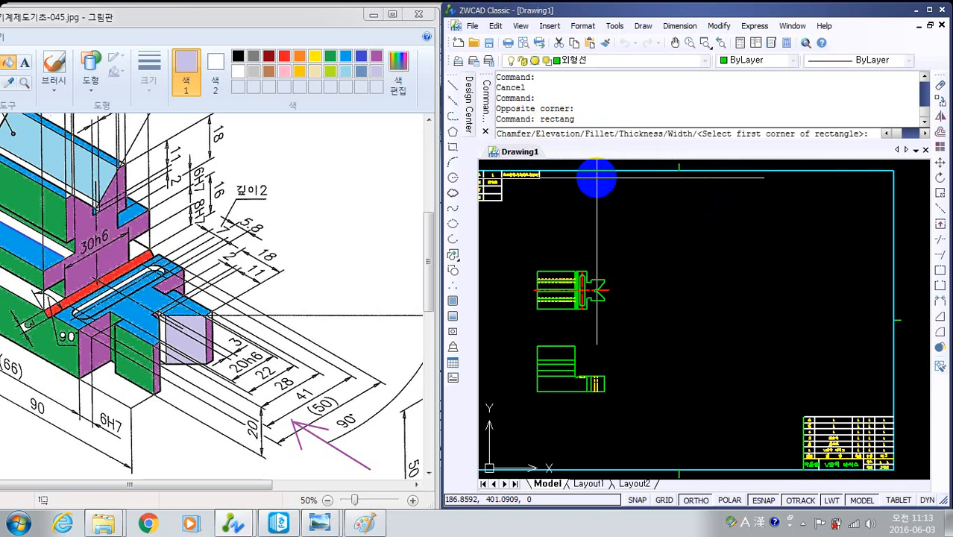
pyautogui.moveTo(635, 395); pyautogui.dragTo(684, 324, button='middle')
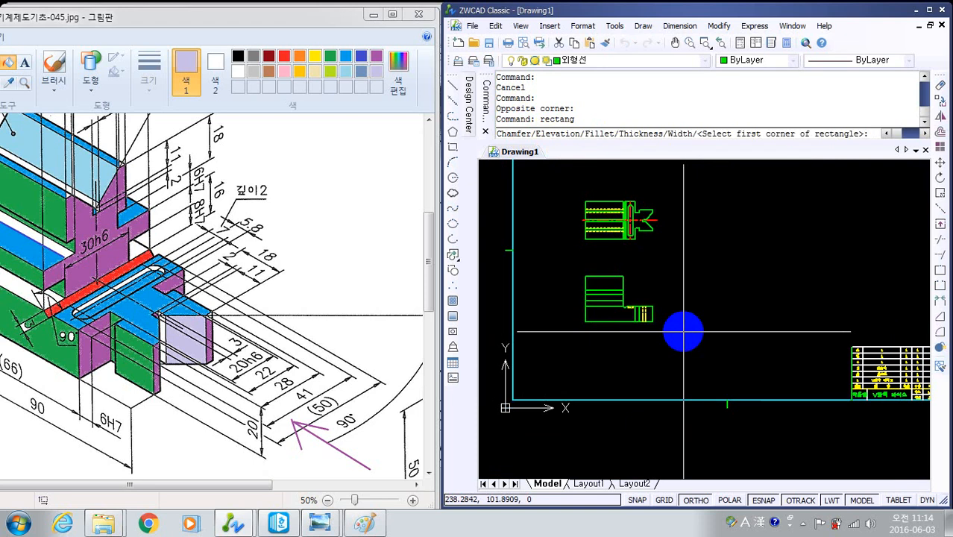
pyautogui.write('from')
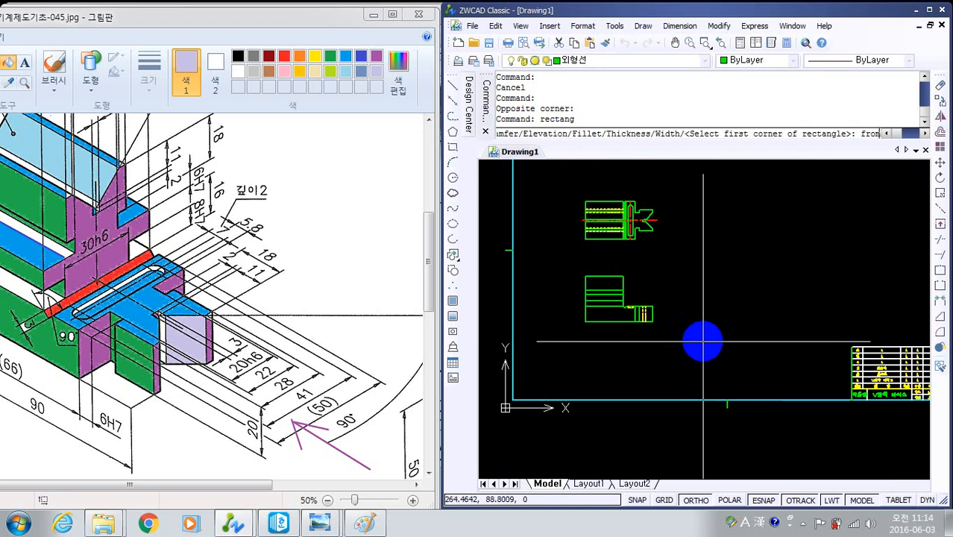
pyautogui.press('Return')
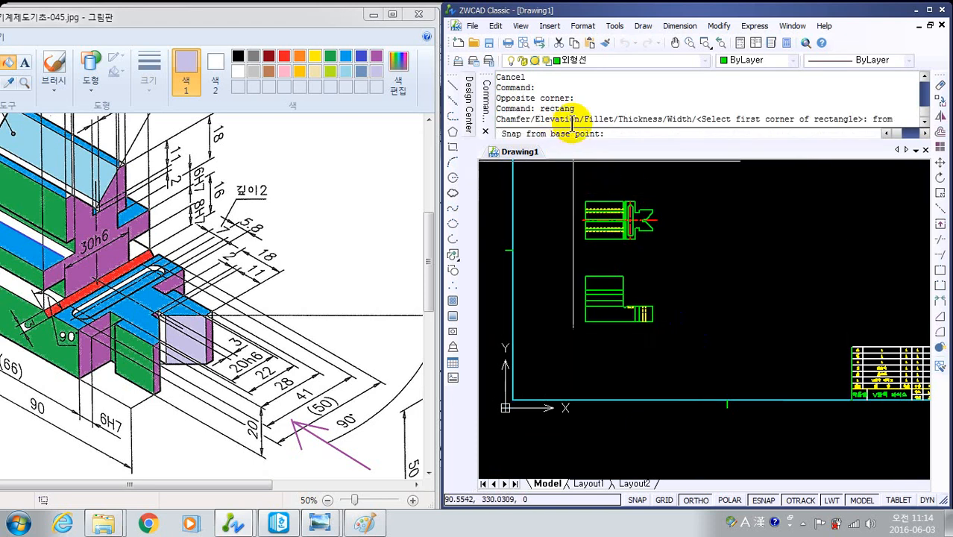
pyautogui.click(653, 321)
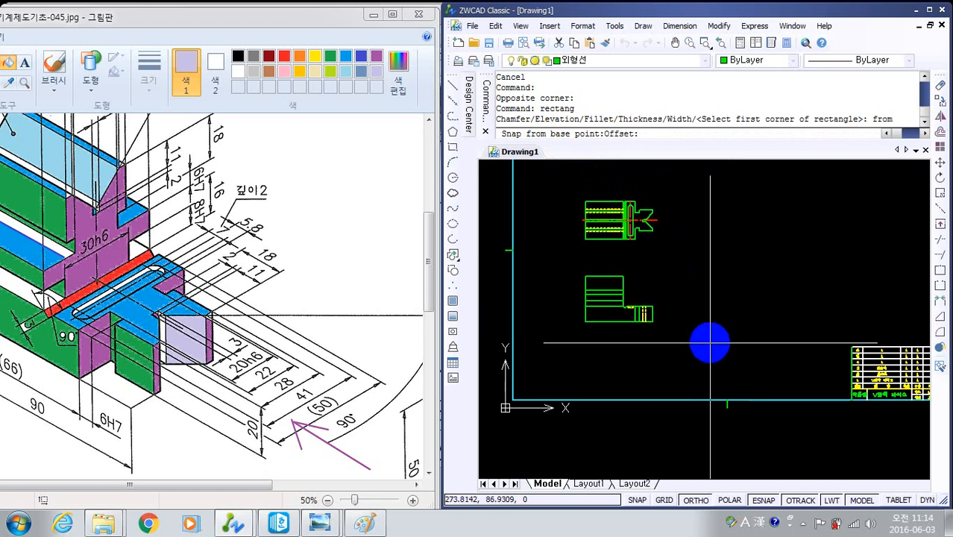
pyautogui.write('@')
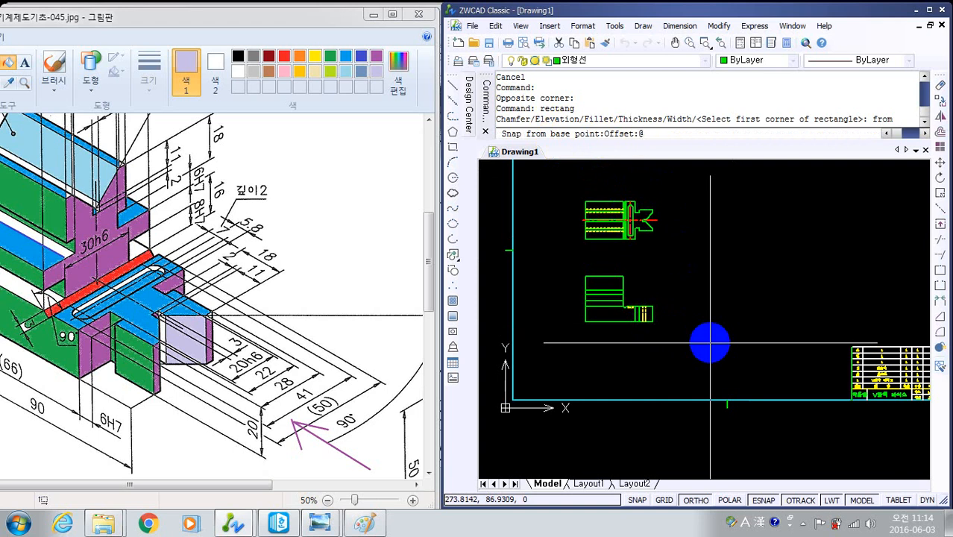
pyautogui.write('50,0')
pyautogui.press('Return')
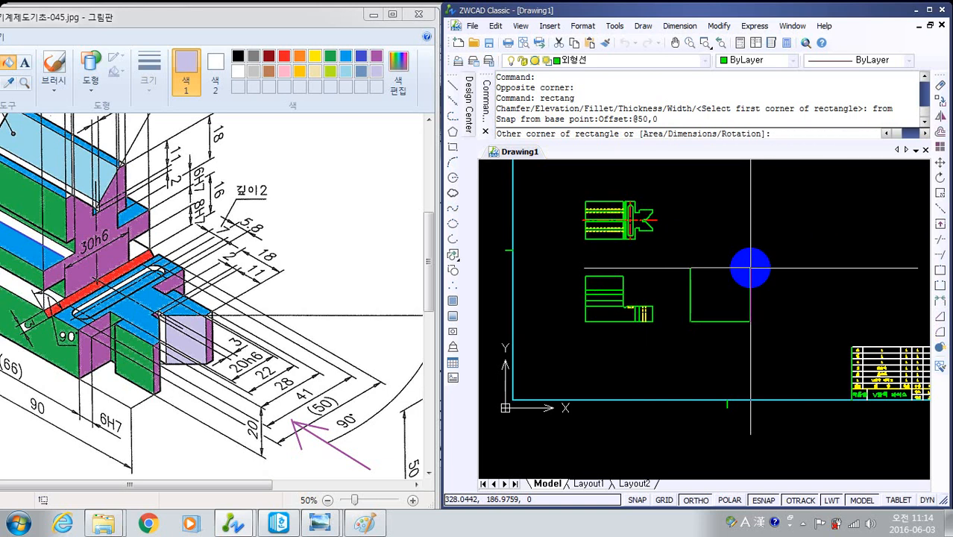
pyautogui.write('@50,6')
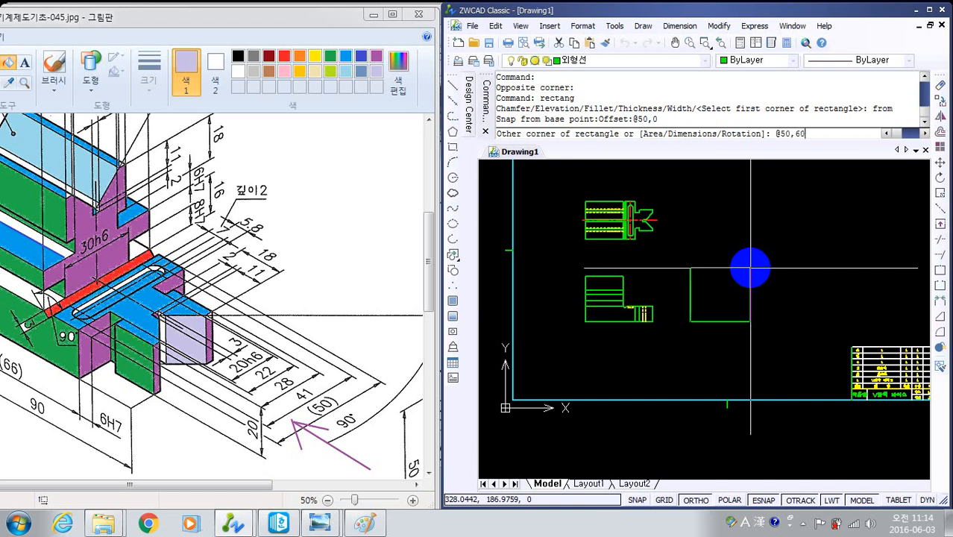
pyautogui.write('0')
pyautogui.press('Return')
# - Explode the side view rectangle into separate lines
pyautogui.scroll(4, 681, 287)
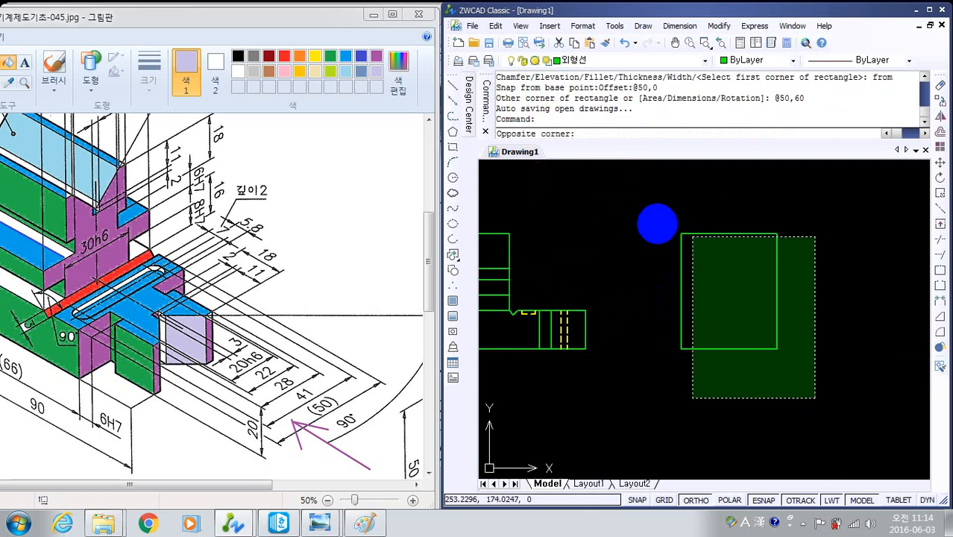
pyautogui.click(675, 233)
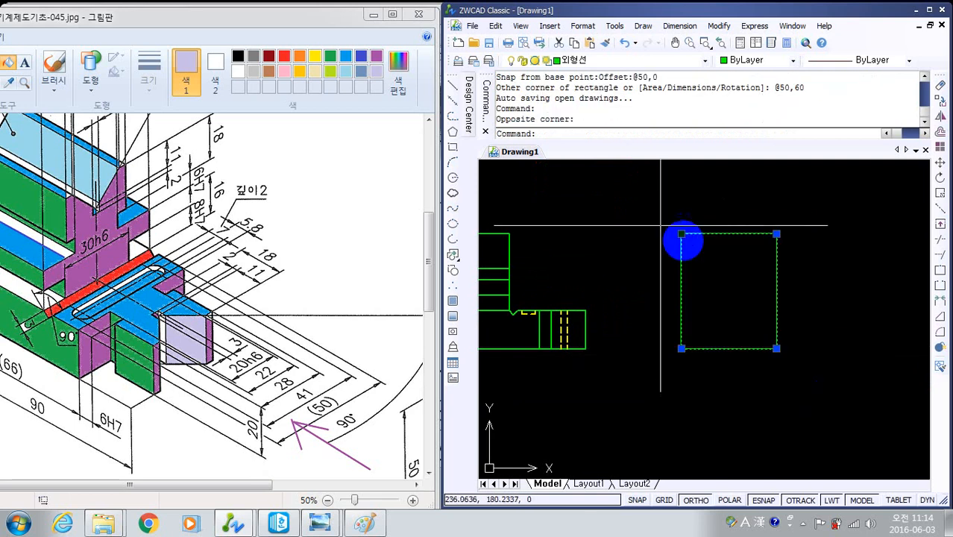
pyautogui.click(941, 347)
pyautogui.moveTo(691, 397); pyautogui.dragTo(696, 395, button='middle')
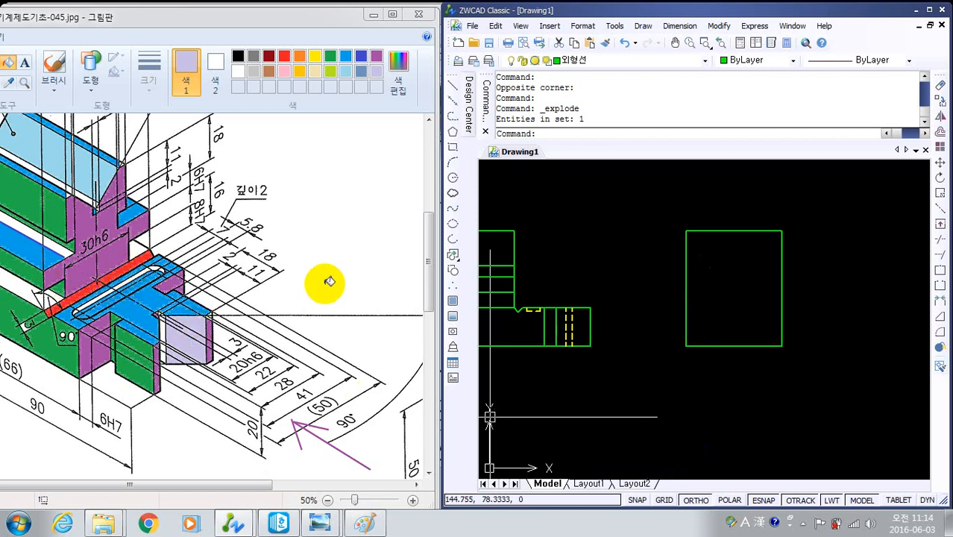
# - Offset the side view's bottom edge with the Through option, passing through the top of the front view's lower step
pyautogui.click(645, 397)
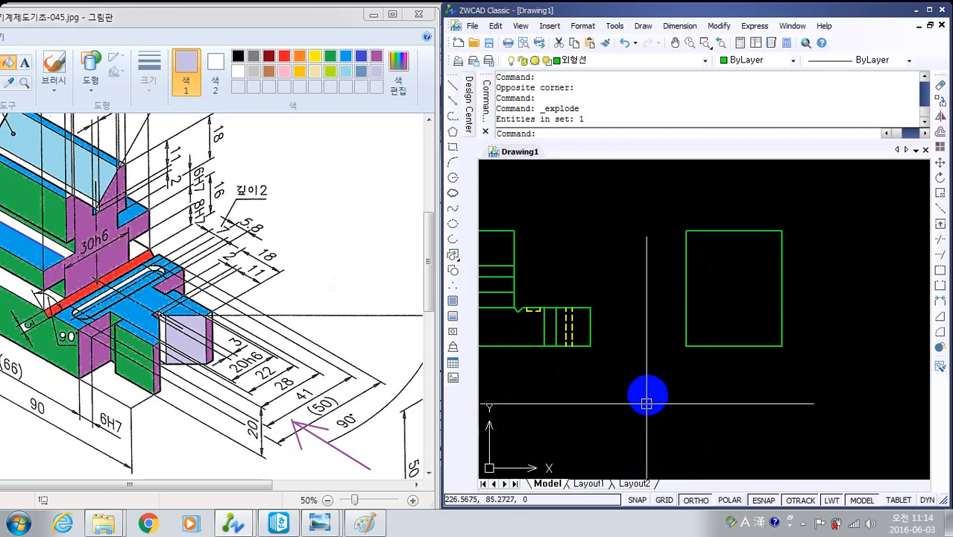
pyautogui.write('o')
pyautogui.press('Return')
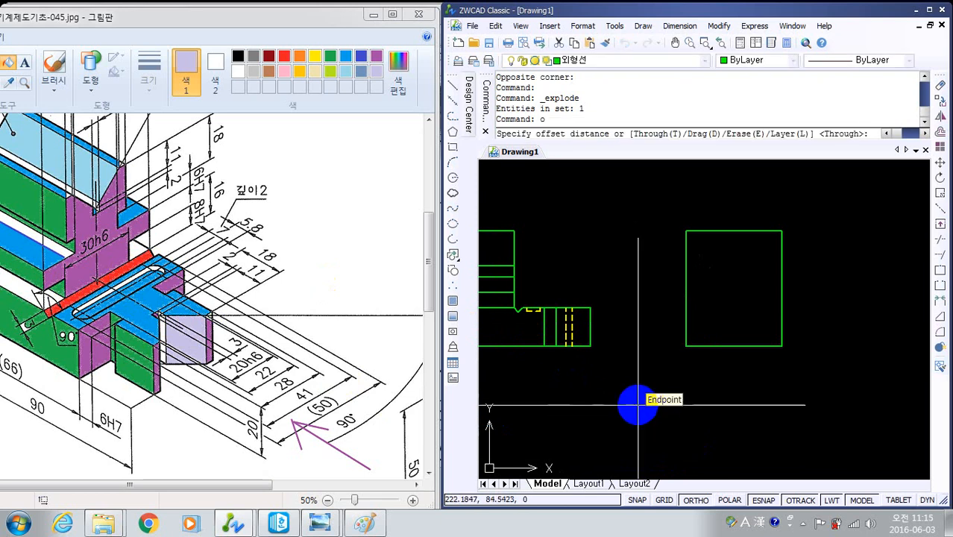
pyautogui.write('t')
pyautogui.press('Return')
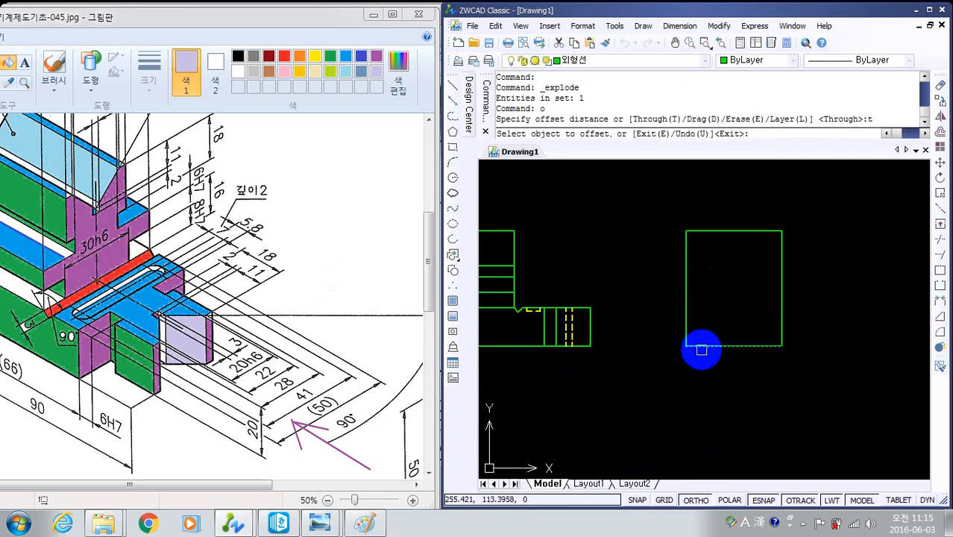
pyautogui.click(697, 345)
pyautogui.click(647, 305)
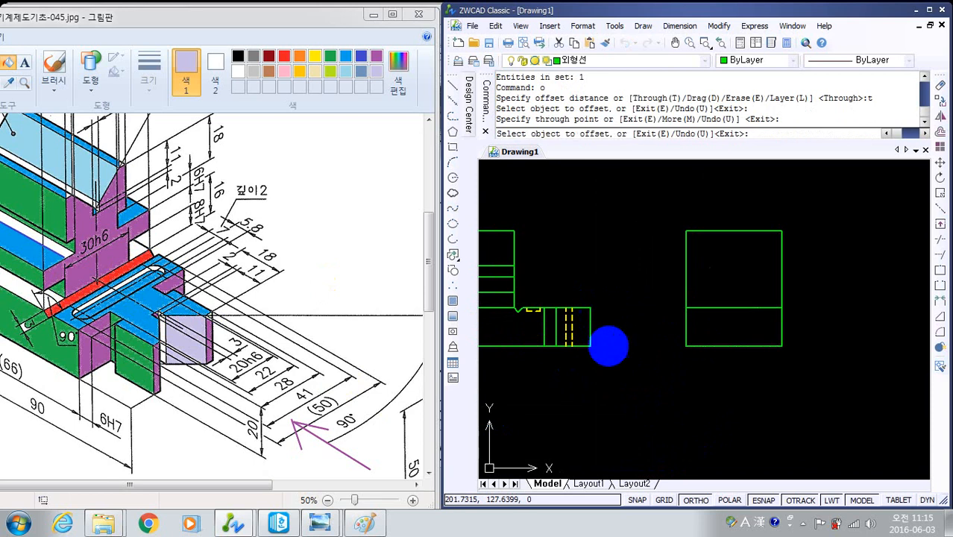
pyautogui.press('Escape')
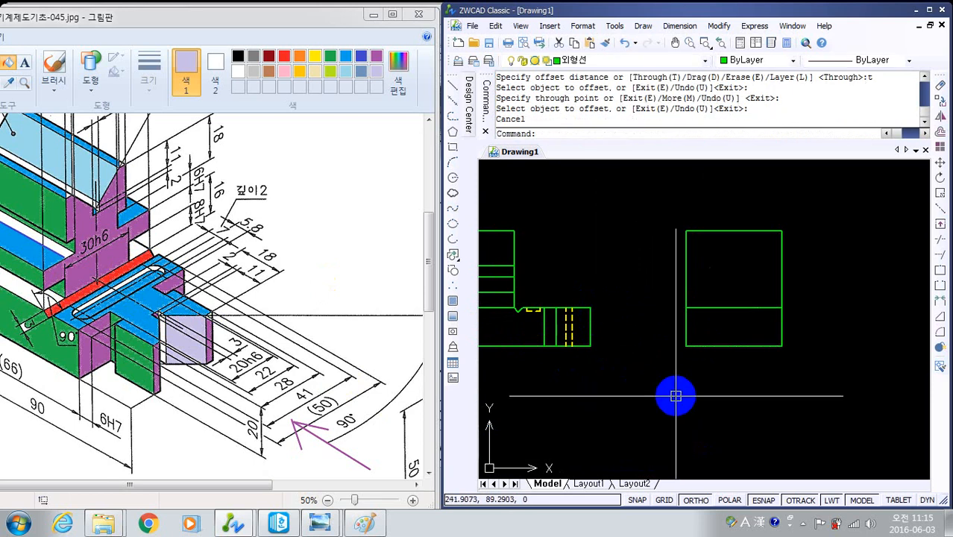
# - Draw a vertical line down the middle of the side view, from the top edge's midpoint to the bottom edge
pyautogui.write('l')
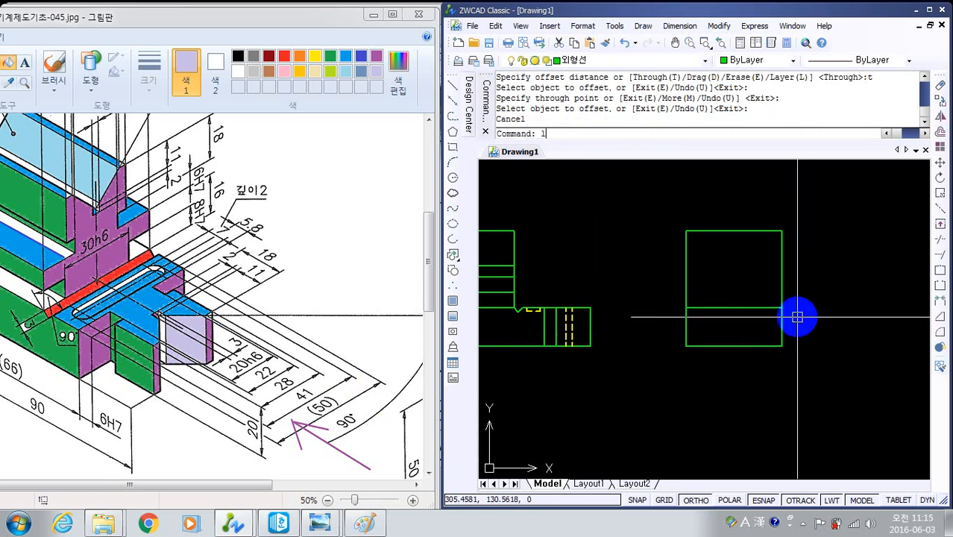
pyautogui.press('Return')
pyautogui.click(734, 234)
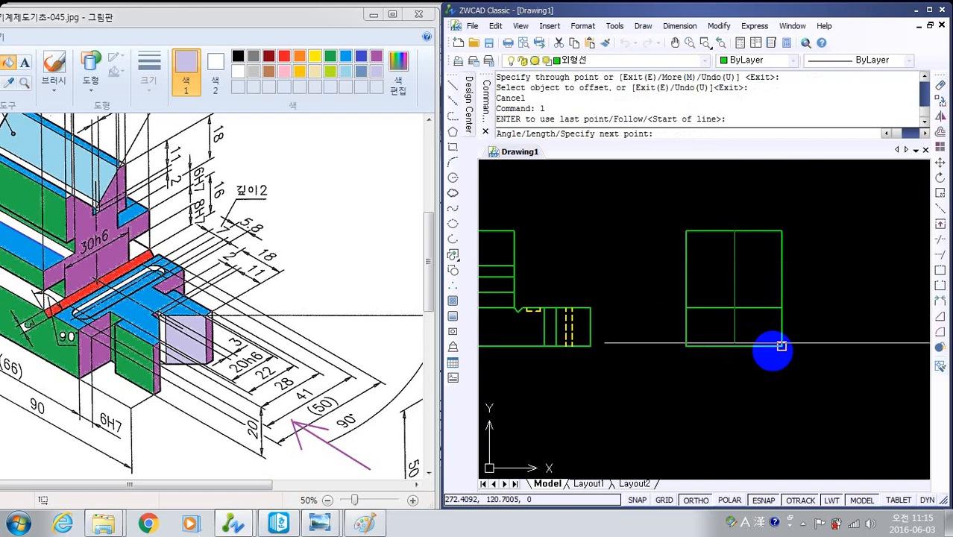
pyautogui.click(734, 344)
pyautogui.press('Return')
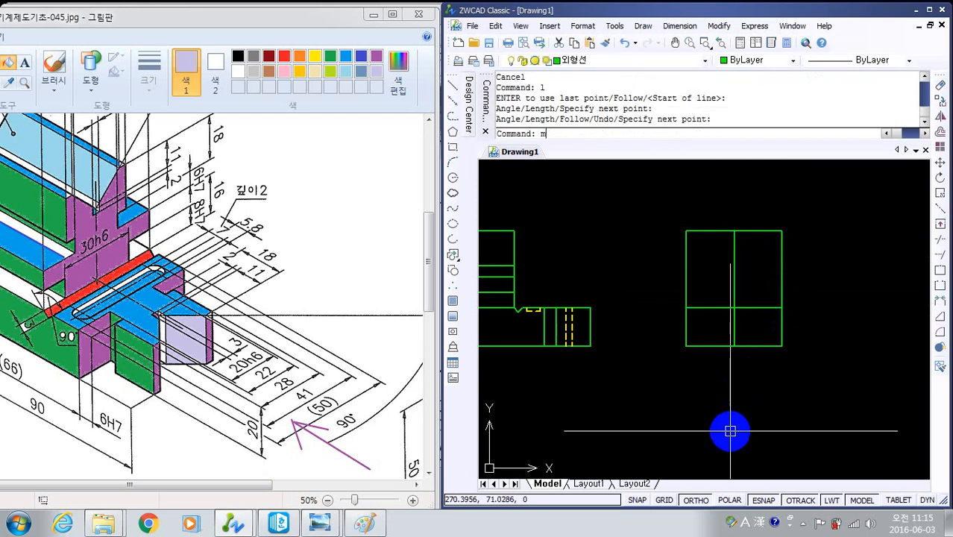
# - Match the side view's vertical middle line to the properties of the top view's red centre line
pyautogui.press('Return')
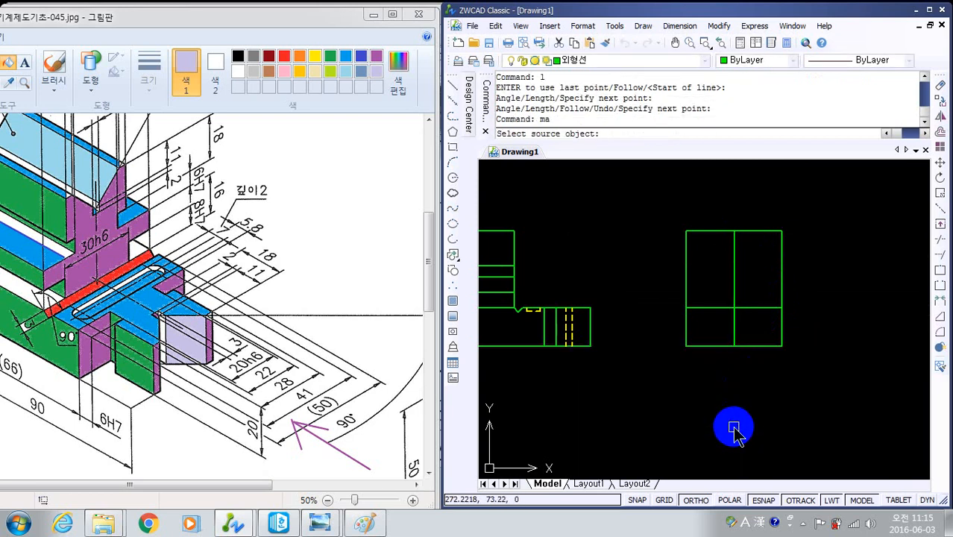
pyautogui.scroll(-2, 734, 430)
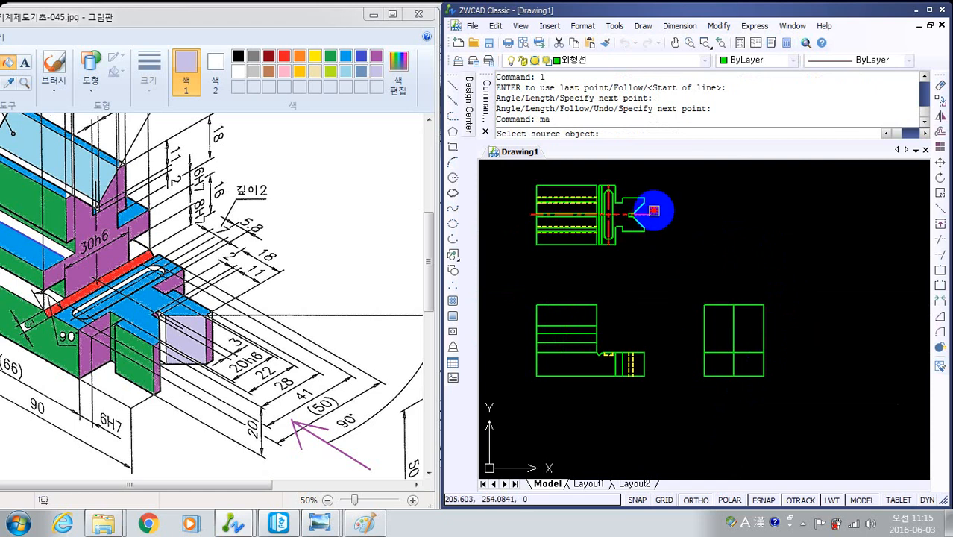
pyautogui.click(653, 221)
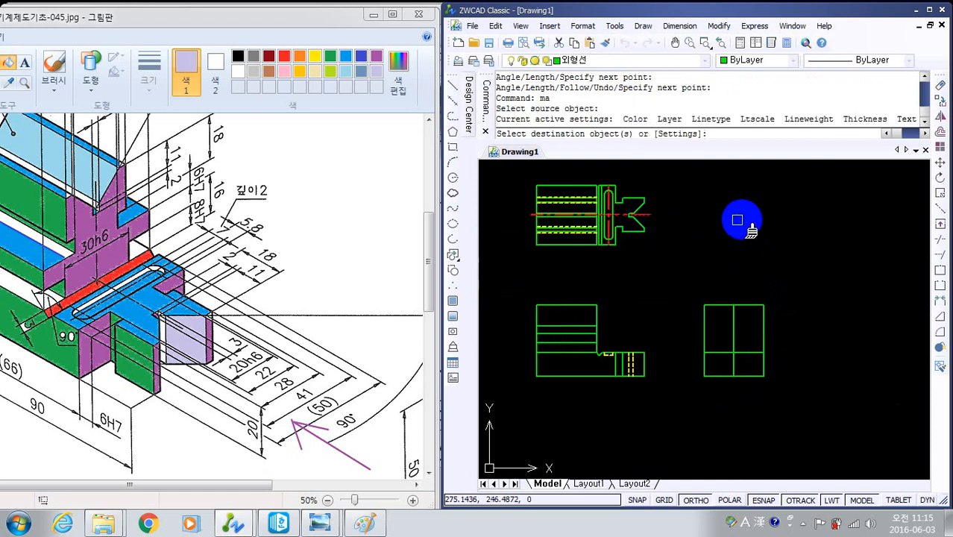
pyautogui.click(737, 326)
pyautogui.scroll(3, 755, 415)
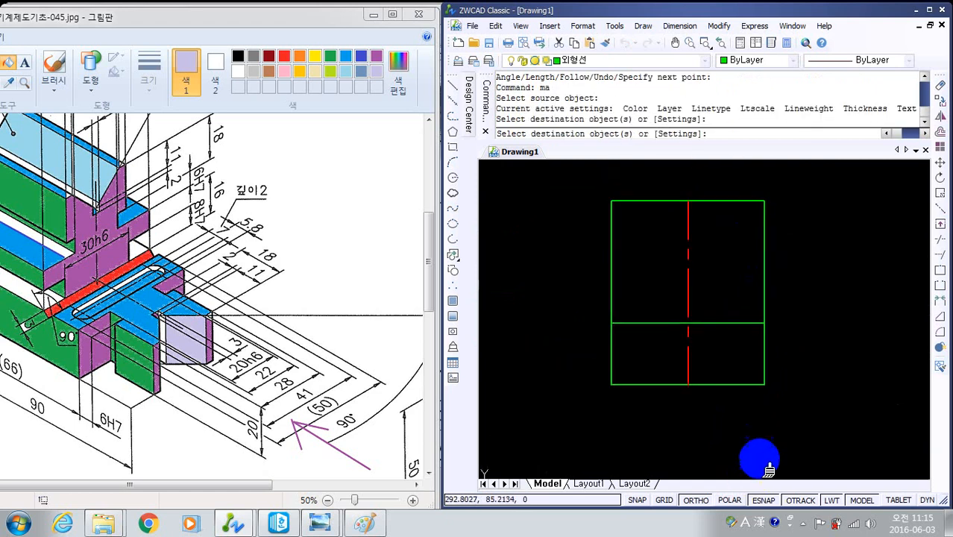
pyautogui.press('Escape')
pyautogui.press('Escape')
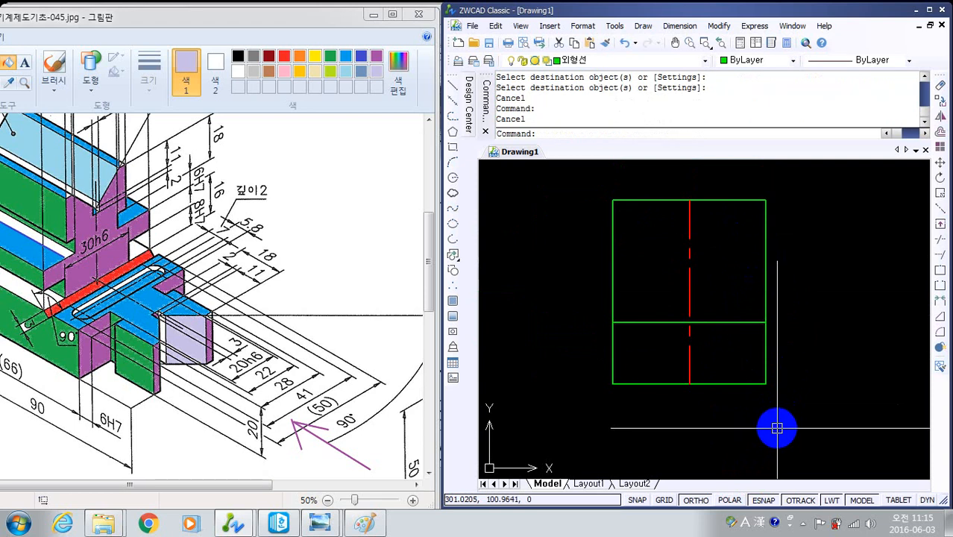
# - Lengthen the side view's centre line by a delta of 5 at both its upper and lower ends
pyautogui.write('len')
pyautogui.press('Return')
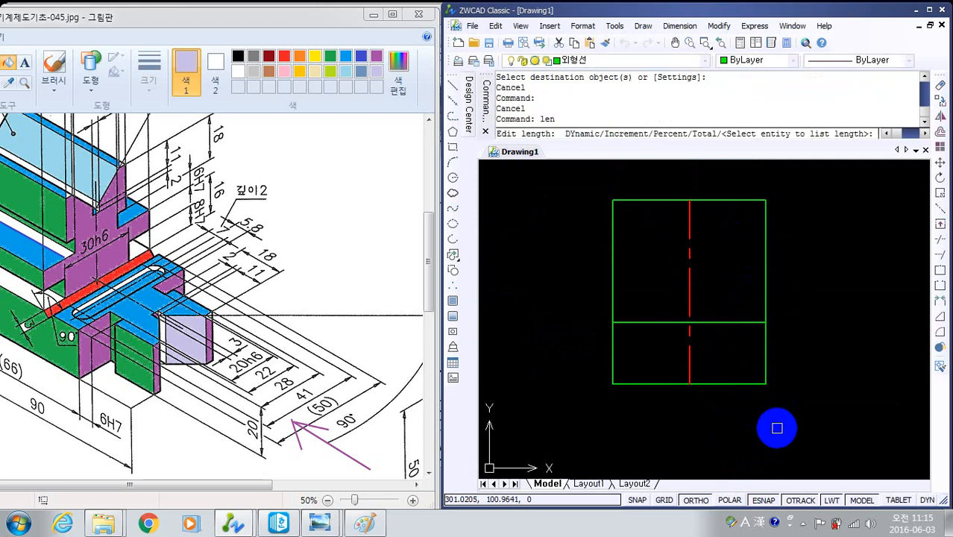
pyautogui.write('dde')
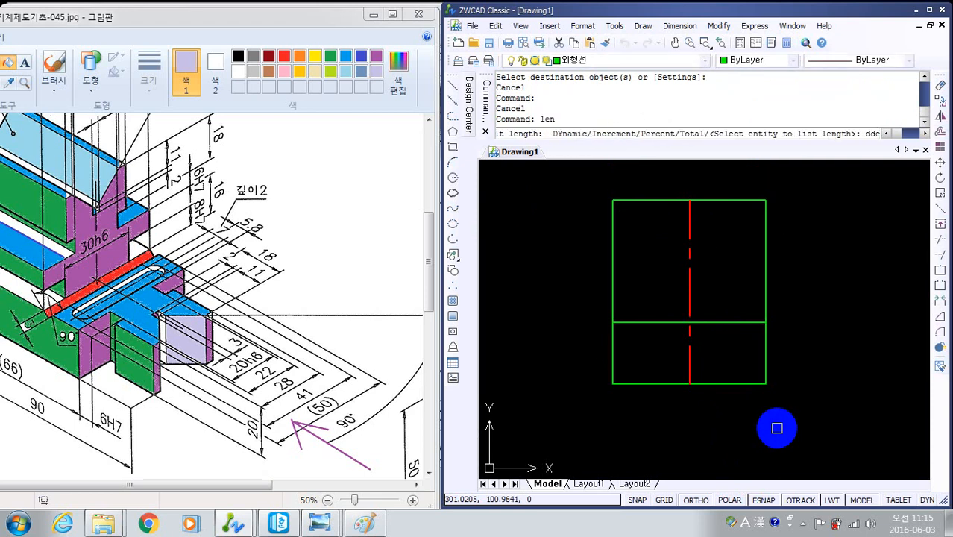
pyautogui.press('Return')
pyautogui.write('de')
pyautogui.press('Return')
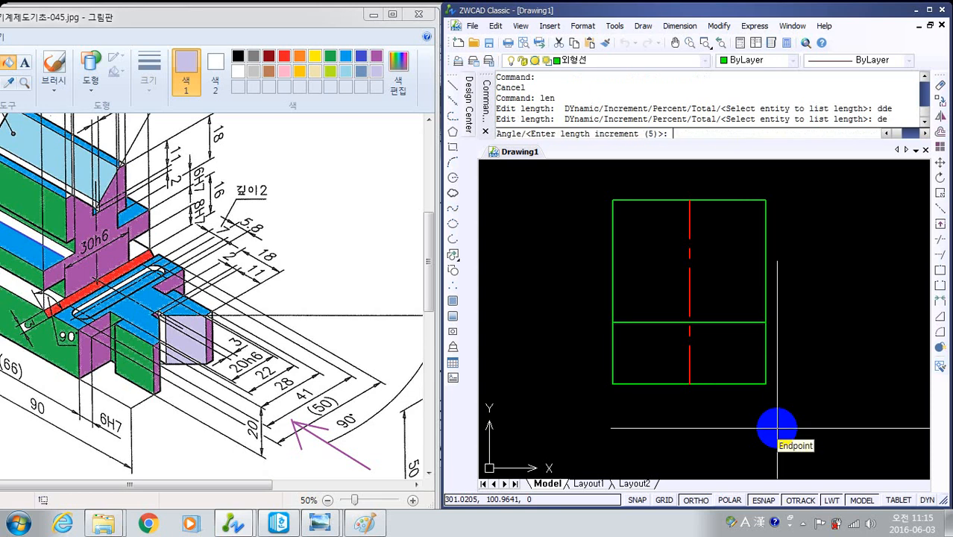
pyautogui.write('5')
pyautogui.press('Return')
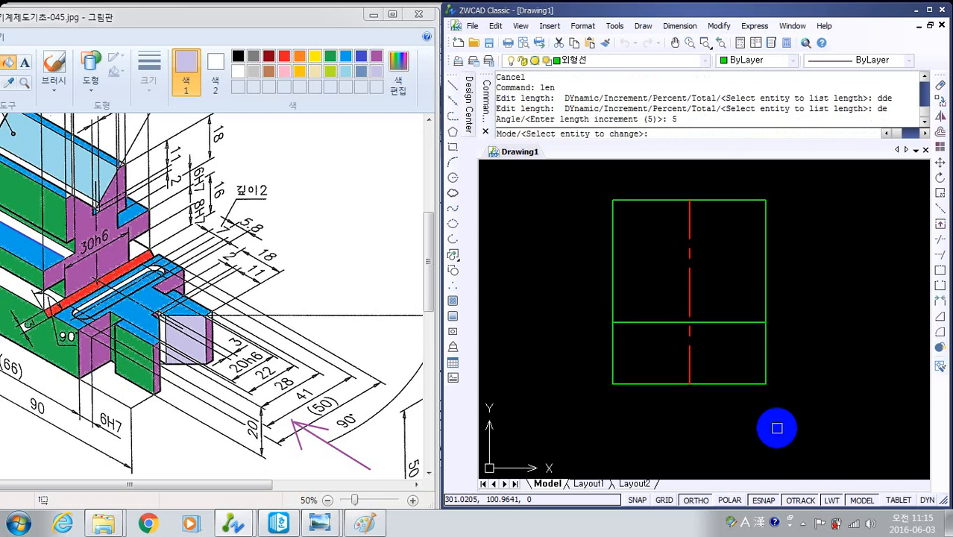
pyautogui.click(687, 223)
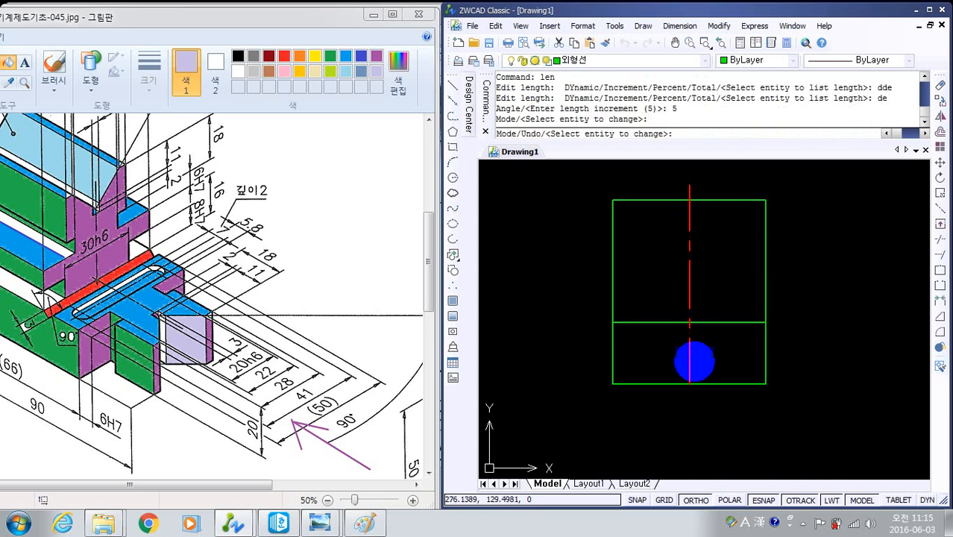
pyautogui.click(688, 372)
pyautogui.press('Escape')
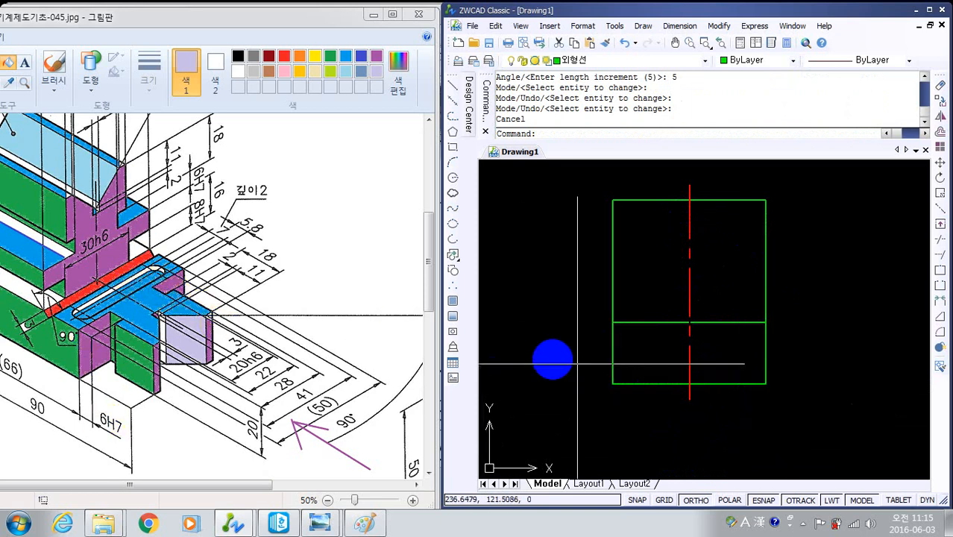
pyautogui.scroll(4, 684, 358)
pyautogui.scroll(-2, 720, 377)
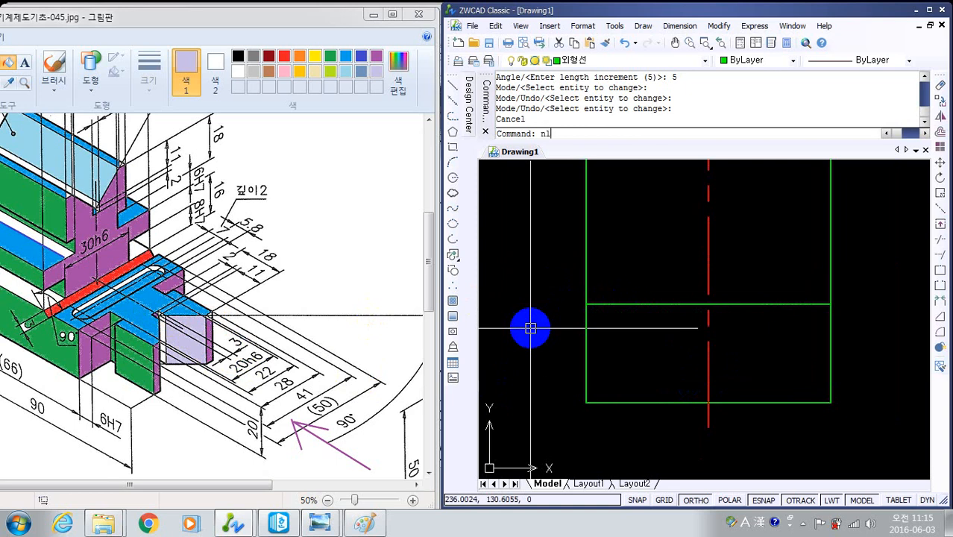
pyautogui.press('Return')
pyautogui.write('s')
pyautogui.press('Return')
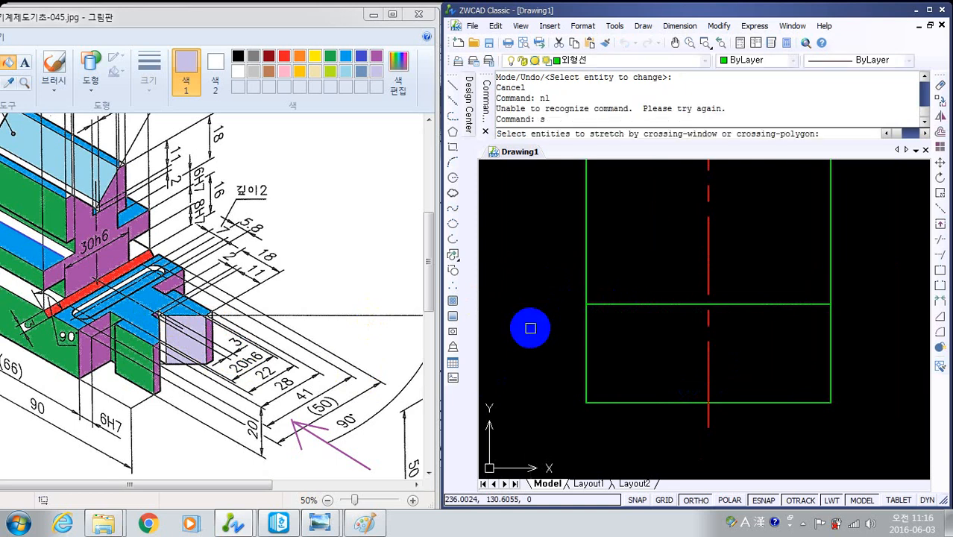
pyautogui.press('Escape')
pyautogui.press('Escape')
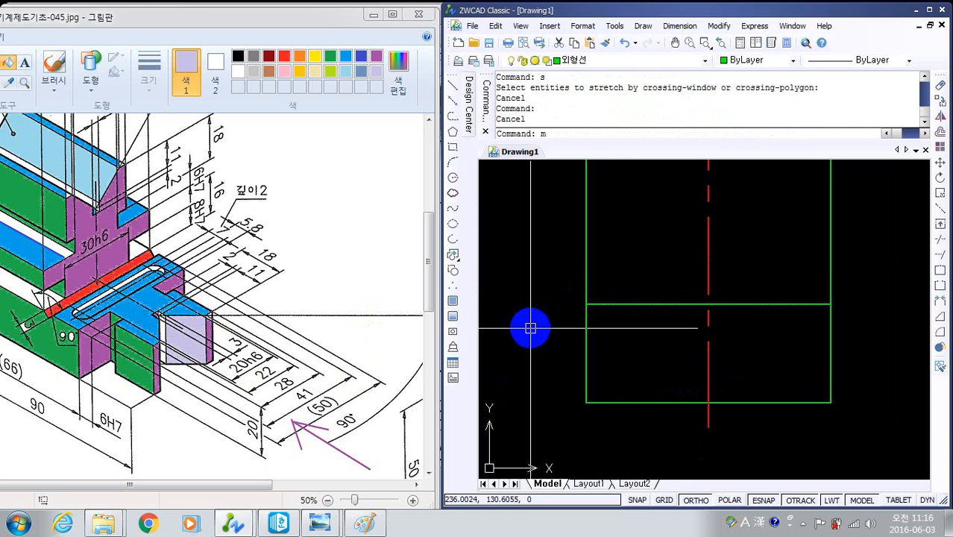
# - Draw a scale 3 multiline along the centre line, from the inner horizontal line's midpoint down to the bottom edge
pyautogui.write('ml')
pyautogui.press('Return')
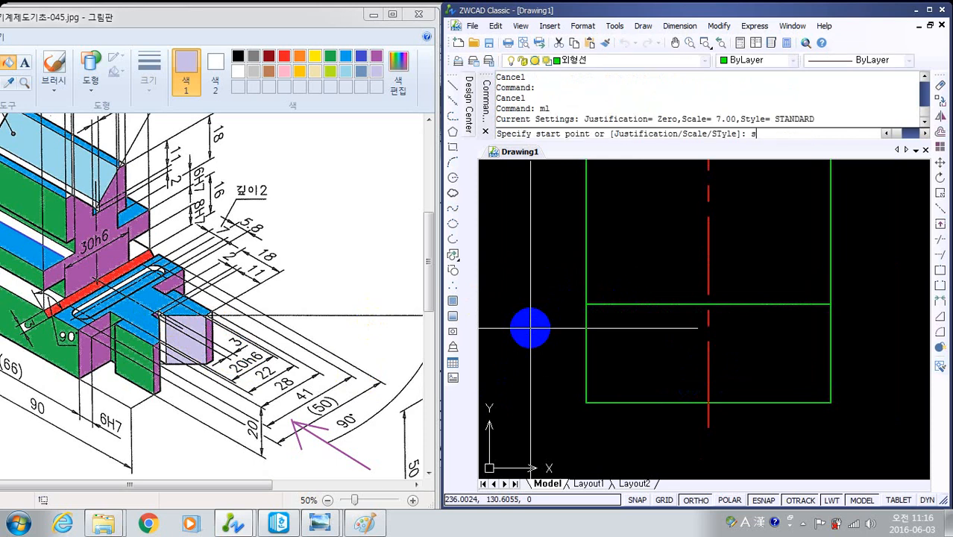
pyautogui.write('s')
pyautogui.press('Return')
pyautogui.write('3')
pyautogui.press('Return')
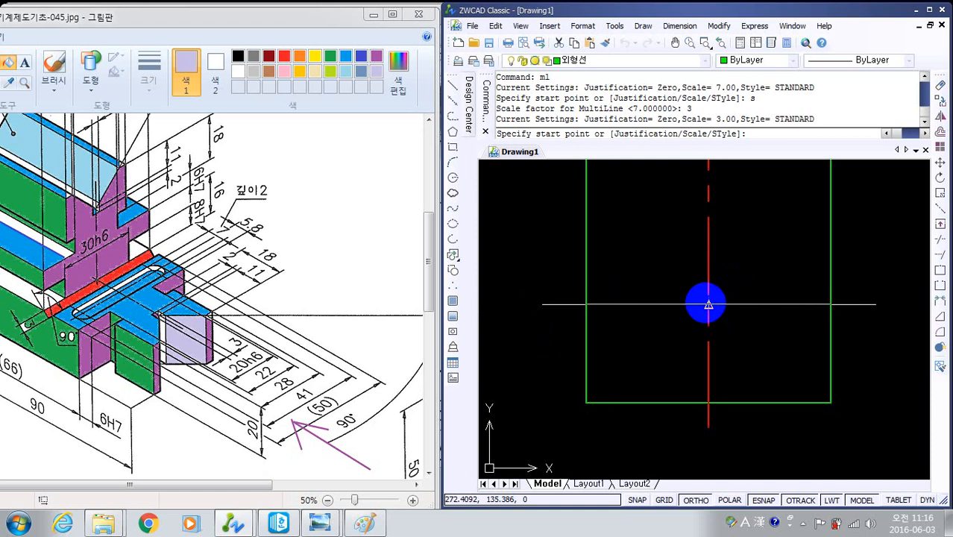
pyautogui.click(704, 304)
pyautogui.click(708, 402)
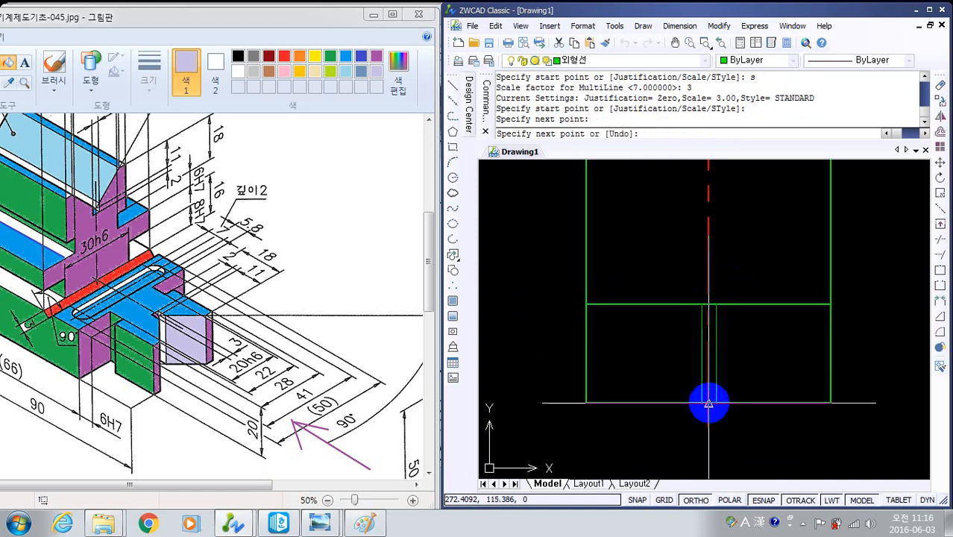
pyautogui.rightClick(623, 430)
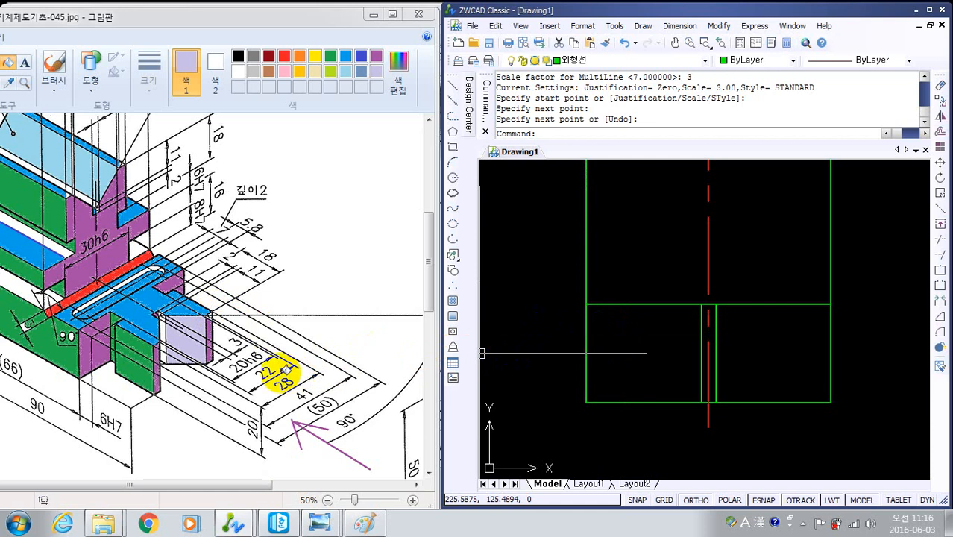
# - Draw a scale 22 multiline along the side view's centre line, from the inner horizontal line's midpoint down to the bottom edge
pyautogui.write('l')
pyautogui.press('Return')
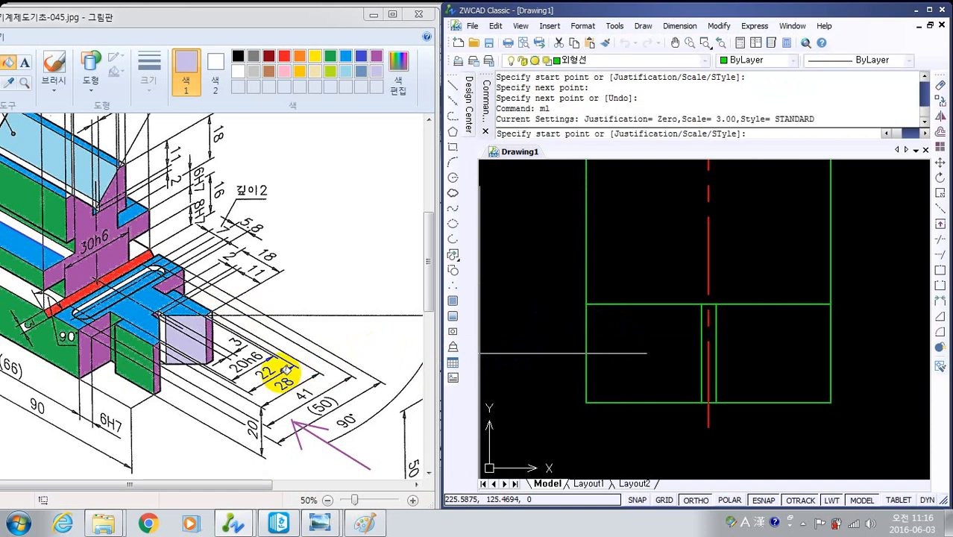
pyautogui.press('Return')
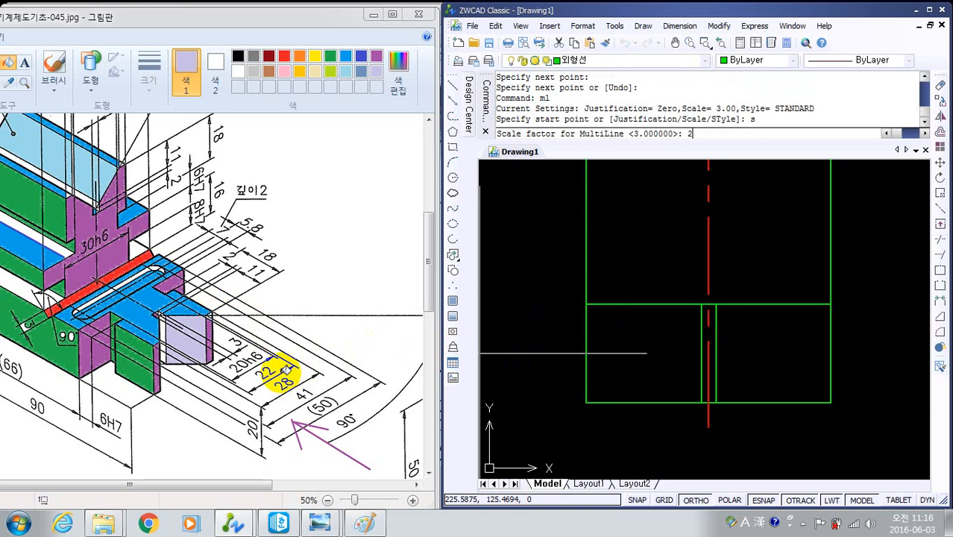
pyautogui.press('Return')
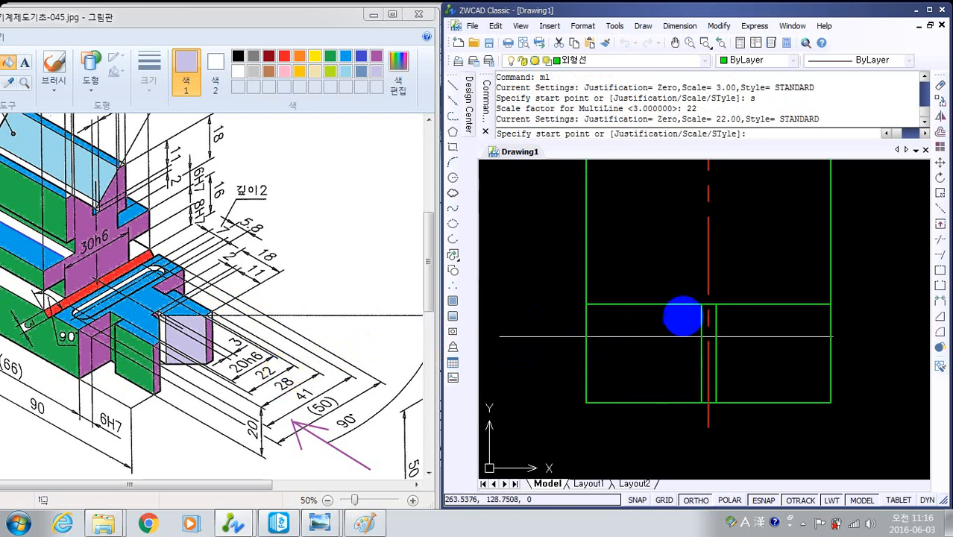
pyautogui.click(708, 304)
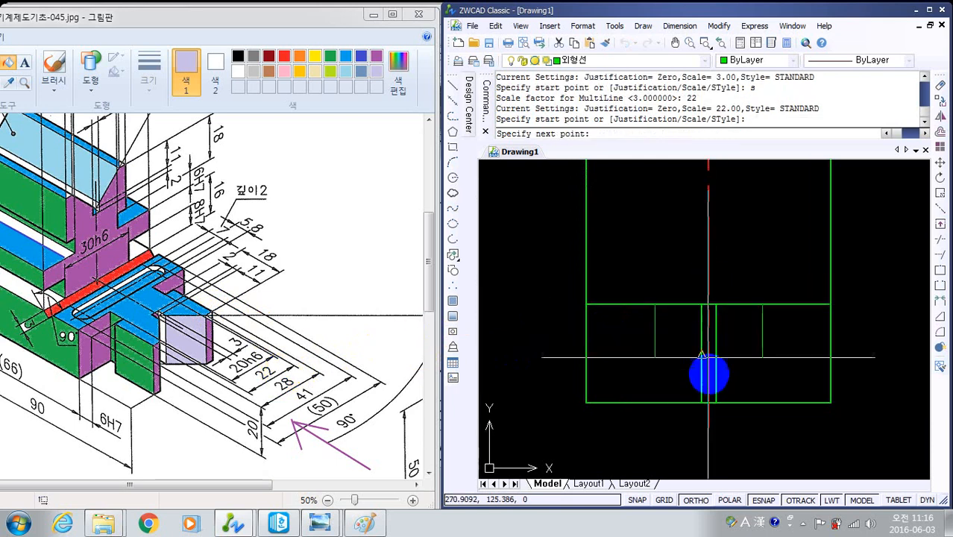
pyautogui.click(708, 401)
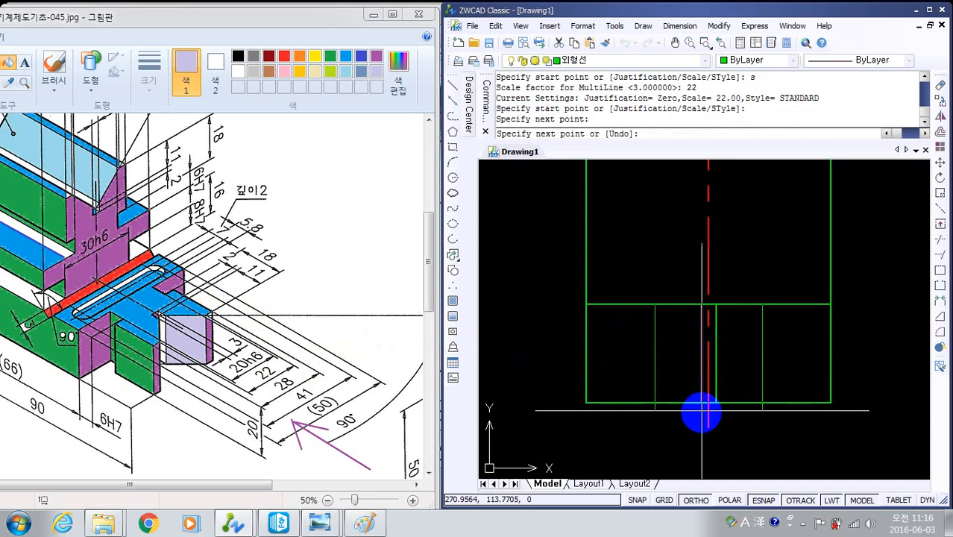
pyautogui.press('Return')
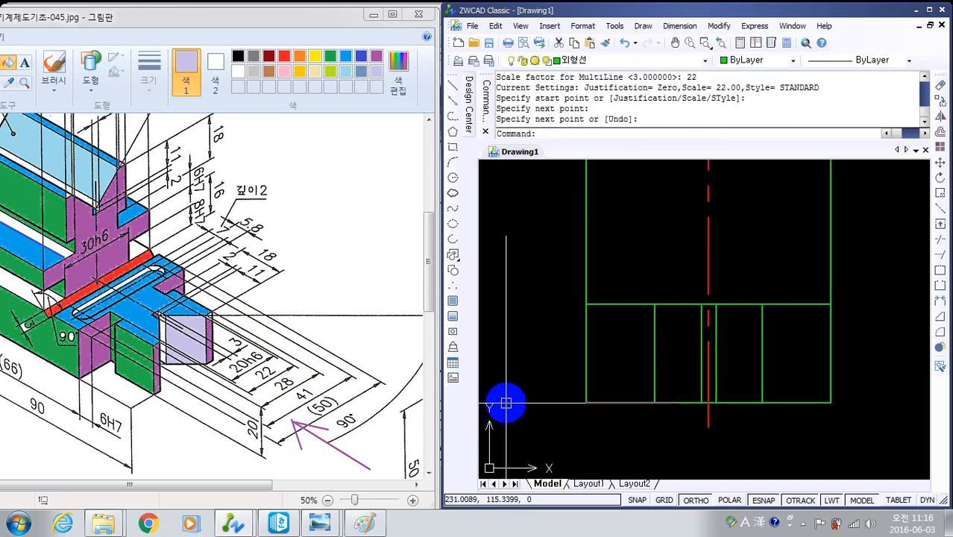
# - Draw a scale 28 multiline along the side view's centre line, from the inner horizontal line down to the bottom edge
pyautogui.write('ml')
pyautogui.press('Return')
pyautogui.write('s')
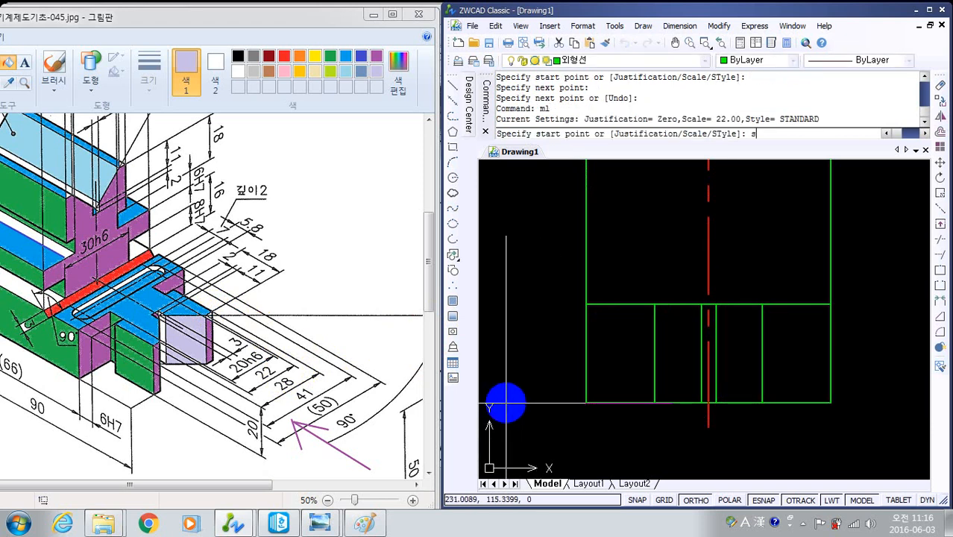
pyautogui.press('Return')
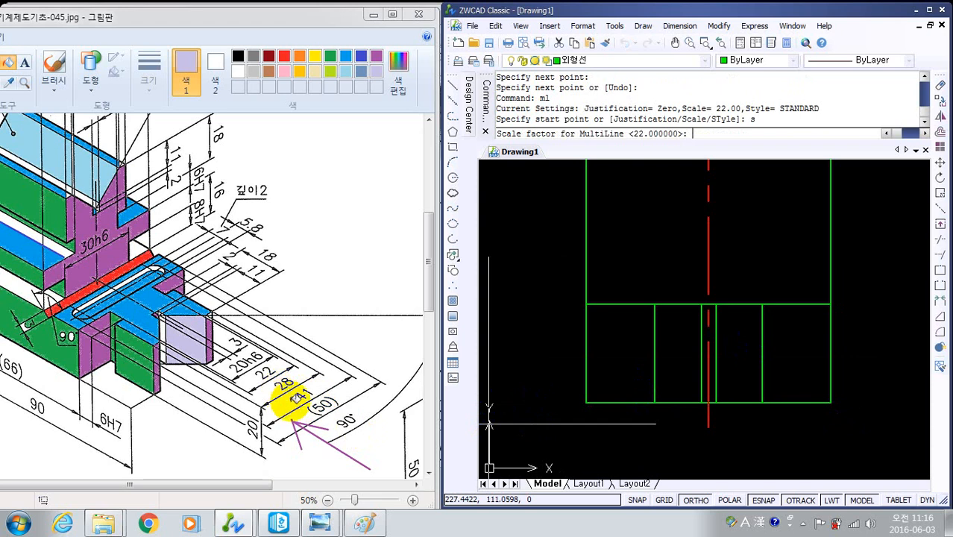
pyautogui.write('28')
pyautogui.press('Return')
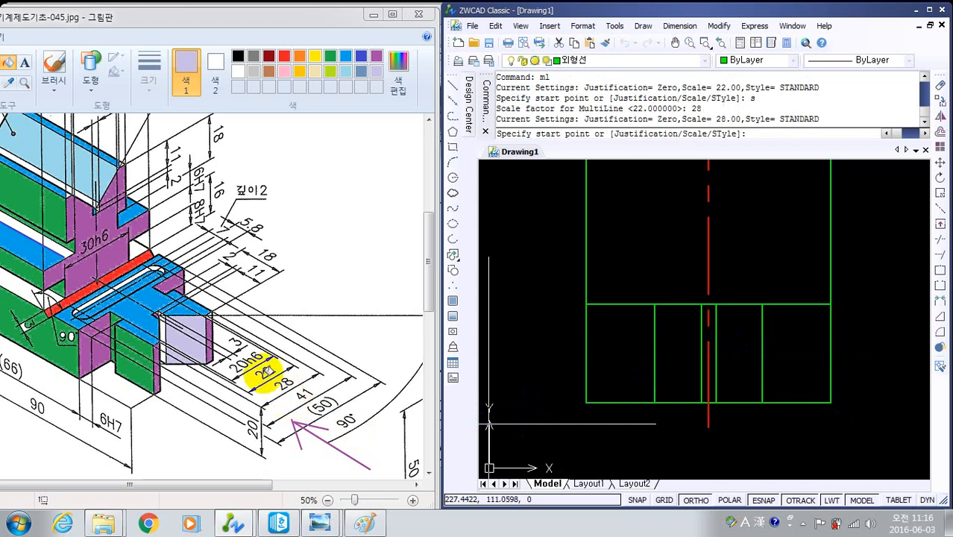
pyautogui.click(708, 304)
pyautogui.click(708, 402)
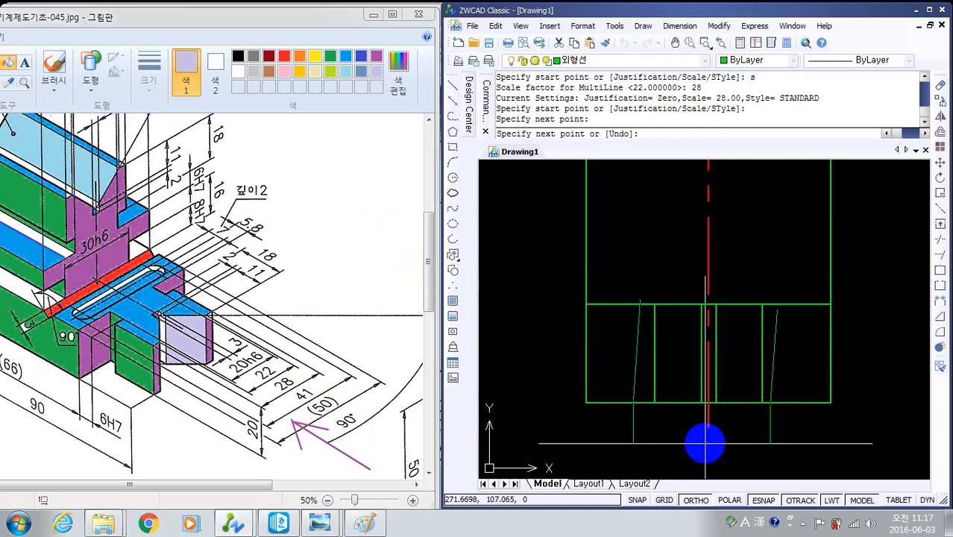
pyautogui.write('u')
pyautogui.press('Return')
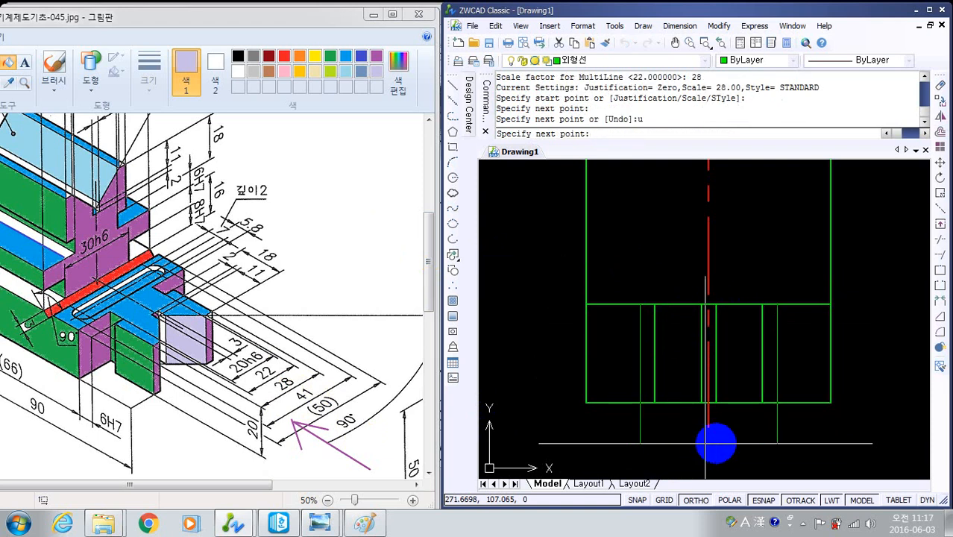
pyautogui.click(708, 403)
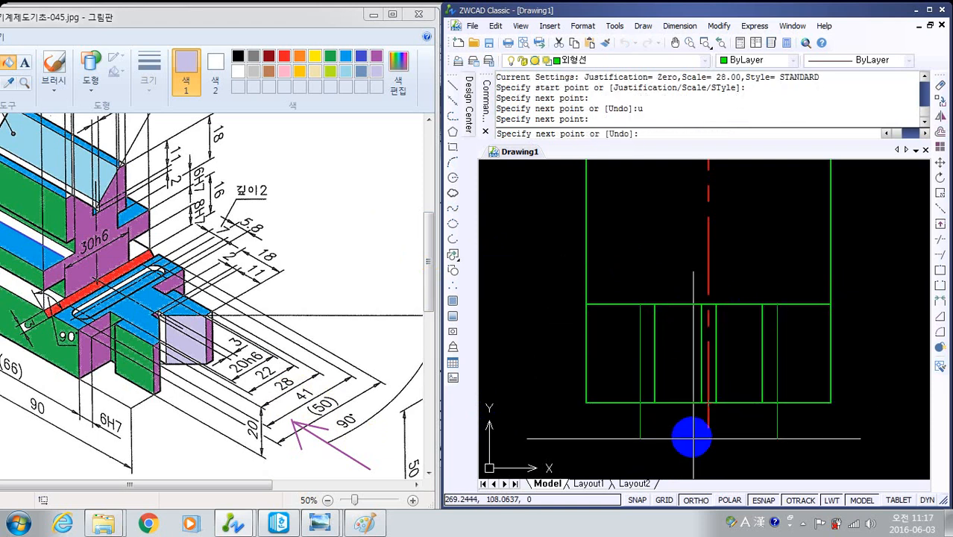
pyautogui.press('Return')
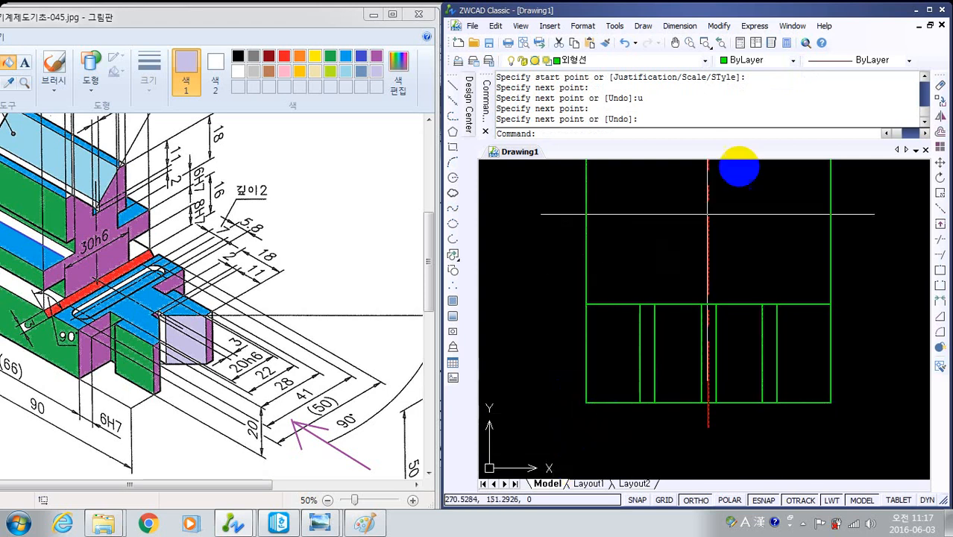
# - On the 숨은선 layer, draw a scale 20 multiline along the side view's centre line, from the inner horizontal line to the bottom edge
pyautogui.click(705, 60)
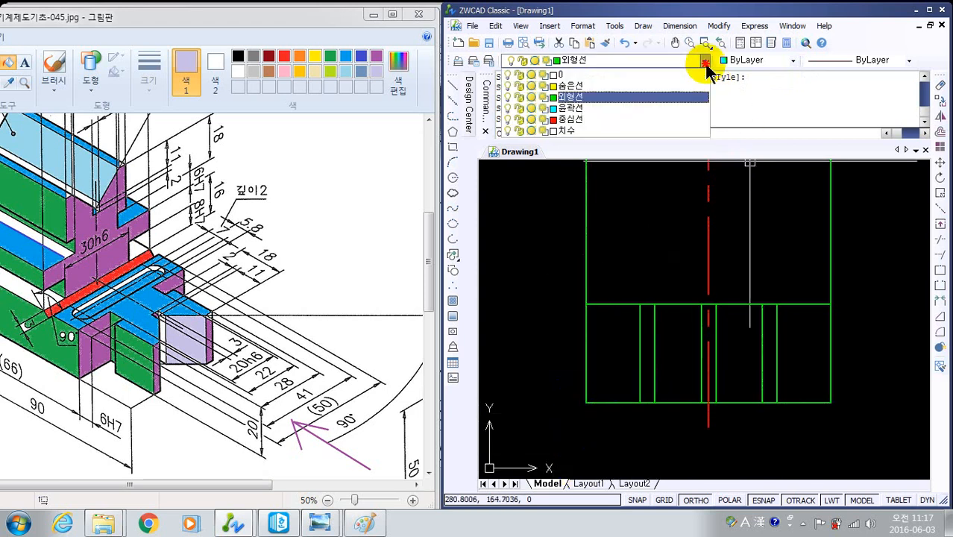
pyautogui.click(634, 86)
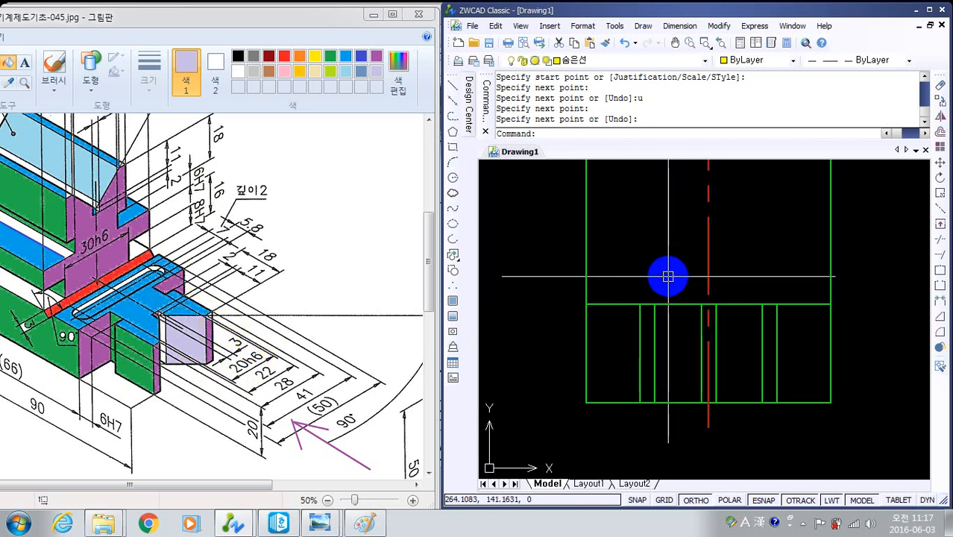
pyautogui.write('mls')
pyautogui.press('Return')
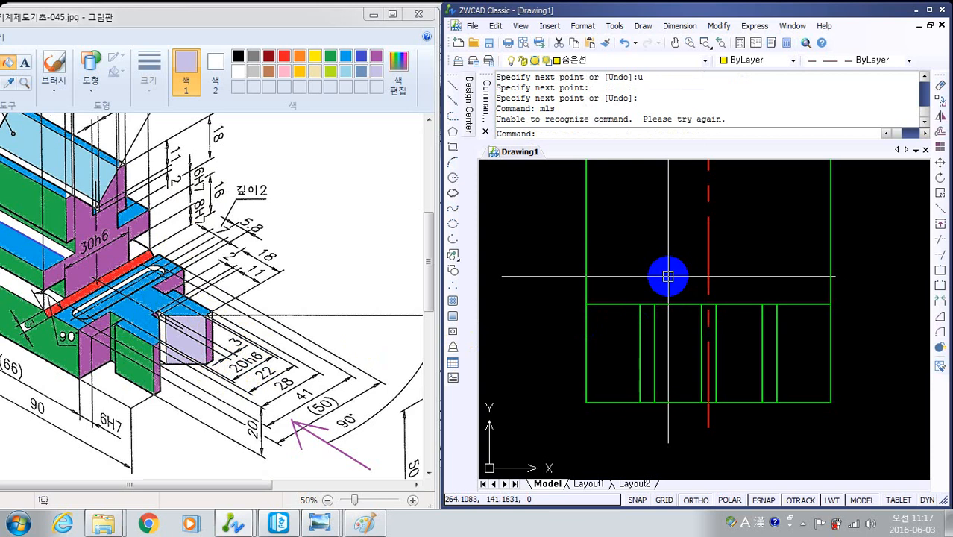
pyautogui.write('ml')
pyautogui.press('Return')
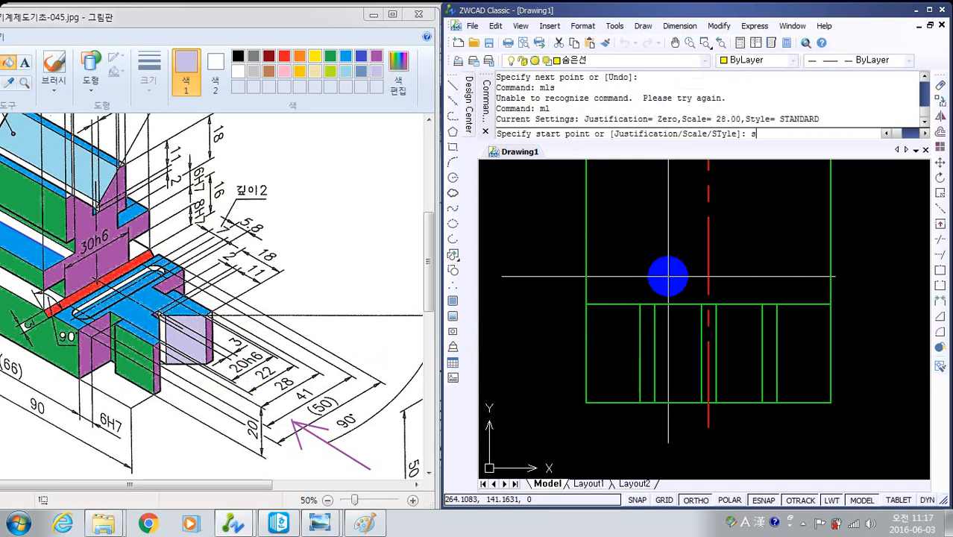
pyautogui.press('Return')
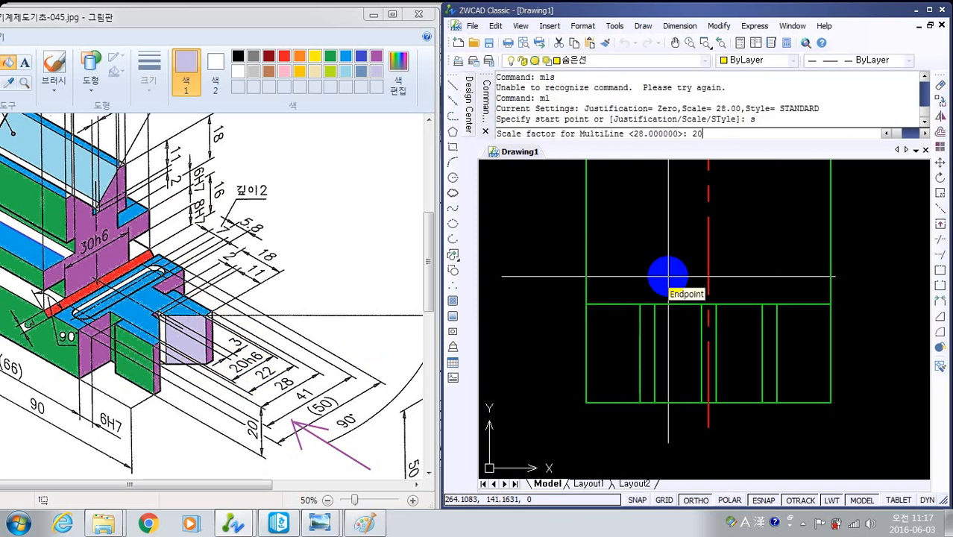
pyautogui.press('Return')
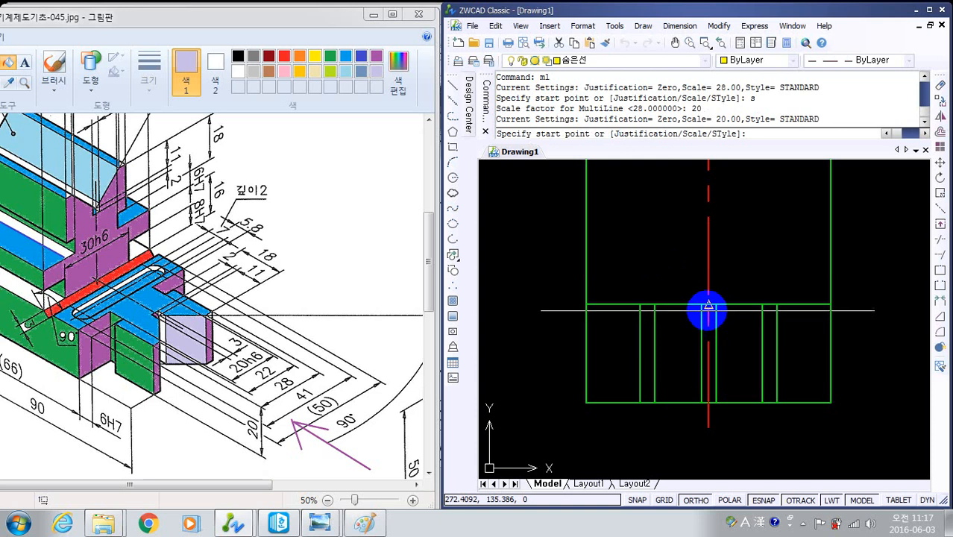
pyautogui.click(709, 305)
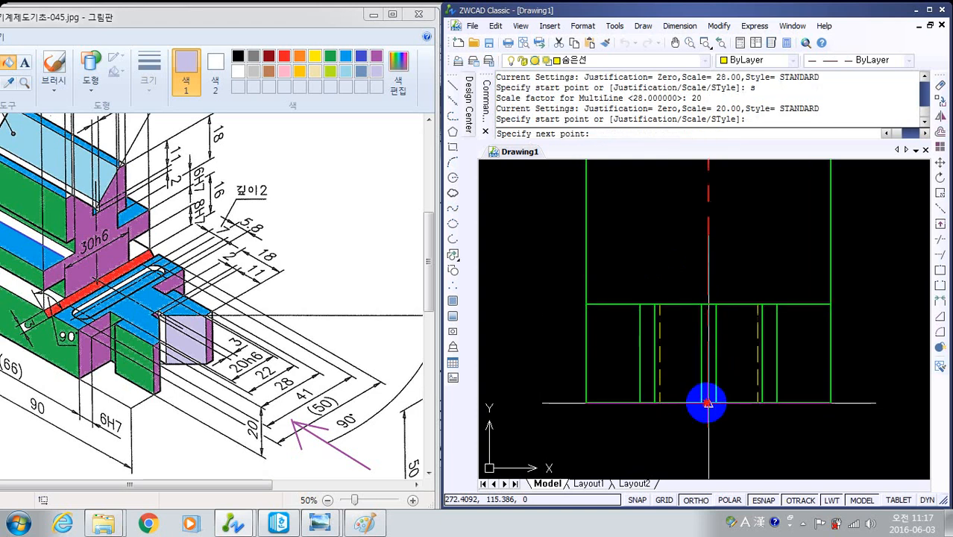
pyautogui.click(707, 401)
pyautogui.rightClick(738, 421)
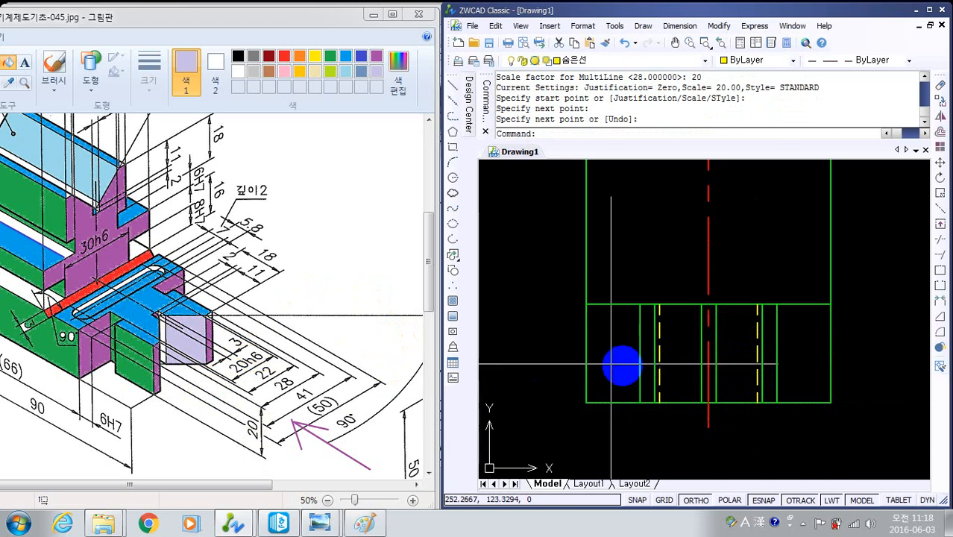
# - Examine the V-groove and the dashed slot in the front view and compare them with the side view
pyautogui.scroll(-4, 672, 366)
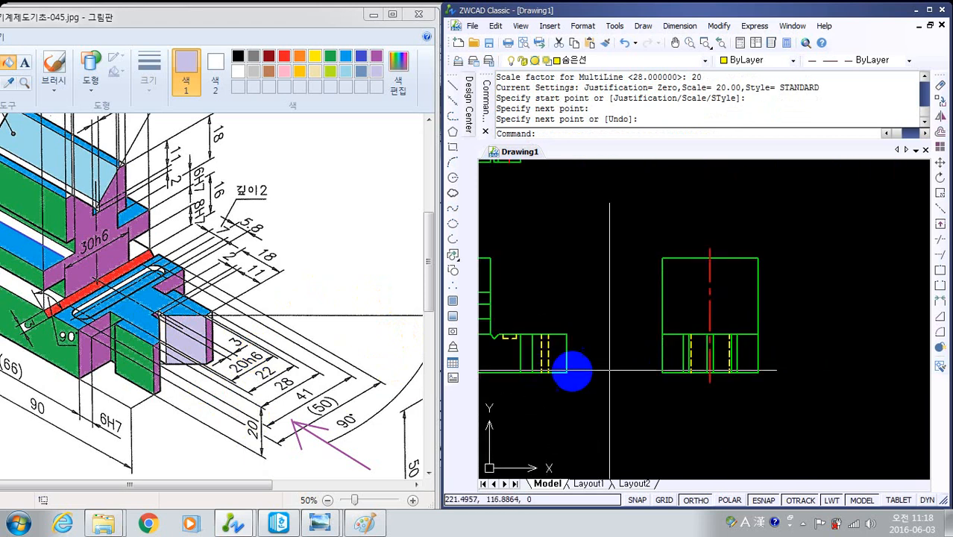
pyautogui.scroll(4, 510, 337)
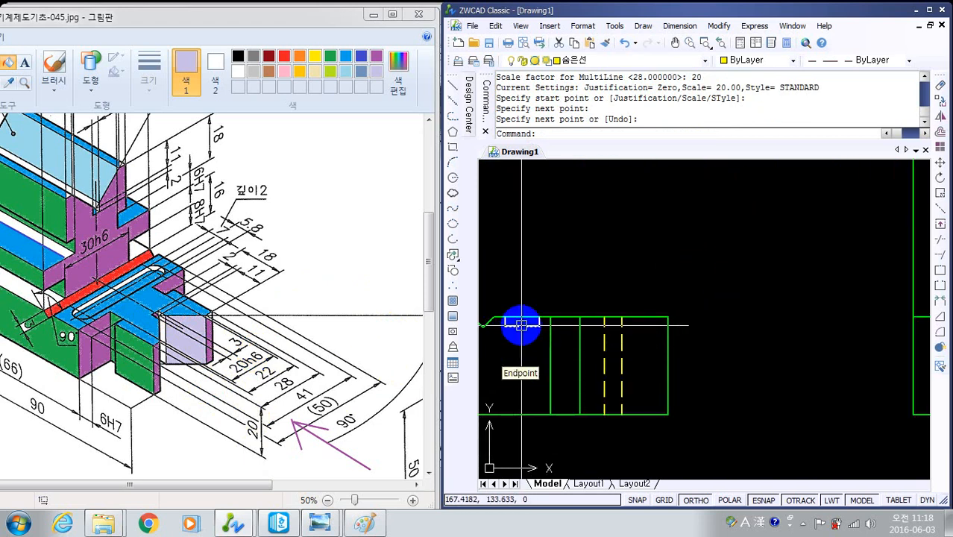
pyautogui.scroll(-2, 521, 324)
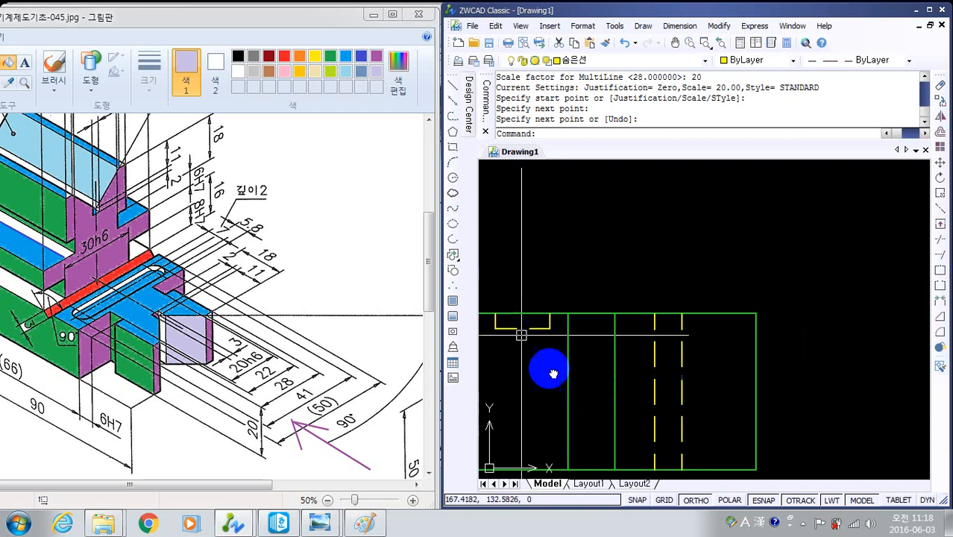
pyautogui.scroll(2, 653, 400)
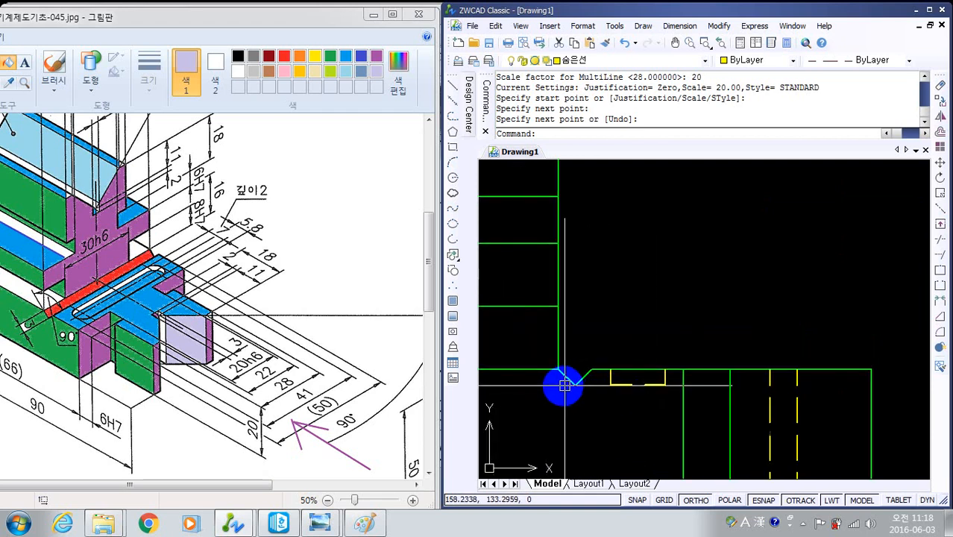
pyautogui.scroll(2, 569, 386)
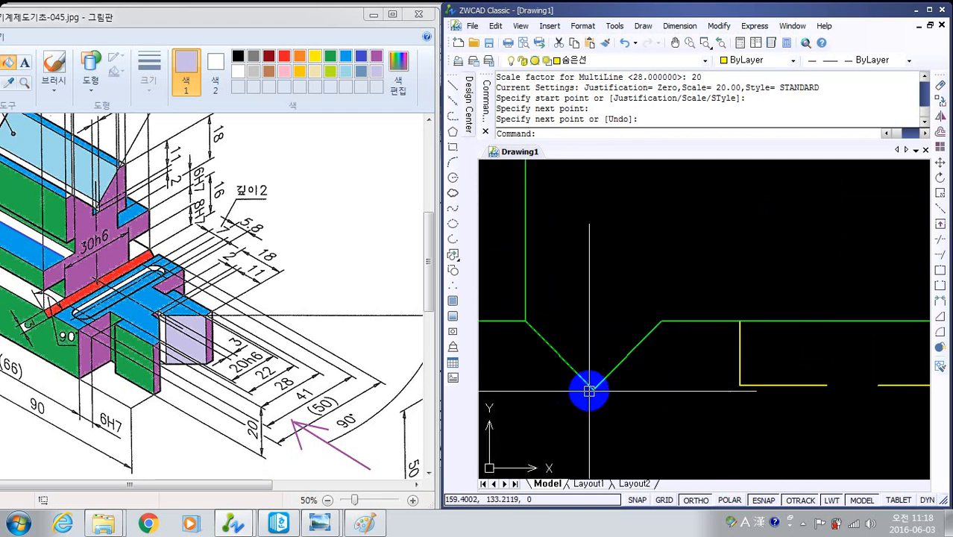
pyautogui.scroll(-4, 671, 384)
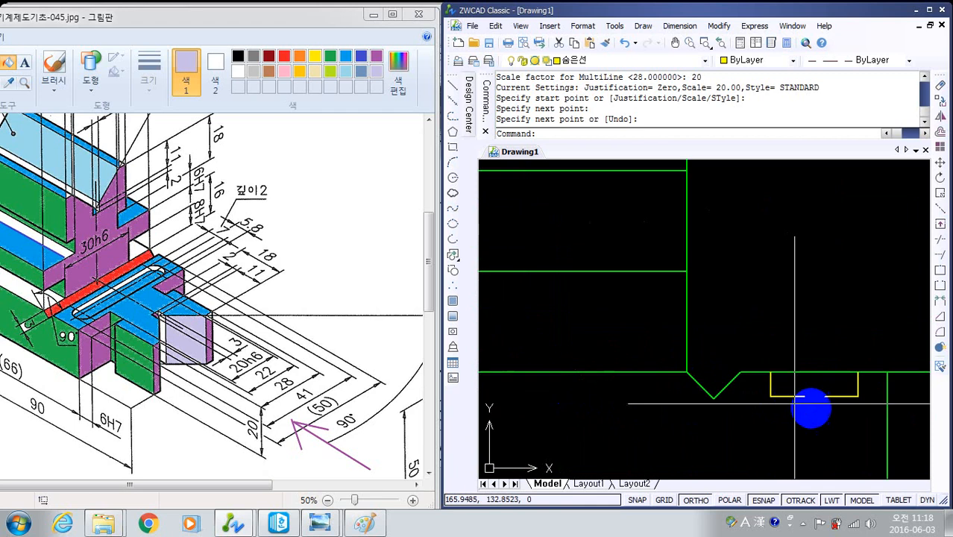
pyautogui.moveTo(755, 382)
pyautogui.mouseDown(button='middle')
pyautogui.moveTo(580, 352)
pyautogui.moveTo(638, 335)
pyautogui.moveTo(612, 344)
pyautogui.moveTo(714, 381)
pyautogui.mouseUp(button='middle')
pyautogui.scroll(2, 596, 339)
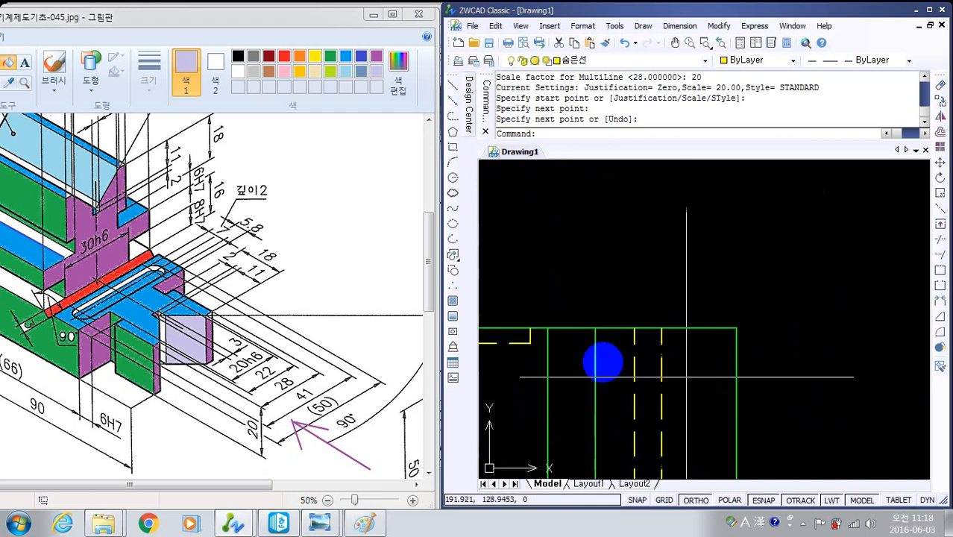
pyautogui.scroll(-2, 593, 367)
pyautogui.scroll(2, 538, 371)
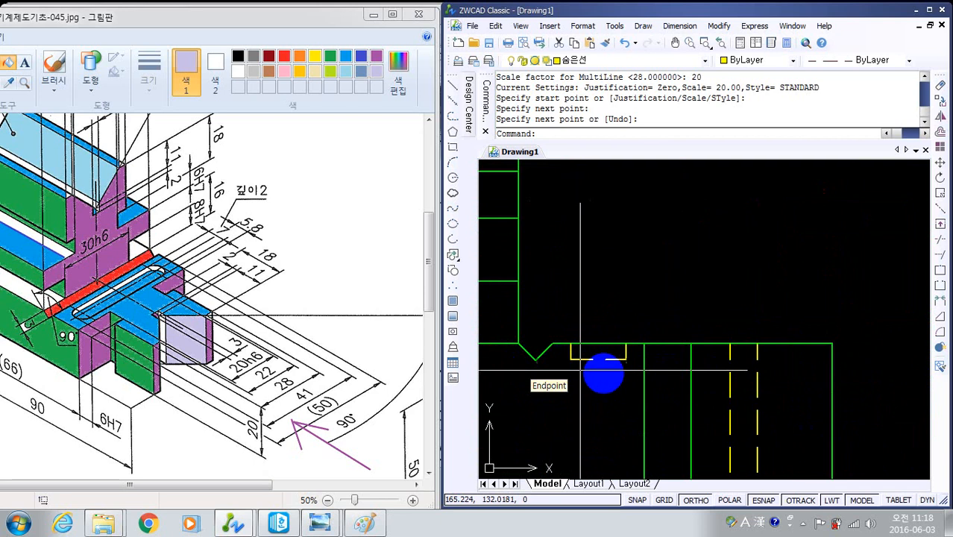
pyautogui.scroll(-2, 639, 370)
pyautogui.moveTo(738, 365); pyautogui.dragTo(598, 361, button='middle')
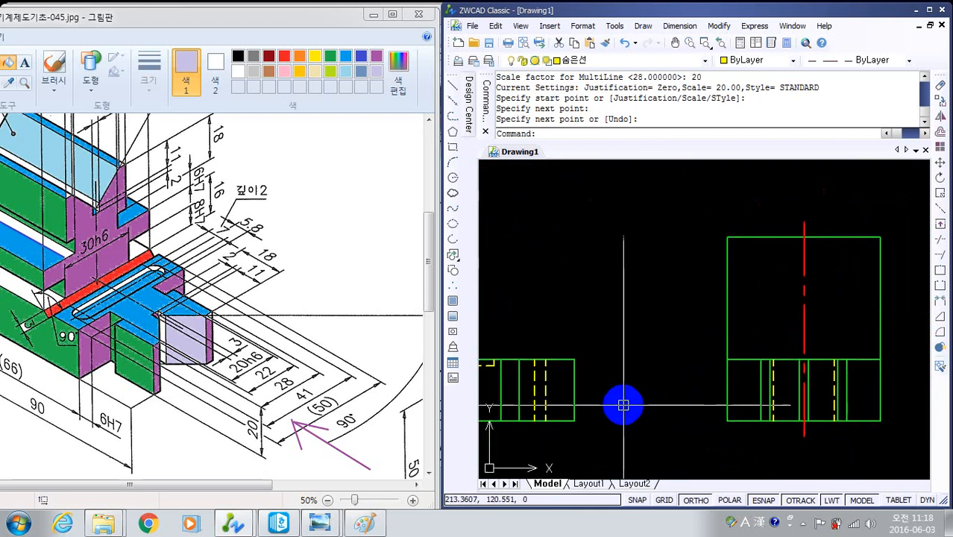
# - Offset the side view's inner horizontal line through the lowest point of the front view's V-groove, using the Through option
pyautogui.press('Return')
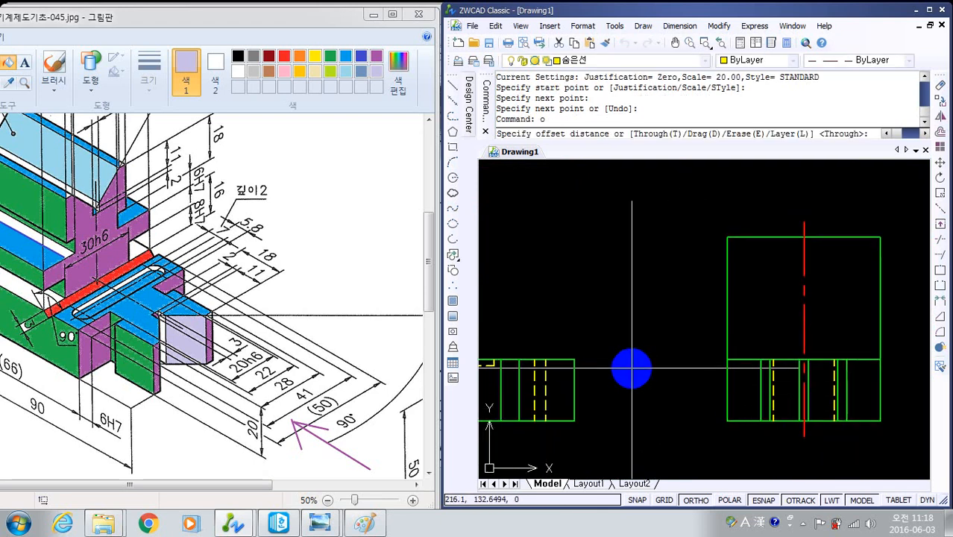
pyautogui.write('t')
pyautogui.press('Return')
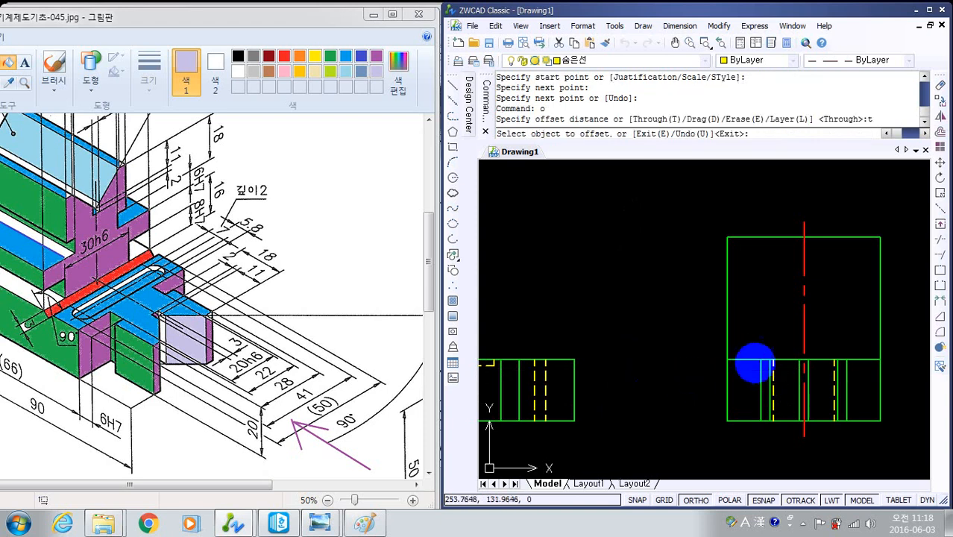
pyautogui.click(752, 356)
pyautogui.scroll(5, 644, 384)
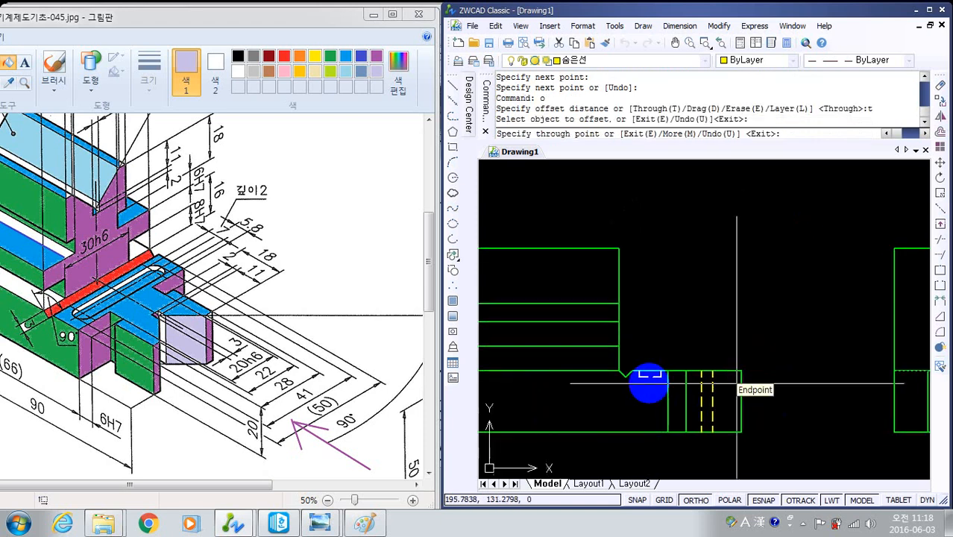
pyautogui.moveTo(535, 377); pyautogui.dragTo(587, 414, button='middle')
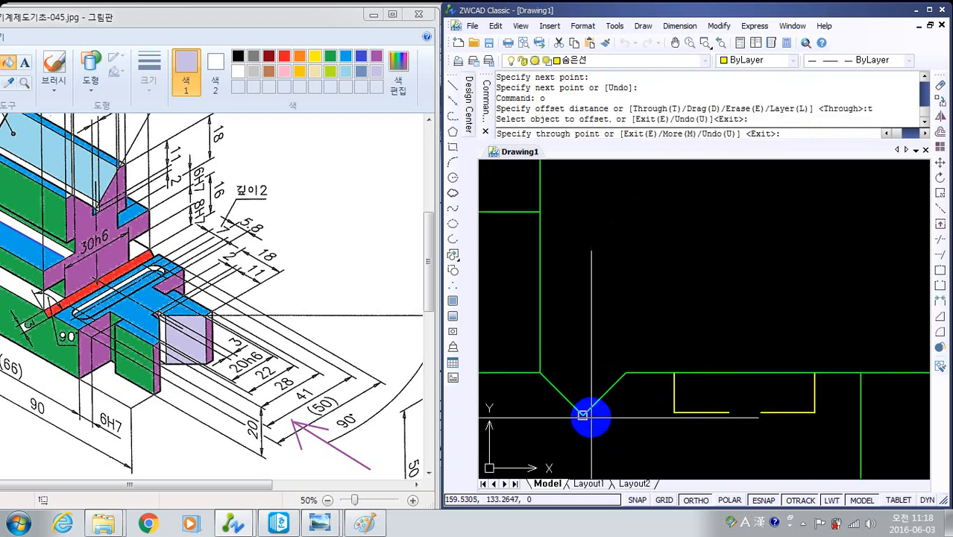
pyautogui.click(583, 414)
pyautogui.scroll(-5, 770, 399)
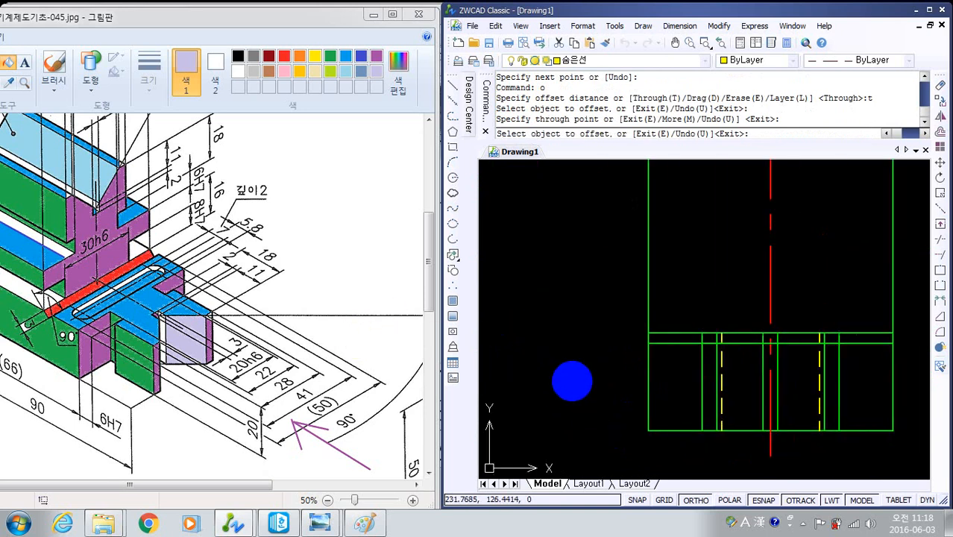
# - Move the newly offset horizontal groove line in the side view to the 숨은선 layer
pyautogui.scroll(-1, 572, 381)
pyautogui.scroll(-2, 600, 387)
pyautogui.press('Escape')
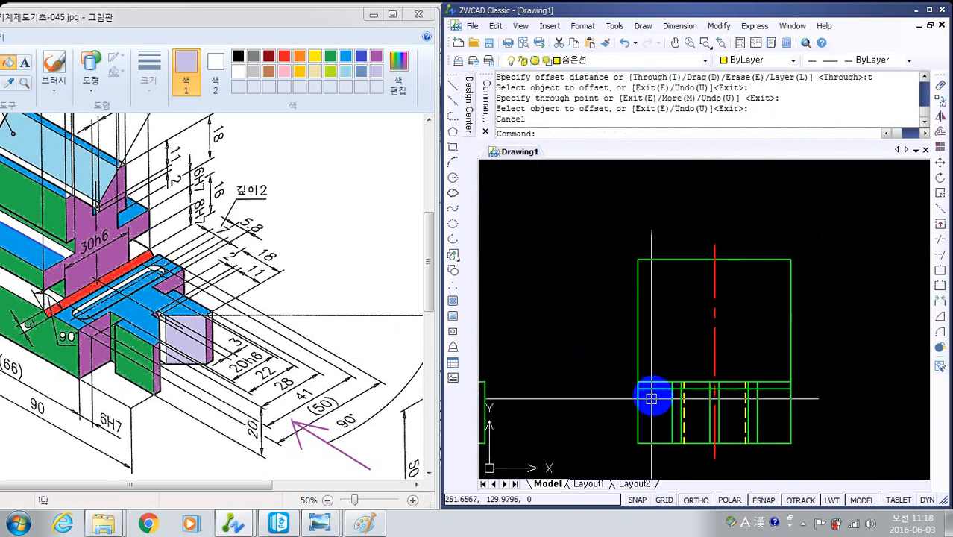
pyautogui.click(653, 388)
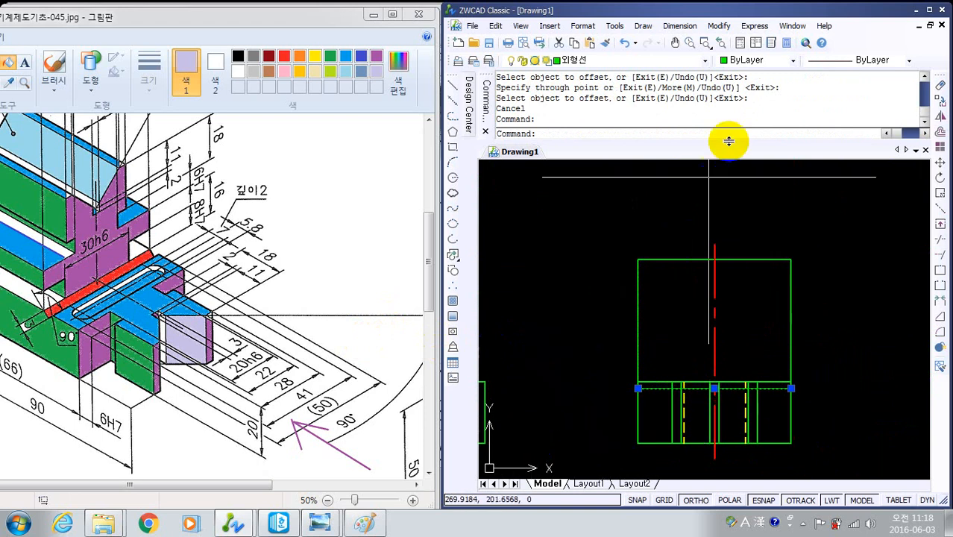
pyautogui.click(700, 66)
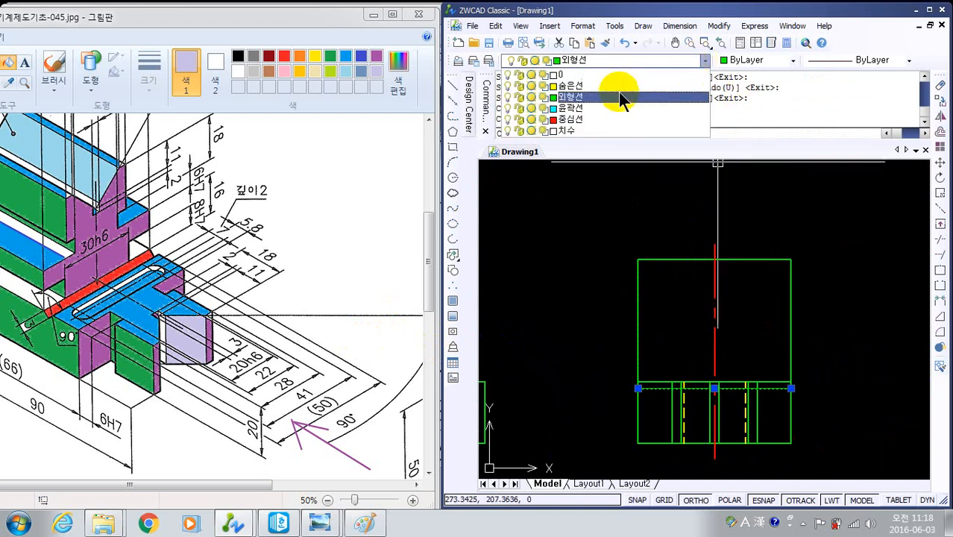
pyautogui.click(617, 86)
pyautogui.press('Escape')
pyautogui.scroll(5, 708, 416)
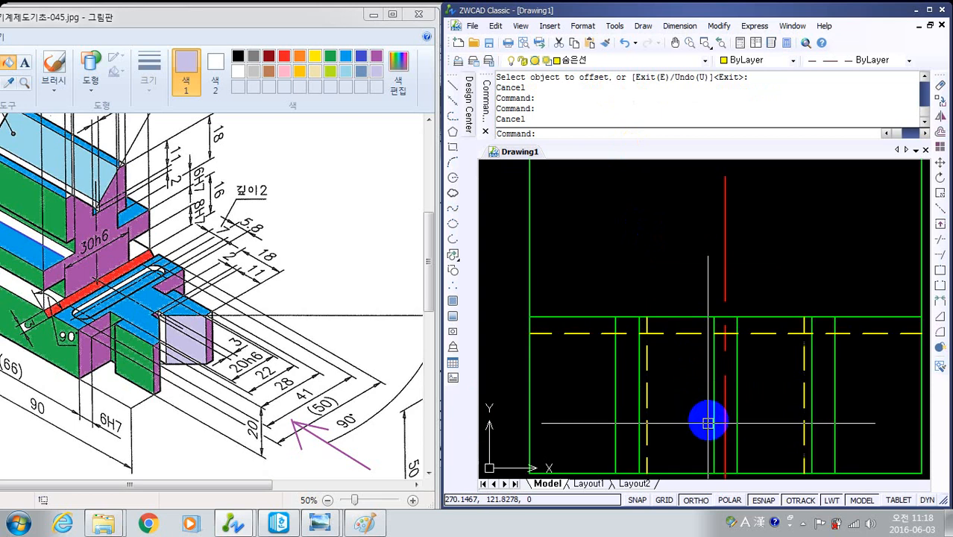
# - Compare the front view's dashed slot with the side view and check the slot's length in the isometric reference
pyautogui.scroll(-2, 708, 415)
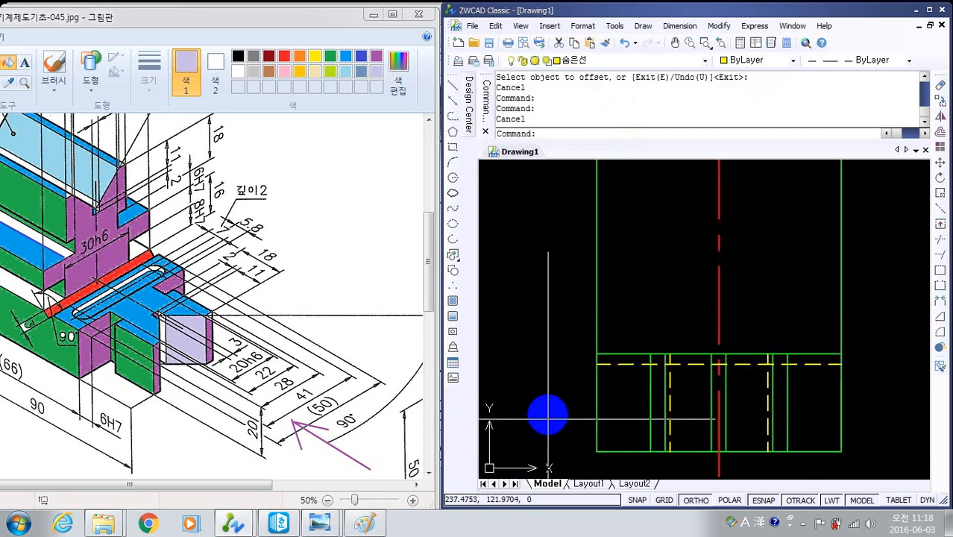
pyautogui.moveTo(548, 412); pyautogui.dragTo(607, 393, button='middle')
pyautogui.scroll(-4, 526, 355)
pyautogui.moveTo(535, 353); pyautogui.dragTo(738, 390, button='middle')
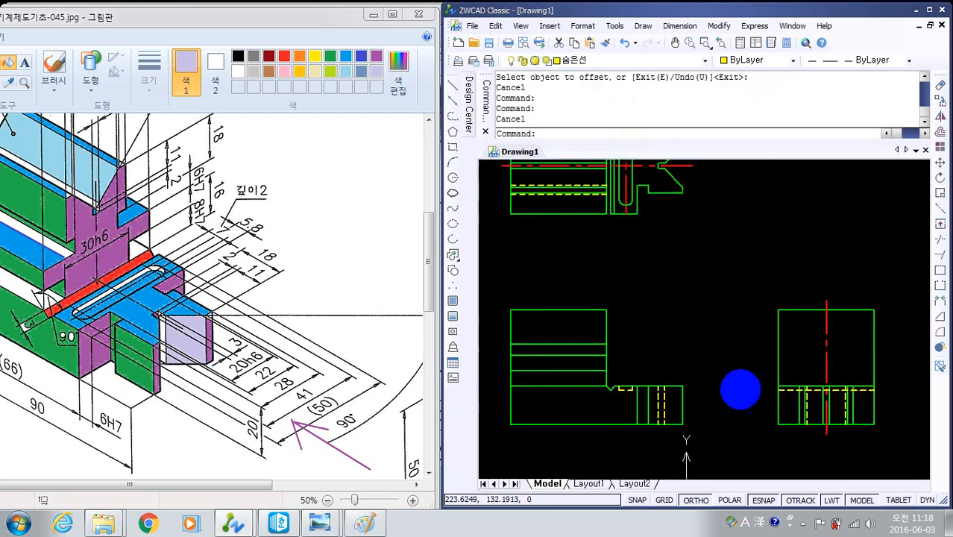
pyautogui.scroll(6, 647, 400)
pyautogui.moveTo(514, 342)
pyautogui.mouseDown(button='middle')
pyautogui.moveTo(691, 368)
pyautogui.moveTo(744, 355)
pyautogui.mouseUp(button='middle')
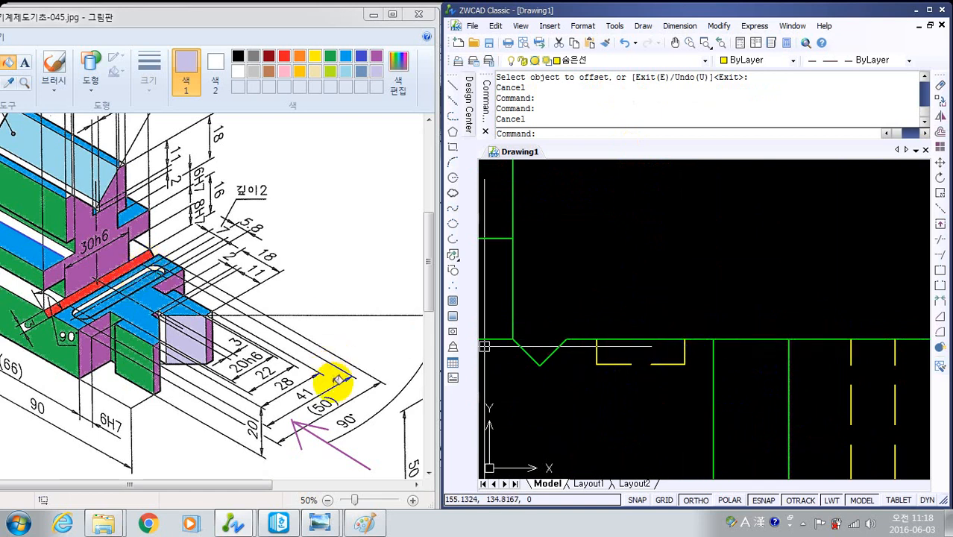
pyautogui.scroll(-4, 659, 348)
pyautogui.moveTo(659, 353); pyautogui.dragTo(276, 330, button='middle')
pyautogui.scroll(-2, 652, 352)
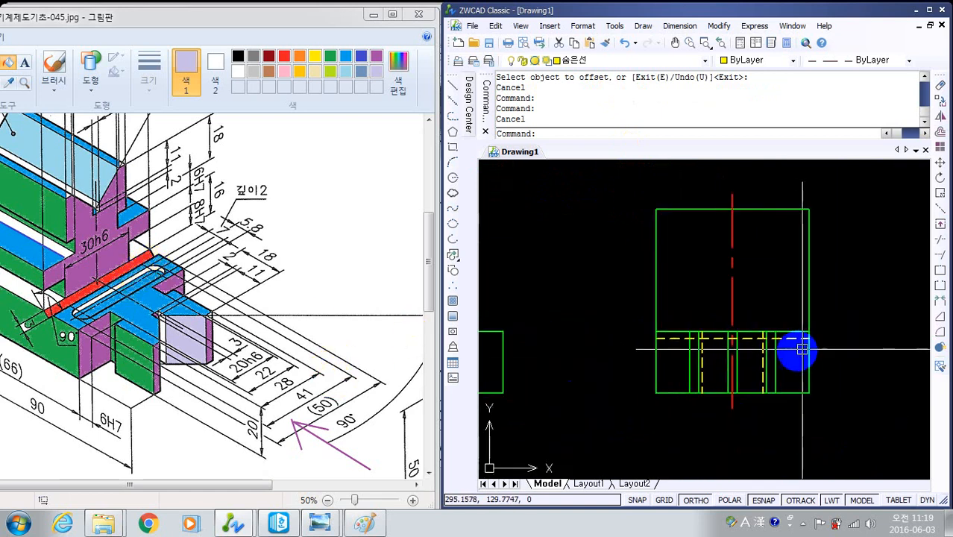
pyautogui.scroll(4, 801, 349)
pyautogui.moveTo(765, 345); pyautogui.dragTo(793, 345, button='middle')
pyautogui.moveTo(744, 362)
pyautogui.mouseDown(button='middle')
pyautogui.moveTo(795, 353)
pyautogui.moveTo(748, 322)
pyautogui.mouseUp(button='middle')
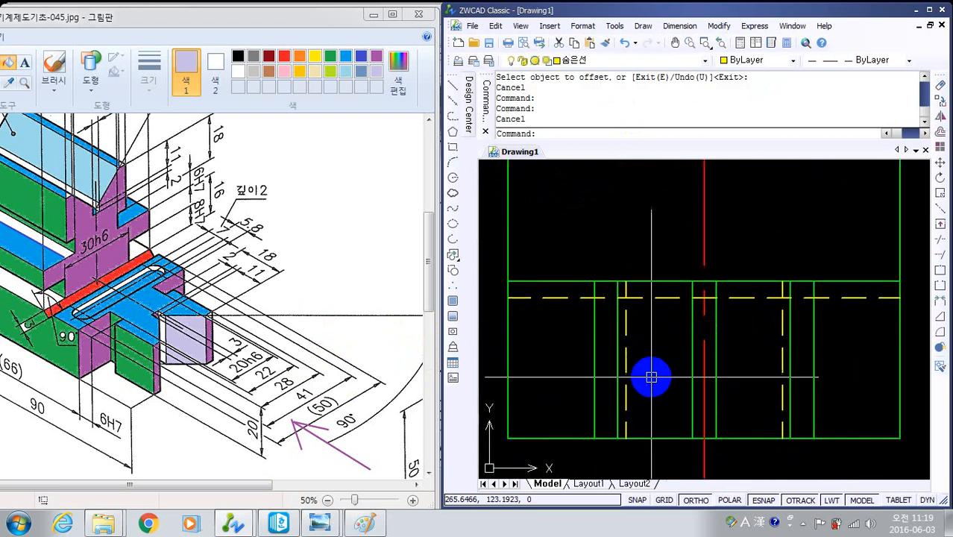
# - Draw a scale 41 multiline 2 units downward from where the side view's centre line meets the solid inner horizontal line
pyautogui.write('ml')
pyautogui.press('Return')
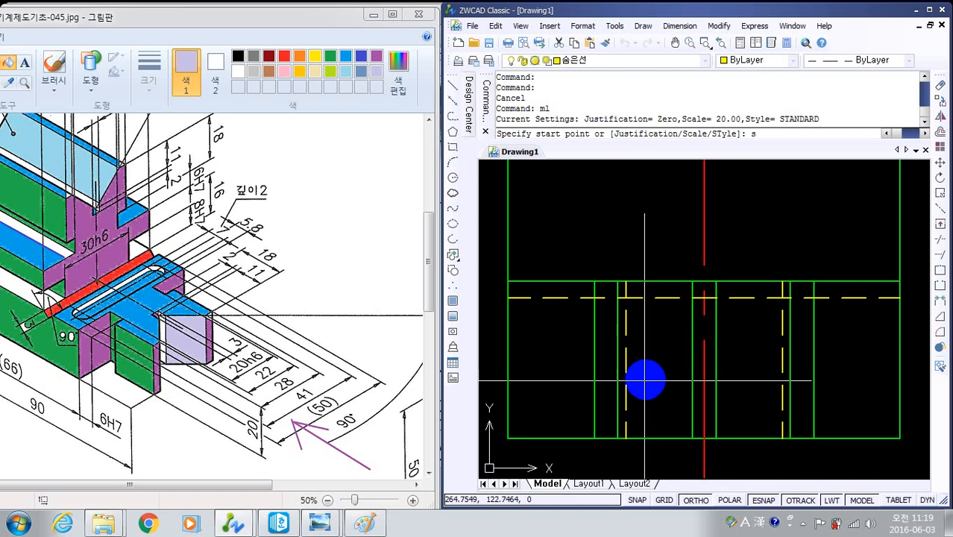
pyautogui.write('s')
pyautogui.press('Return')
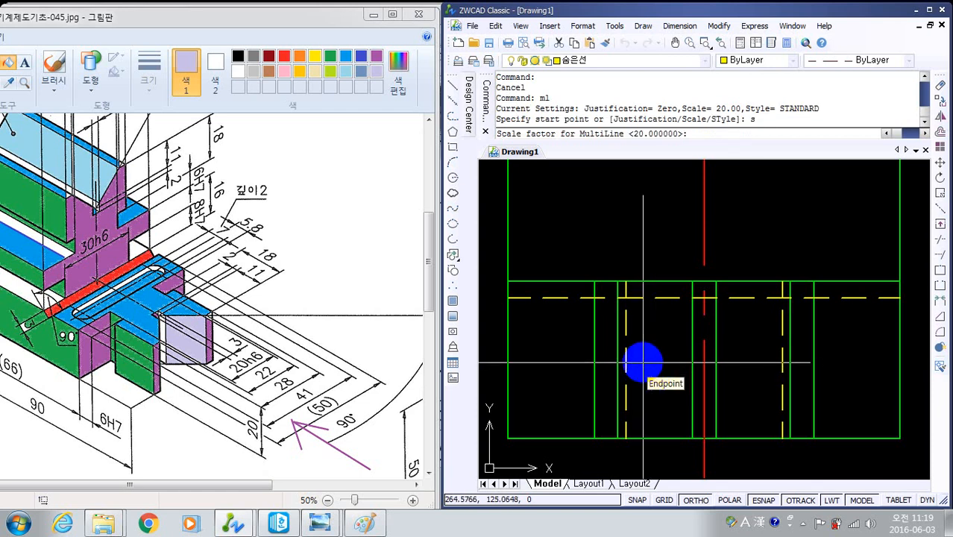
pyautogui.write('41')
pyautogui.press('Return')
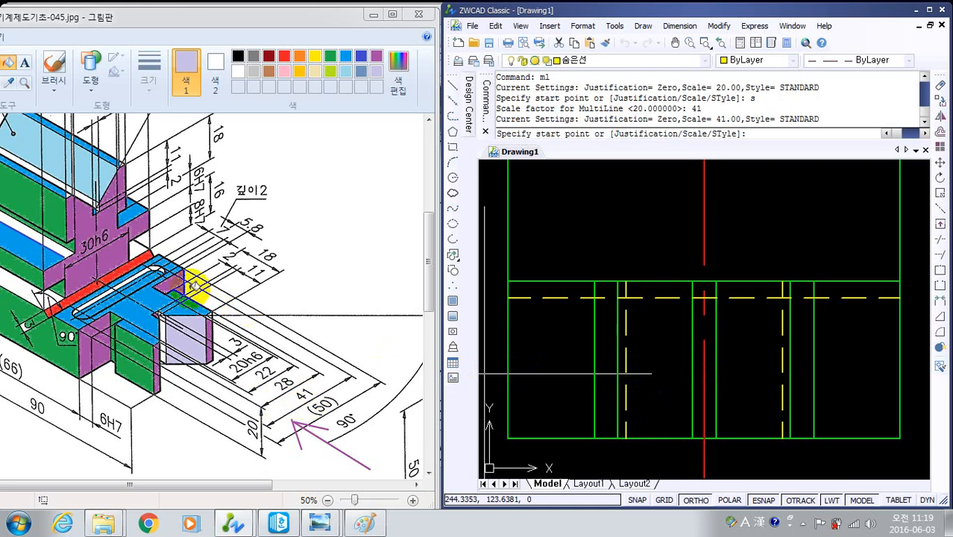
pyautogui.click(705, 284)
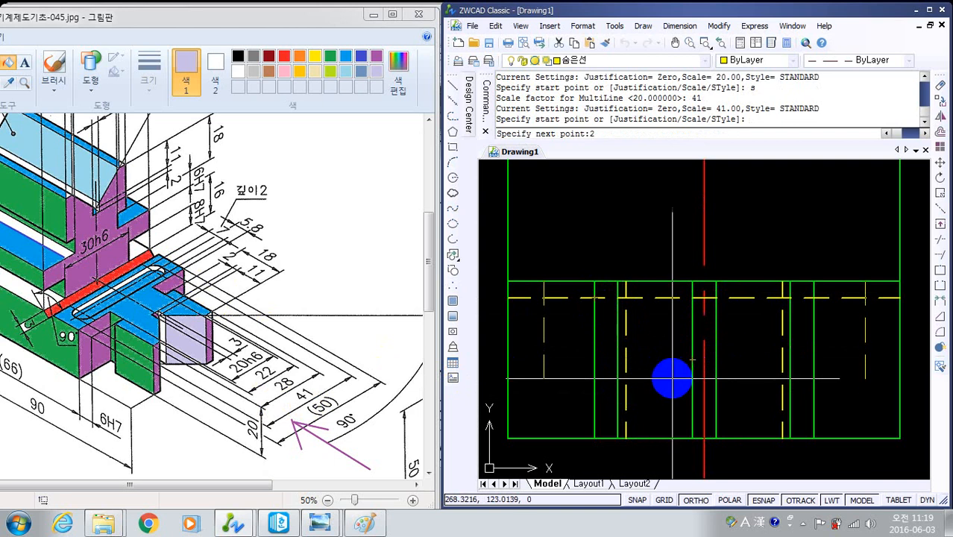
pyautogui.write('2')
pyautogui.press('Return')
pyautogui.press('Return')
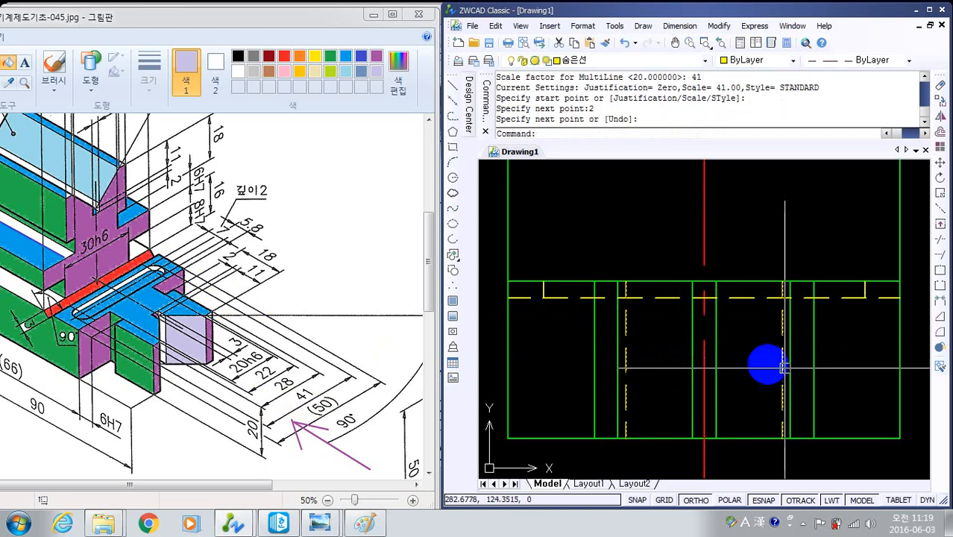
# - Draw a horizontal hidden line joining the lower ends of the two short slot lines in the side view
pyautogui.scroll(4, 833, 315)
pyautogui.scroll(3, 762, 382)
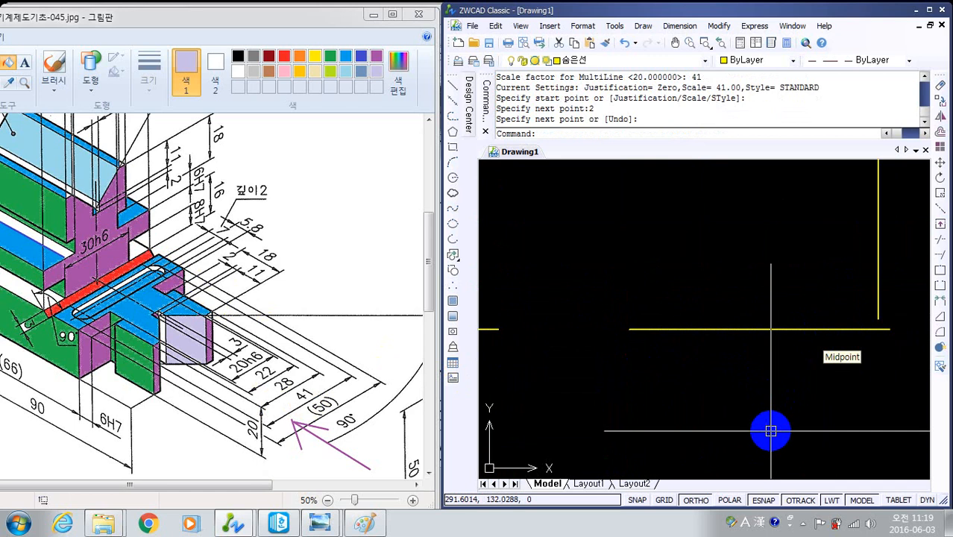
pyautogui.write('l')
pyautogui.press('Return')
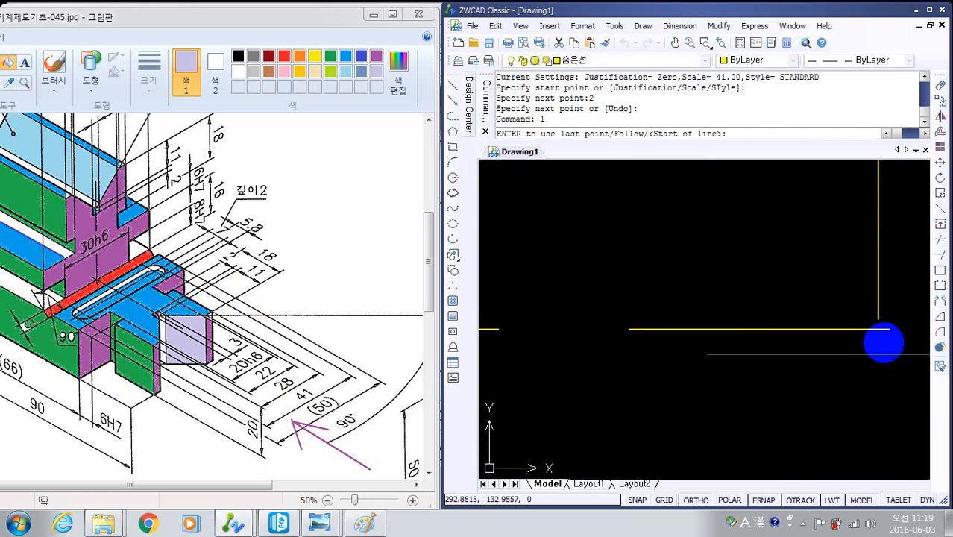
pyautogui.click(887, 328)
pyautogui.scroll(-3, 603, 345)
pyautogui.scroll(-5, 603, 345)
pyautogui.moveTo(603, 346)
pyautogui.mouseDown(button='middle')
pyautogui.moveTo(785, 364)
pyautogui.moveTo(841, 348)
pyautogui.mouseUp(button='middle')
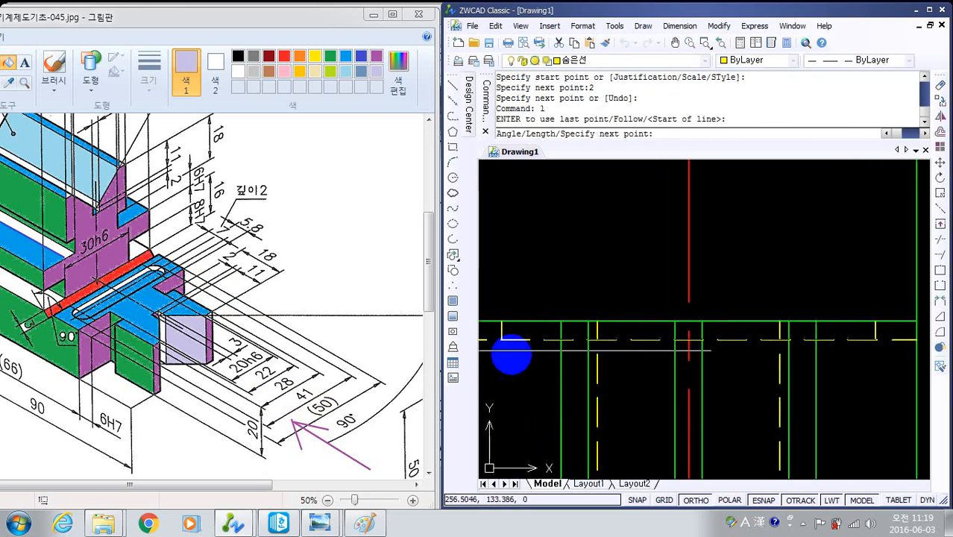
pyautogui.scroll(2, 510, 355)
pyautogui.moveTo(510, 355); pyautogui.dragTo(648, 387, button='middle')
pyautogui.scroll(2, 662, 361)
pyautogui.scroll(3, 662, 361)
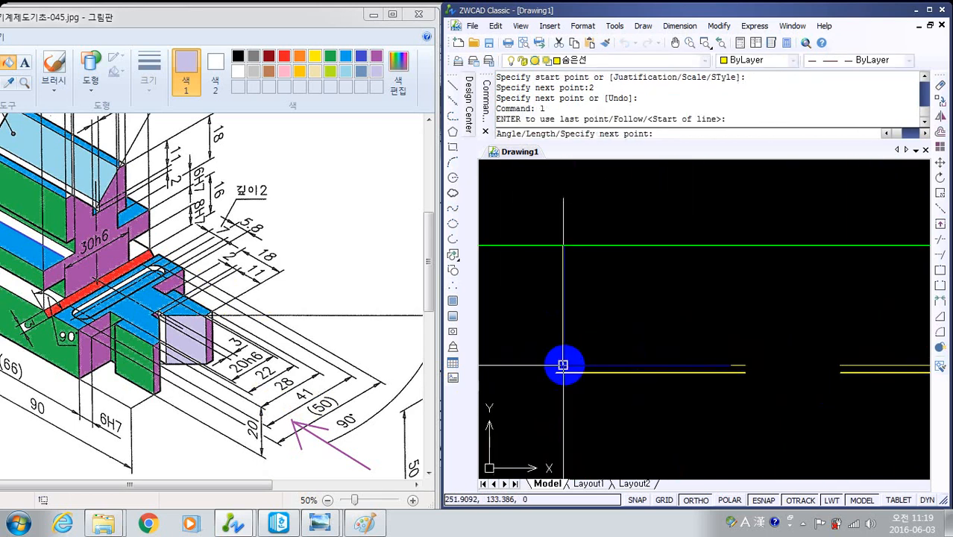
pyautogui.click(562, 367)
pyautogui.press('Escape')
pyautogui.scroll(-3, 681, 404)
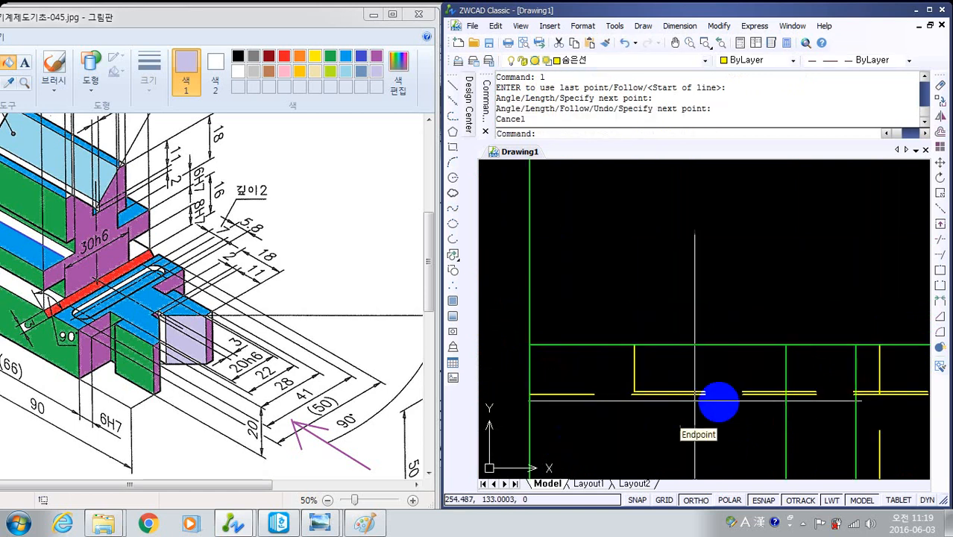
# - Examine the side view's lower block and compare the upper portion with the front view and the isometric reference
pyautogui.scroll(-3, 766, 416)
pyautogui.moveTo(794, 424); pyautogui.dragTo(692, 391, button='middle')
pyautogui.scroll(-3, 700, 389)
pyautogui.scroll(3, 767, 403)
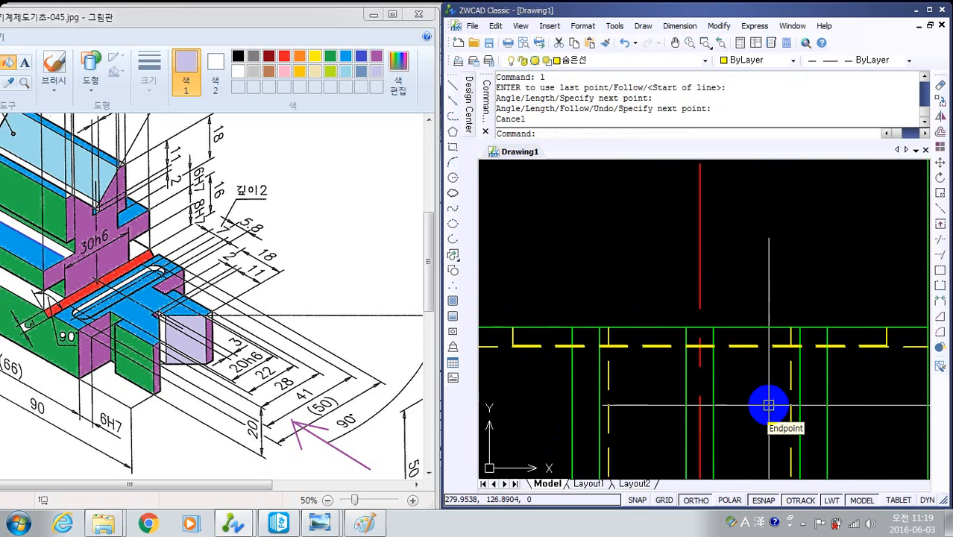
pyautogui.scroll(-3, 560, 249)
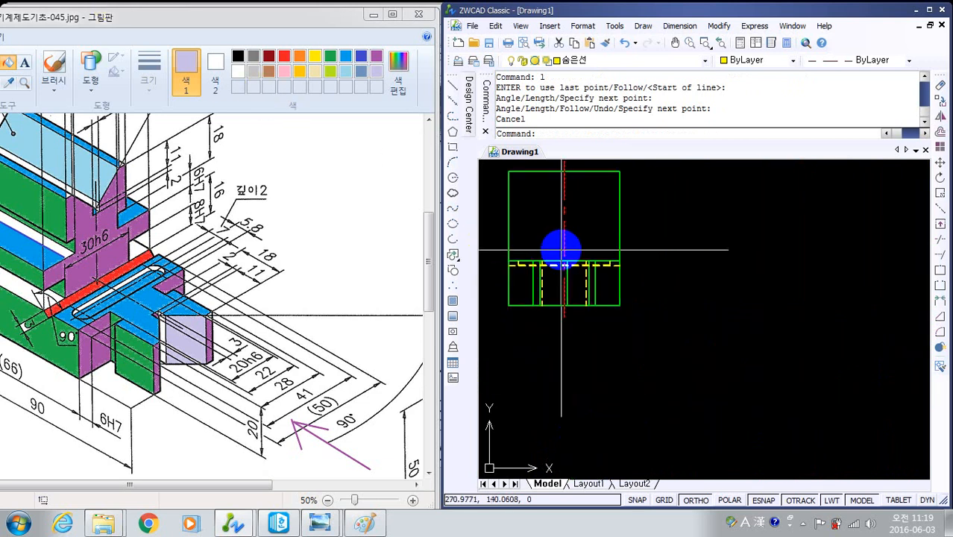
pyautogui.moveTo(561, 249); pyautogui.dragTo(619, 257, button='middle')
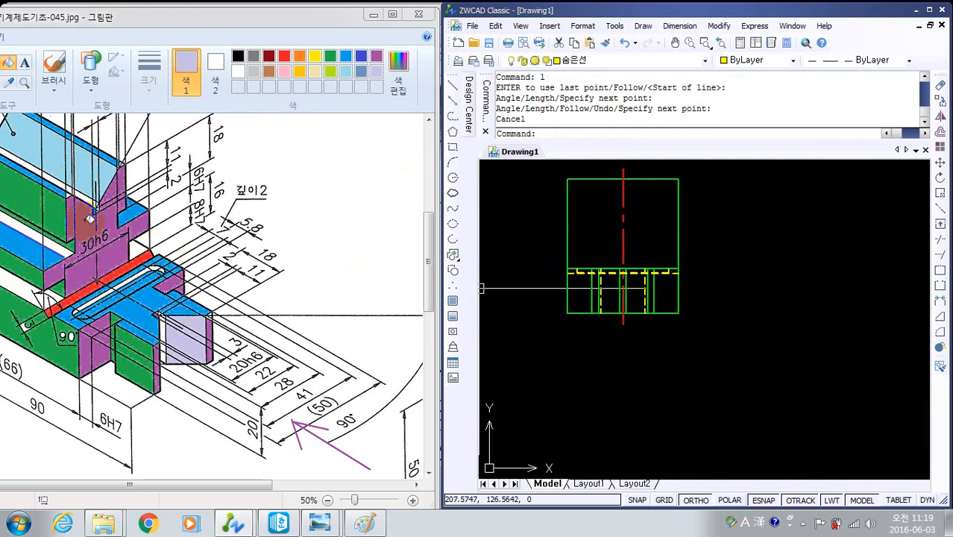
pyautogui.scroll(3, 641, 297)
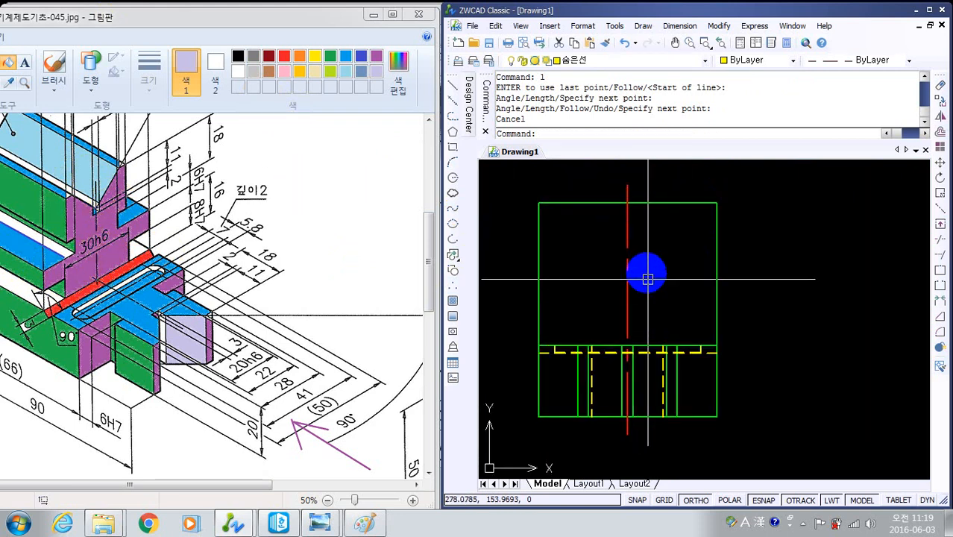
pyautogui.moveTo(706, 276)
pyautogui.mouseDown(button='middle')
pyautogui.moveTo(706, 259)
pyautogui.moveTo(808, 258)
pyautogui.mouseUp(button='middle')
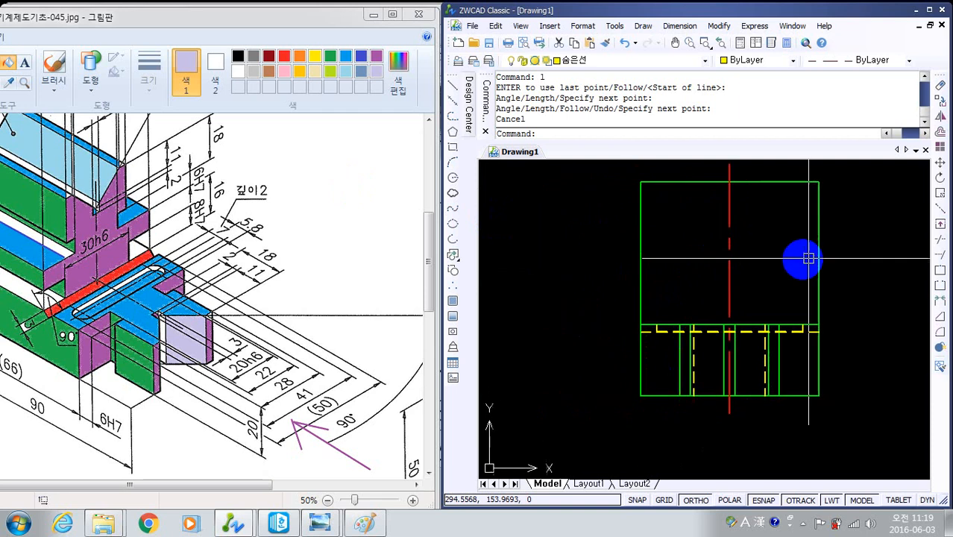
pyautogui.scroll(-2, 723, 313)
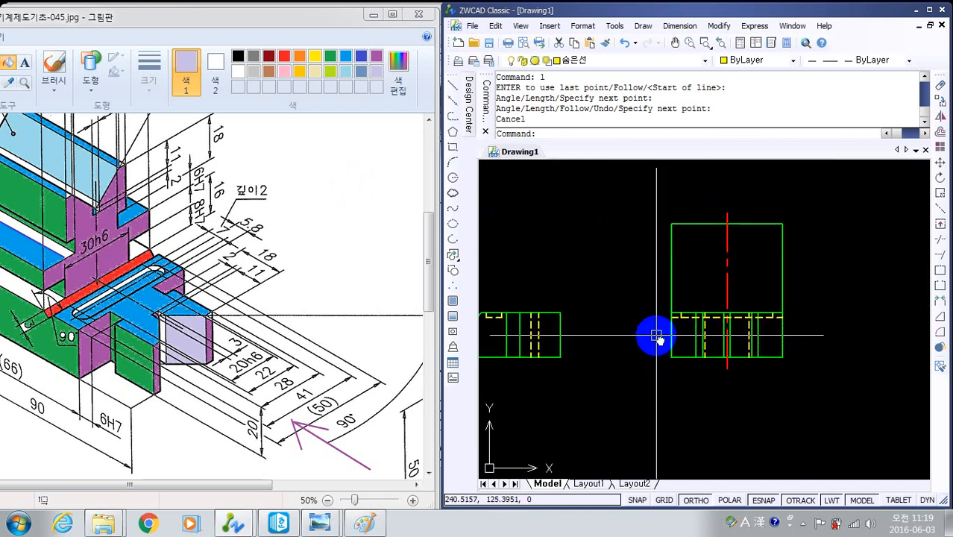
pyautogui.moveTo(656, 334); pyautogui.dragTo(682, 321, button='middle')
pyautogui.scroll(-2, 682, 321)
pyautogui.scroll(2, 617, 326)
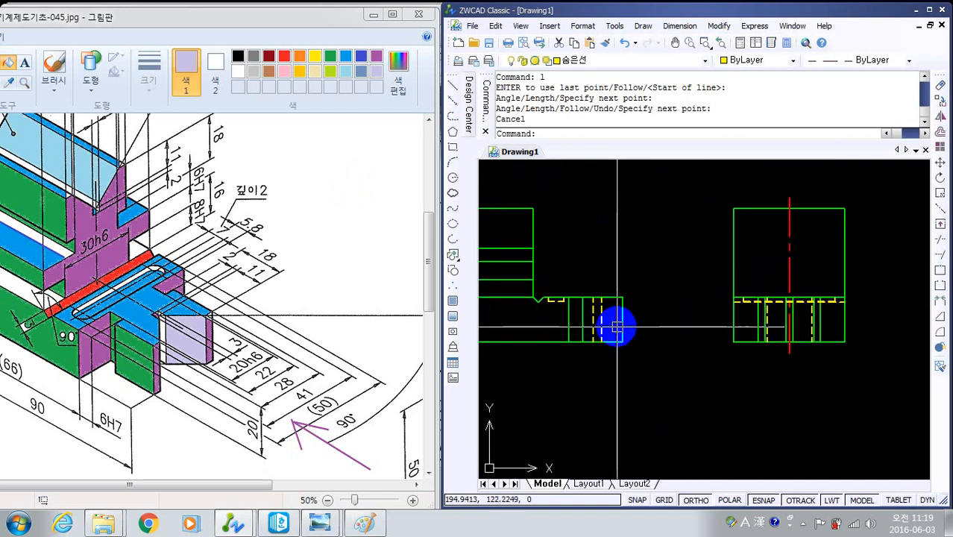
pyautogui.moveTo(671, 255)
pyautogui.mouseDown(button='middle')
pyautogui.moveTo(716, 260)
pyautogui.moveTo(709, 250)
pyautogui.mouseUp(button='middle')
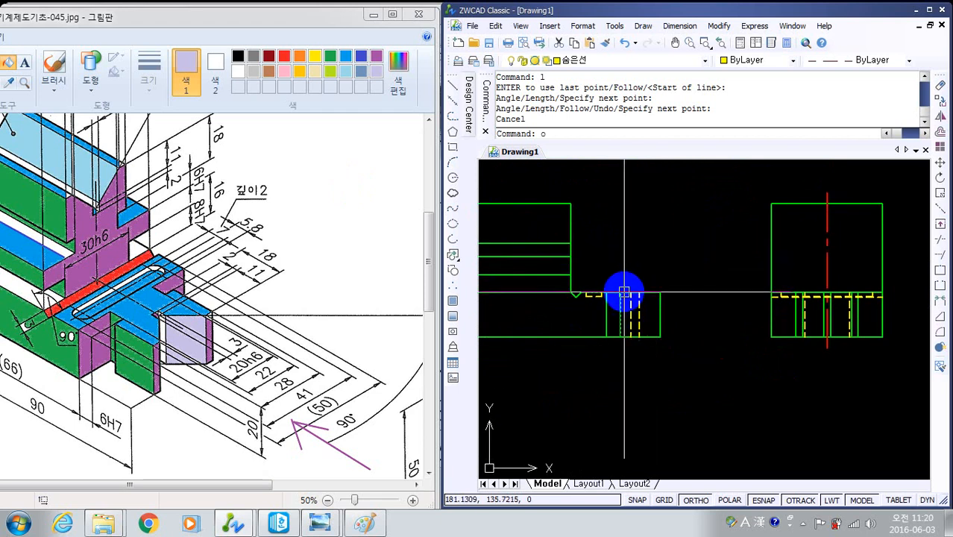
pyautogui.press('Return')
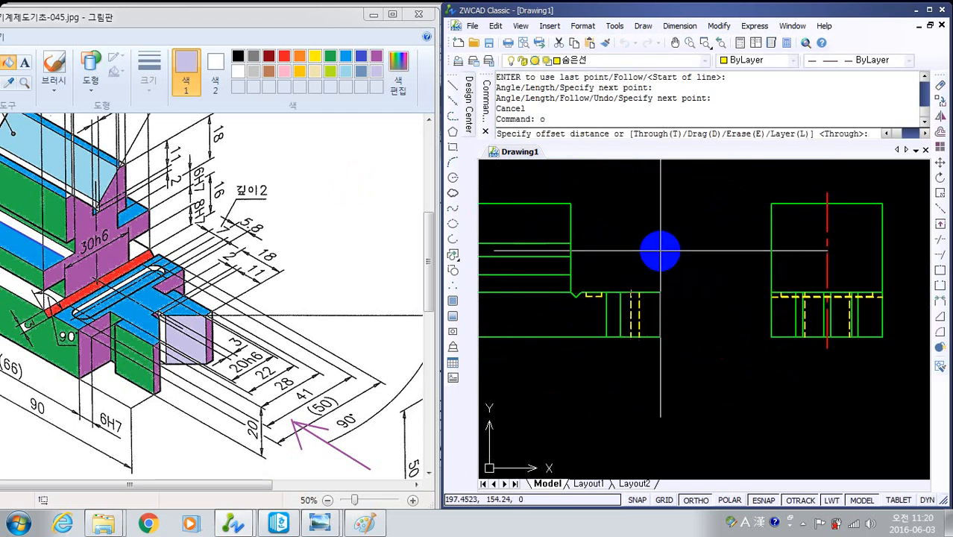
pyautogui.write('t')
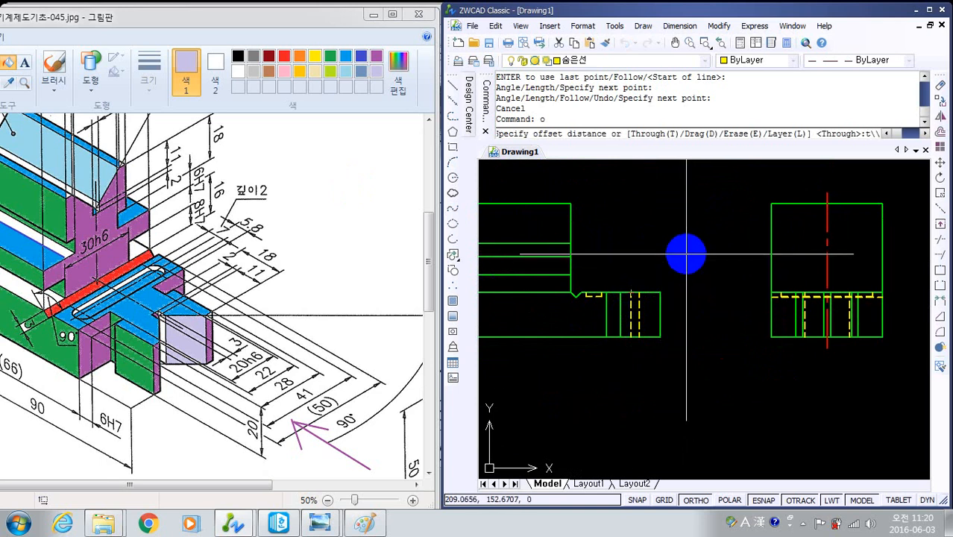
pyautogui.write('\\\\t')
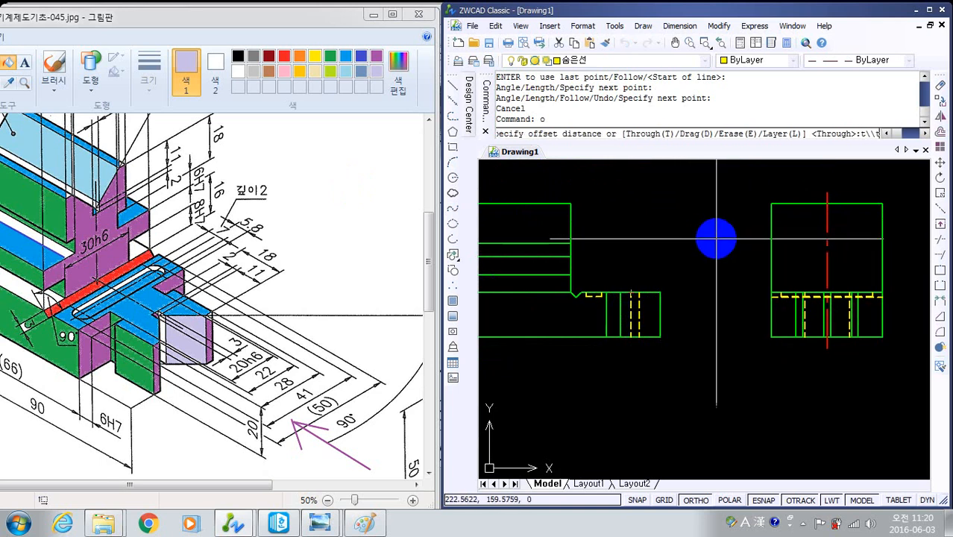
pyautogui.press('Return')
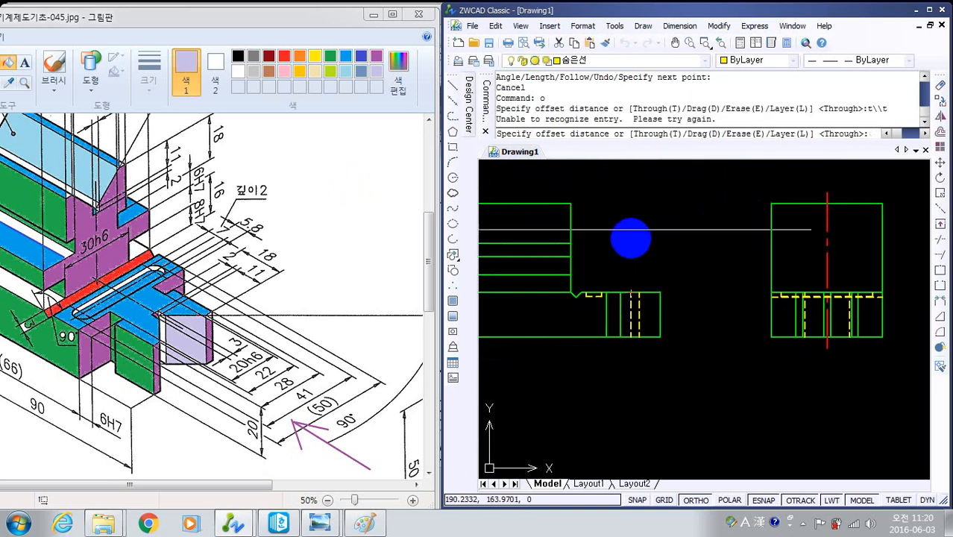
pyautogui.press('Escape')
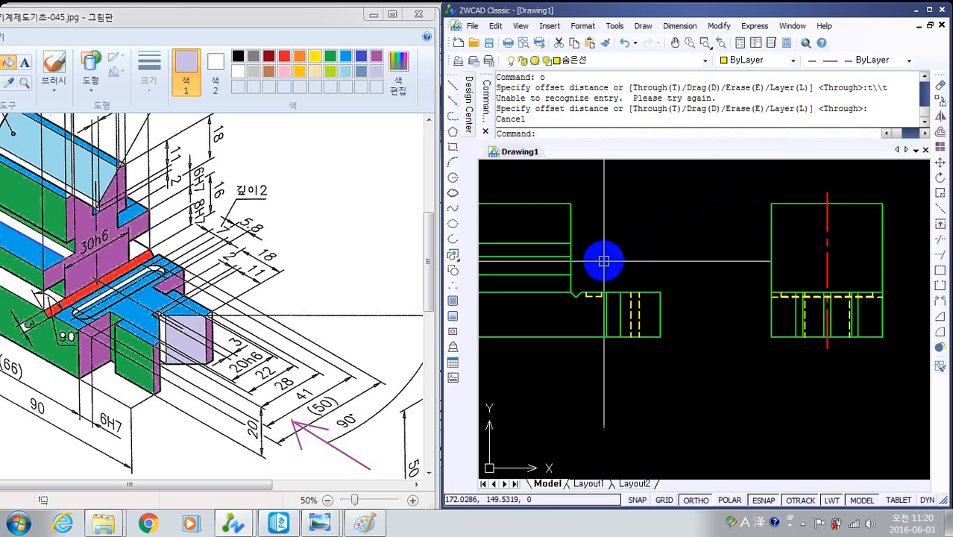
# - Offset the side view's top edge through the front view's three inner horizontal line ends to add three matching solid lines
pyautogui.press('Return')
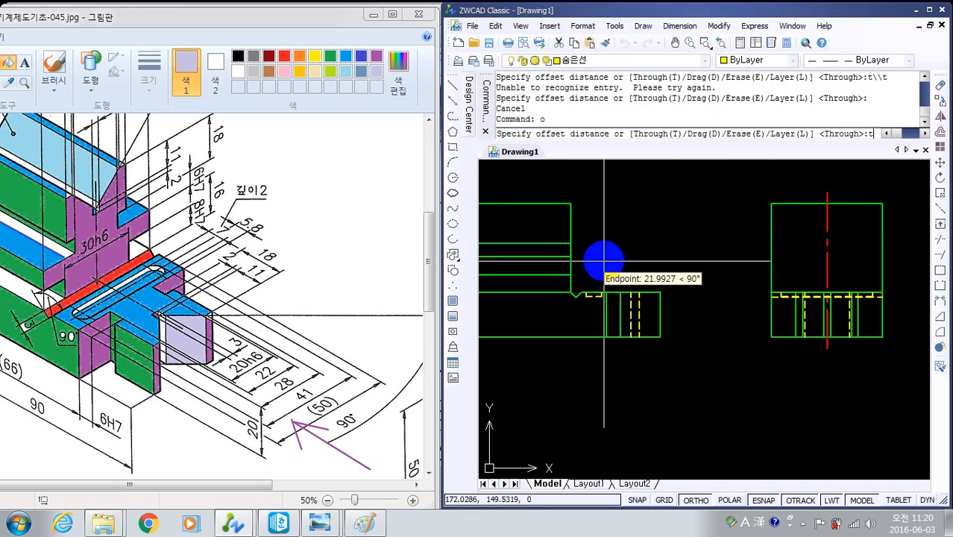
pyautogui.write('t')
pyautogui.press('Return')
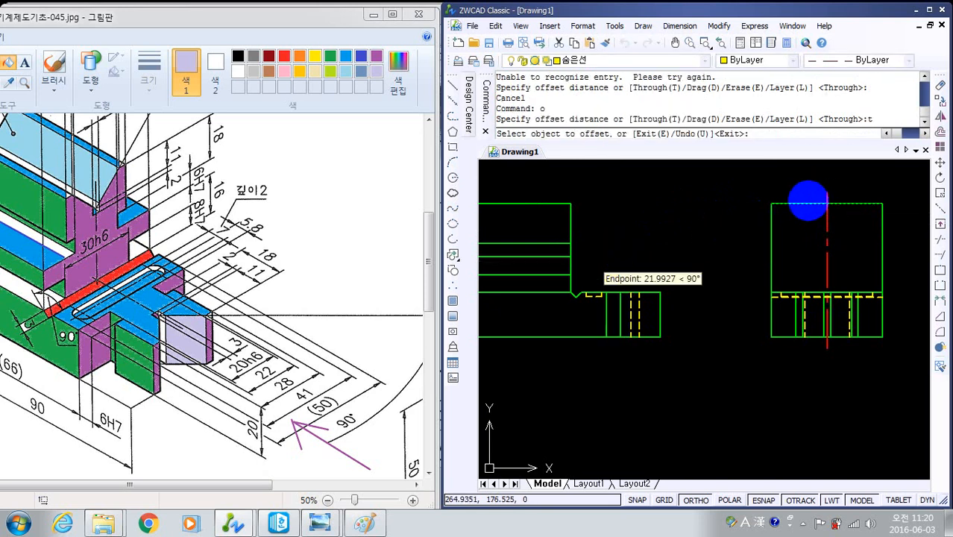
pyautogui.click(805, 202)
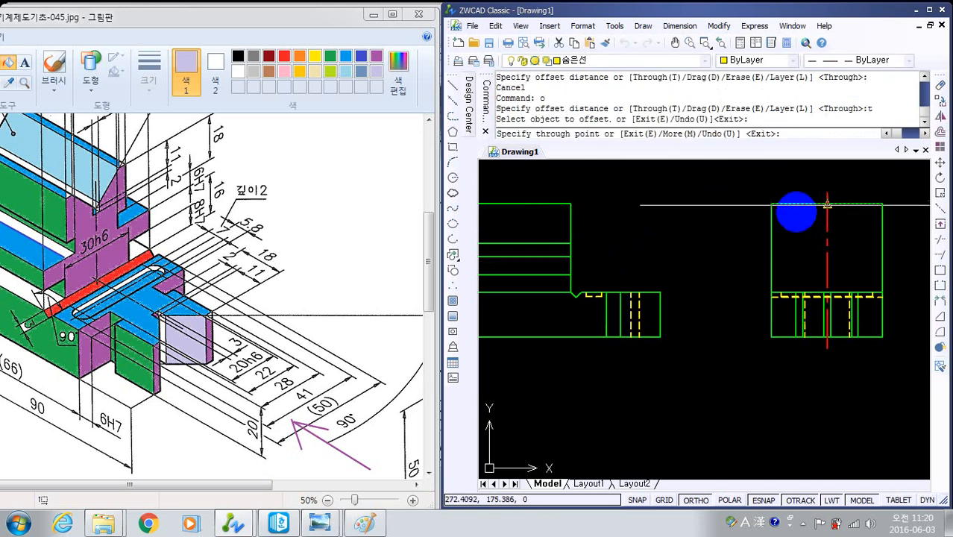
pyautogui.click(570, 243)
pyautogui.click(783, 242)
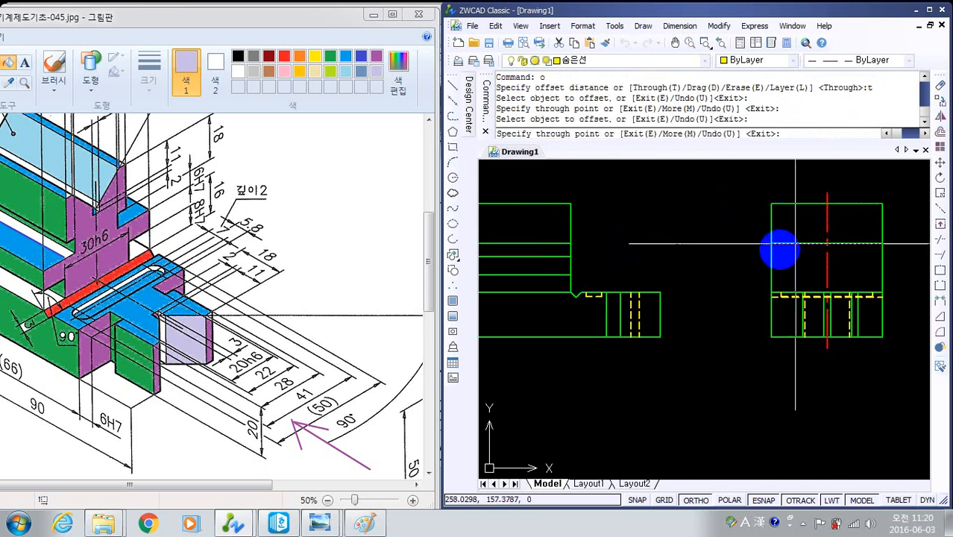
pyautogui.click(570, 256)
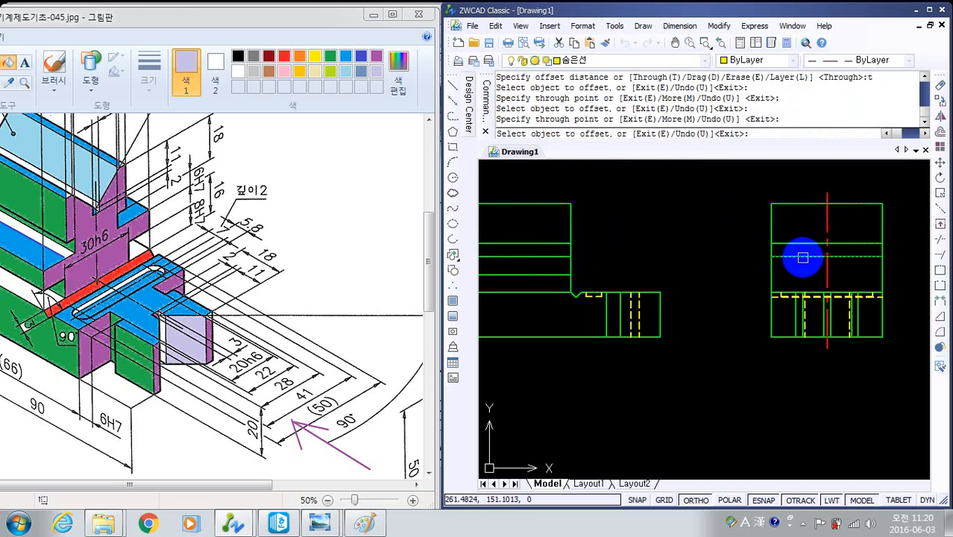
pyautogui.click(802, 258)
pyautogui.click(570, 274)
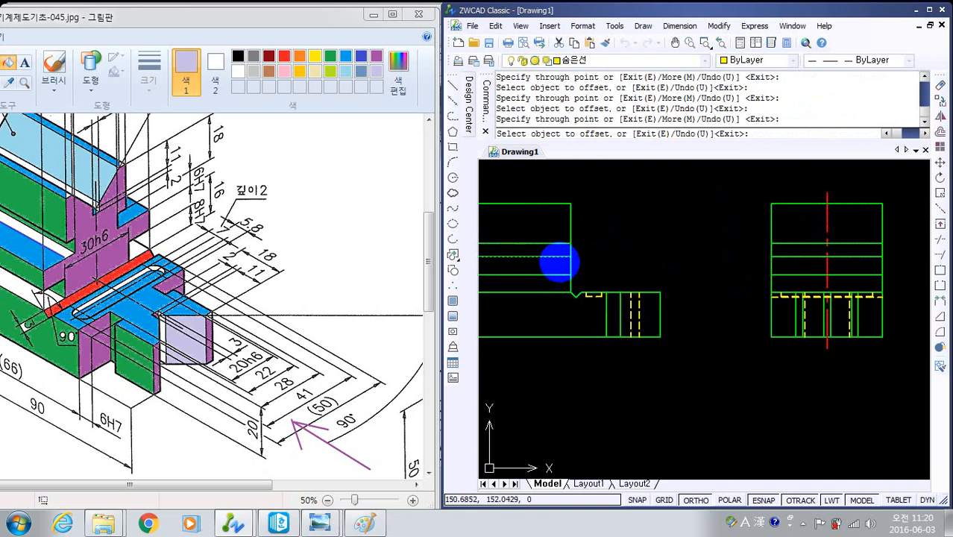
pyautogui.moveTo(788, 319)
pyautogui.mouseDown(button='middle')
pyautogui.moveTo(748, 313)
pyautogui.moveTo(753, 331)
pyautogui.mouseUp(button='middle')
pyautogui.press('Escape')
pyautogui.press('Escape')
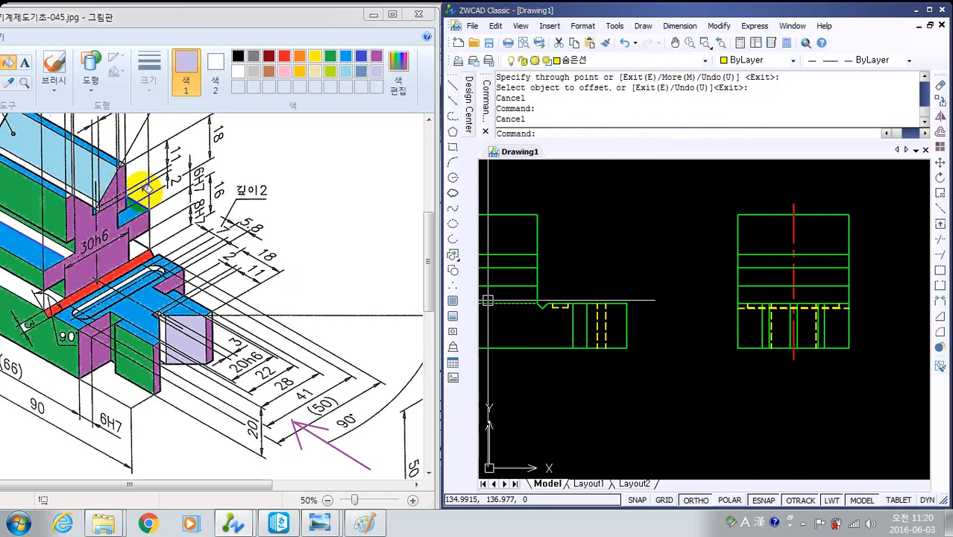
# - Draw a scale 28 multiline along the side view's centre line from the top edge down to the first inner horizontal line
pyautogui.moveTo(427, 255); pyautogui.dragTo(427, 226)
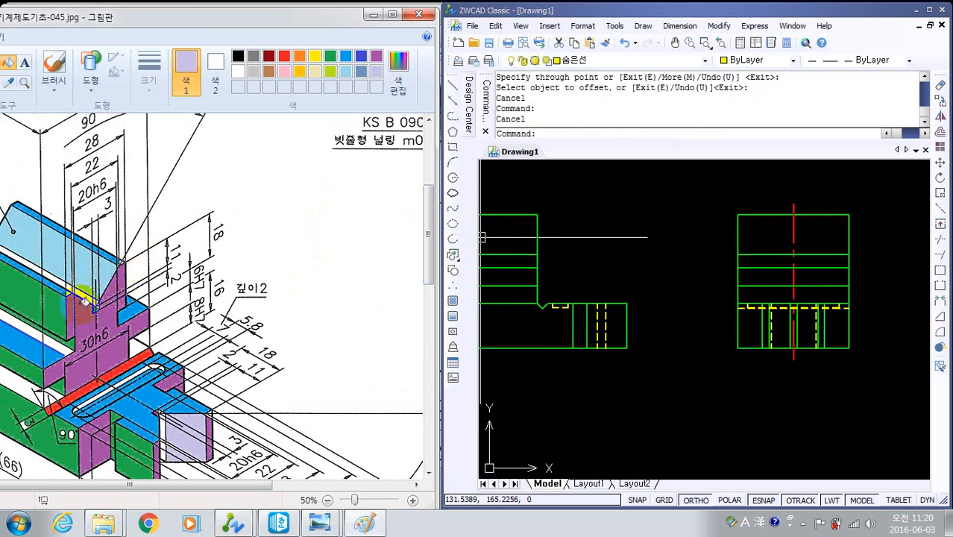
pyautogui.click(625, 296)
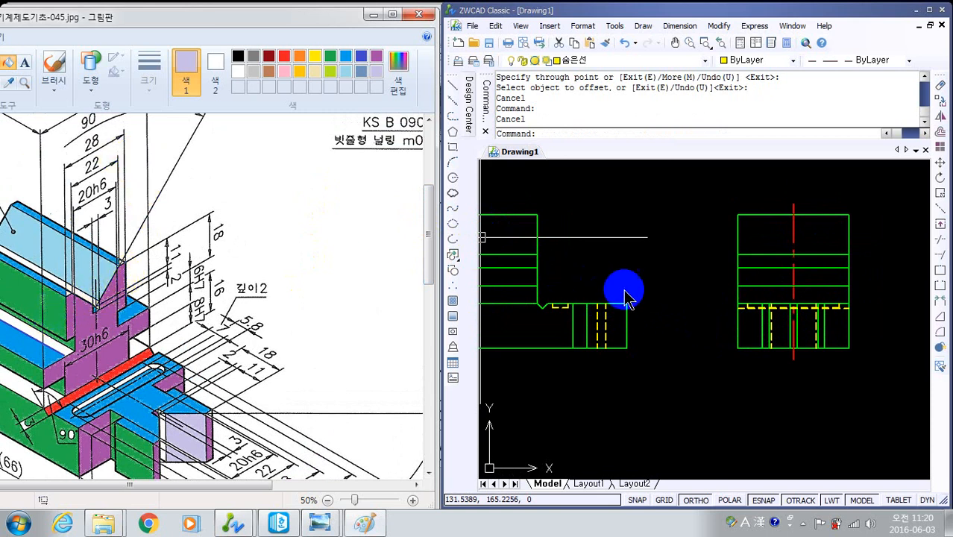
pyautogui.scroll(3, 657, 278)
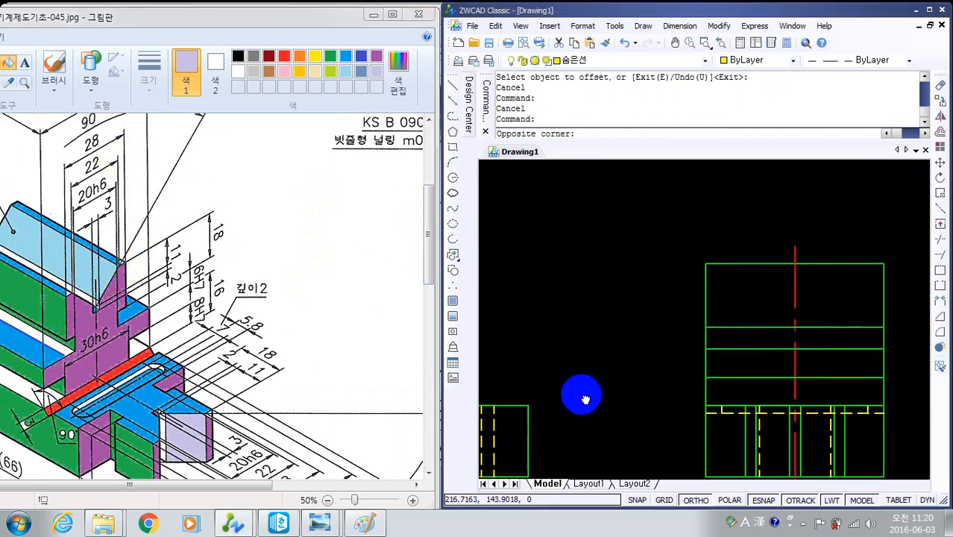
pyautogui.press('Escape')
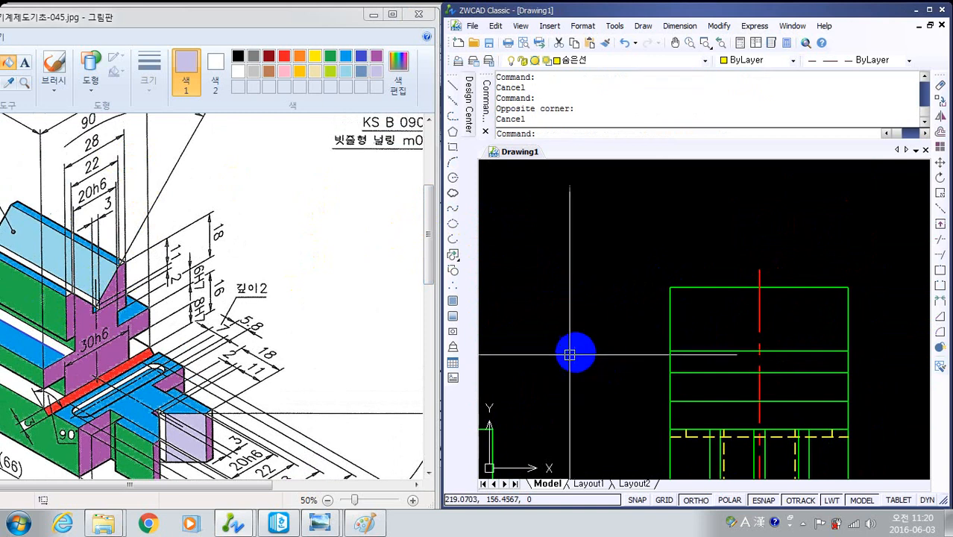
pyautogui.write('ml')
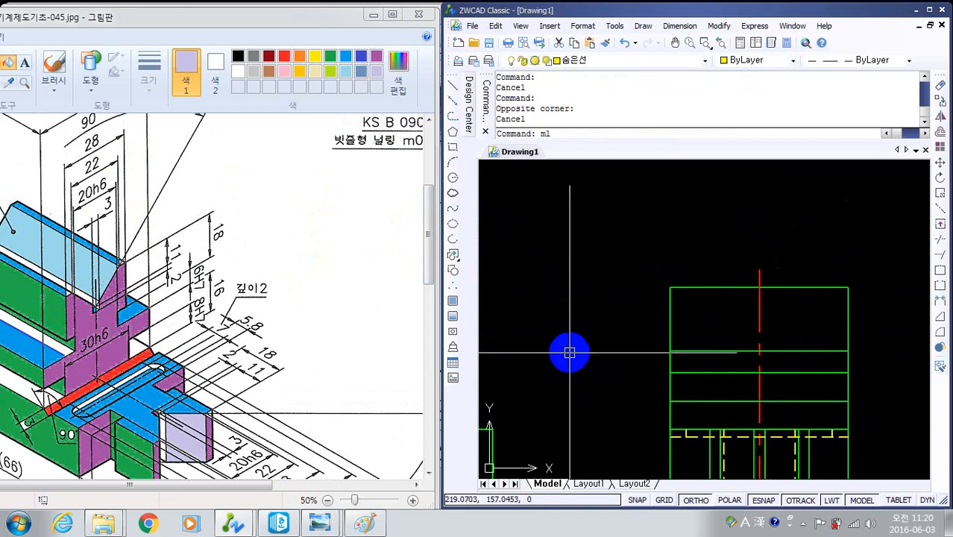
pyautogui.press('Return')
pyautogui.write('s')
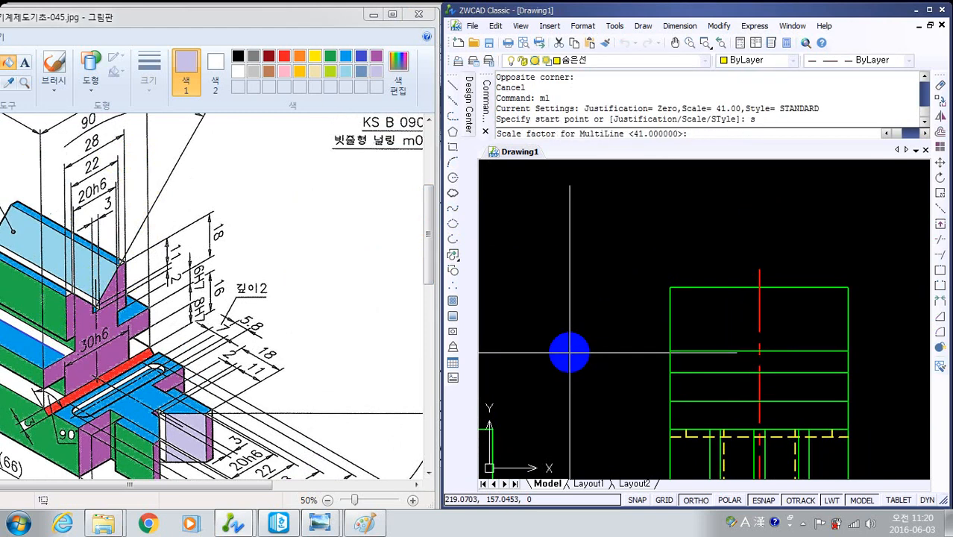
pyautogui.write('28')
pyautogui.press('Return')
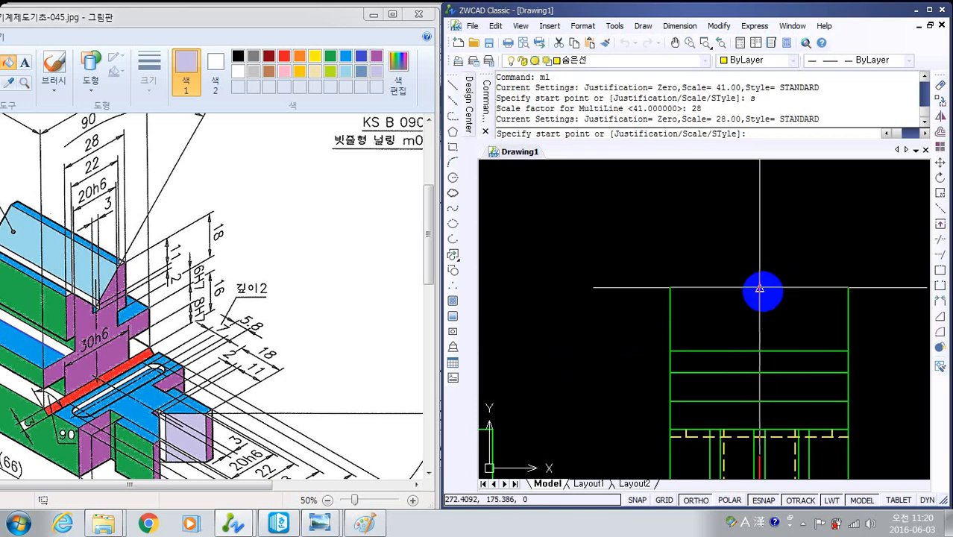
pyautogui.click(758, 296)
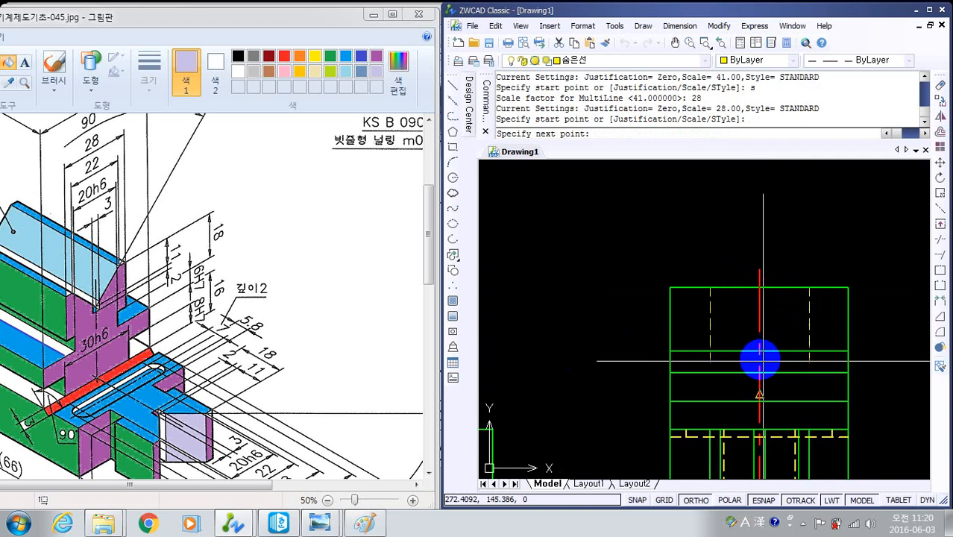
pyautogui.click(759, 351)
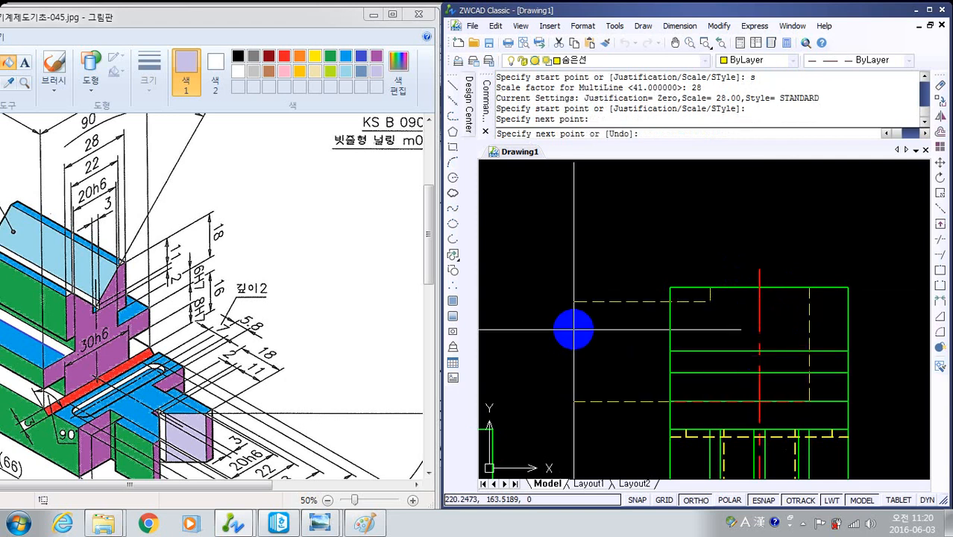
pyautogui.rightClick(574, 329)
# - Make 외형선 the current layer and match the 28-wide multiline's properties to the side view's solid top edge
pyautogui.click(697, 60)
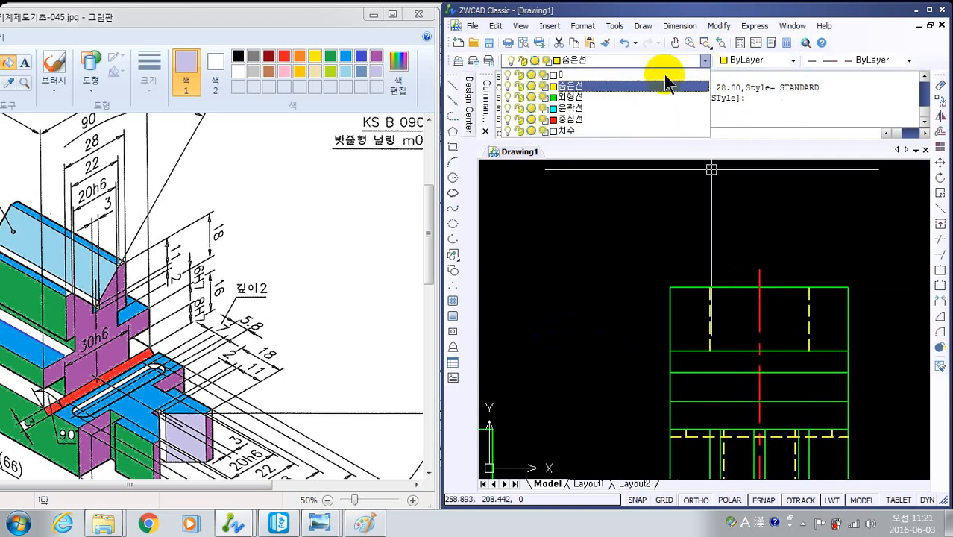
pyautogui.click(592, 97)
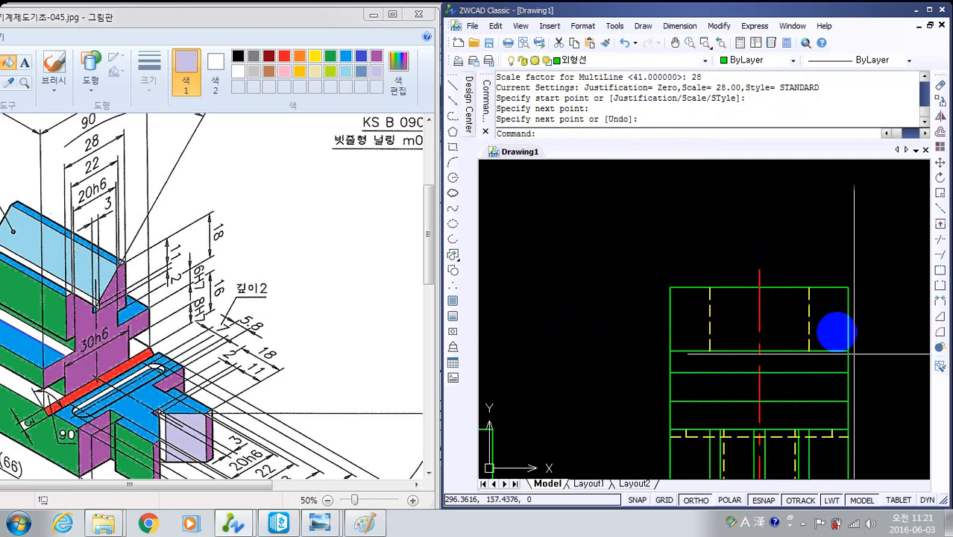
pyautogui.press('Escape')
pyautogui.press('Escape')
pyautogui.write('m')
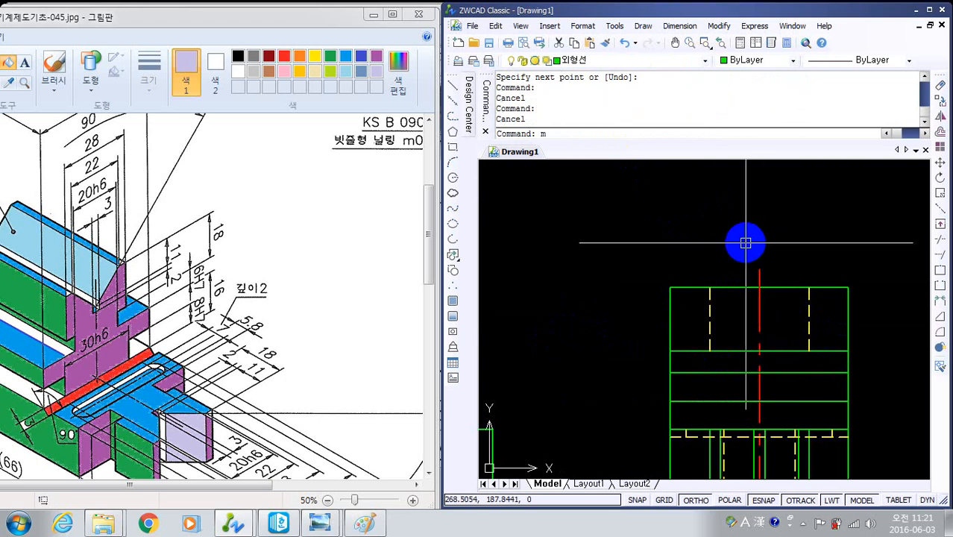
pyautogui.write('a')
pyautogui.press('Return')
pyautogui.click(833, 288)
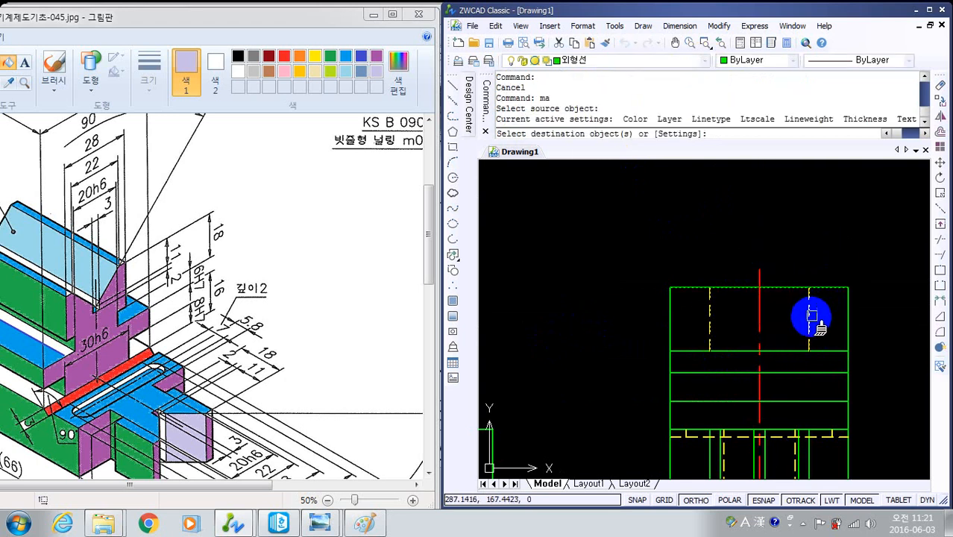
pyautogui.click(810, 315)
pyautogui.press('Escape')
pyautogui.press('Escape')
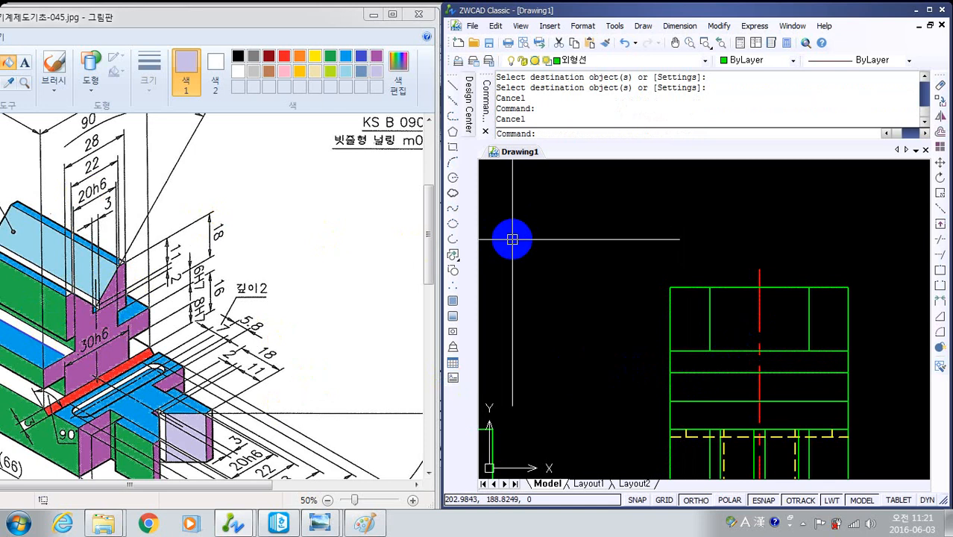
# - Draw a scale 20 multiline on the centre line between the side view's first and second inner horizontal lines
pyautogui.write('ml')
pyautogui.press('Return')
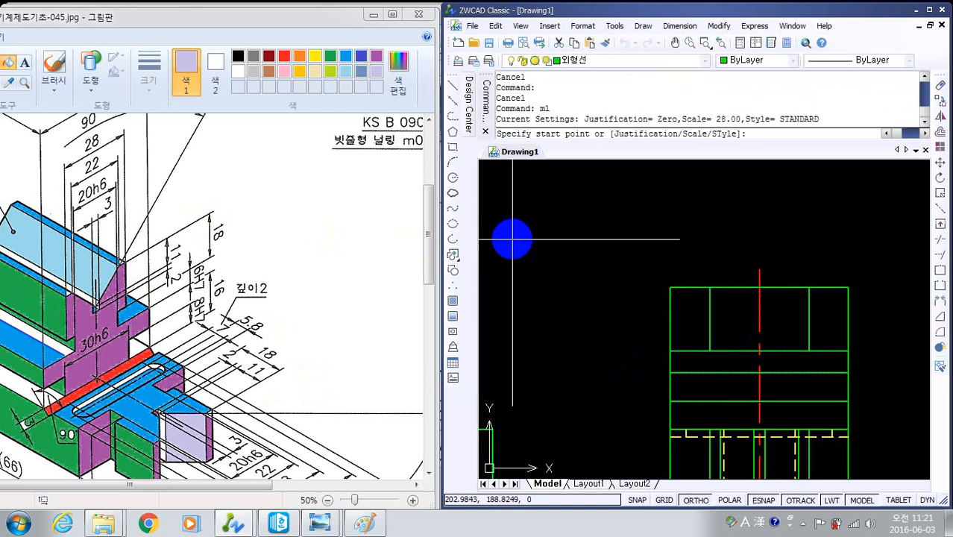
pyautogui.write('s')
pyautogui.press('Return')
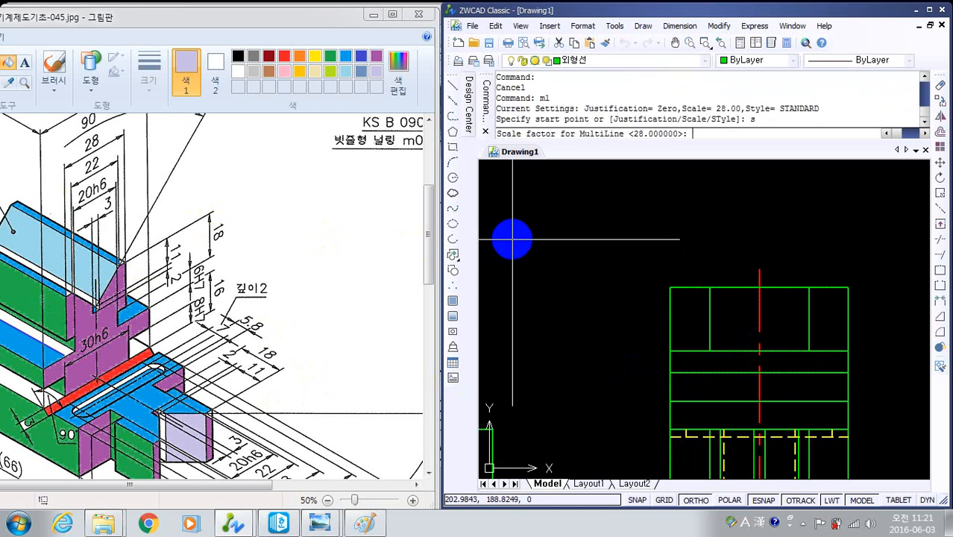
pyautogui.press('Return')
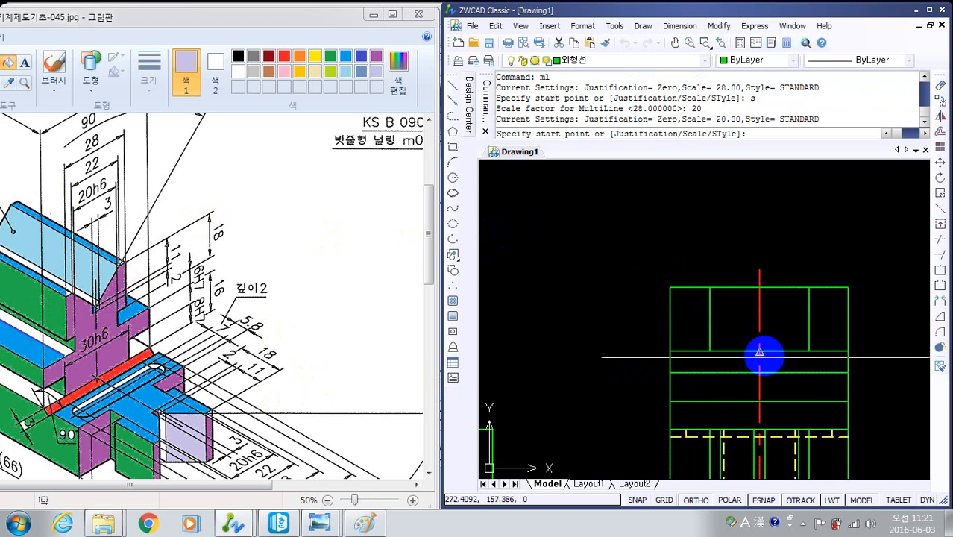
pyautogui.click(759, 350)
pyautogui.click(757, 372)
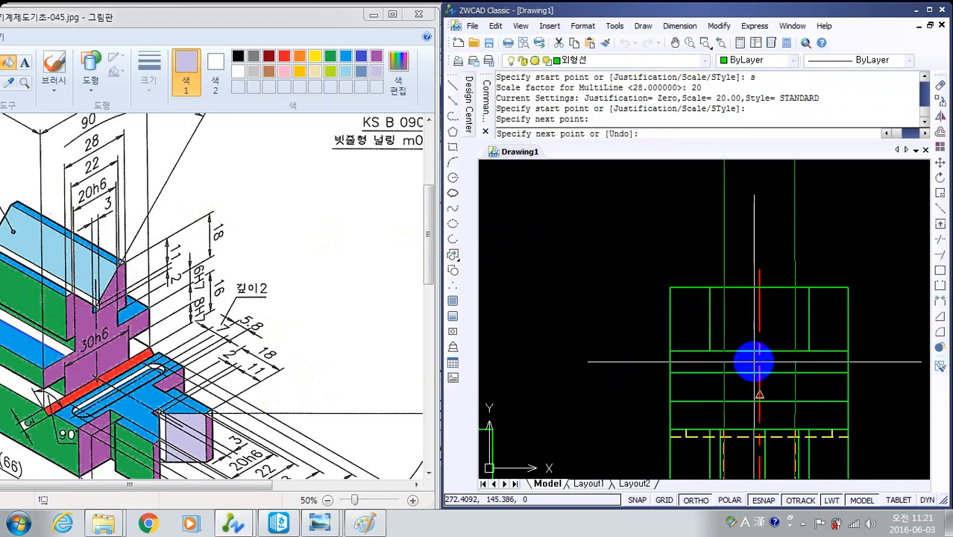
pyautogui.press('Return')
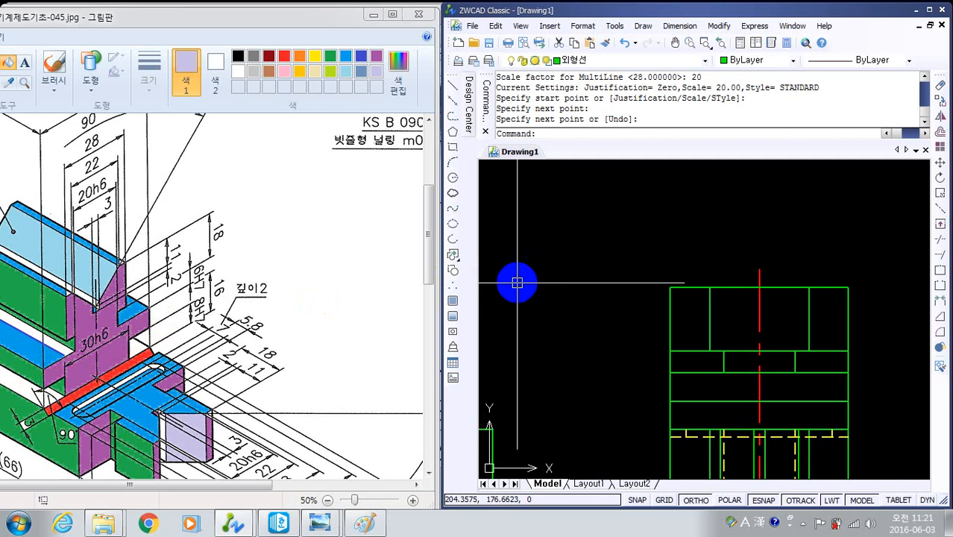
# - Draw a scale 36 multiline on the centre line from the lower block's top edge up to the third inner horizontal line
pyautogui.press('Return')
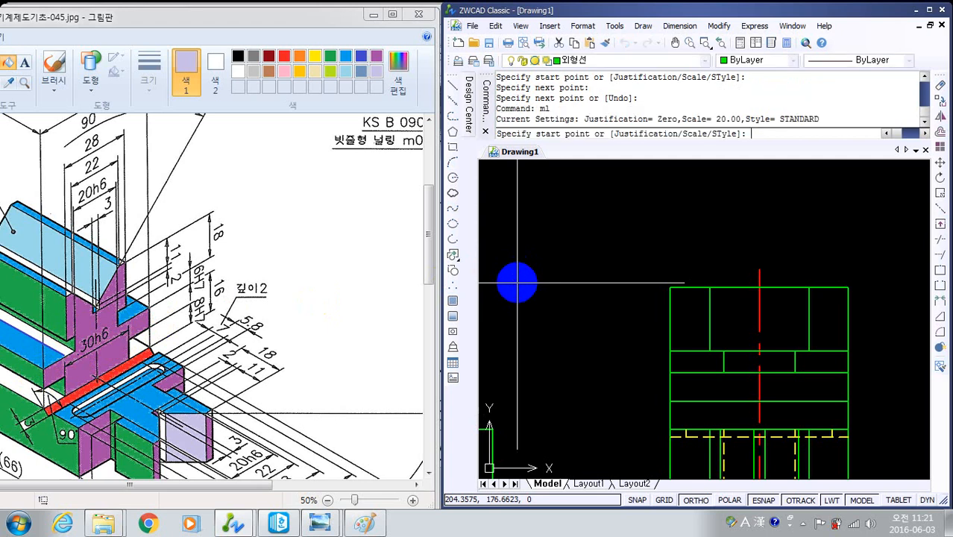
pyautogui.write('s')
pyautogui.press('Return')
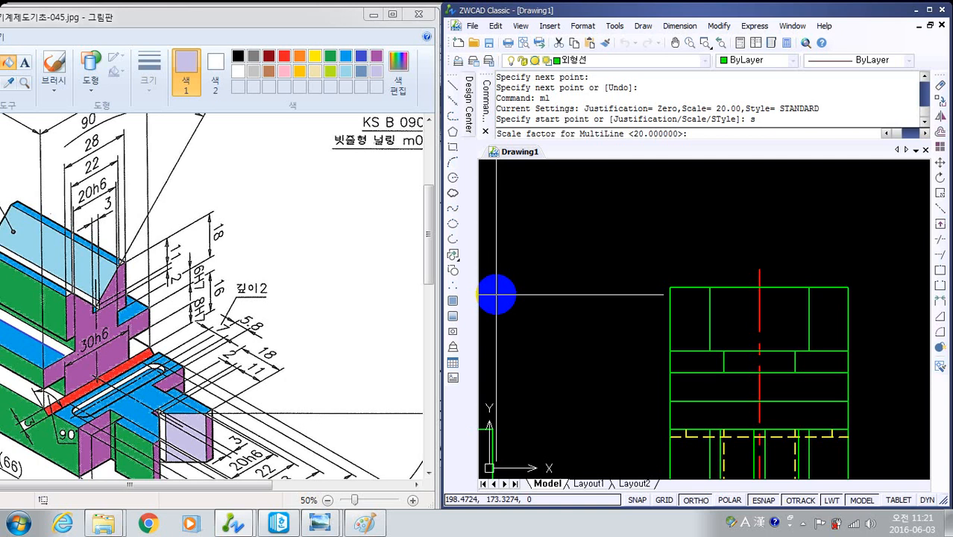
pyautogui.press('Return')
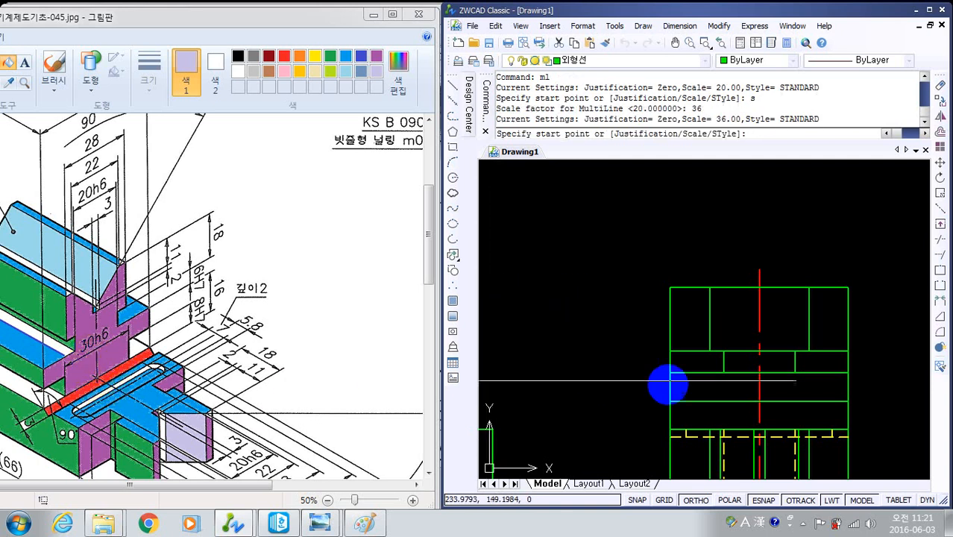
pyautogui.click(760, 430)
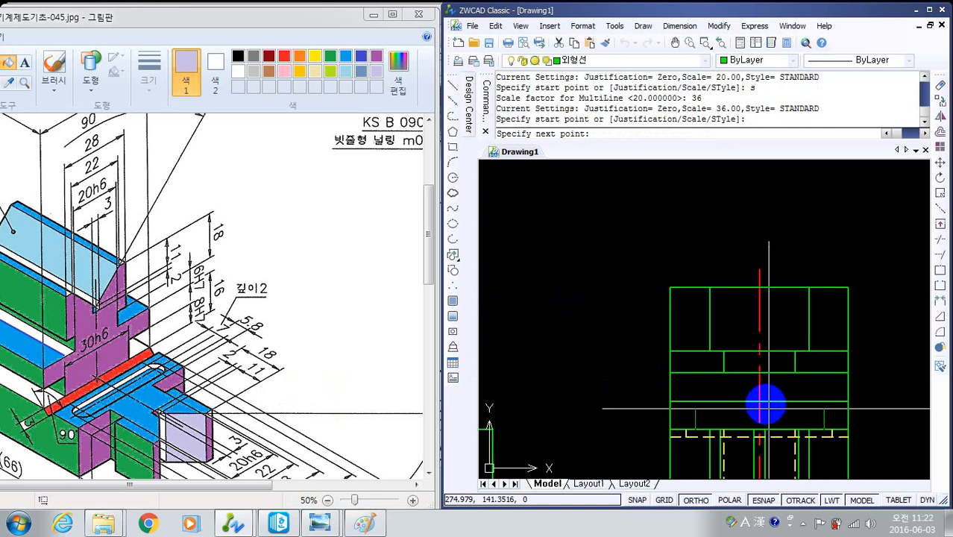
pyautogui.click(760, 401)
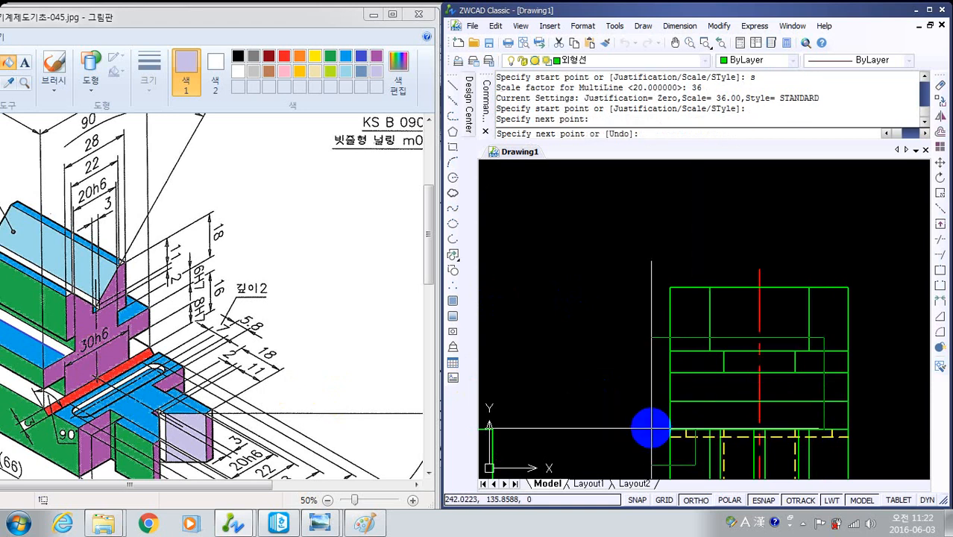
pyautogui.press('Return')
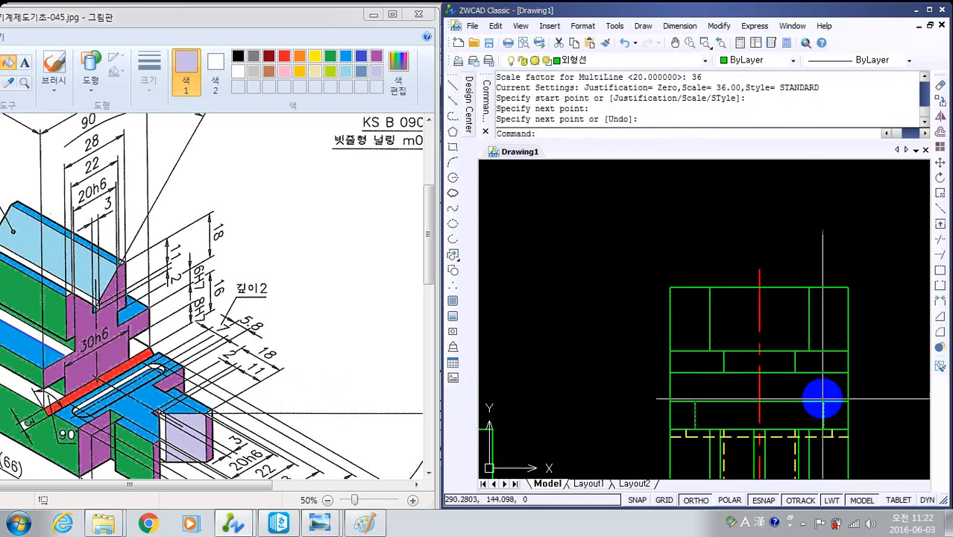
# - Explode all the multilines in the side view into separate lines
pyautogui.moveTo(855, 405); pyautogui.dragTo(851, 396, button='middle')
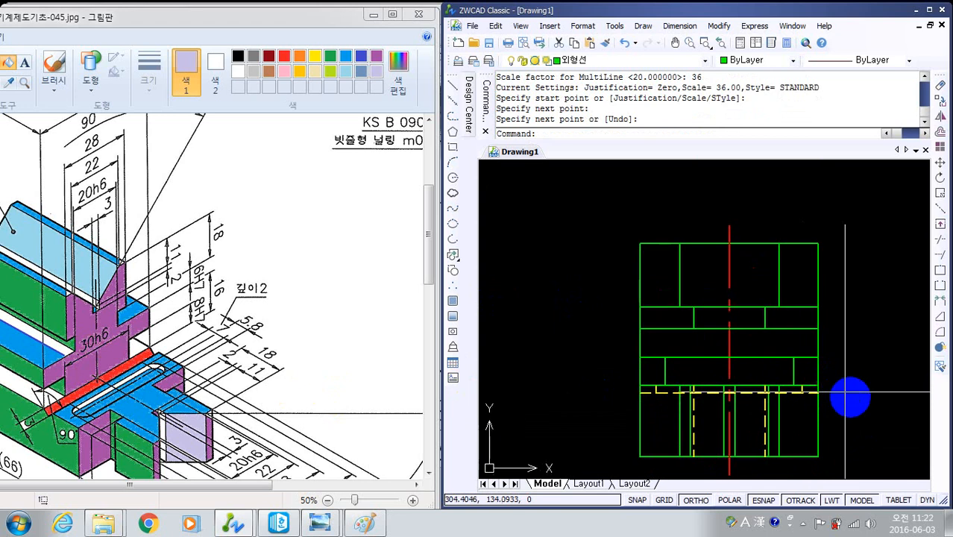
pyautogui.click(941, 348)
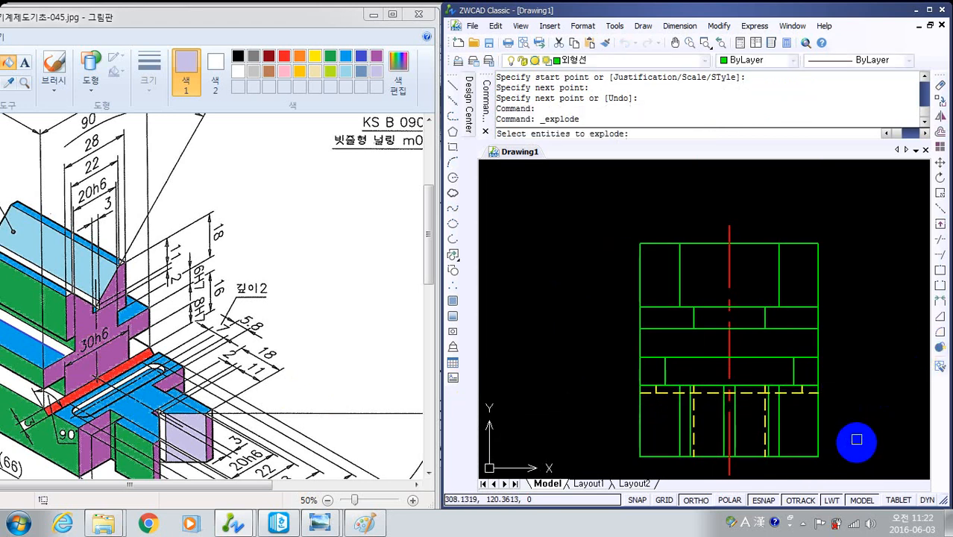
pyautogui.click(851, 471)
pyautogui.click(573, 224)
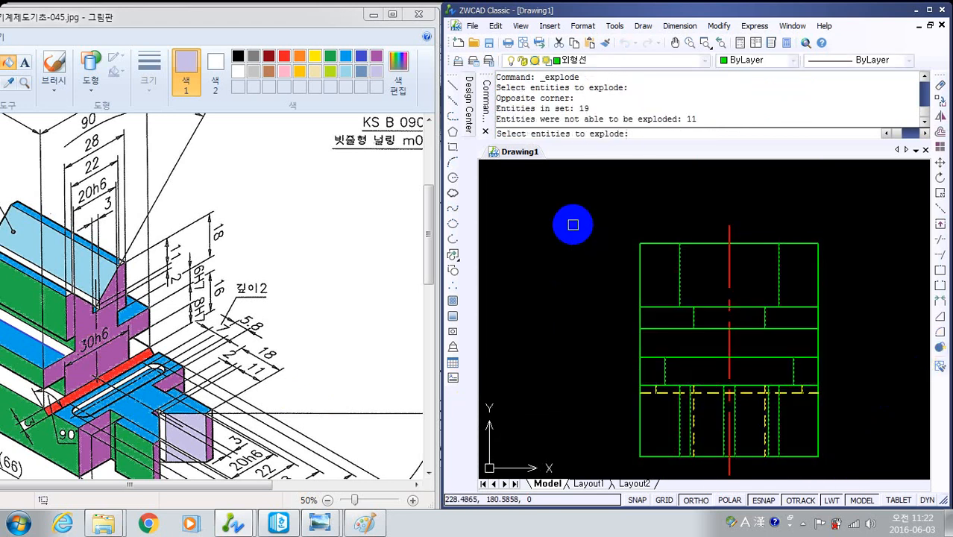
pyautogui.press('Return')
# - Using all entities as cutting edges, trim the outer corners on both sides of the side view's 28-wide top block
pyautogui.write('t')
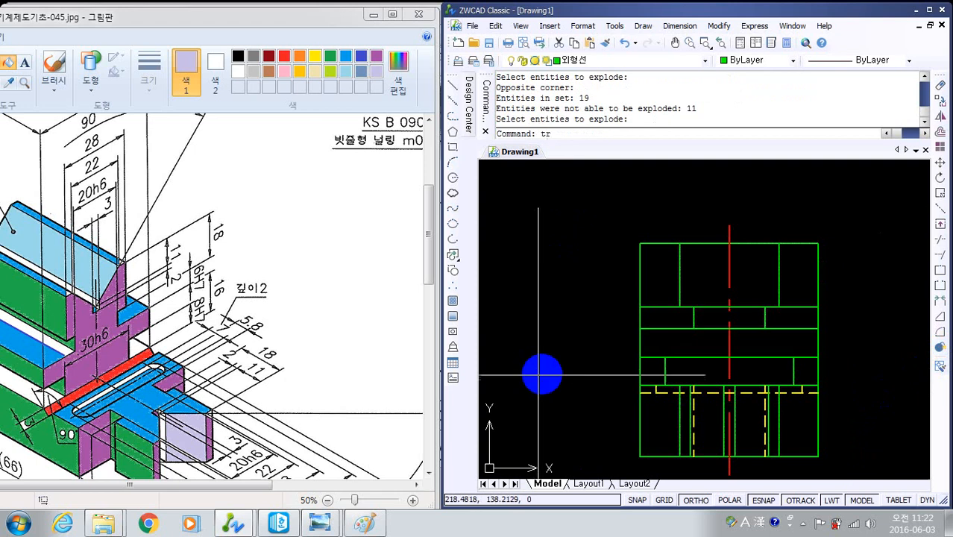
pyautogui.write('r')
pyautogui.press('Return')
pyautogui.press('Return')
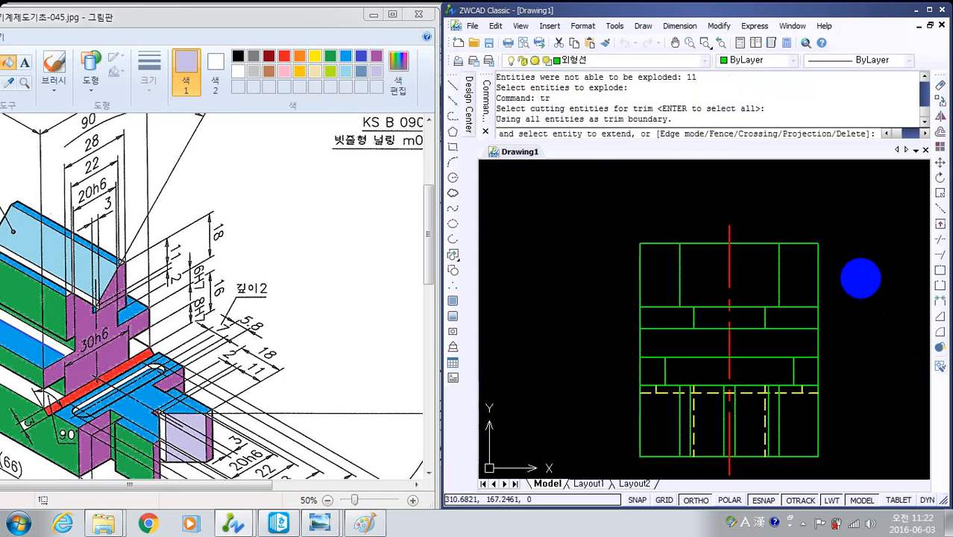
pyautogui.click(859, 277)
pyautogui.click(792, 222)
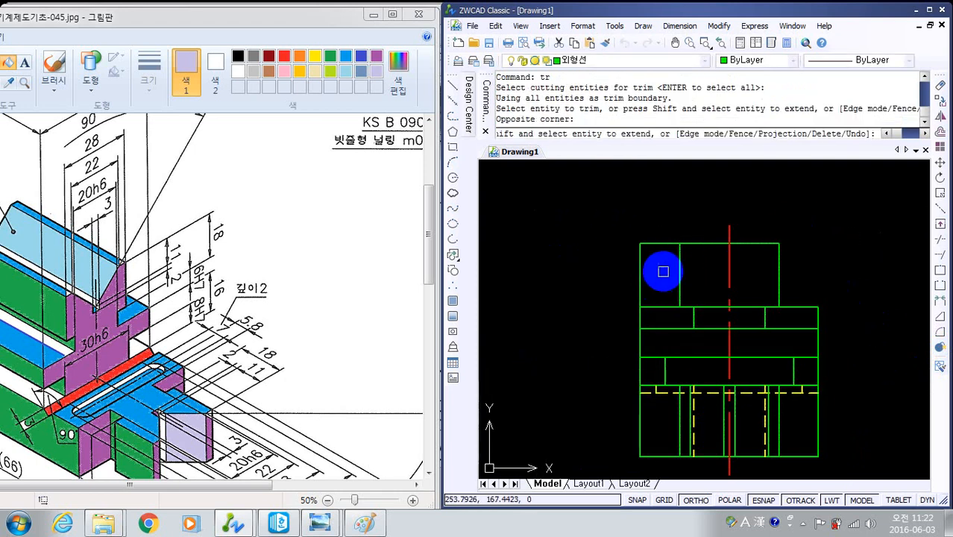
pyautogui.click(662, 272)
pyautogui.click(598, 213)
# - Trim the outer lines on both sides of the 20-wide neck and the outer vertical edges beside the 36-wide neck
pyautogui.click(653, 313)
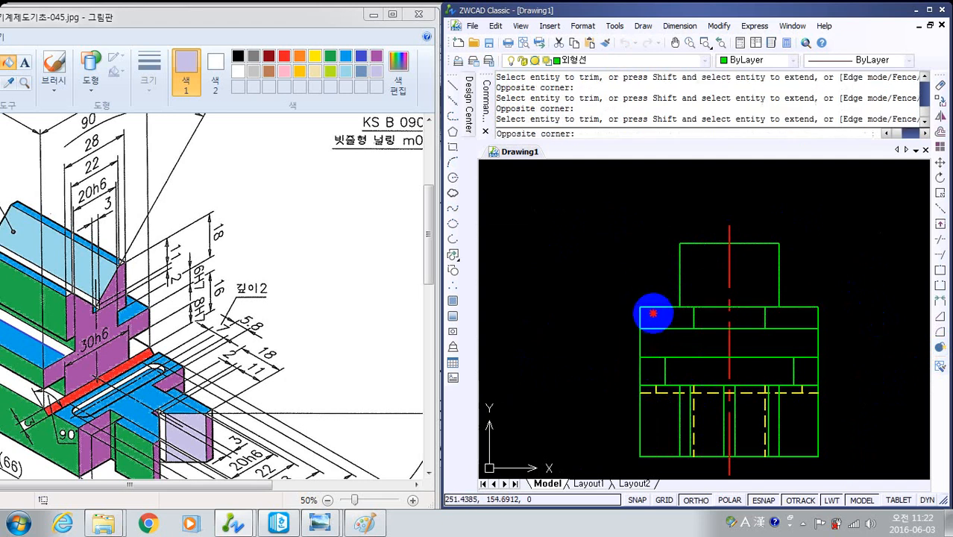
pyautogui.click(621, 283)
pyautogui.click(847, 312)
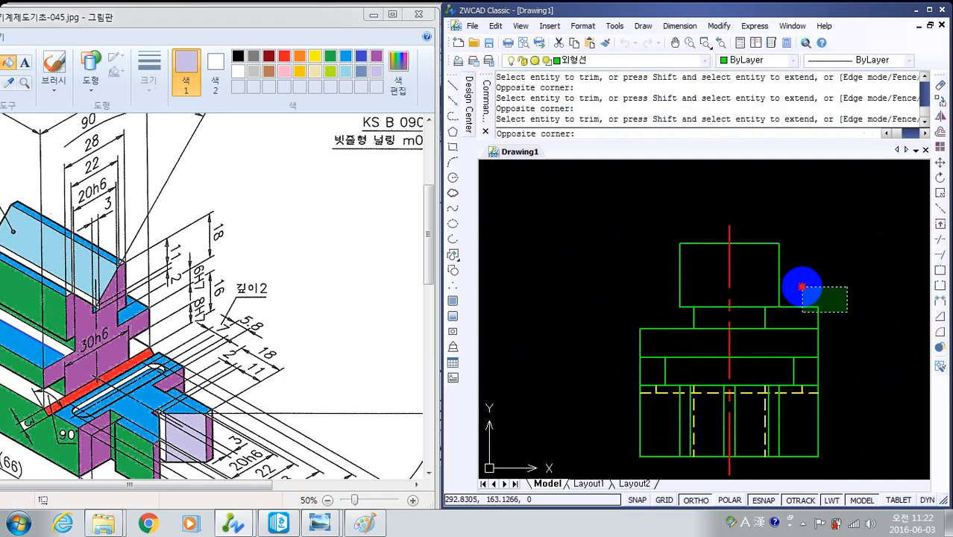
pyautogui.click(802, 287)
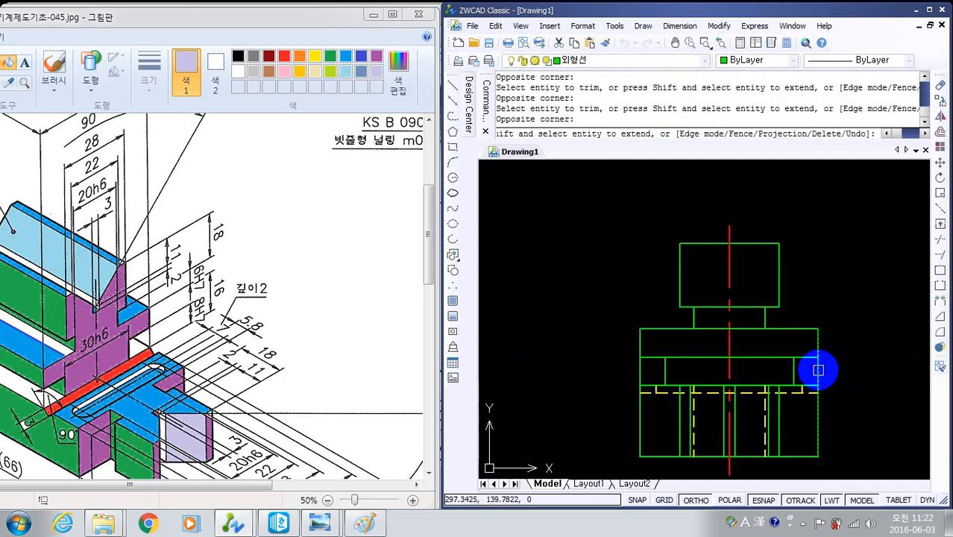
pyautogui.click(818, 370)
pyautogui.click(640, 369)
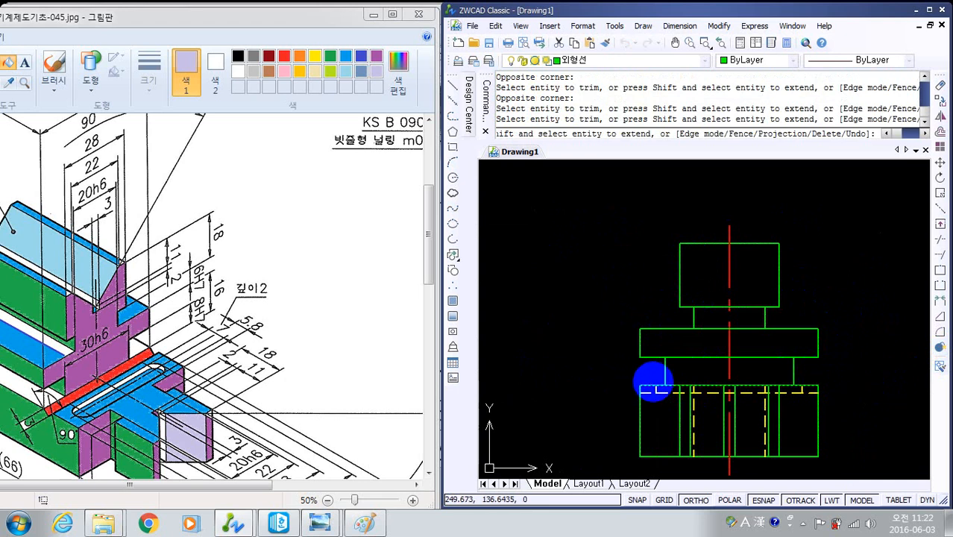
# - Trim the three inner horizontal segments crossing the centre line between the top block and the 36-wide neck
pyautogui.click(761, 357)
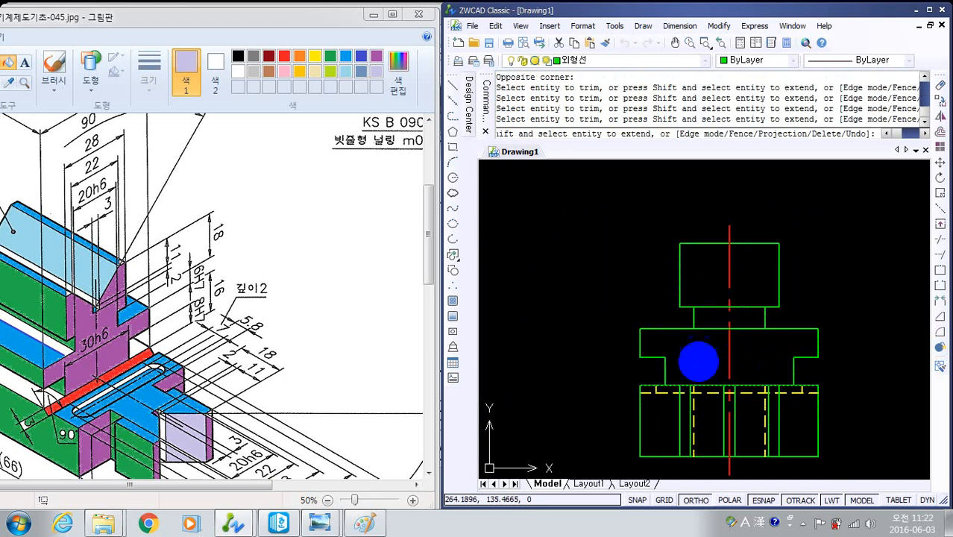
pyautogui.click(715, 330)
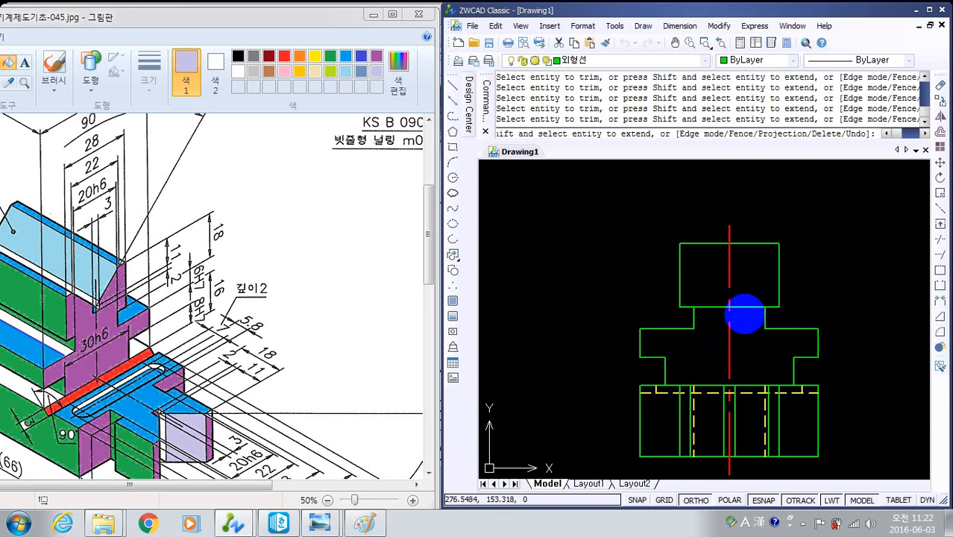
pyautogui.click(745, 302)
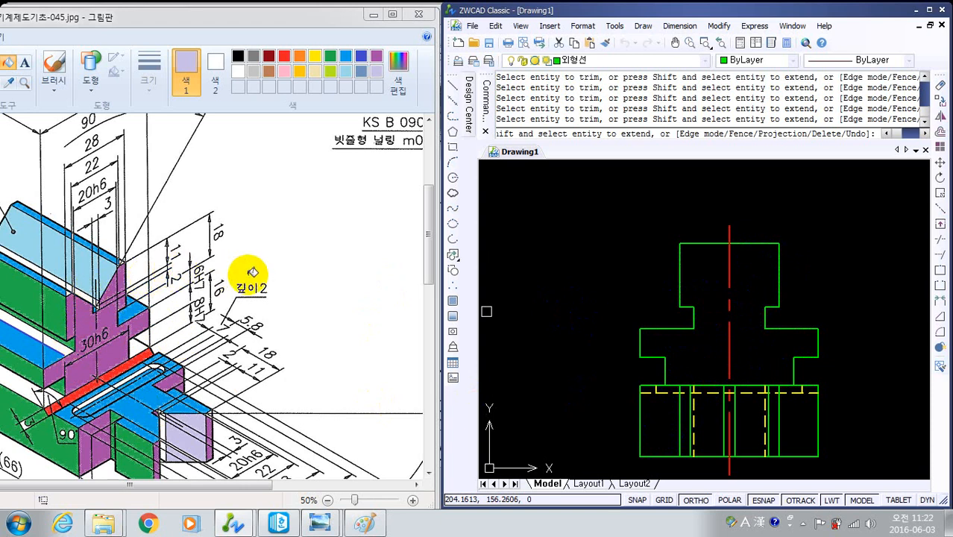
pyautogui.press('Escape')
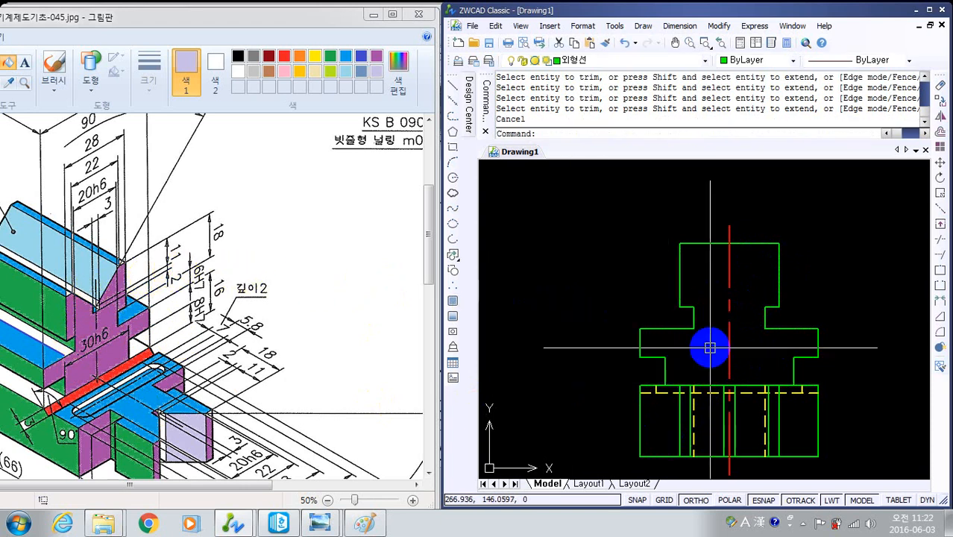
# - Draw a scale 22 multiline from the top edge's midpoint up to the centre line's upper end
pyautogui.moveTo(749, 319); pyautogui.dragTo(734, 333, button='middle')
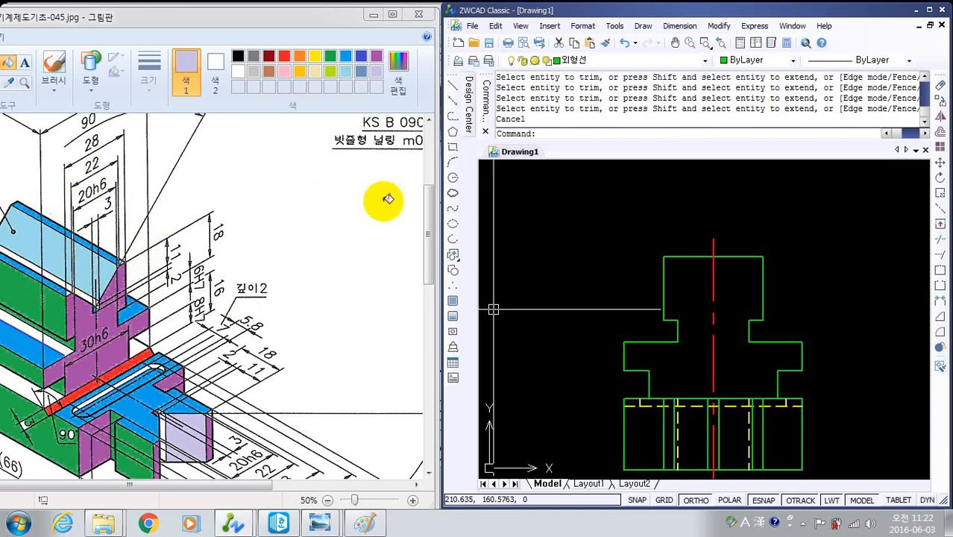
pyautogui.write('l')
pyautogui.press('Return')
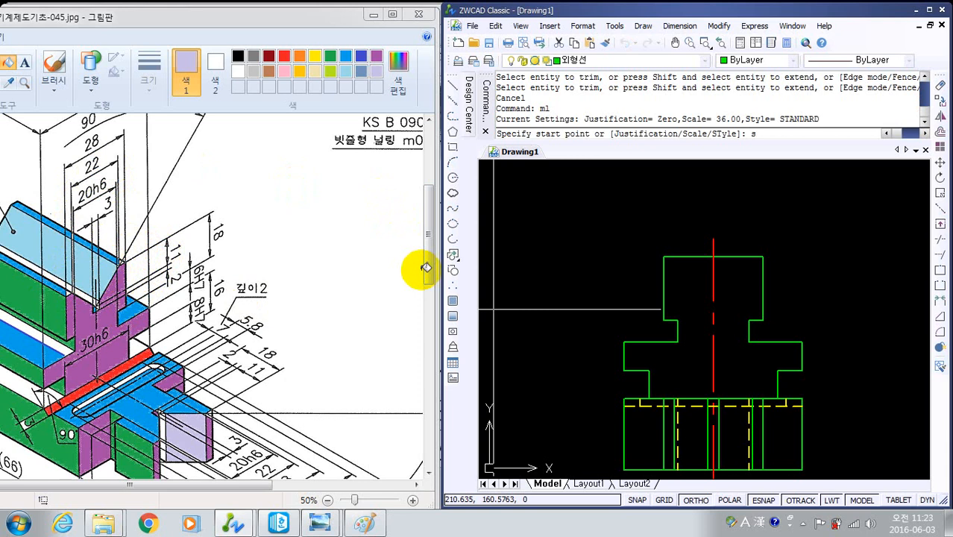
pyautogui.write('s')
pyautogui.press('Return')
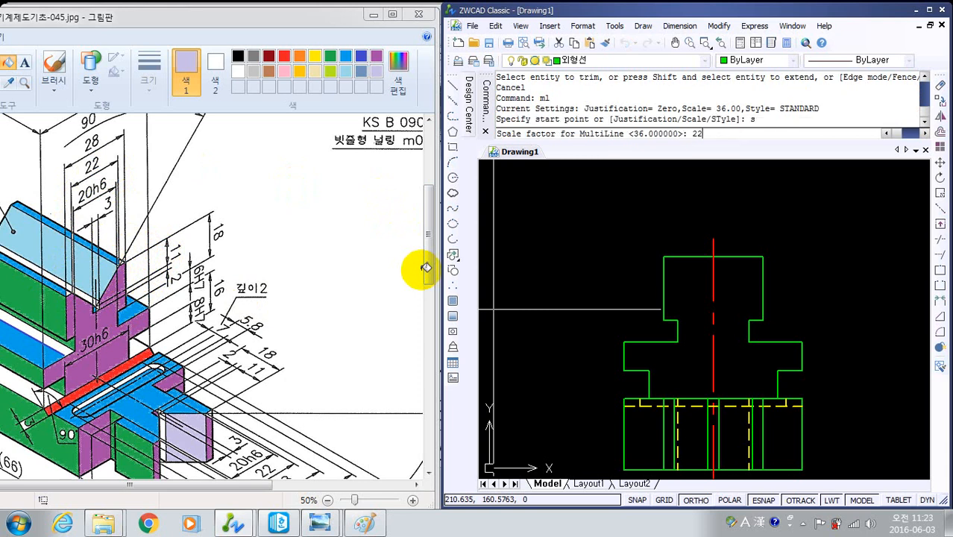
pyautogui.write('22')
pyautogui.press('Return')
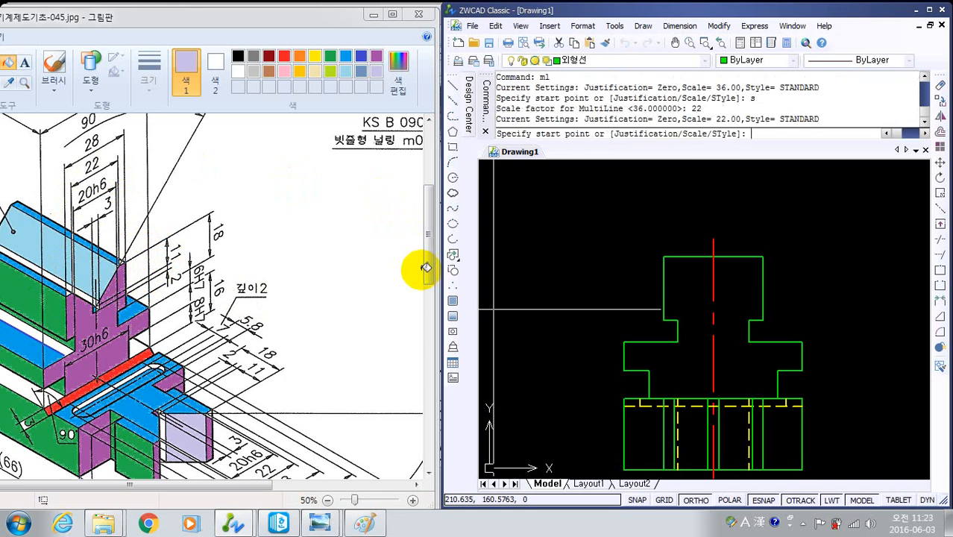
pyautogui.click(713, 257)
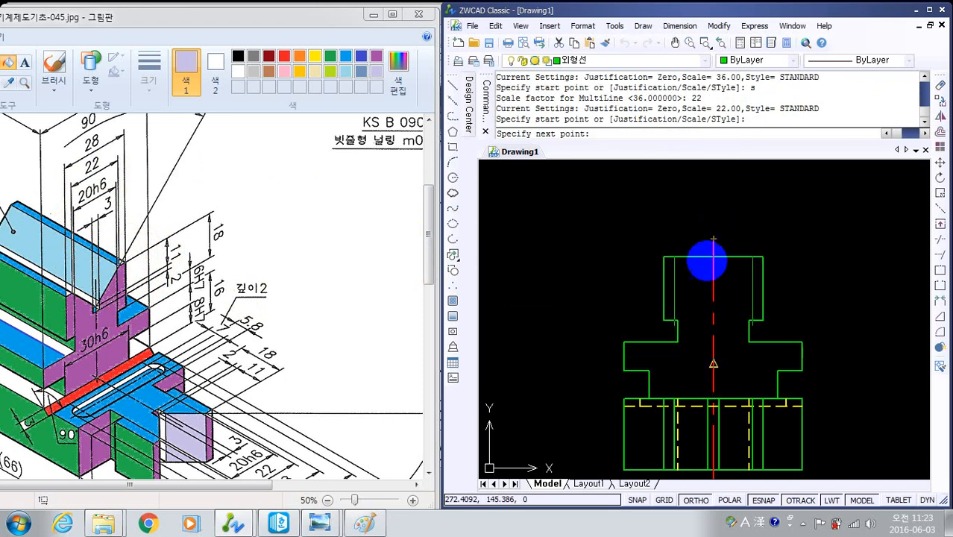
pyautogui.click(713, 238)
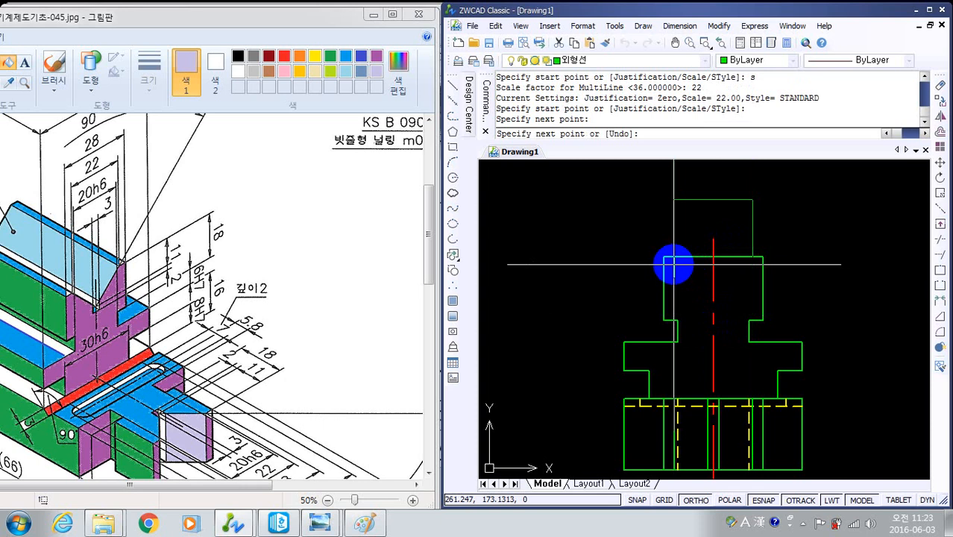
pyautogui.press('Return')
# - Offset the top block's upper edge 11 downward
pyautogui.moveTo(724, 281); pyautogui.dragTo(726, 279, button='middle')
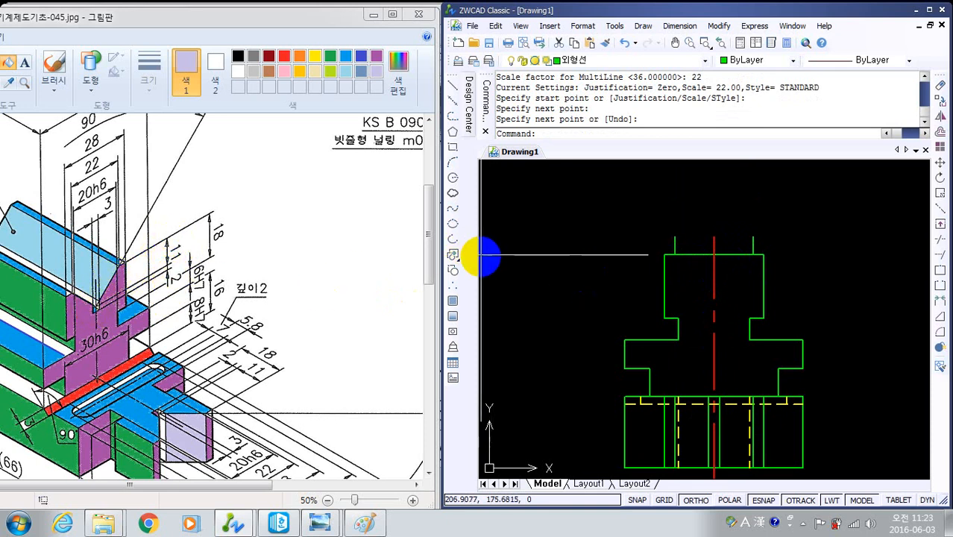
pyautogui.write('o')
pyautogui.press('Return')
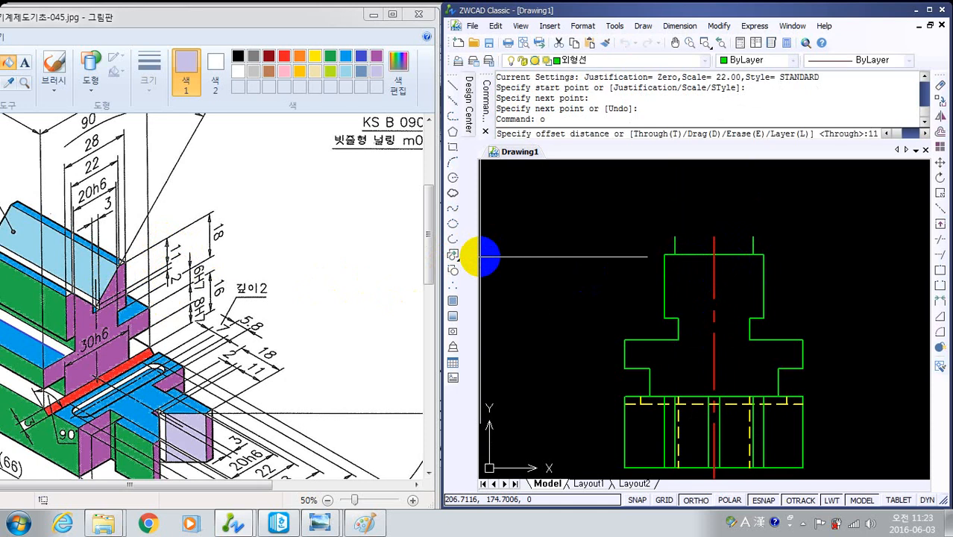
pyautogui.press('Return')
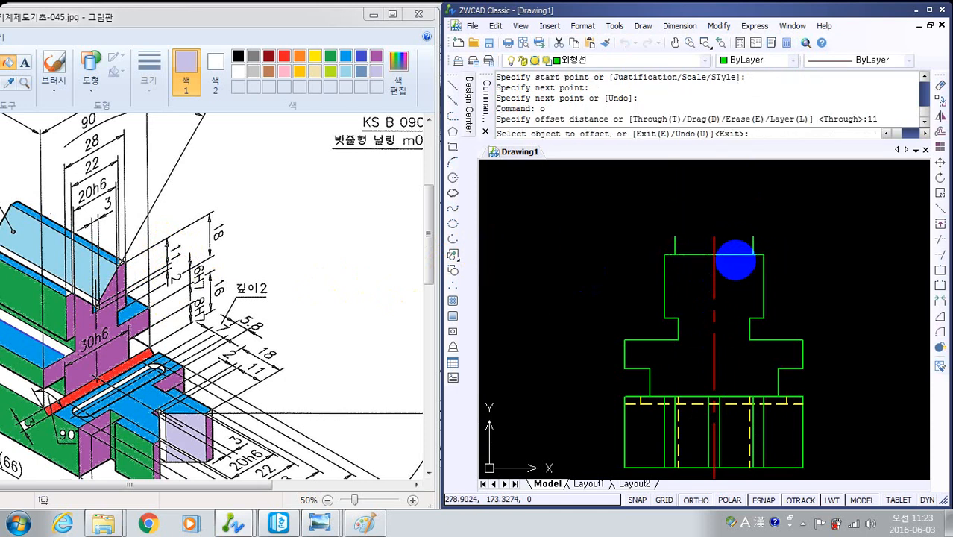
pyautogui.click(735, 254)
pyautogui.click(743, 293)
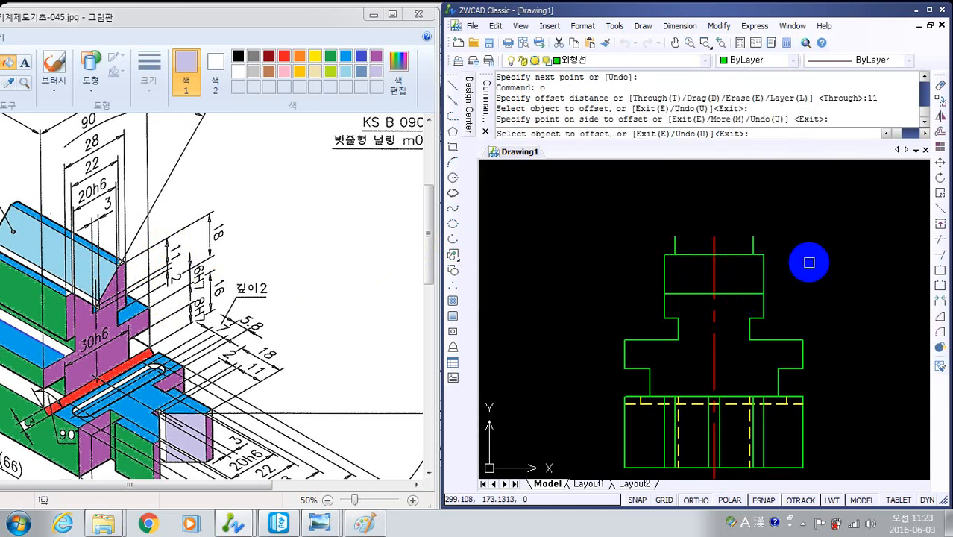
# - Offset the new horizontal line inside the top block 2 downward
pyautogui.press('Return')
pyautogui.press('Return')
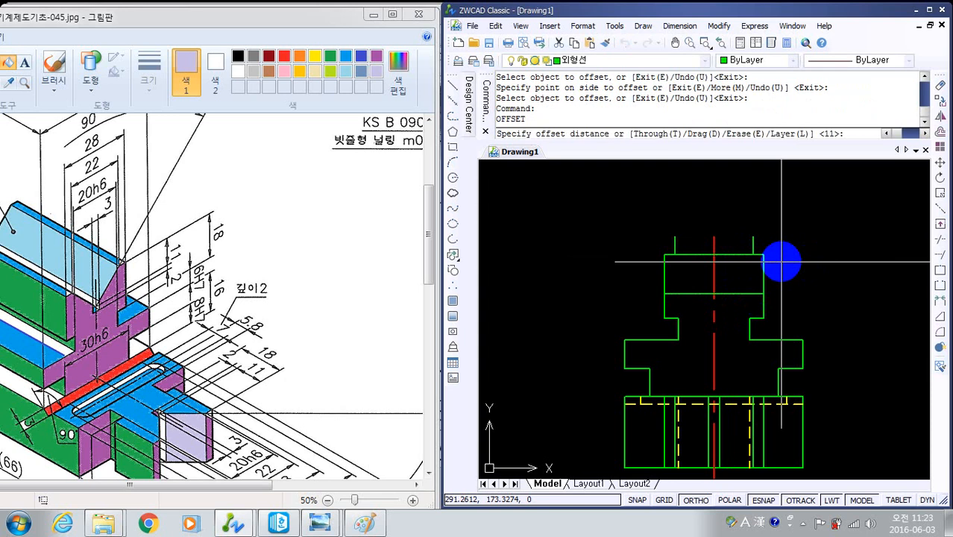
pyautogui.write('2')
pyautogui.press('Return')
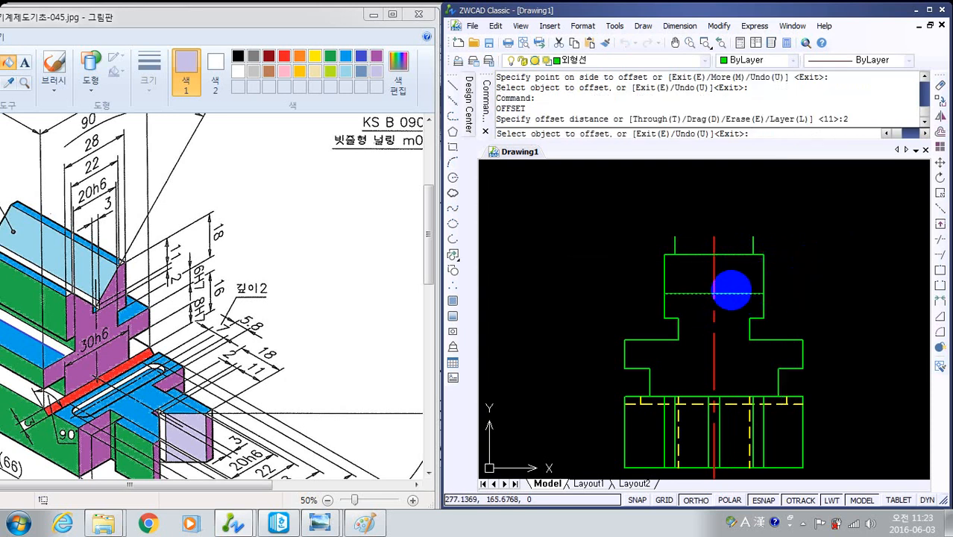
pyautogui.click(729, 298)
pyautogui.click(730, 300)
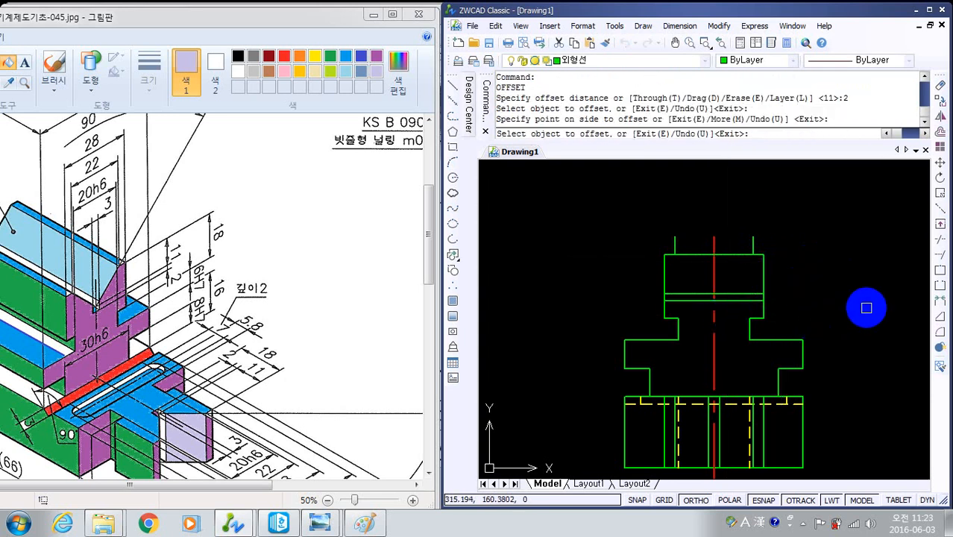
pyautogui.press('Escape')
# - Draw the V-groove from the 22-wide multiline's foot points on the top edge to the centre line at the 11-deep line
pyautogui.write('l')
pyautogui.press('Return')
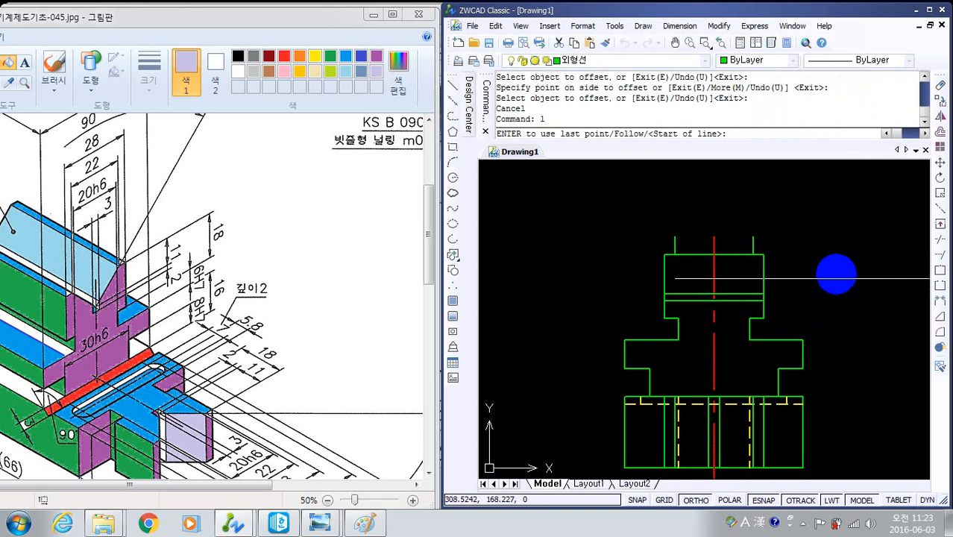
pyautogui.click(673, 255)
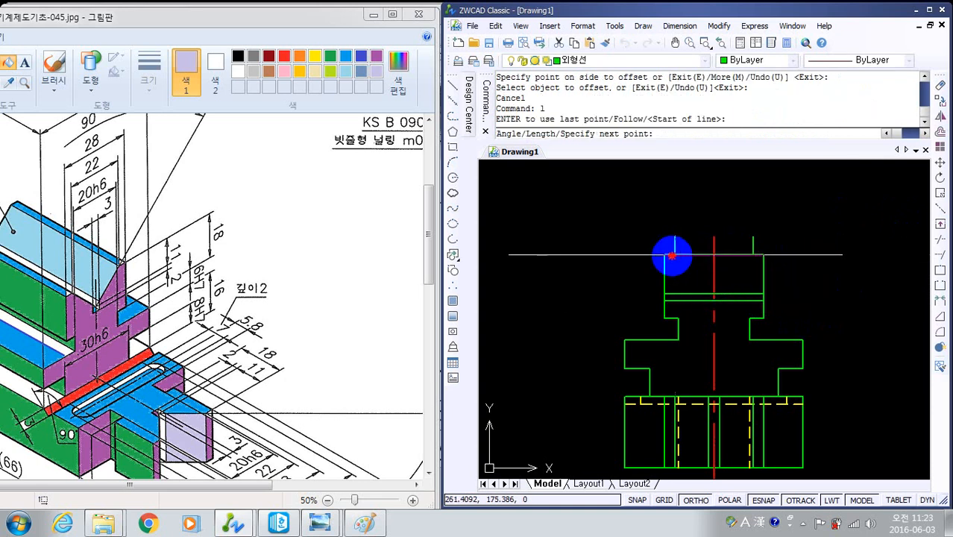
pyautogui.click(714, 292)
pyautogui.click(753, 254)
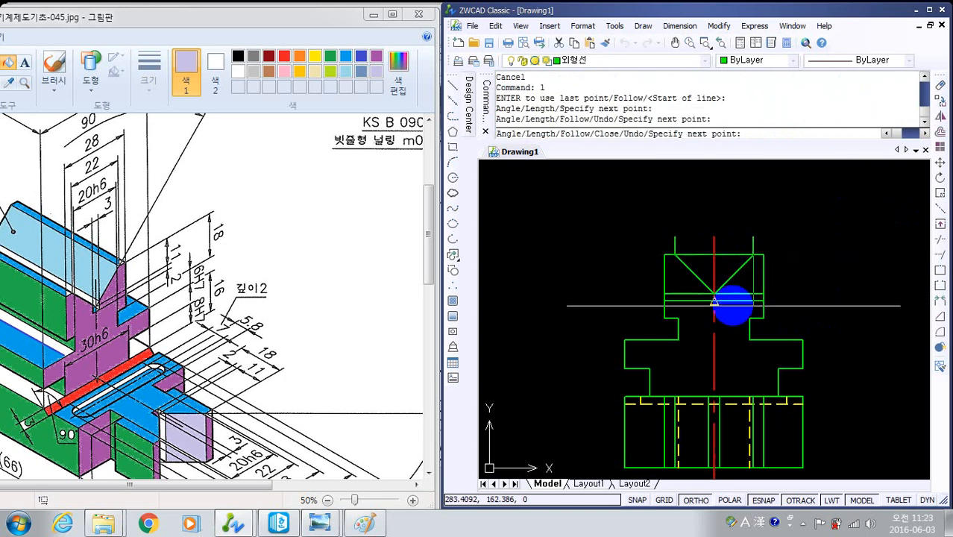
pyautogui.press('Escape')
# - Erase the 22-wide multiline above the top edge and the 11-deep horizontal construction line
pyautogui.click(758, 294)
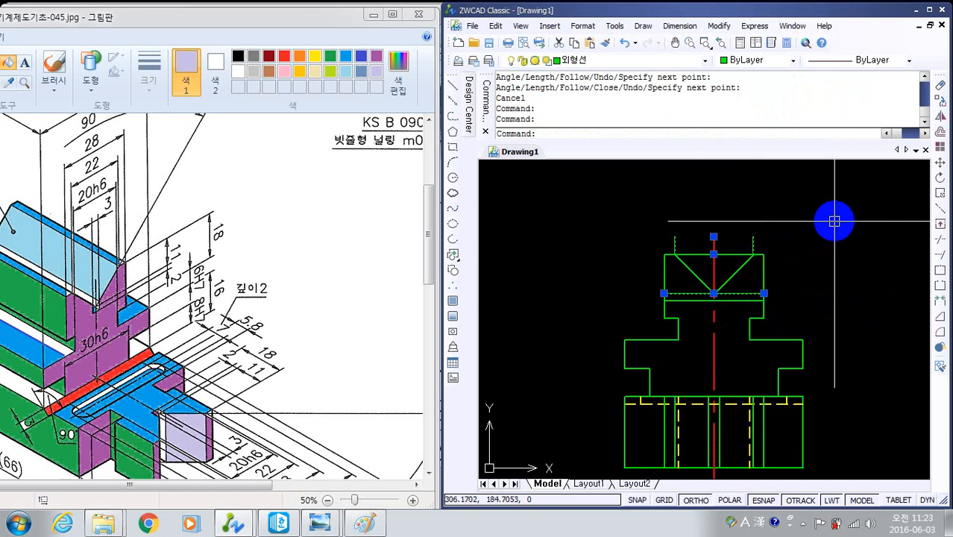
pyautogui.write('e')
pyautogui.press('Return')
# - Draw a multiline 3 wide along the centre line, from the horizontal line below the V-groove up past the top edge
pyautogui.scroll(5, 715, 310)
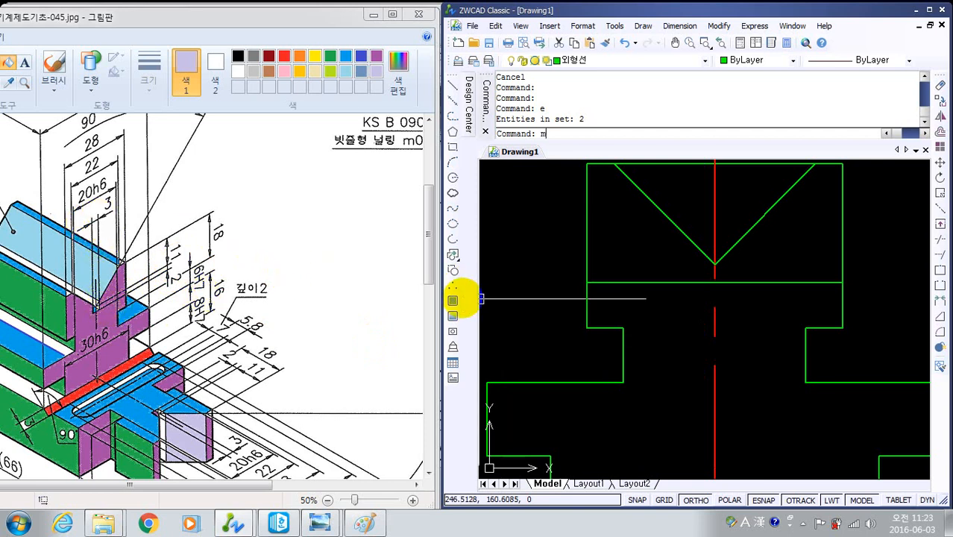
pyautogui.press('Return')
pyautogui.write('s')
pyautogui.press('Return')
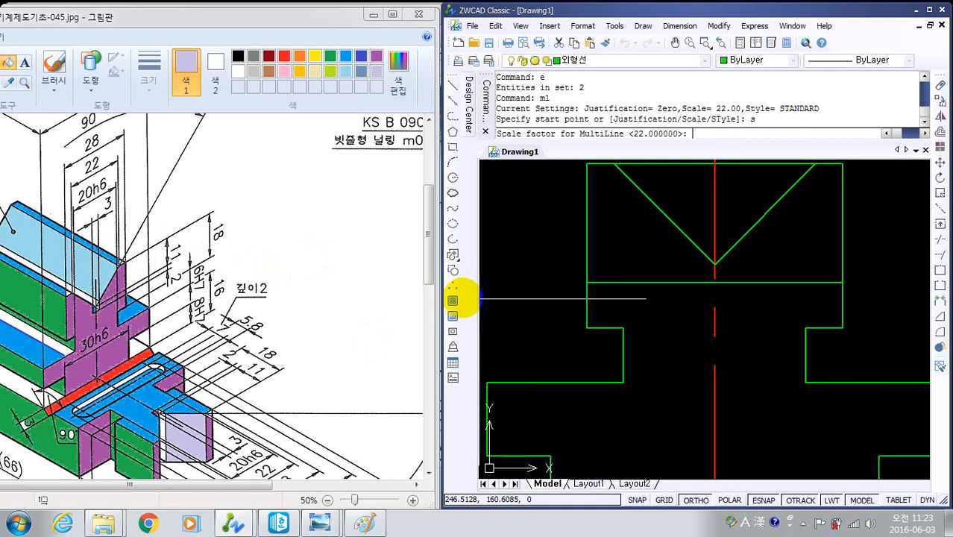
pyautogui.write('3')
pyautogui.press('Return')
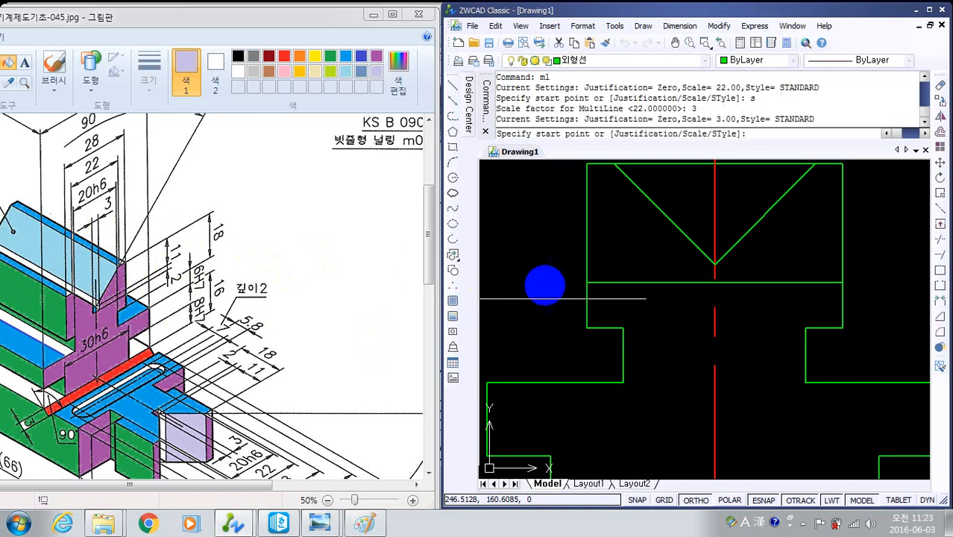
pyautogui.click(714, 280)
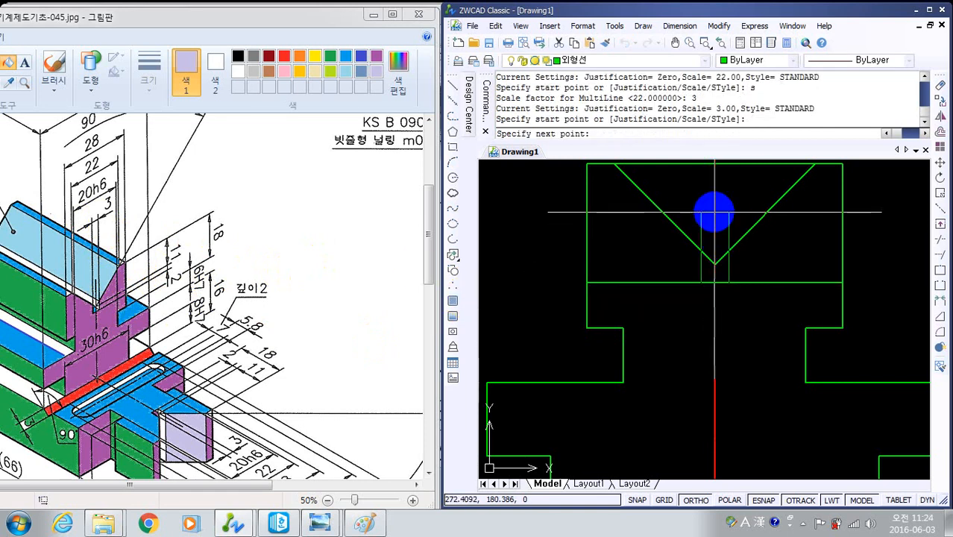
pyautogui.click(714, 211)
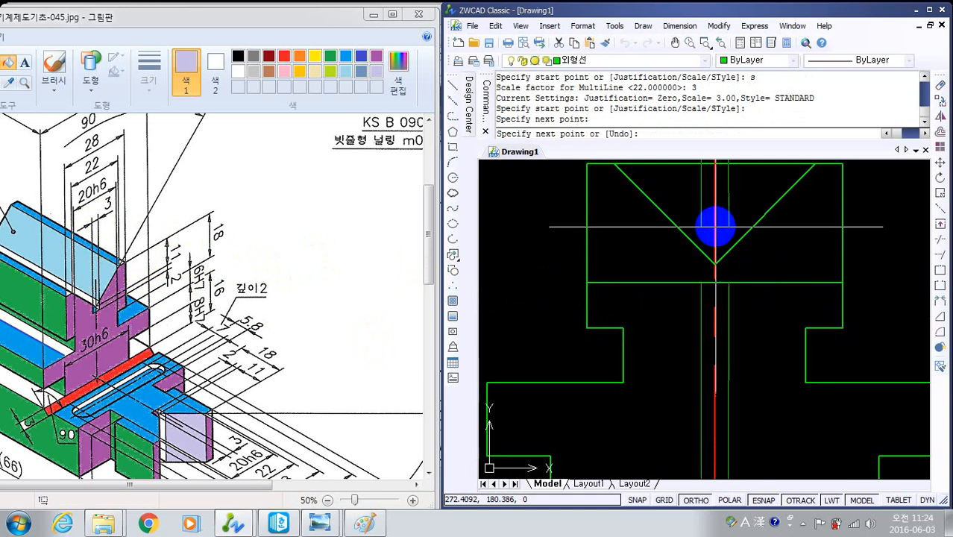
pyautogui.press('Return')
pyautogui.scroll(-4, 717, 251)
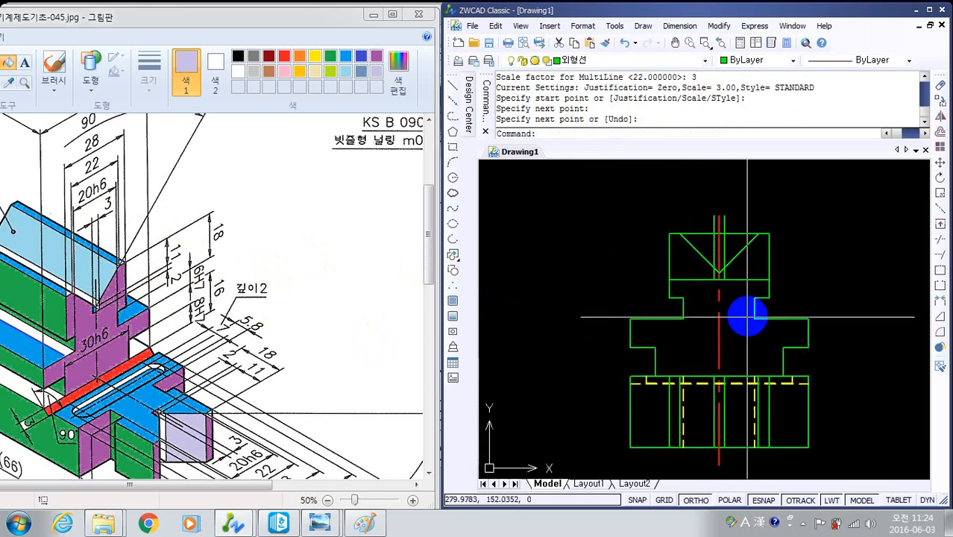
# - Explode the 3-wide multiline over the V-groove into separate lines
pyautogui.scroll(2, 736, 300)
pyautogui.moveTo(736, 301); pyautogui.dragTo(708, 364, button='middle')
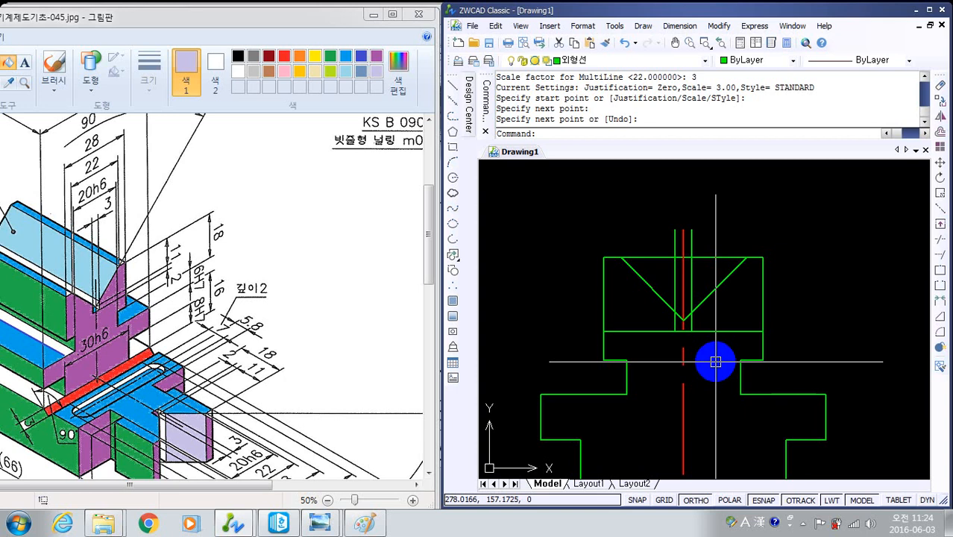
pyautogui.click(938, 347)
pyautogui.click(727, 358)
pyautogui.click(635, 281)
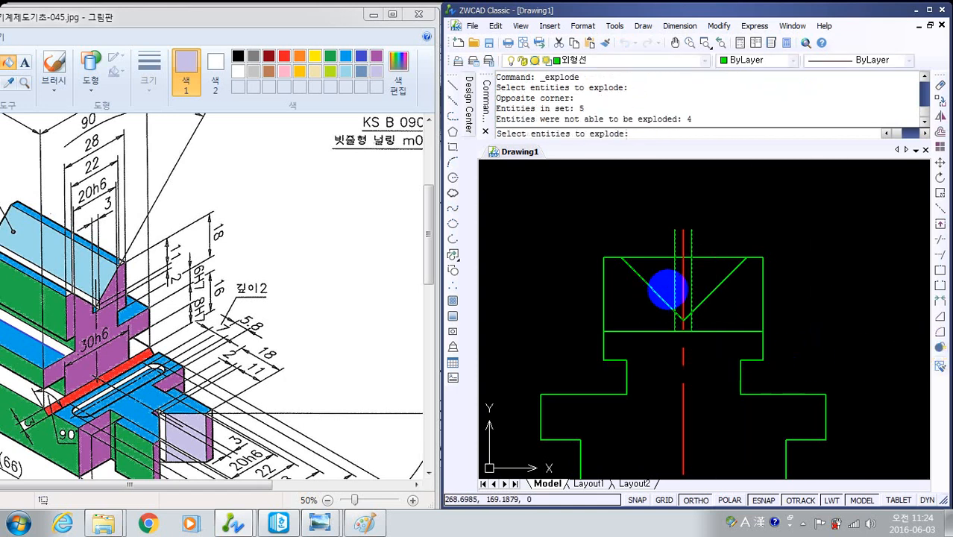
pyautogui.rightClick(715, 273)
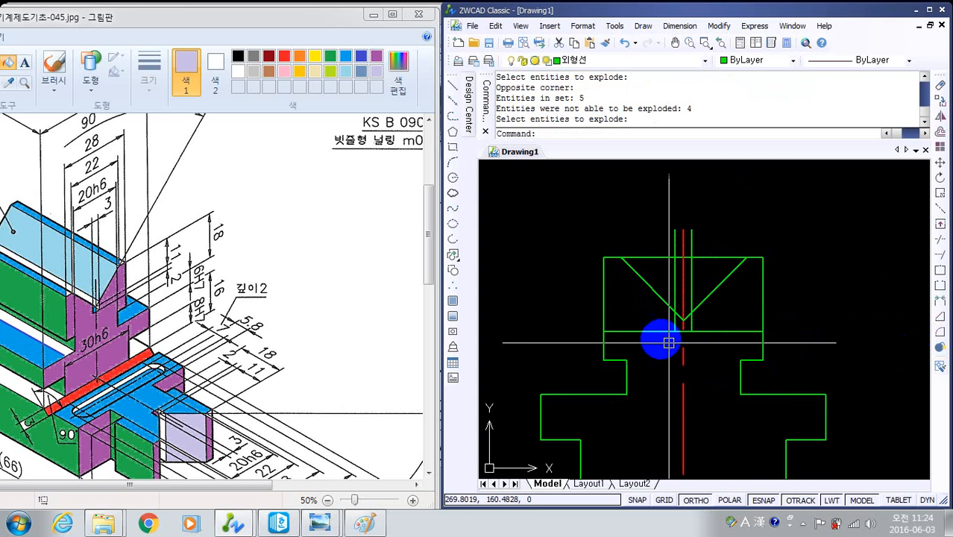
# - Trim the horizontal line below the V-groove outside the 3-wide slot, using the slot walls and V lines as cutting edges
pyautogui.write('tr')
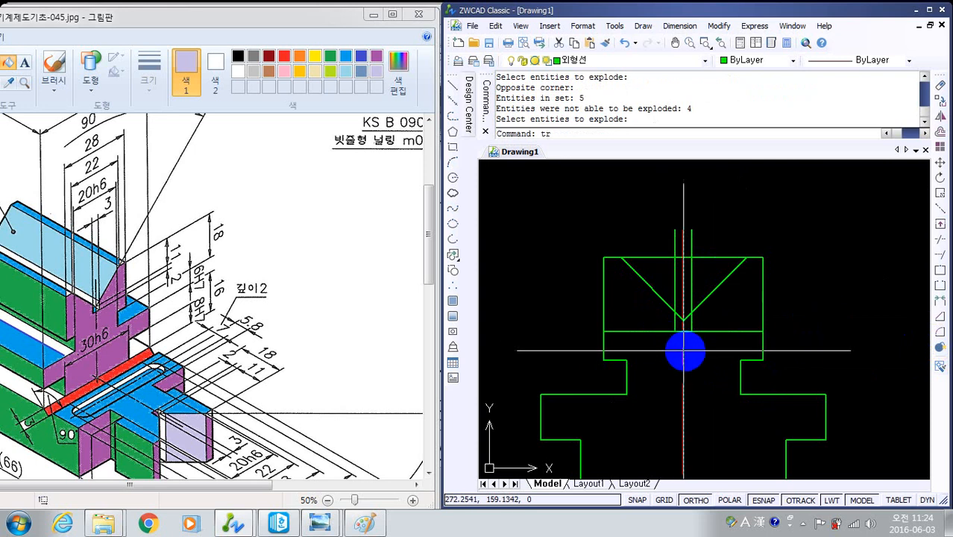
pyautogui.press('Return')
pyautogui.scroll(4, 745, 326)
pyautogui.click(602, 221)
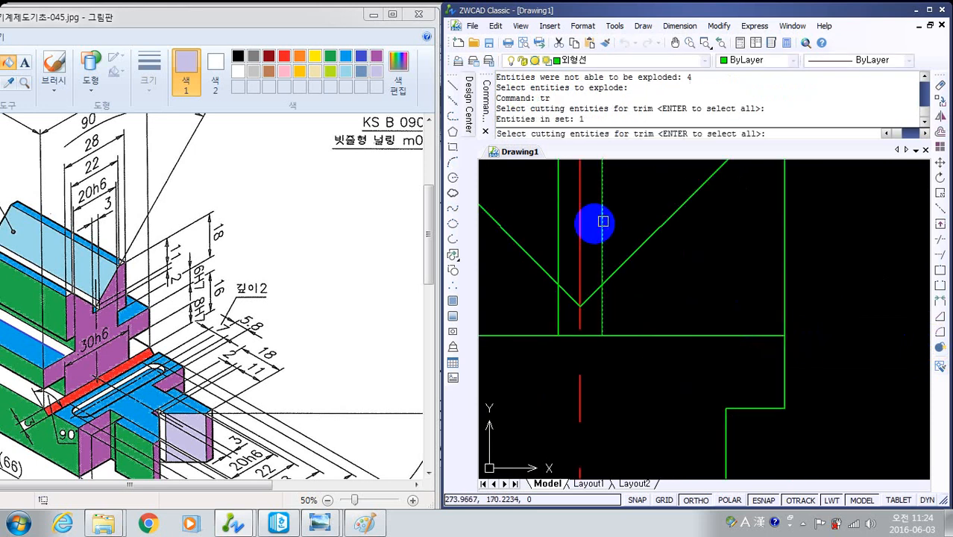
pyautogui.click(558, 221)
pyautogui.scroll(-4, 660, 279)
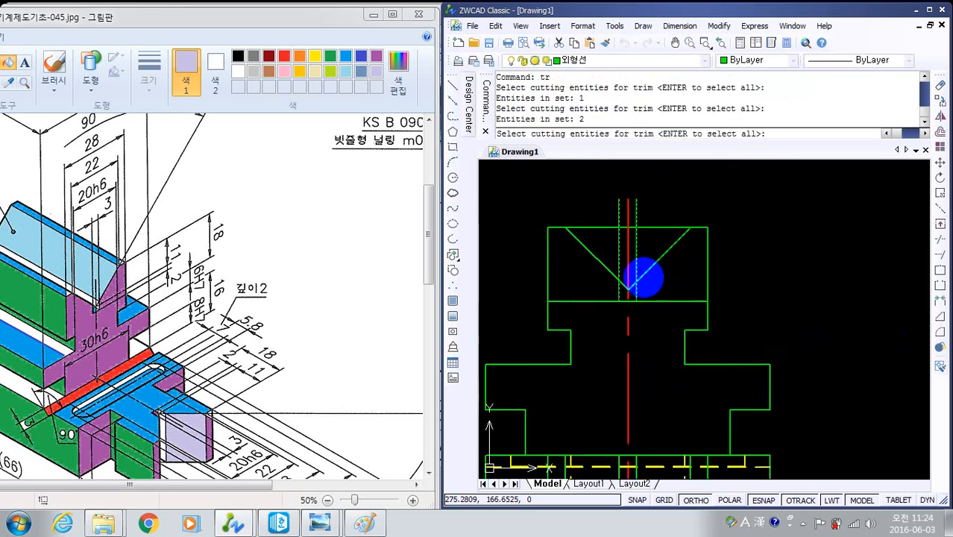
pyautogui.scroll(4, 643, 278)
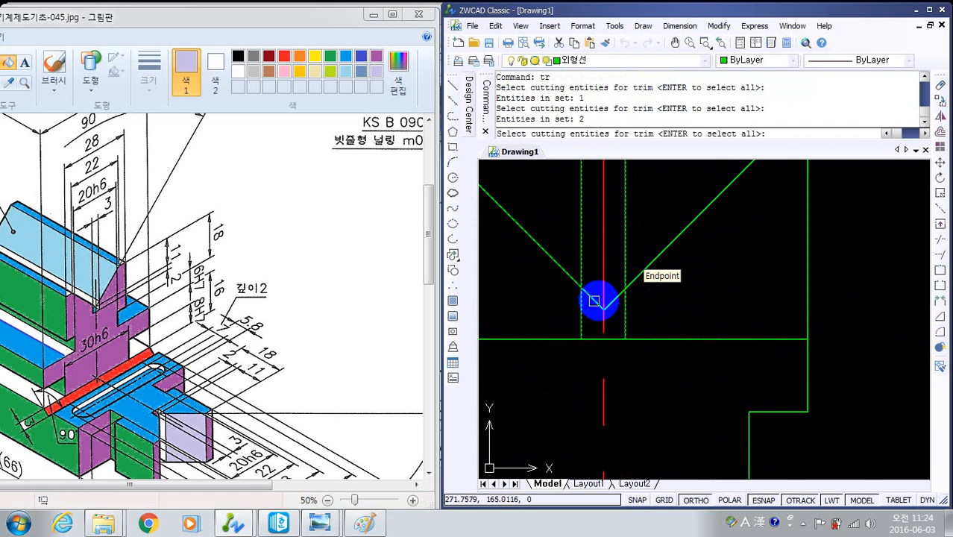
pyautogui.scroll(-2, 696, 302)
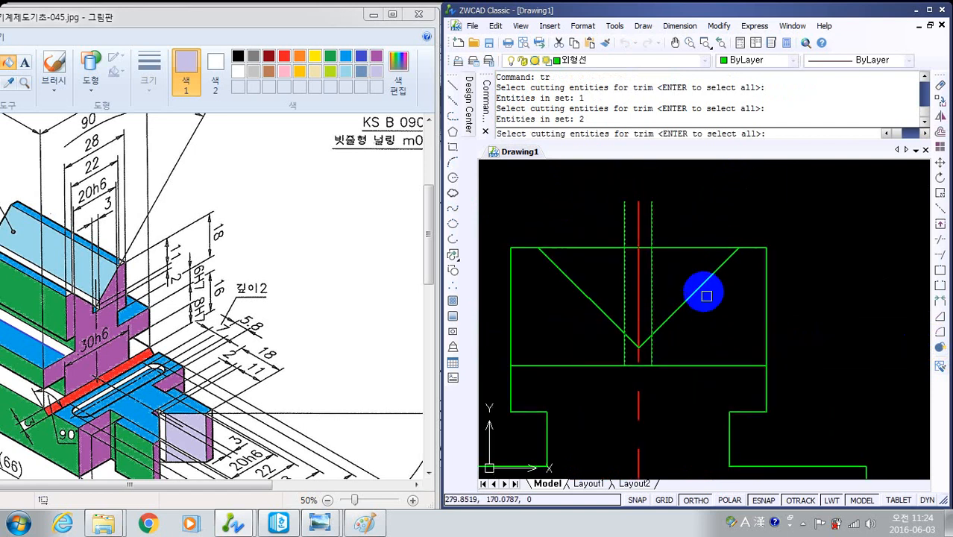
pyautogui.click(703, 285)
pyautogui.click(597, 301)
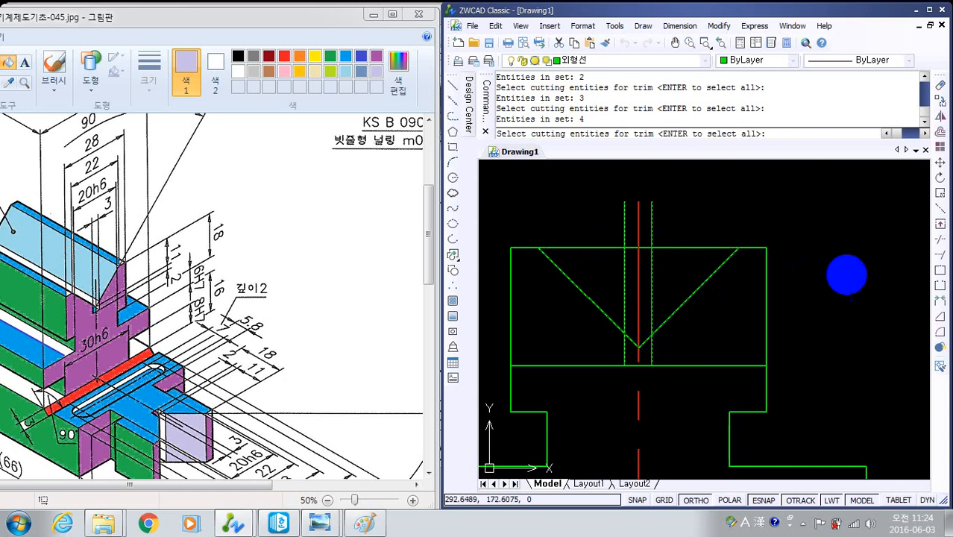
pyautogui.press('Return')
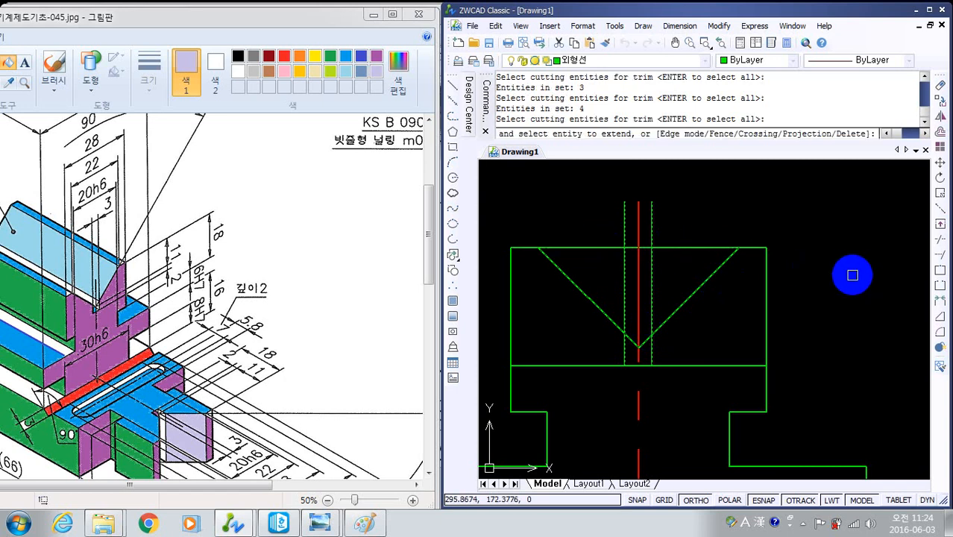
pyautogui.click(738, 365)
pyautogui.click(574, 366)
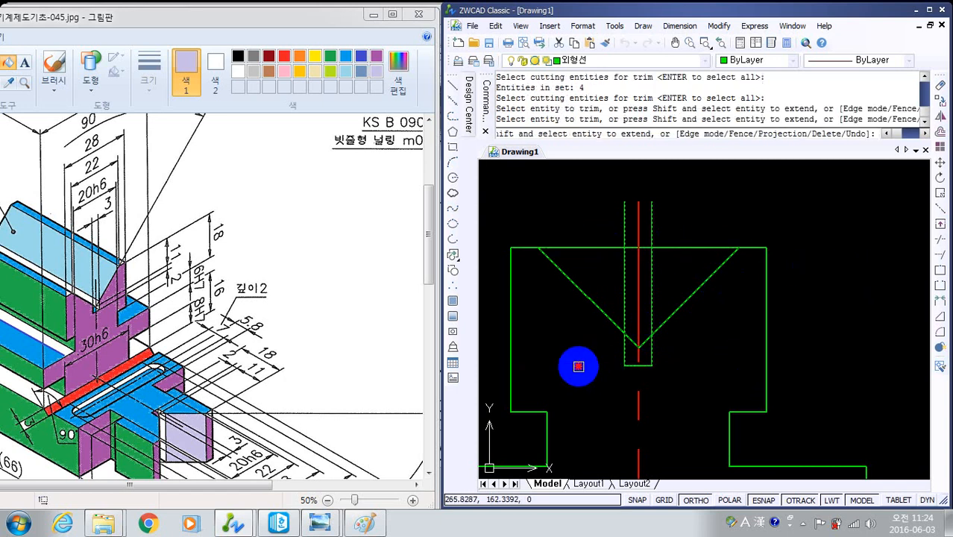
# - Trim the slot walls above the V lines, the V tip inside the slot and the top edge across the groove
pyautogui.click(625, 276)
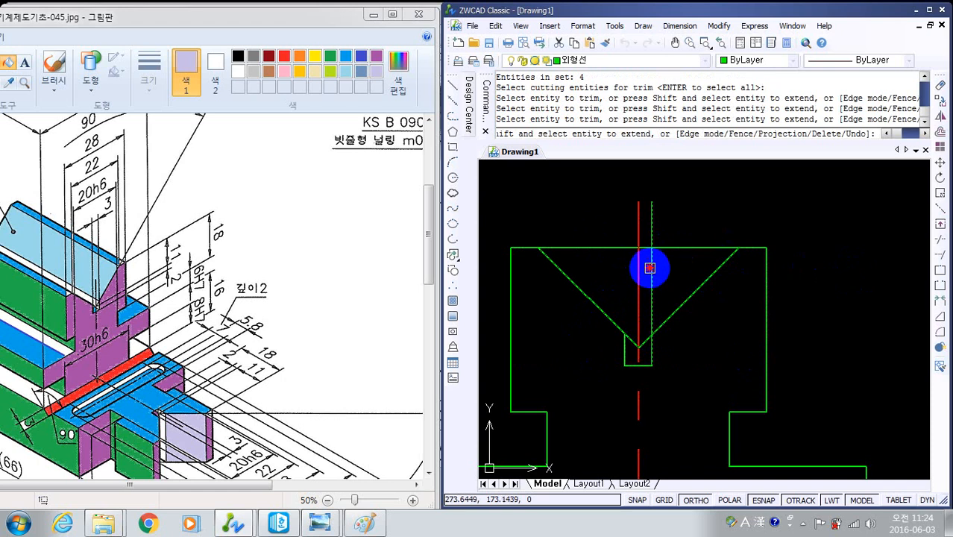
pyautogui.click(651, 268)
pyautogui.click(671, 247)
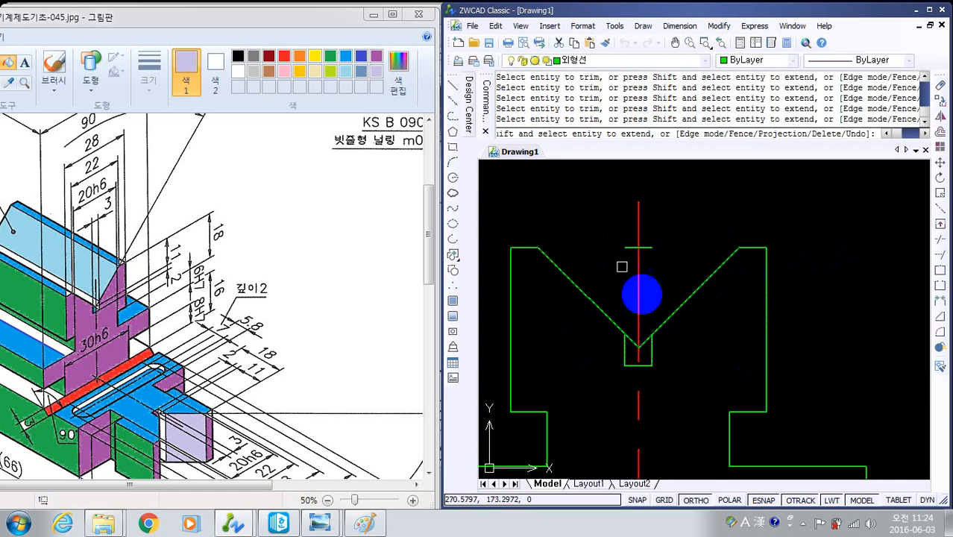
pyautogui.scroll(5, 630, 342)
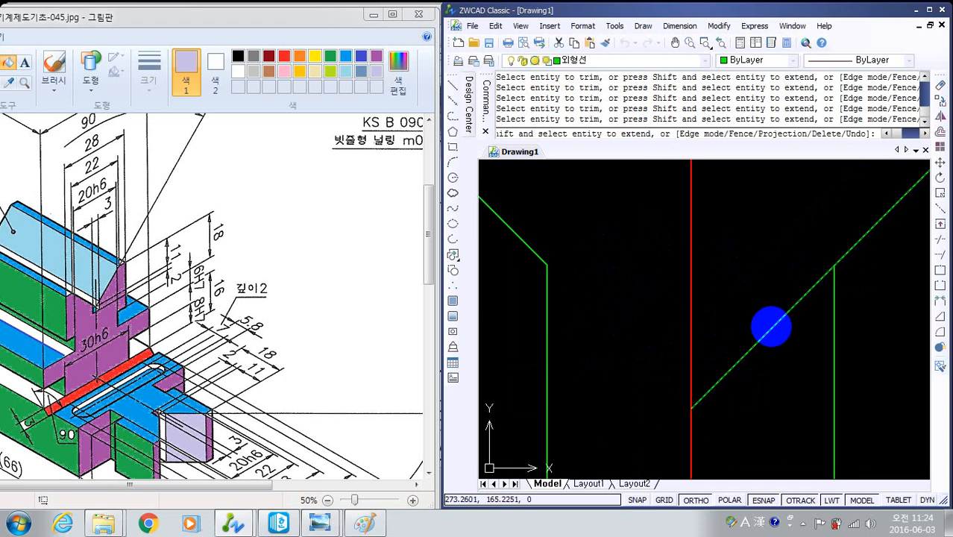
pyautogui.scroll(-4, 769, 334)
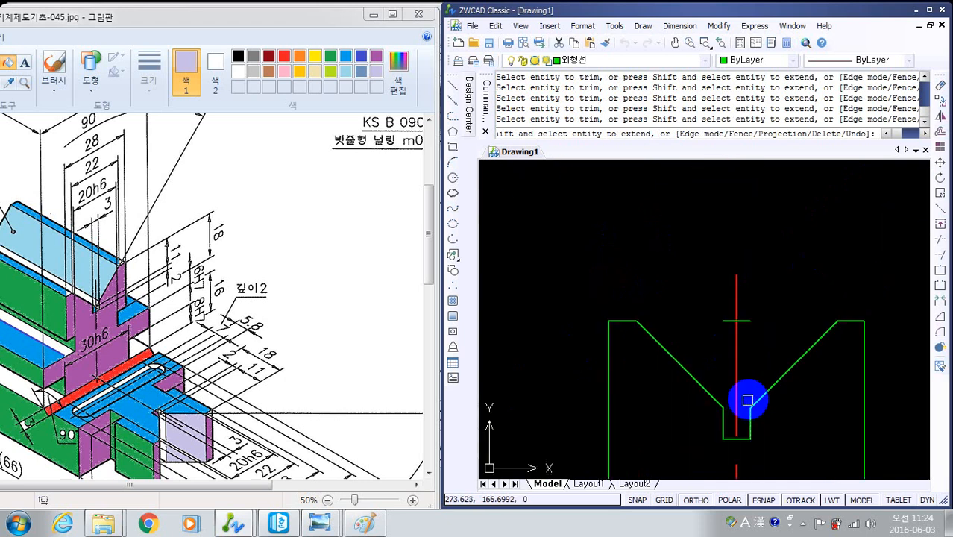
pyautogui.press('Escape')
# - Erase the short leftover piece of top edge at the centre line above the V-groove
pyautogui.click(748, 322)
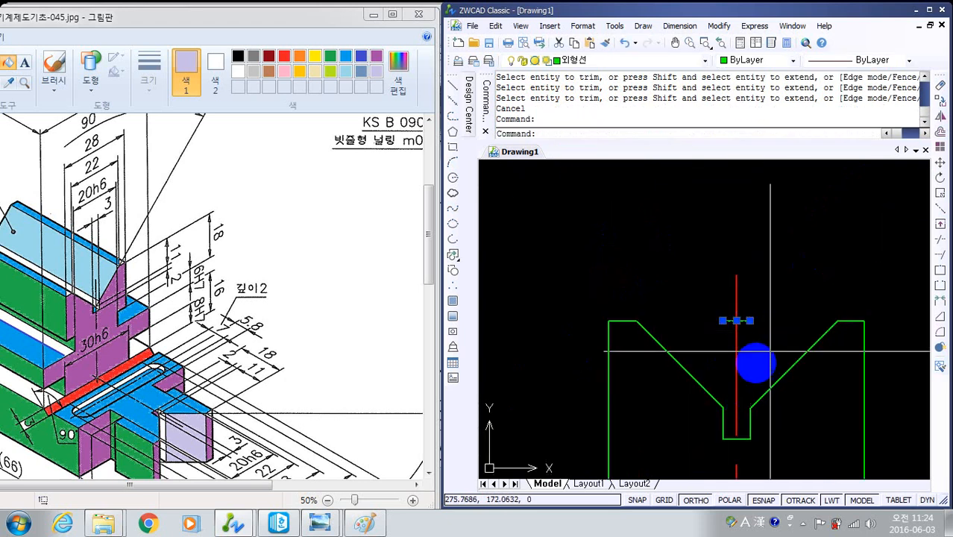
pyautogui.write('e')
pyautogui.press('Return')
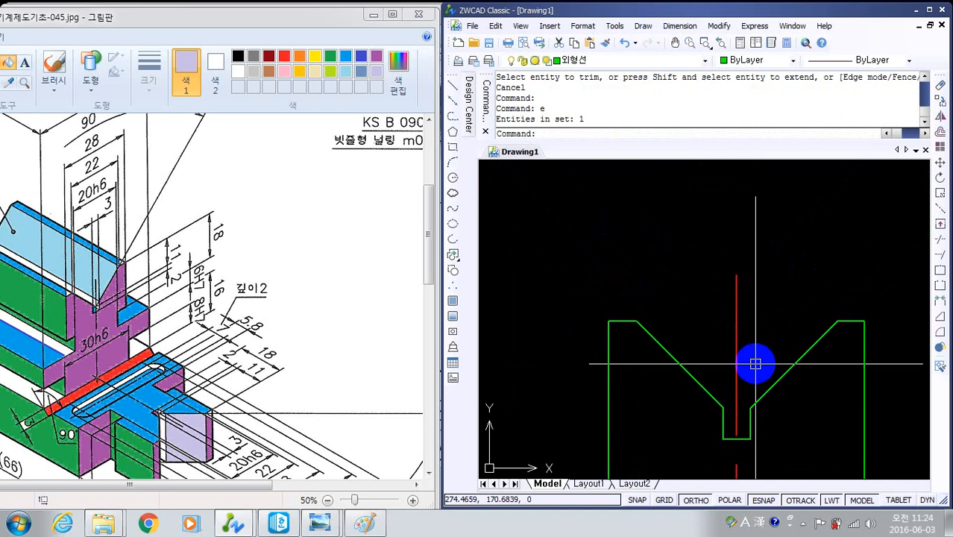
pyautogui.press('Escape')
# - Offset the front view's top edge through the corner where the side view's V-groove meets the relief slot
pyautogui.moveTo(760, 384); pyautogui.dragTo(697, 201, button='middle')
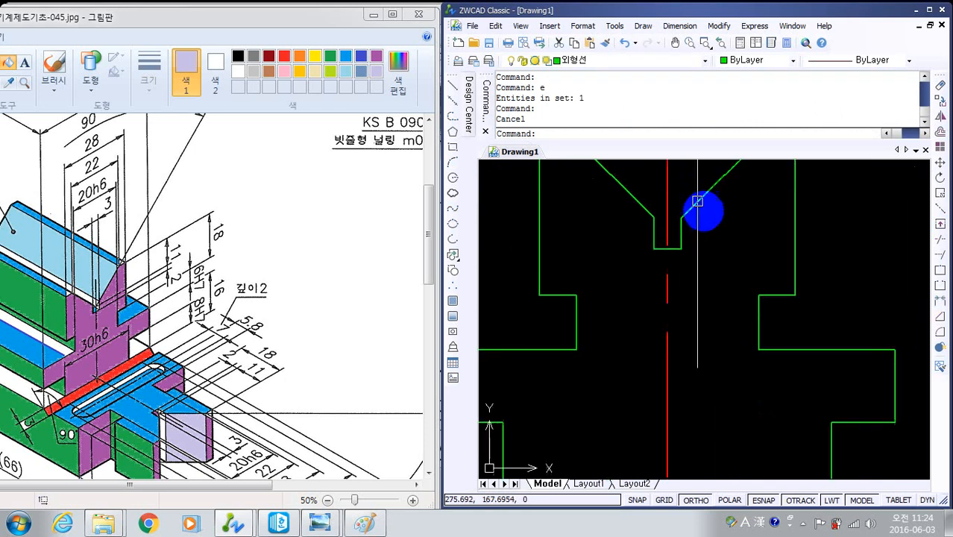
pyautogui.scroll(-4, 697, 201)
pyautogui.scroll(3, 729, 309)
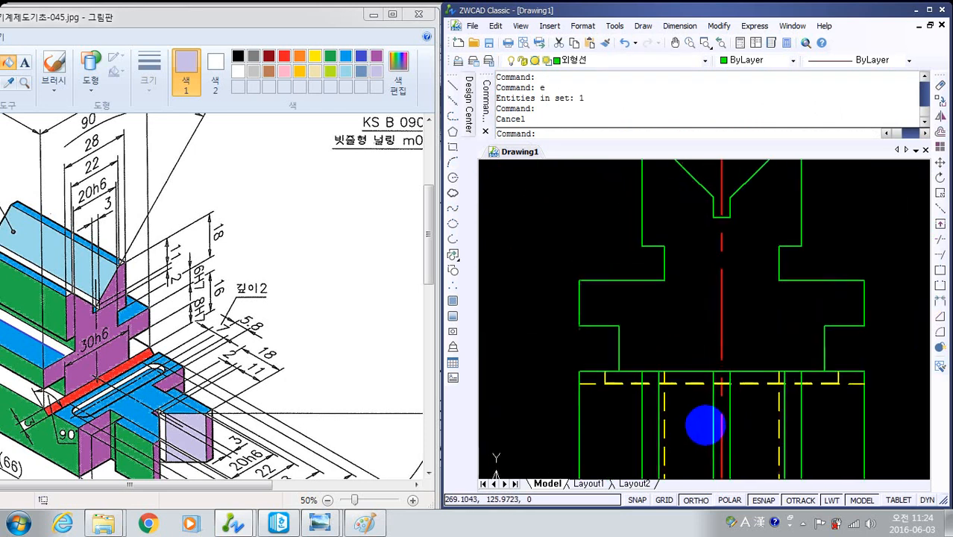
pyautogui.scroll(-2, 712, 424)
pyautogui.moveTo(713, 425)
pyautogui.mouseDown(button='middle')
pyautogui.moveTo(793, 399)
pyautogui.moveTo(805, 383)
pyautogui.mouseUp(button='middle')
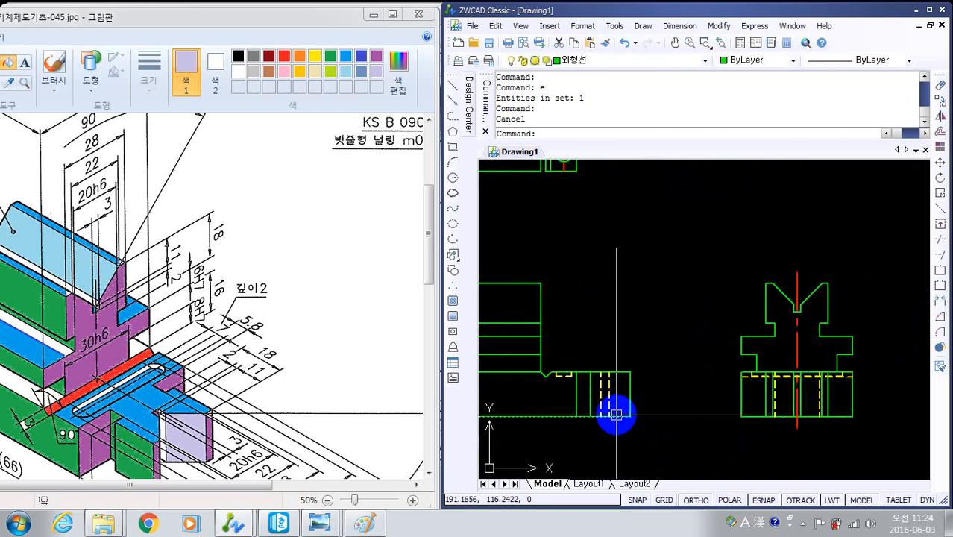
pyautogui.moveTo(613, 411)
pyautogui.mouseDown(button='middle')
pyautogui.moveTo(580, 353)
pyautogui.moveTo(705, 341)
pyautogui.moveTo(615, 332)
pyautogui.moveTo(624, 325)
pyautogui.moveTo(576, 287)
pyautogui.moveTo(601, 271)
pyautogui.moveTo(591, 288)
pyautogui.moveTo(631, 243)
pyautogui.moveTo(652, 289)
pyautogui.mouseUp(button='middle')
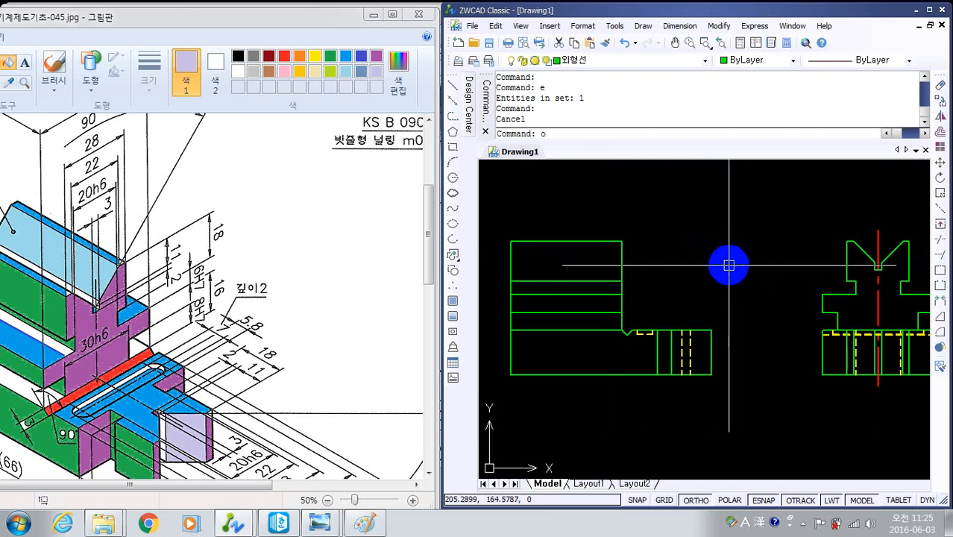
pyautogui.press('Return')
pyautogui.write('t')
pyautogui.press('Return')
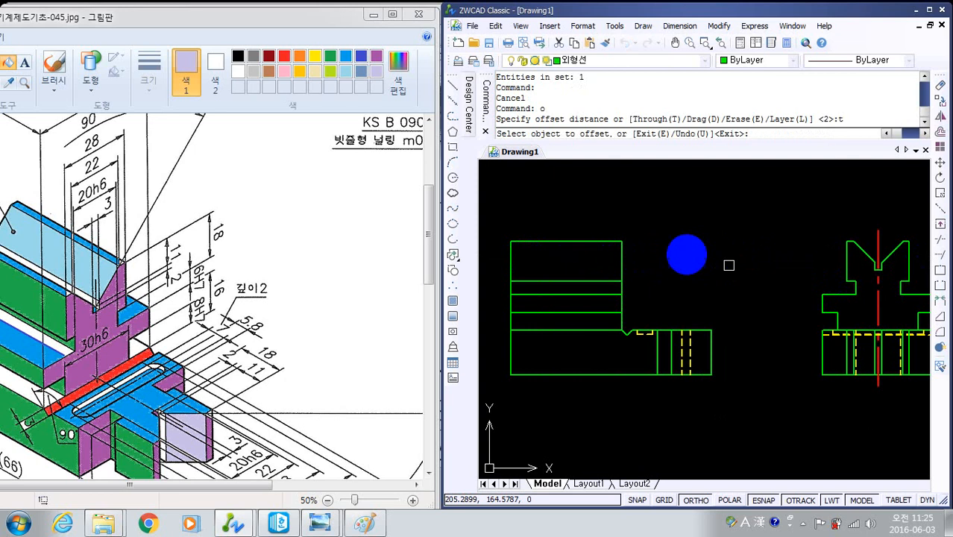
pyautogui.click(578, 241)
pyautogui.scroll(3, 894, 282)
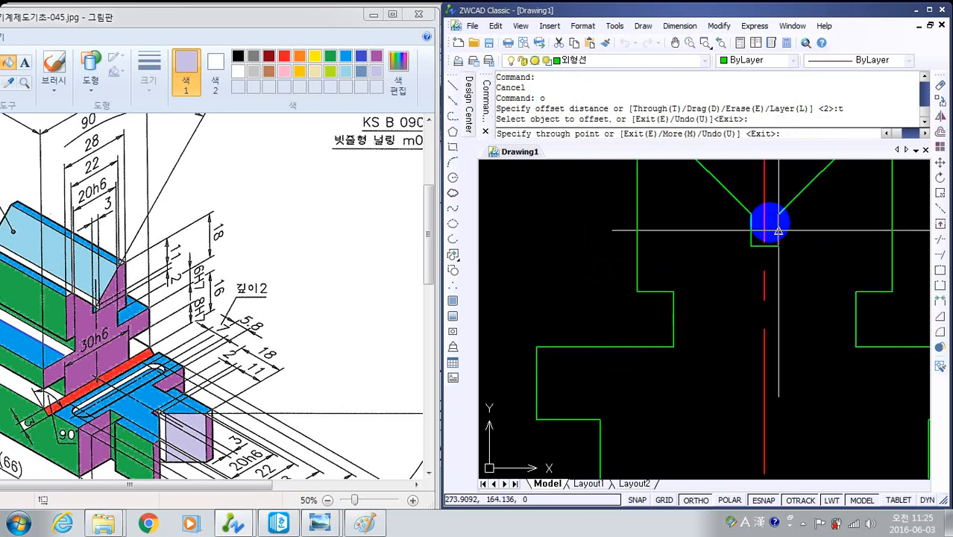
pyautogui.click(750, 214)
pyautogui.scroll(-5, 652, 309)
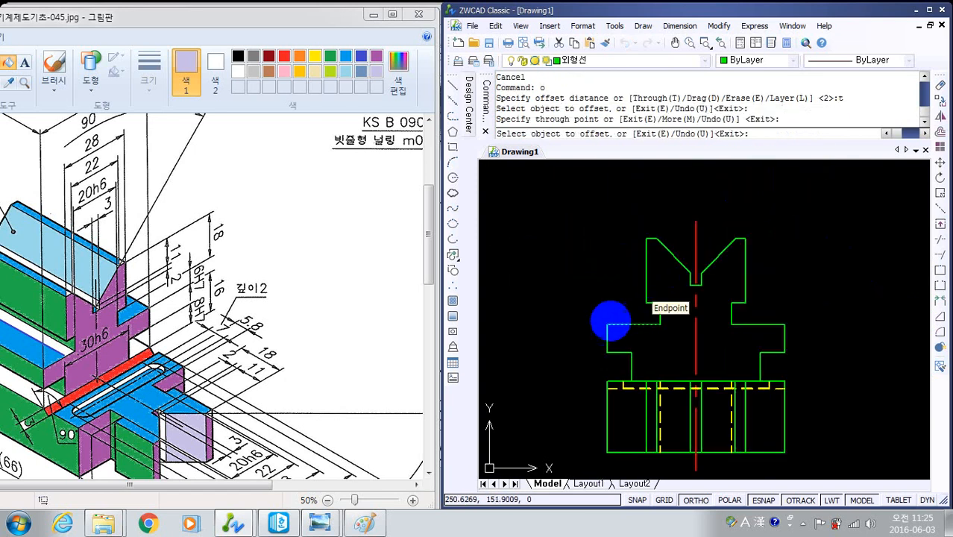
# - Offset the front view's top edge through the bottom corner of the relief slot in the side view
pyautogui.click(708, 301)
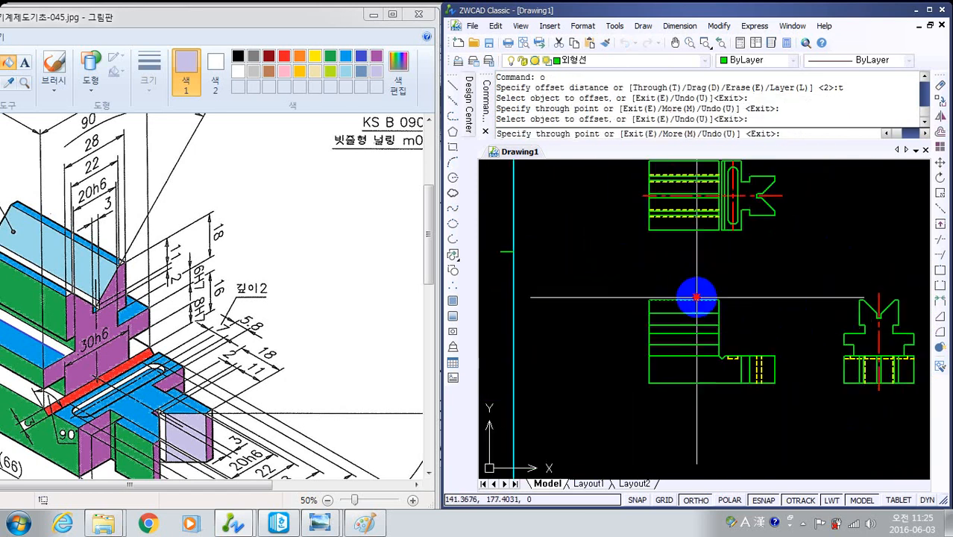
pyautogui.scroll(5, 811, 326)
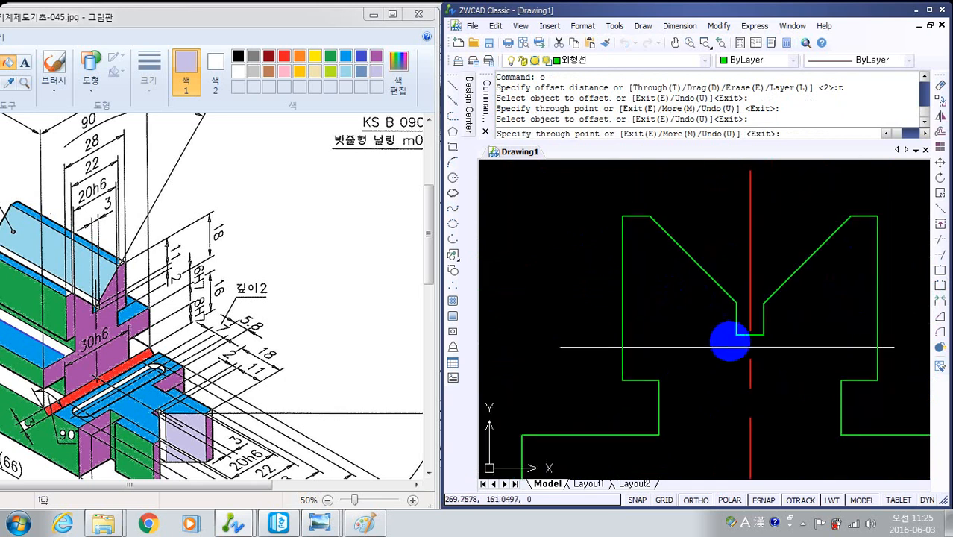
pyautogui.click(734, 335)
pyautogui.scroll(-5, 704, 372)
pyautogui.moveTo(704, 375); pyautogui.dragTo(759, 324, button='middle')
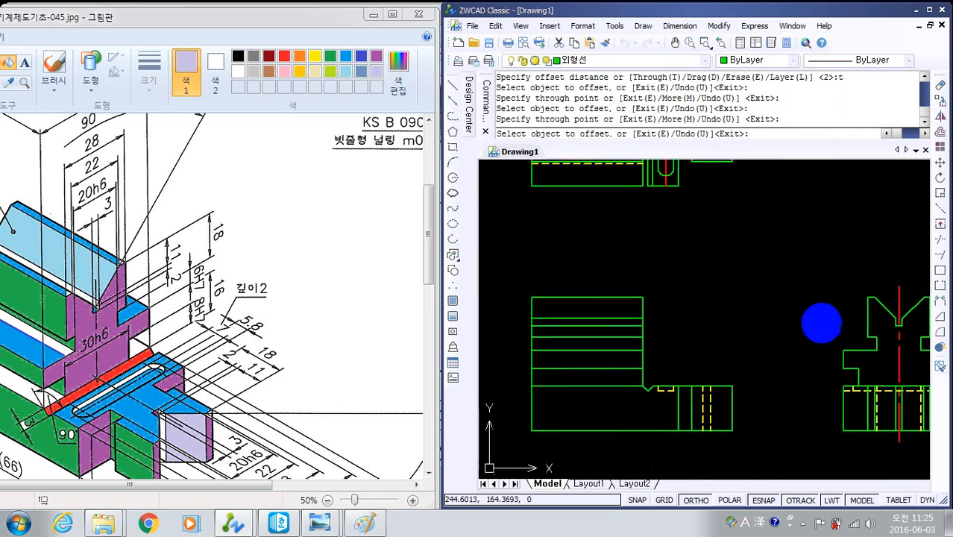
pyautogui.press('Escape')
pyautogui.scroll(4, 644, 325)
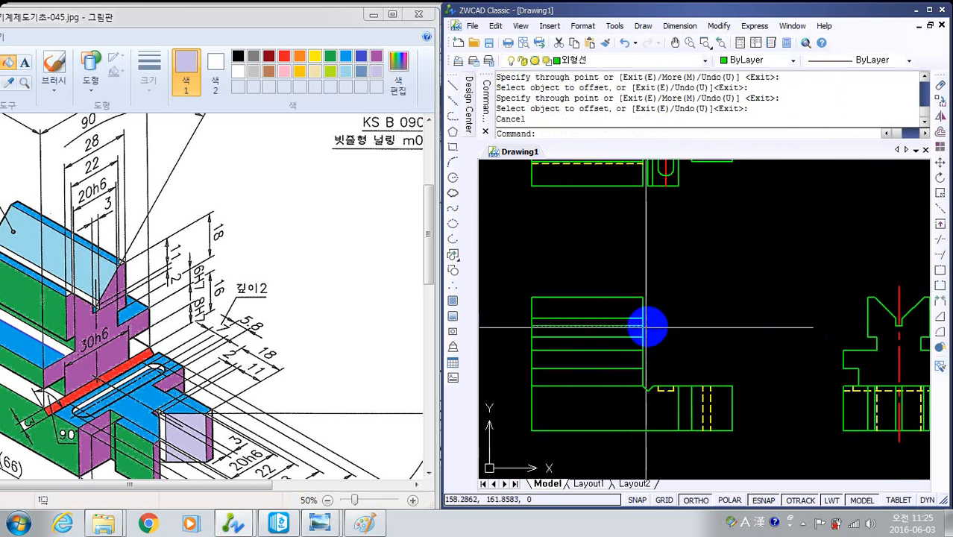
pyautogui.scroll(-4, 835, 283)
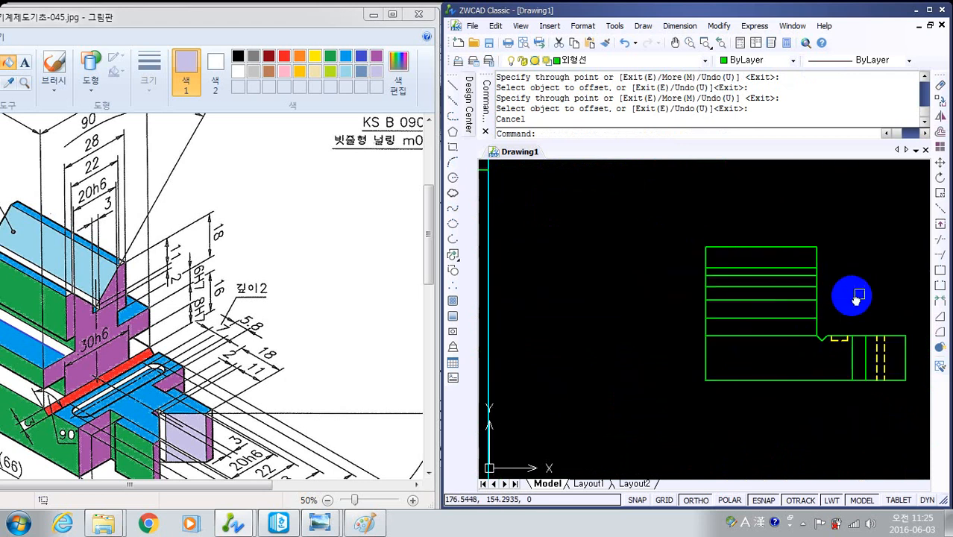
# - Match the two projected V-groove lines near the front view's top edge to the properties of the dashed hidden line
pyautogui.moveTo(851, 294); pyautogui.dragTo(801, 298, button='middle')
pyautogui.write('ma')
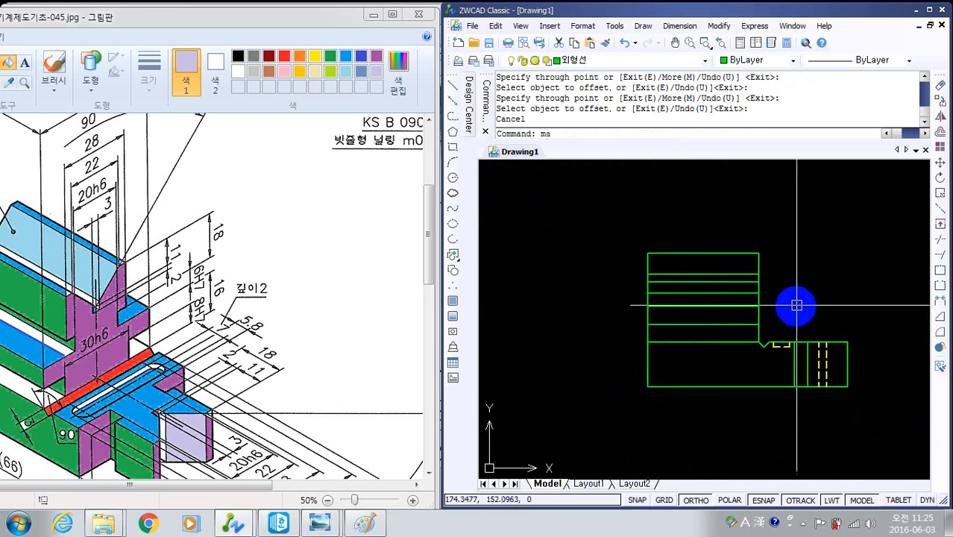
pyautogui.press('Return')
pyautogui.click(828, 362)
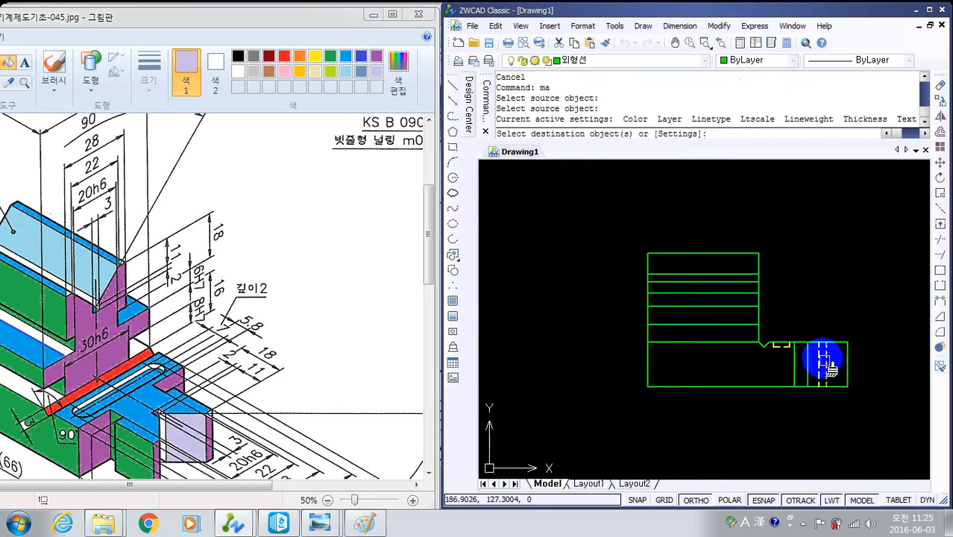
pyautogui.click(734, 272)
pyautogui.click(712, 286)
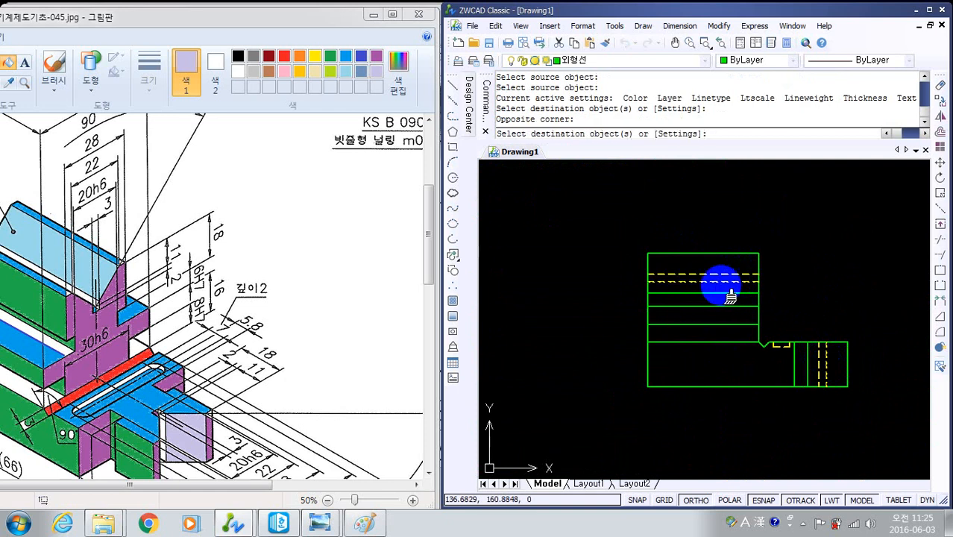
pyautogui.press('Escape')
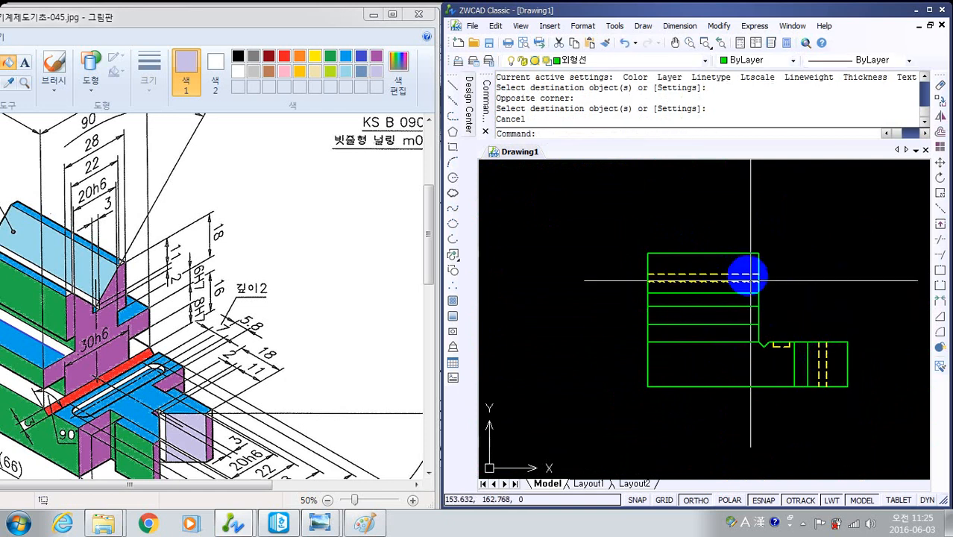
# - Examine the completed top, front and side views and their placement on the drawing sheet
pyautogui.scroll(-2, 871, 295)
pyautogui.moveTo(909, 293); pyautogui.dragTo(655, 343, button='middle')
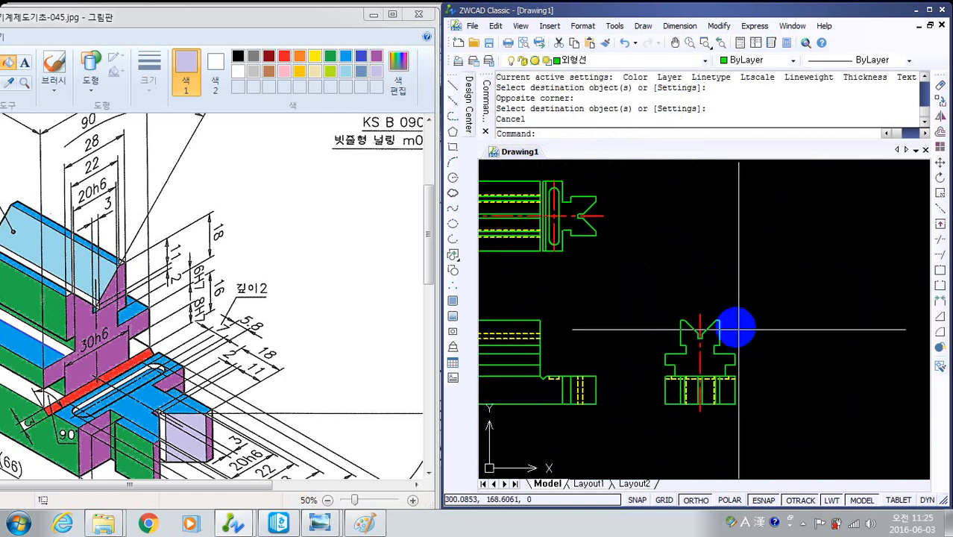
pyautogui.scroll(5, 734, 326)
pyautogui.scroll(-5, 552, 369)
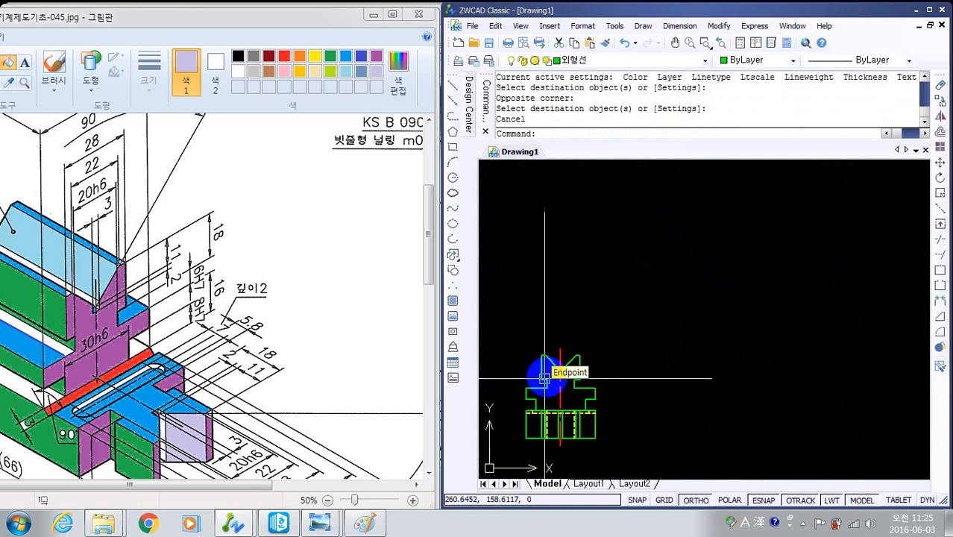
pyautogui.moveTo(548, 374)
pyautogui.mouseDown(button='middle')
pyautogui.moveTo(843, 334)
pyautogui.moveTo(759, 340)
pyautogui.mouseUp(button='middle')
pyautogui.scroll(4, 857, 328)
pyautogui.scroll(-4, 746, 355)
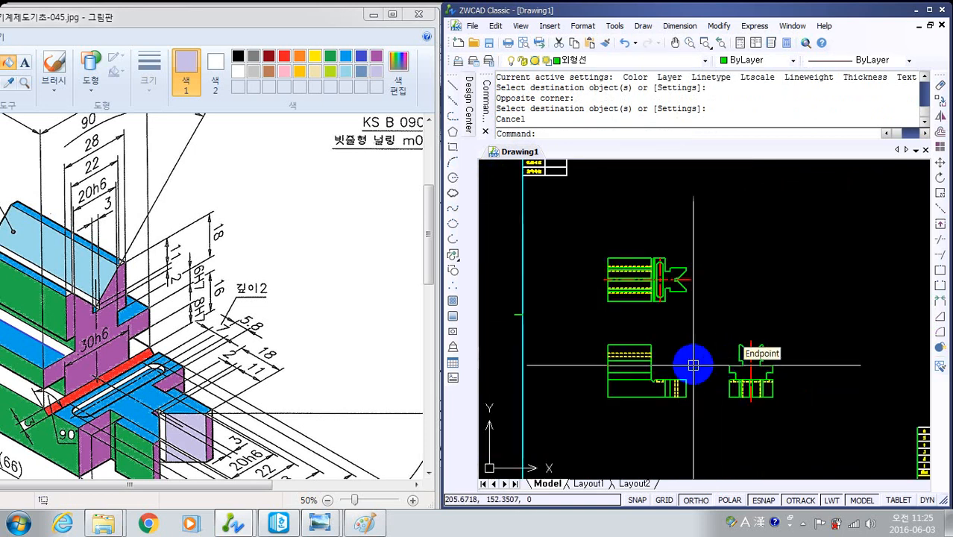
pyautogui.moveTo(691, 362)
pyautogui.mouseDown(button='middle')
pyautogui.moveTo(719, 329)
pyautogui.moveTo(731, 382)
pyautogui.moveTo(701, 366)
pyautogui.mouseUp(button='middle')
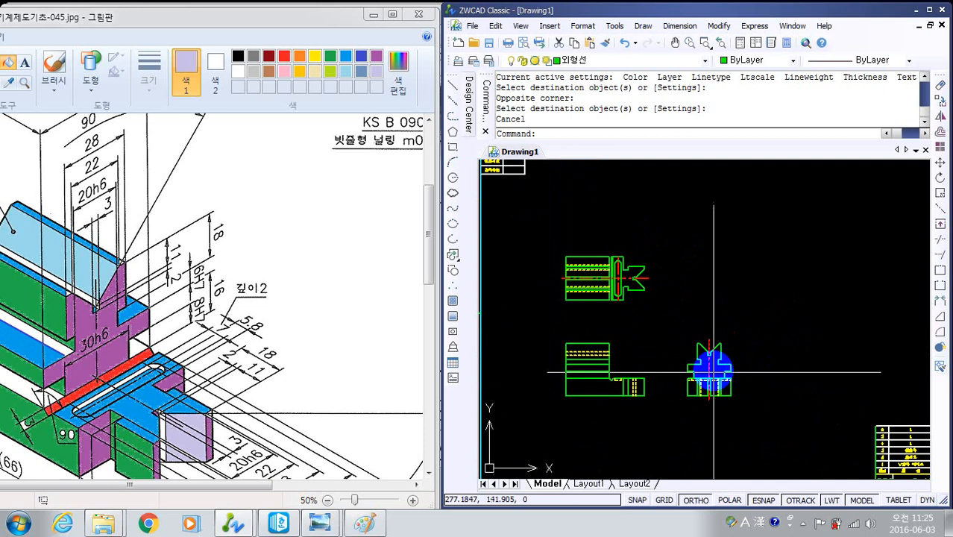
pyautogui.scroll(-4, 804, 358)
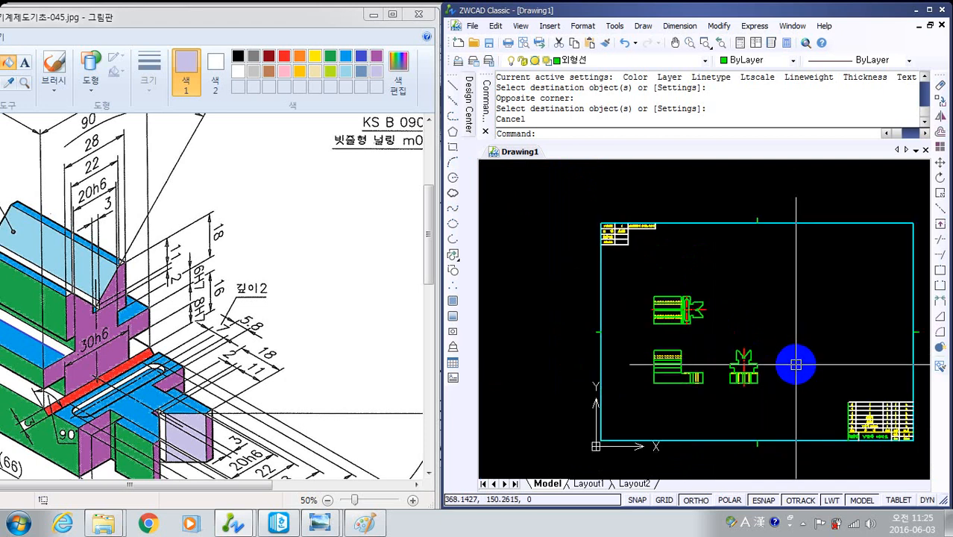
pyautogui.press('Escape')
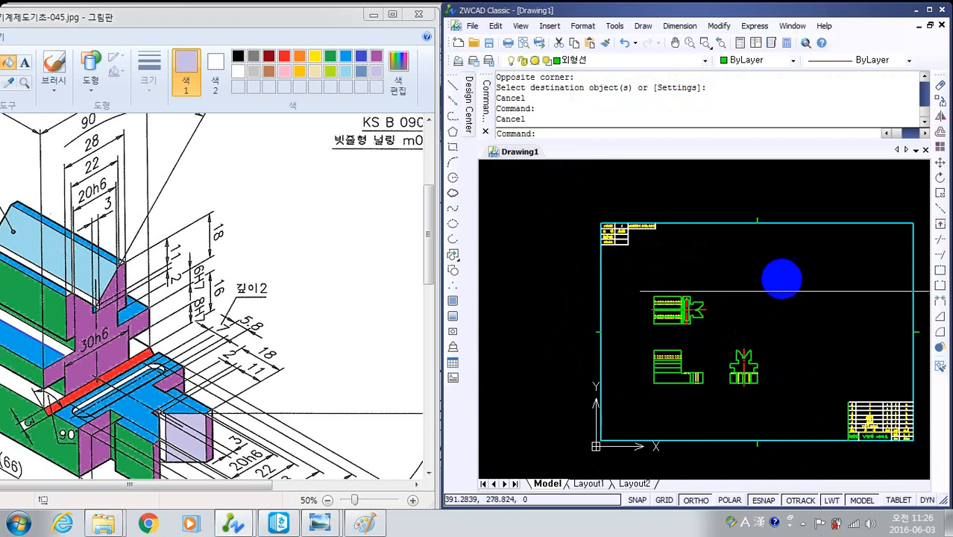
pyautogui.scroll(5, 745, 373)
pyautogui.moveTo(739, 374); pyautogui.dragTo(766, 347, button='middle')
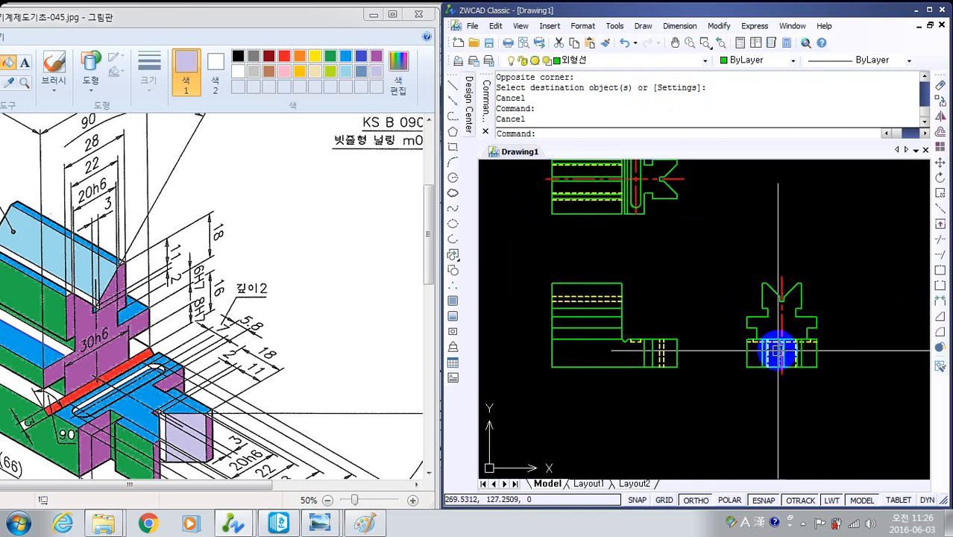
pyautogui.moveTo(803, 334); pyautogui.dragTo(788, 379, button='middle')
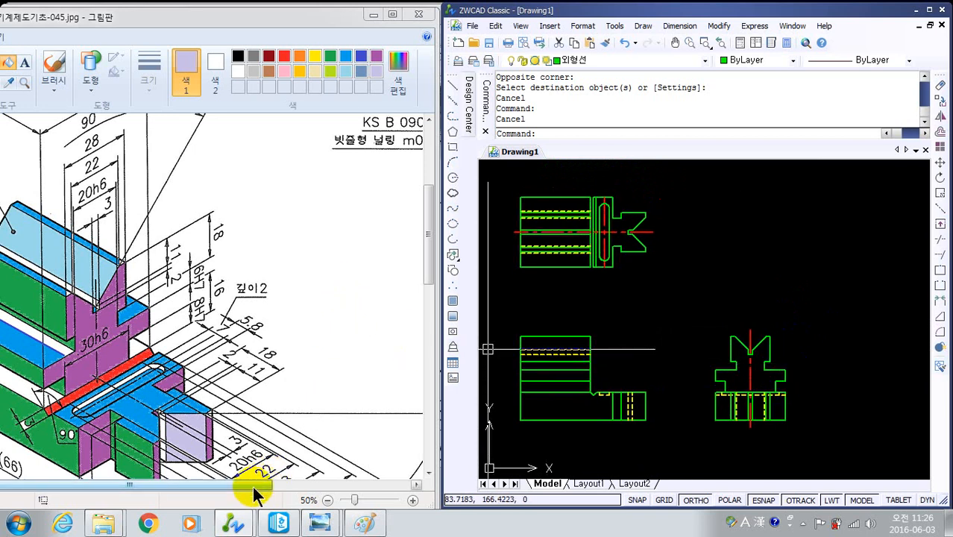
# - In Paint, bring up the U-shaped clamp and draw a green arrow pointing at its front face
pyautogui.moveTo(253, 493); pyautogui.dragTo(389, 453)
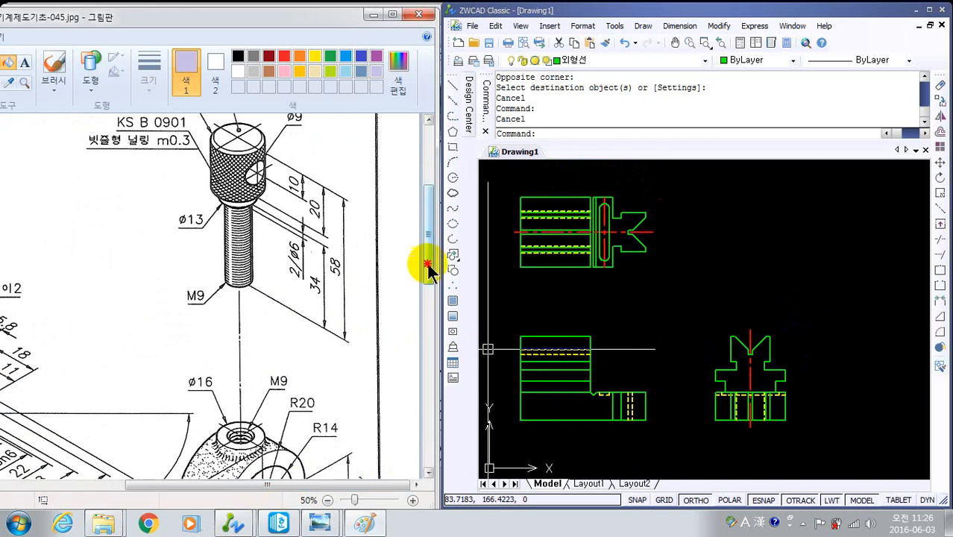
pyautogui.moveTo(429, 269)
pyautogui.mouseDown()
pyautogui.moveTo(440, 356)
pyautogui.moveTo(450, 302)
pyautogui.mouseUp()
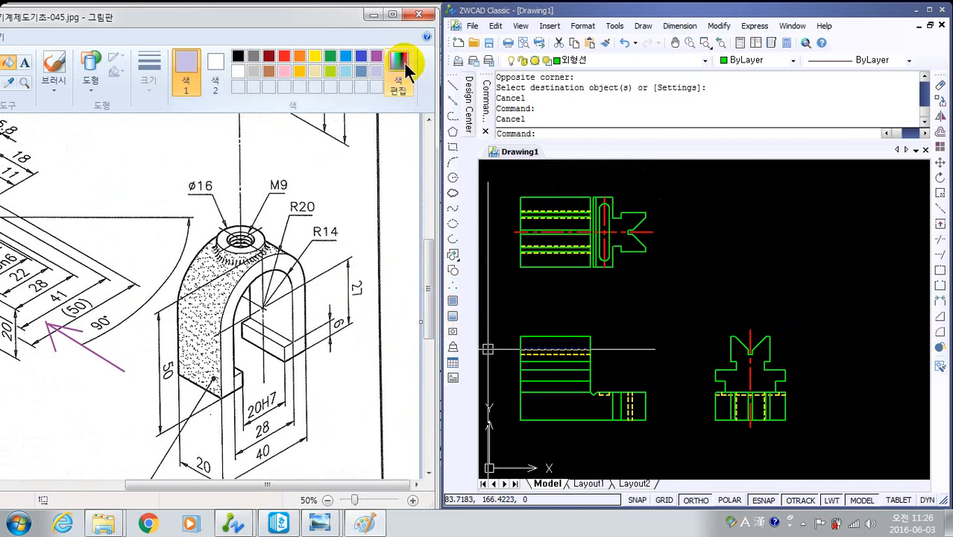
pyautogui.click(329, 58)
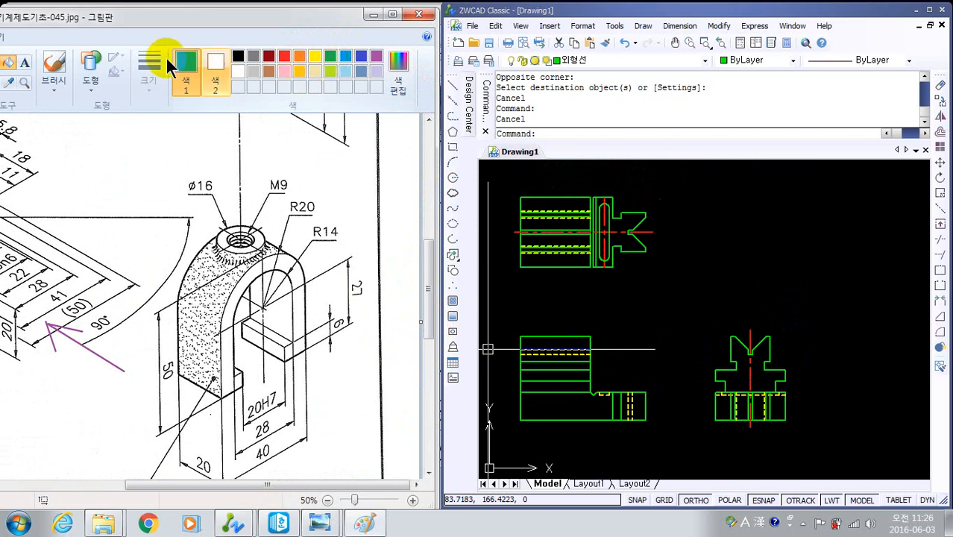
pyautogui.click(89, 71)
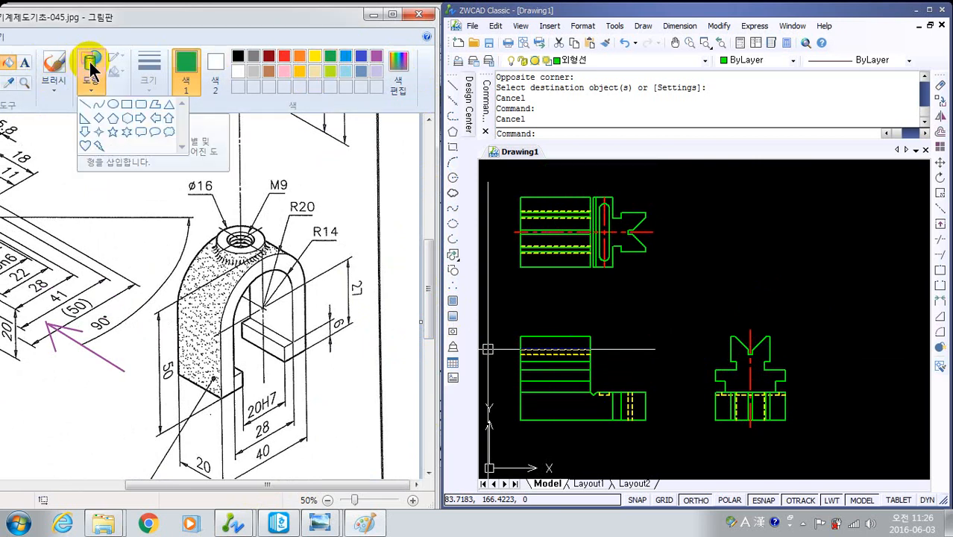
pyautogui.click(84, 98)
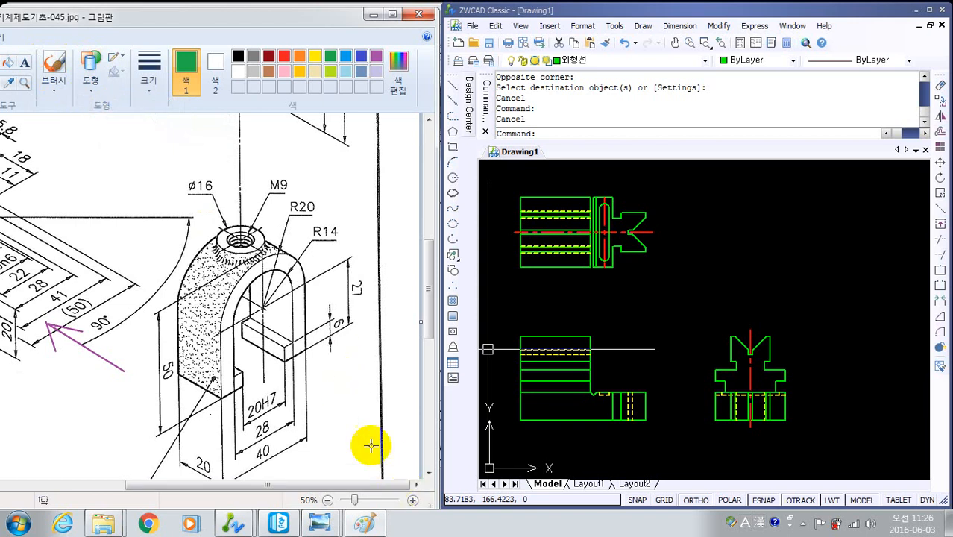
pyautogui.moveTo(385, 455); pyautogui.dragTo(321, 415)
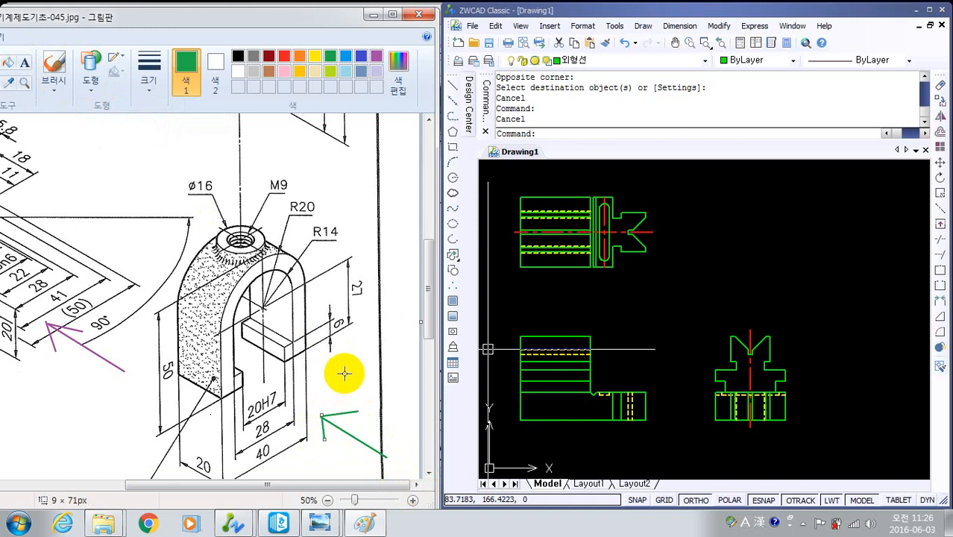
pyautogui.moveTo(342, 372); pyautogui.dragTo(343, 377)
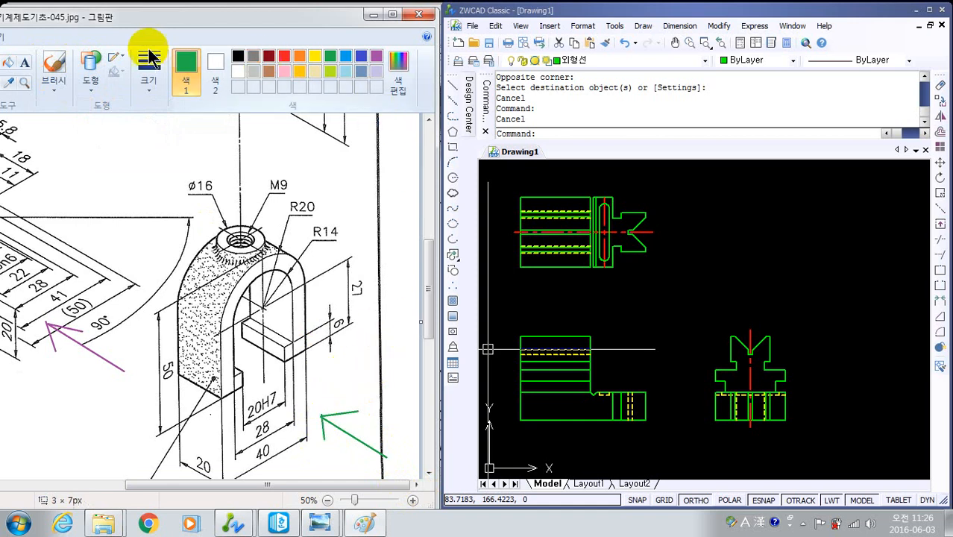
# - Fill the clamp's front face in green, including the arch, both legs and the inward hooks
pyautogui.click(10, 63)
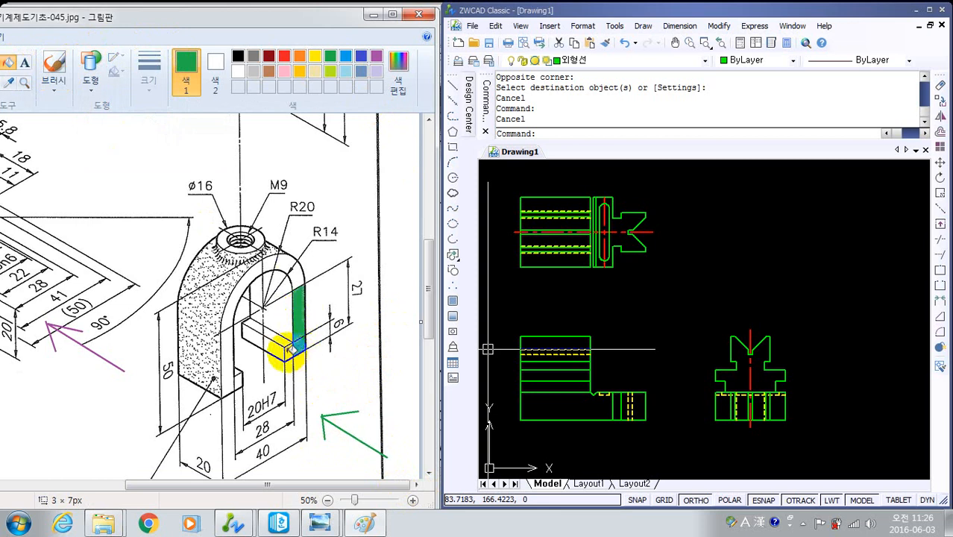
pyautogui.click(289, 349)
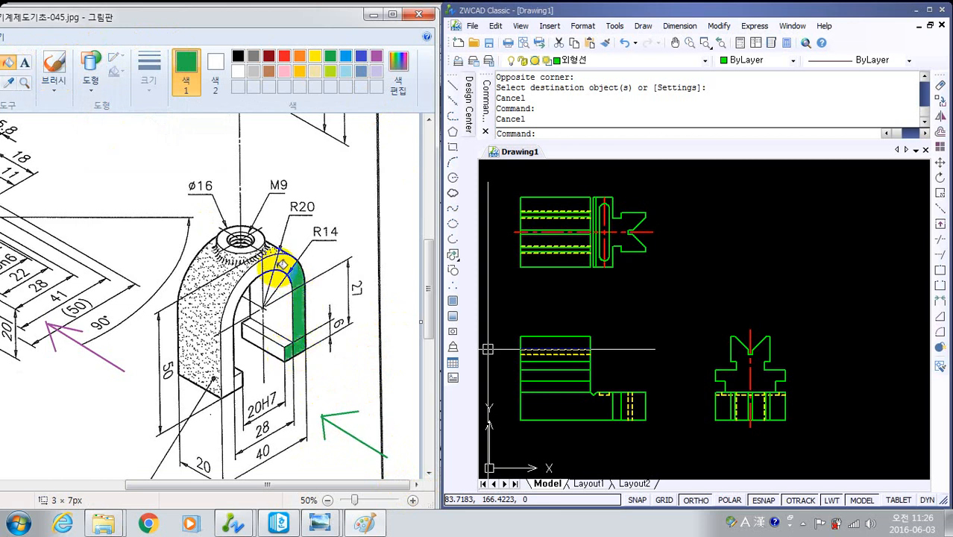
pyautogui.click(243, 309)
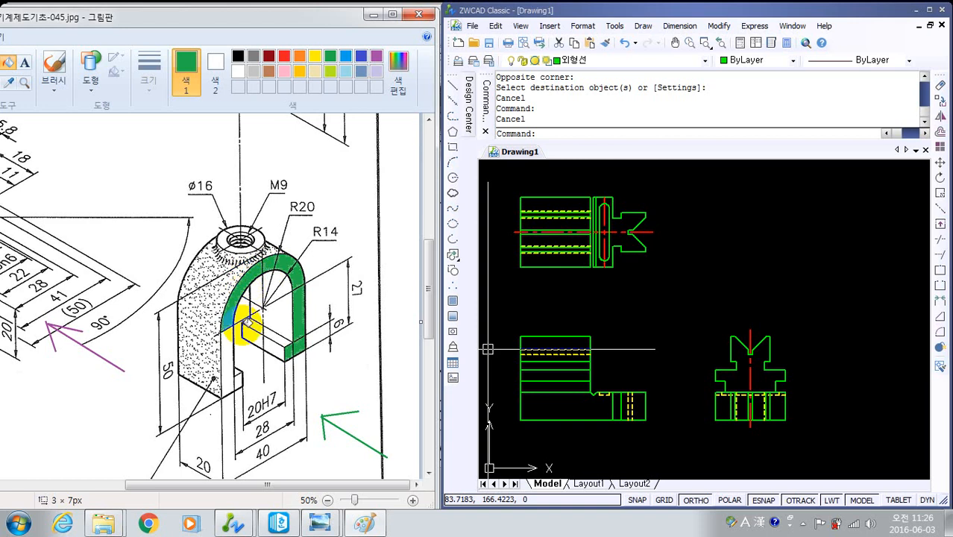
pyautogui.click(242, 384)
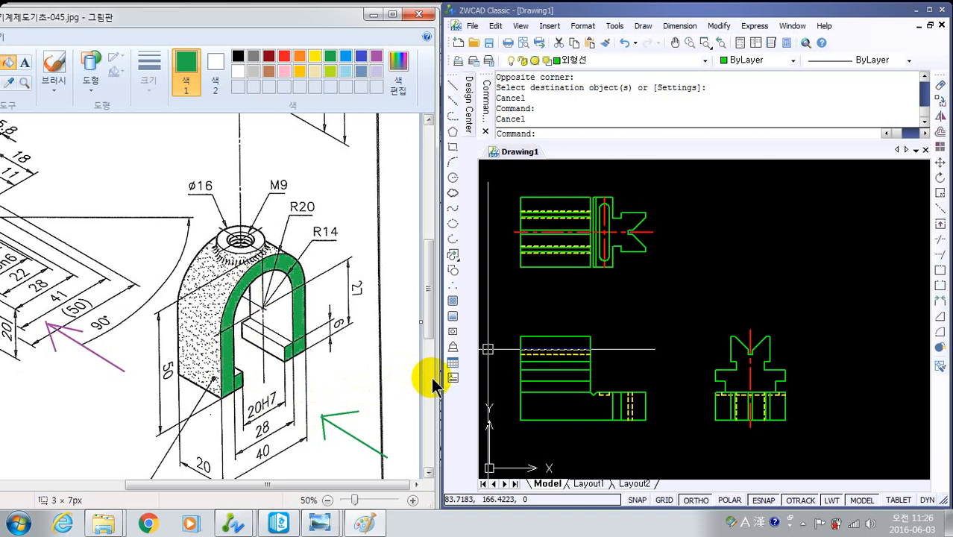
# - In ZWCAD, draw a 40 by 50 rectangle for the clamp's front view in the empty area above the vise part's side view
pyautogui.click(804, 321)
pyautogui.click(796, 285)
pyautogui.moveTo(857, 305)
pyautogui.mouseDown(button='middle')
pyautogui.moveTo(640, 338)
pyautogui.moveTo(656, 392)
pyautogui.moveTo(669, 366)
pyautogui.mouseUp(button='middle')
pyautogui.scroll(-4, 647, 340)
pyautogui.scroll(3, 655, 349)
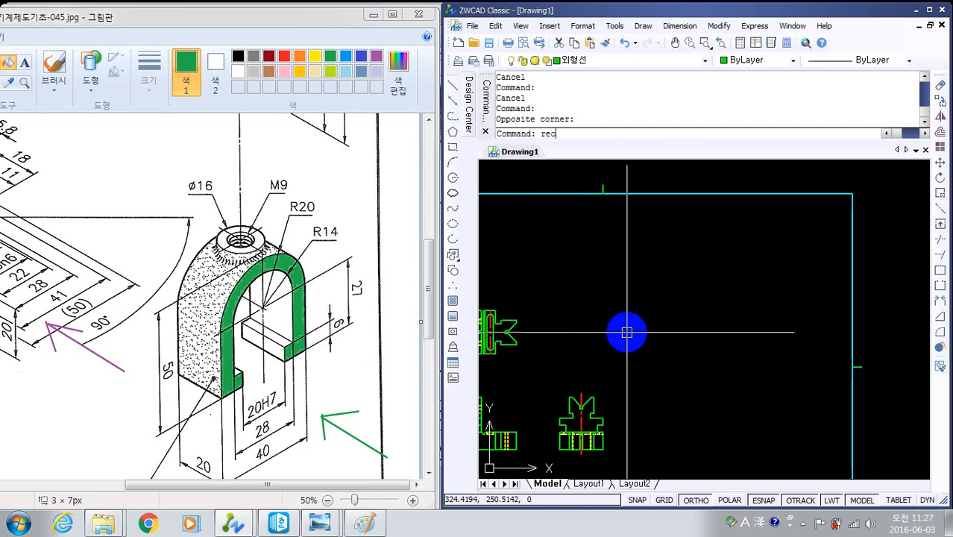
pyautogui.press('Return')
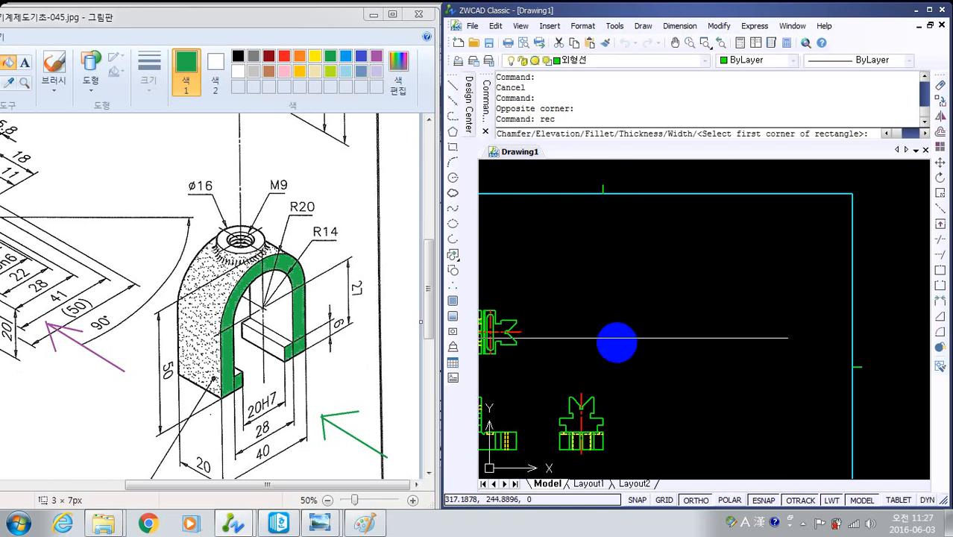
pyautogui.click(621, 327)
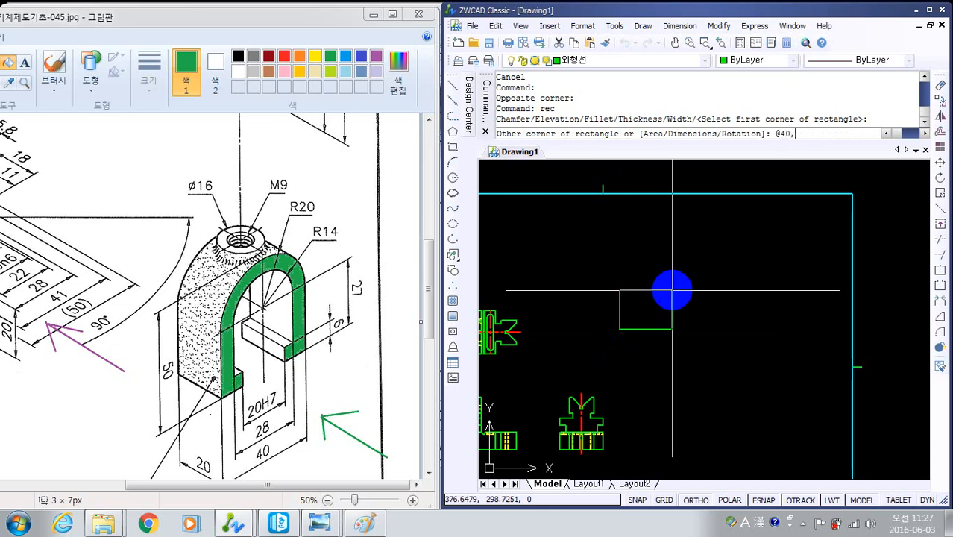
pyautogui.write('@40,50')
pyautogui.press('Return')
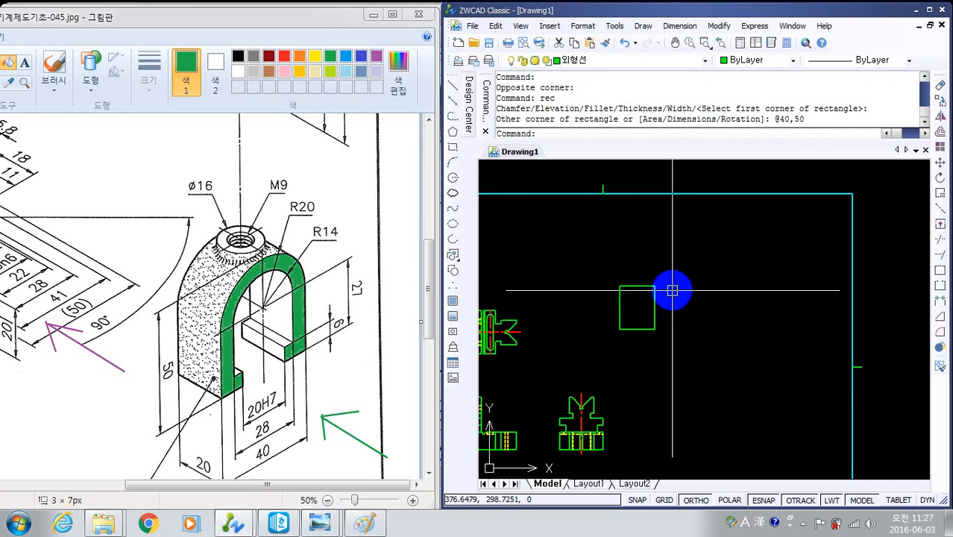
# - Draw a vertical line from the midpoint of the rectangle's top edge to the midpoint of its bottom edge
pyautogui.scroll(4, 672, 290)
pyautogui.moveTo(638, 326)
pyautogui.mouseDown(button='middle')
pyautogui.moveTo(708, 383)
pyautogui.moveTo(718, 374)
pyautogui.mouseUp(button='middle')
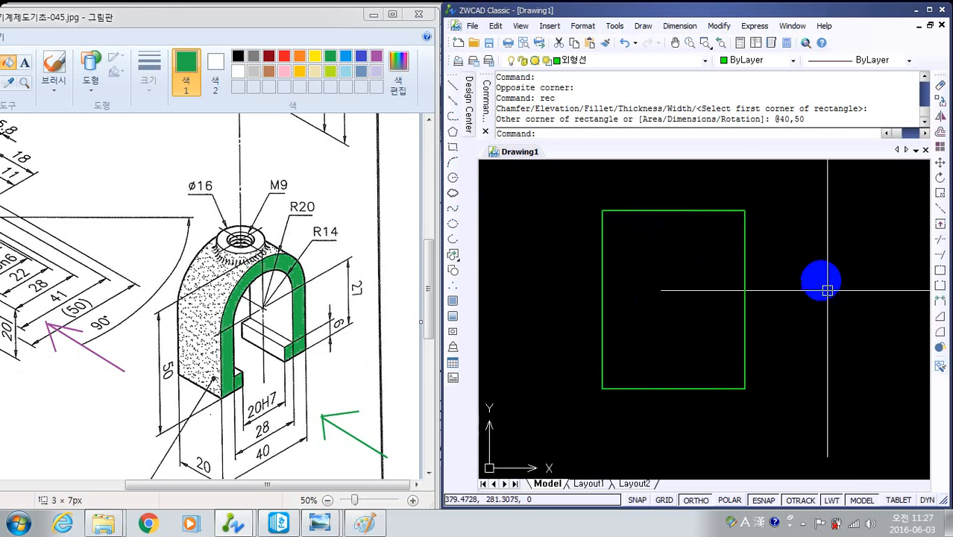
pyautogui.write('l')
pyautogui.press('Return')
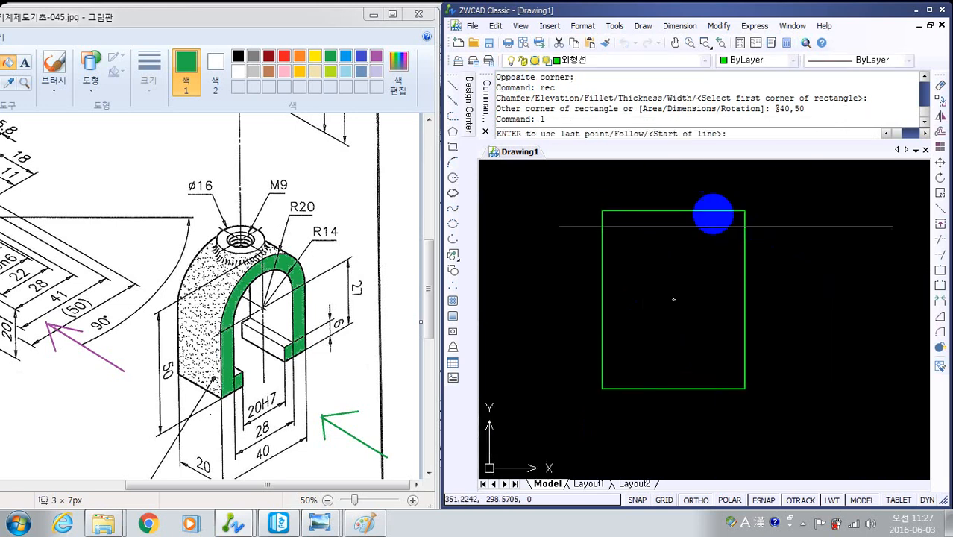
pyautogui.click(673, 211)
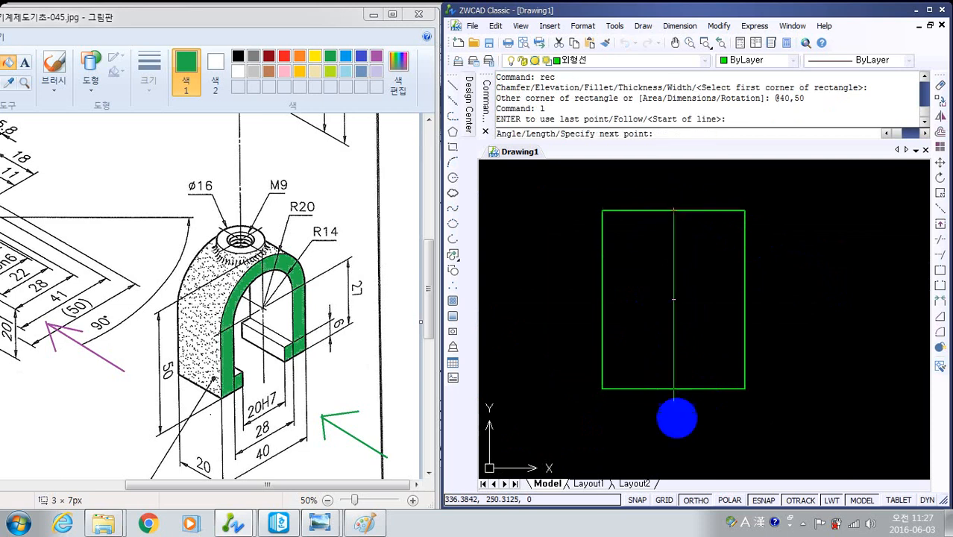
pyautogui.click(673, 389)
pyautogui.press('Return')
# - Move the vertical middle line to the 중심선 layer
pyautogui.moveTo(717, 453); pyautogui.dragTo(666, 266)
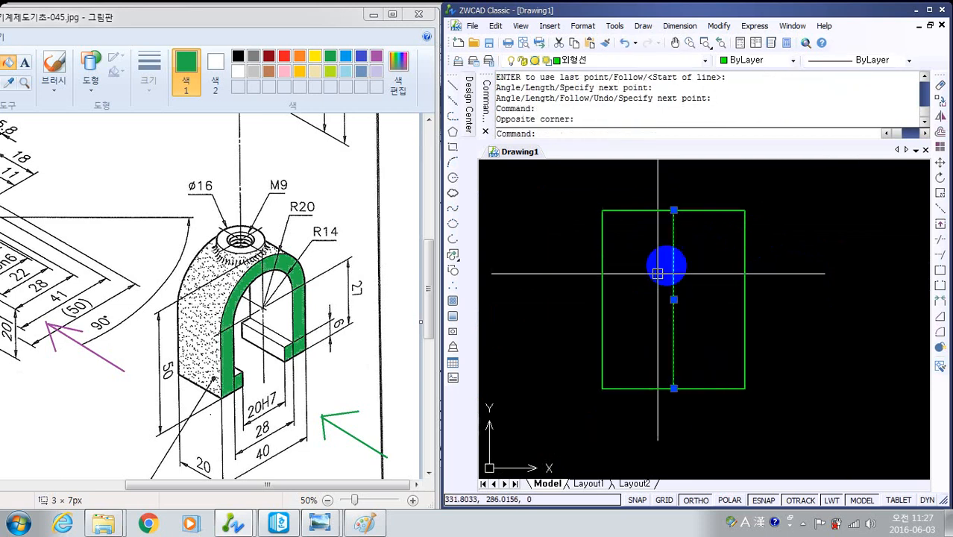
pyautogui.click(702, 64)
pyautogui.click(613, 123)
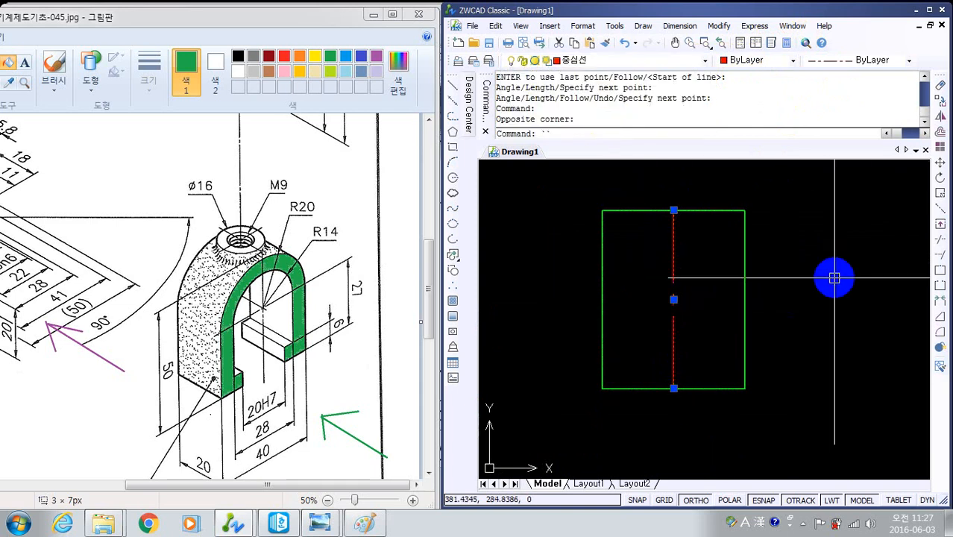
pyautogui.press('Return')
pyautogui.write('d')
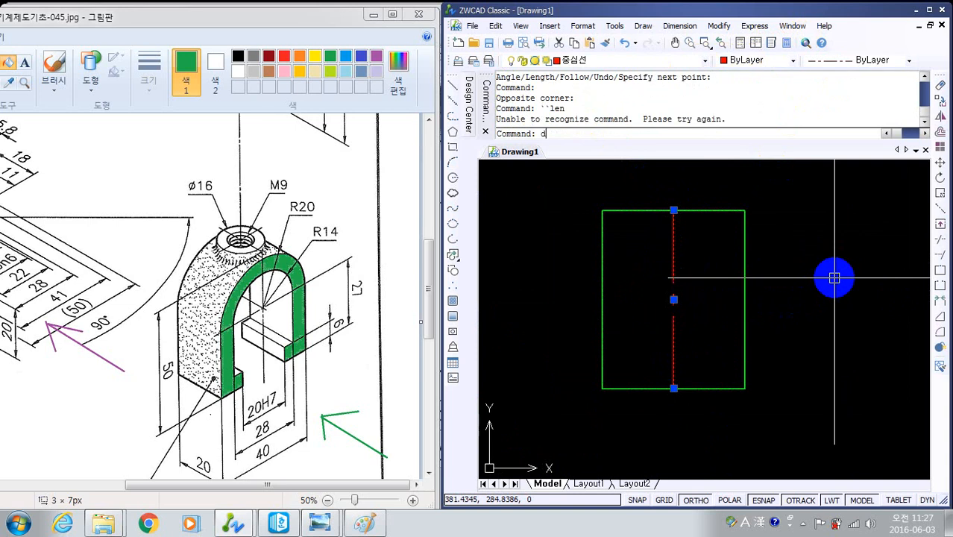
pyautogui.write('e')
pyautogui.press('Return')
pyautogui.press('Escape')
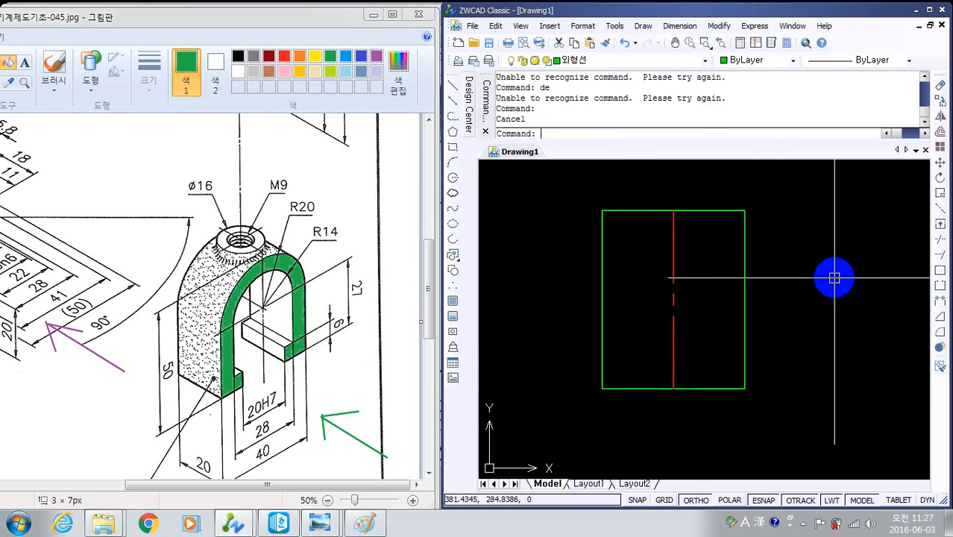
# - Lengthen the vertical centre line by 5 at both its upper and lower ends
pyautogui.write('le')
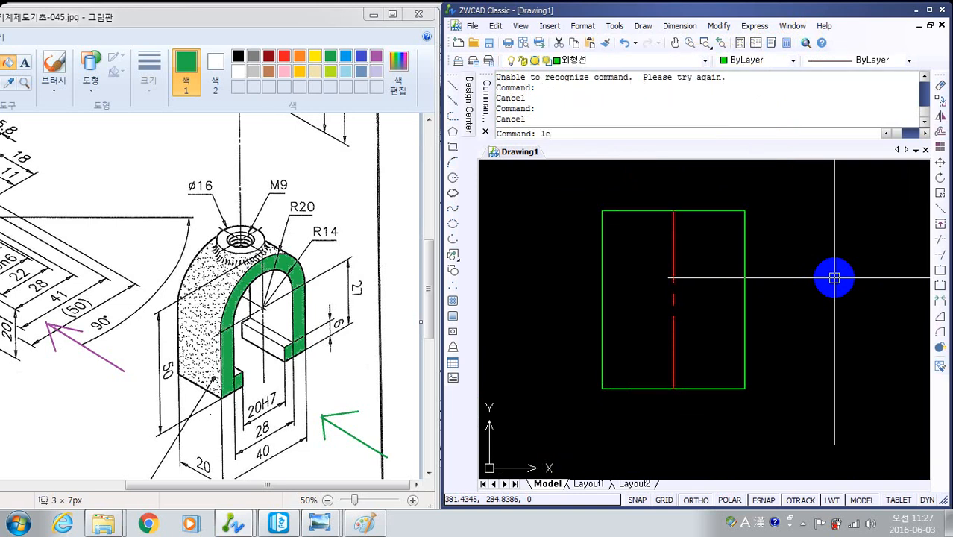
pyautogui.write('n')
pyautogui.press('Return')
pyautogui.write('de')
pyautogui.press('Return')
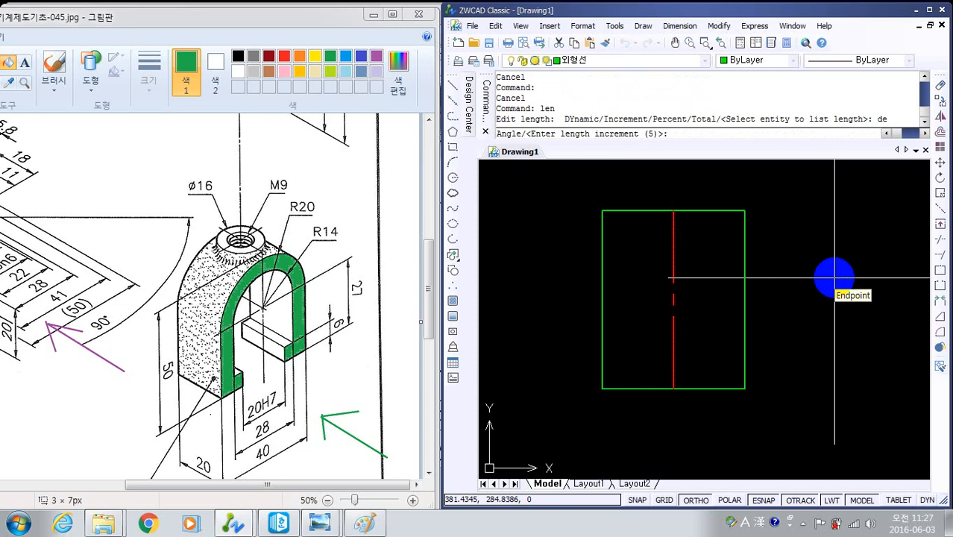
pyautogui.press('Return')
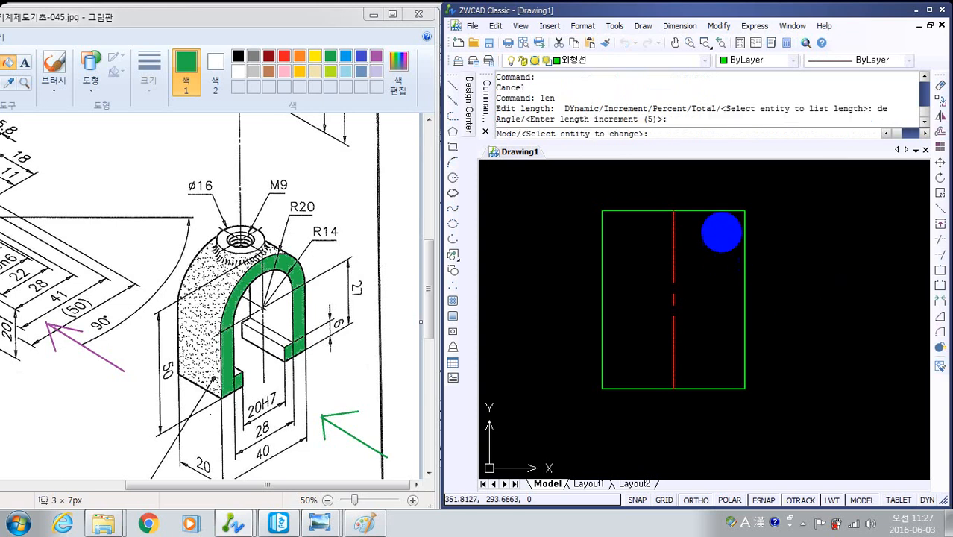
pyautogui.click(672, 227)
pyautogui.click(671, 365)
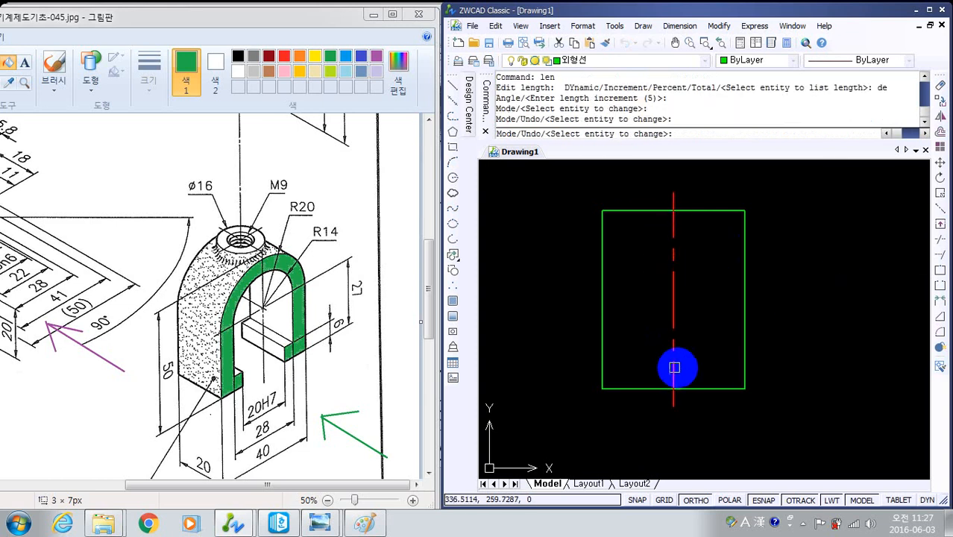
pyautogui.press('Escape')
# - Explode the clamp's outer rectangle into separate lines
pyautogui.click(784, 434)
pyautogui.click(724, 343)
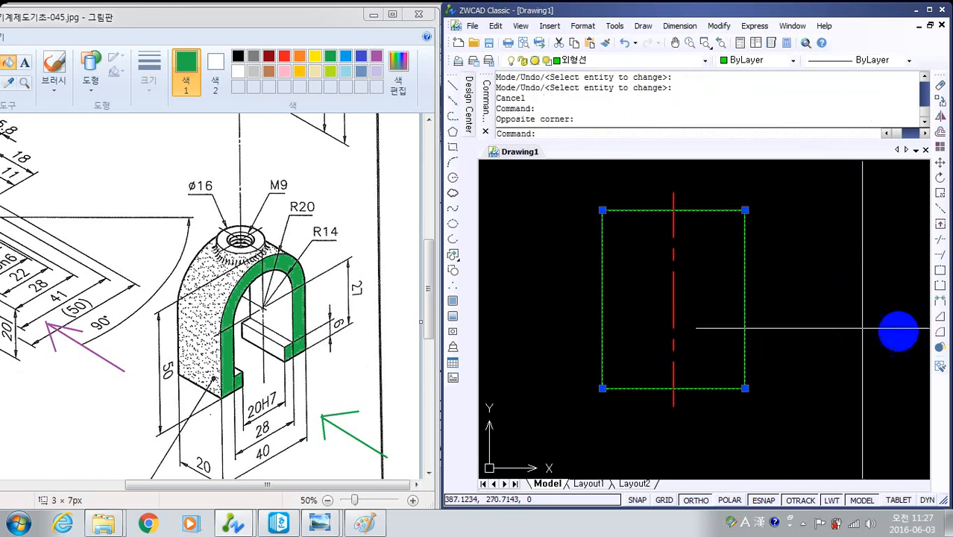
pyautogui.click(941, 349)
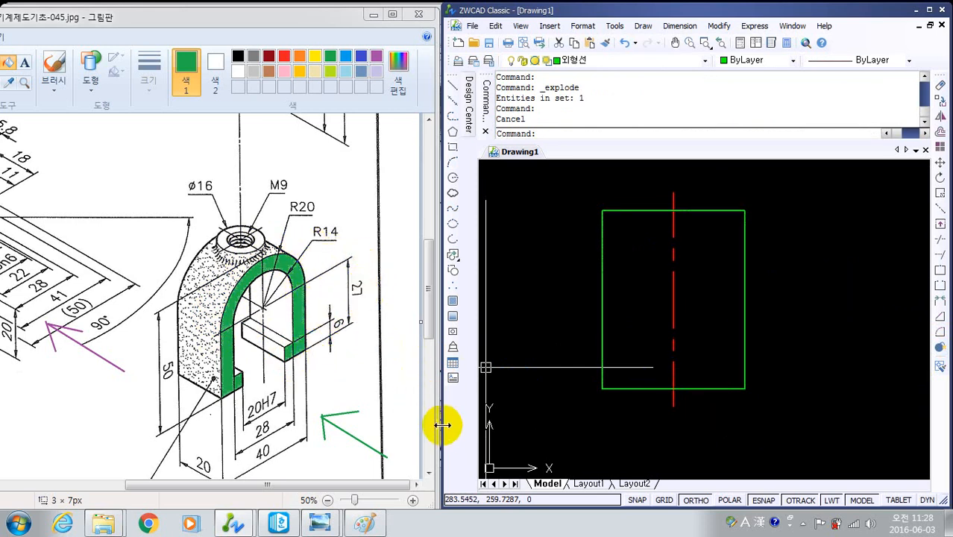
# - Offset the outline's bottom edge upward by 27
pyautogui.press('Return')
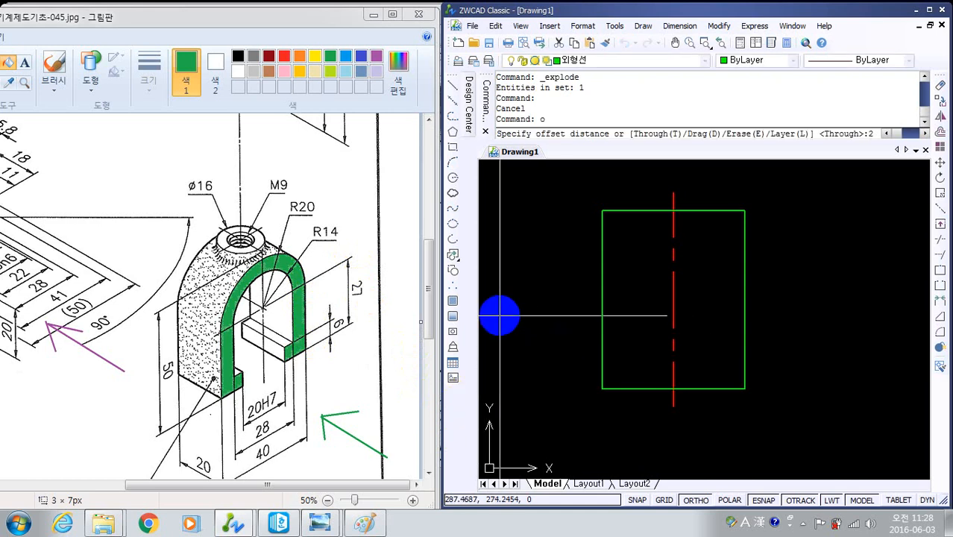
pyautogui.press('Return')
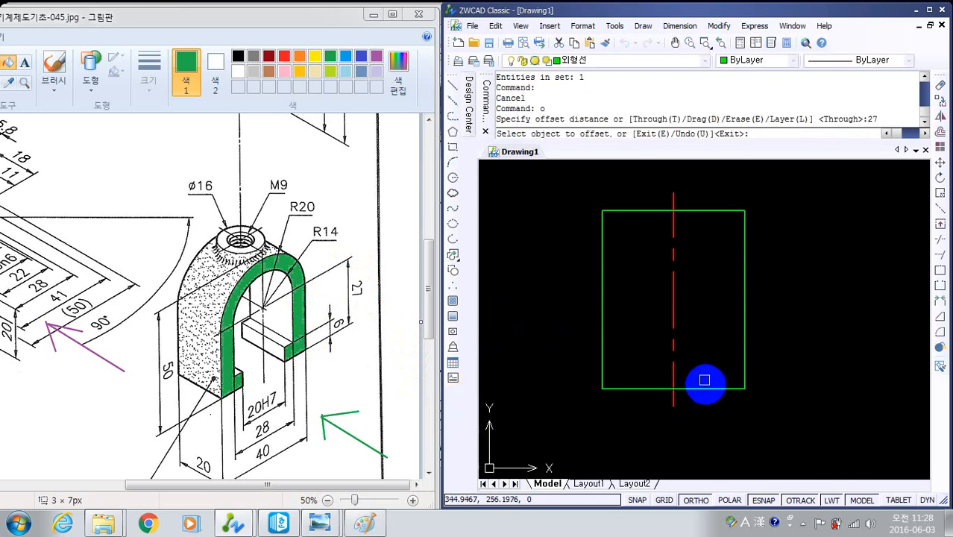
pyautogui.click(703, 387)
pyautogui.click(699, 334)
pyautogui.press('Escape')
pyautogui.press('Escape')
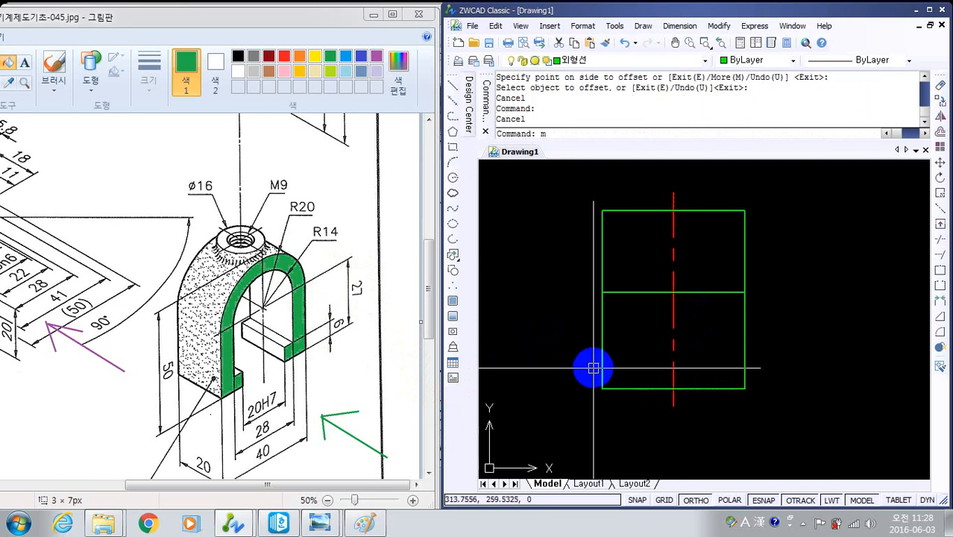
# - Match the offset horizontal line's properties to the vertical centre line
pyautogui.write('ma')
pyautogui.press('Return')
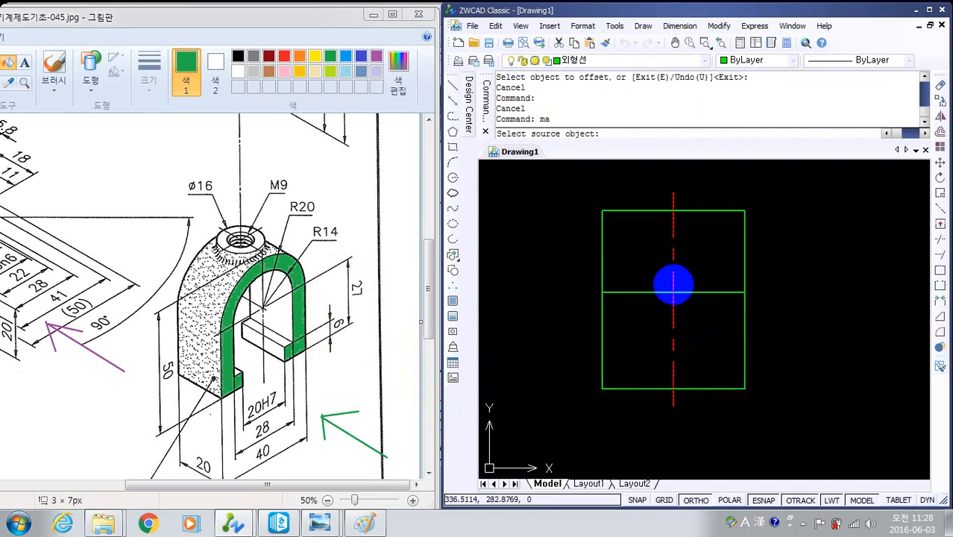
pyautogui.click(674, 282)
pyautogui.click(680, 291)
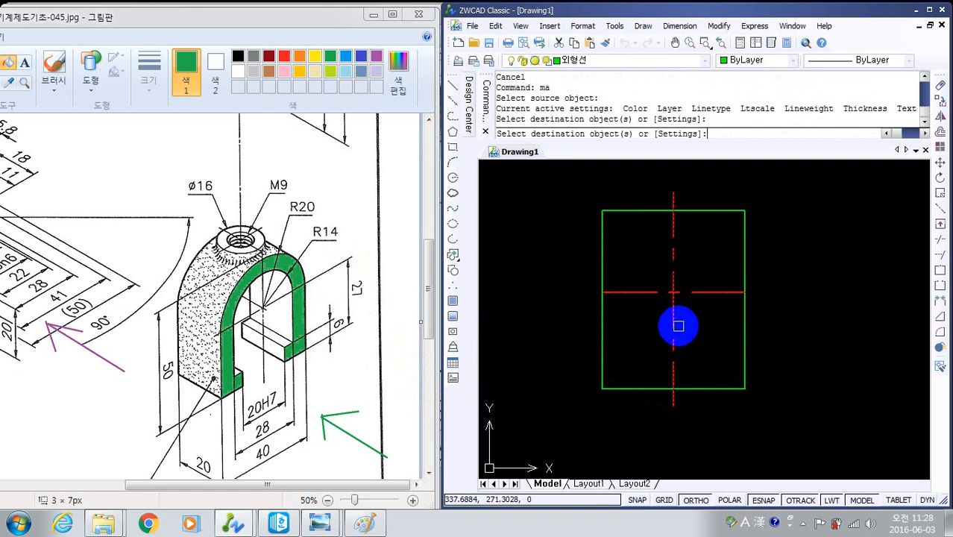
pyautogui.press('Escape')
pyautogui.press('Escape')
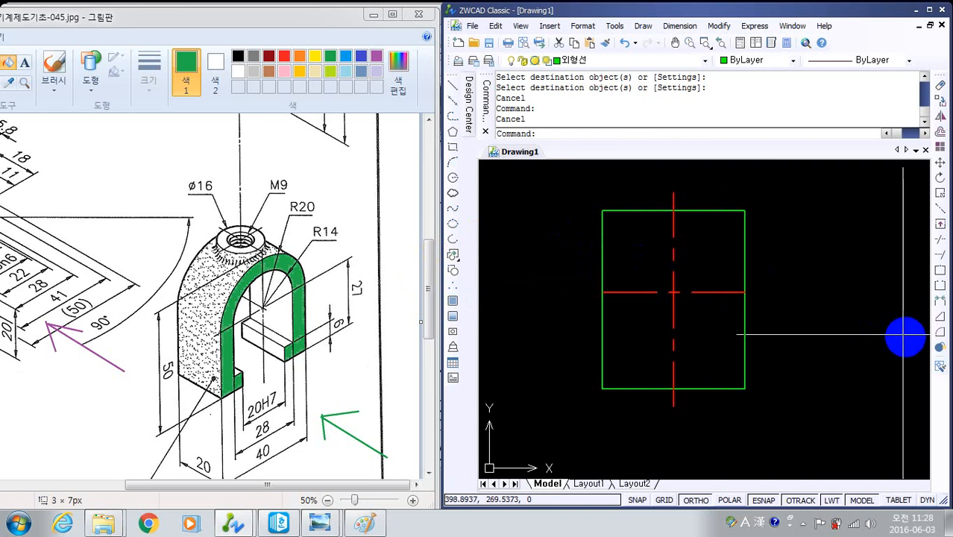
# - Try a three-point arc from the horizontal centre line's right end through the top edge's midpoint to its left end, and undo it
pyautogui.write('a')
pyautogui.press('Return')
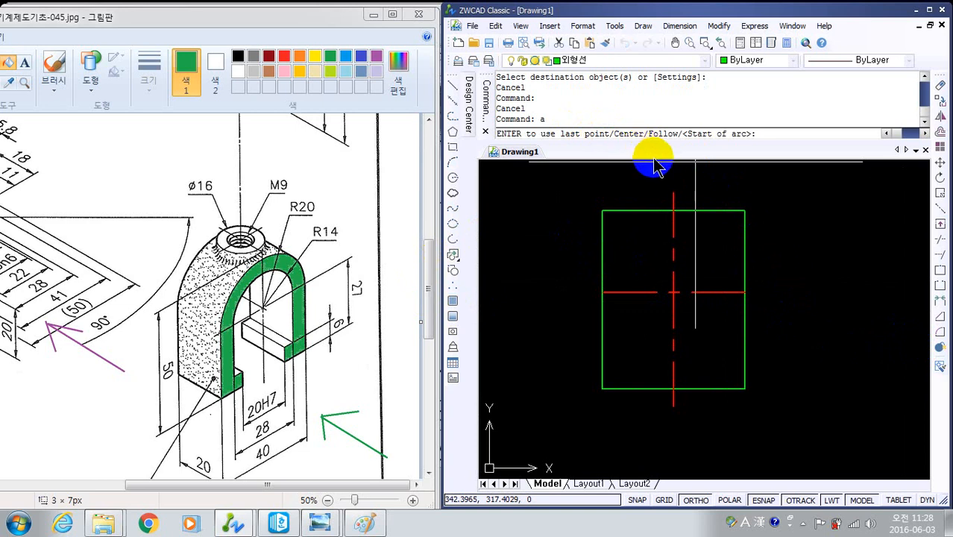
pyautogui.click(744, 292)
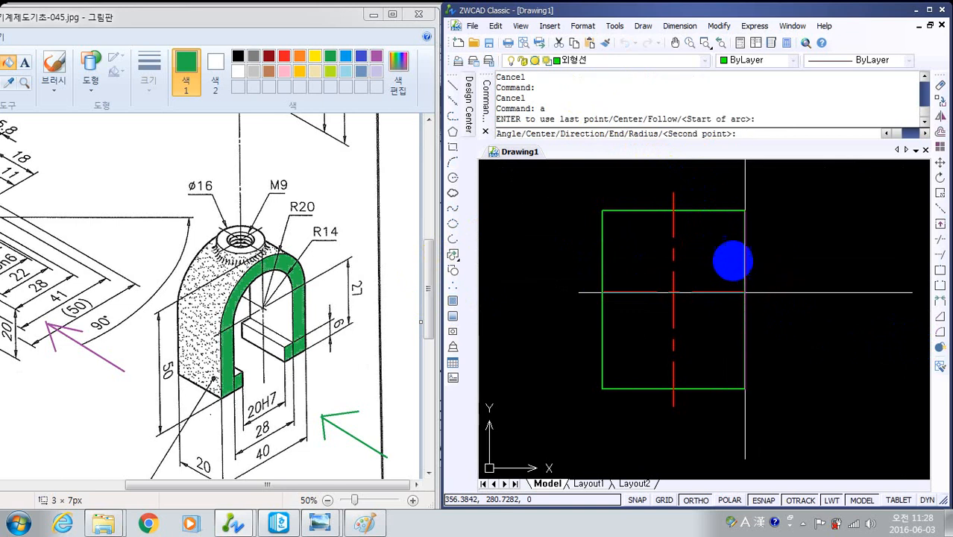
pyautogui.click(675, 212)
pyautogui.click(603, 292)
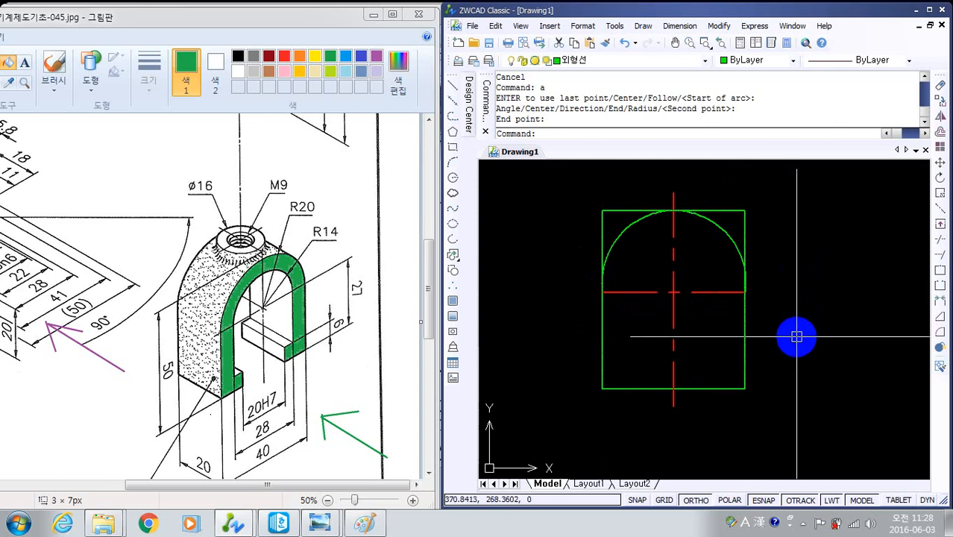
pyautogui.hotkey('ctrl', 'z')
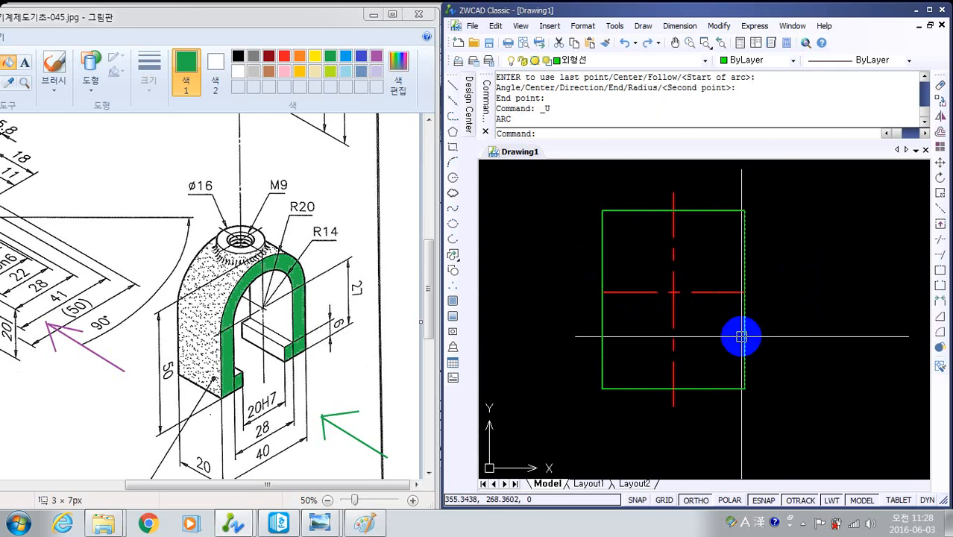
# - Draw an upper semicircular arc centred on the centre lines' intersection, from the horizontal centre line's right end to its left end
pyautogui.write('a')
pyautogui.press('Return')
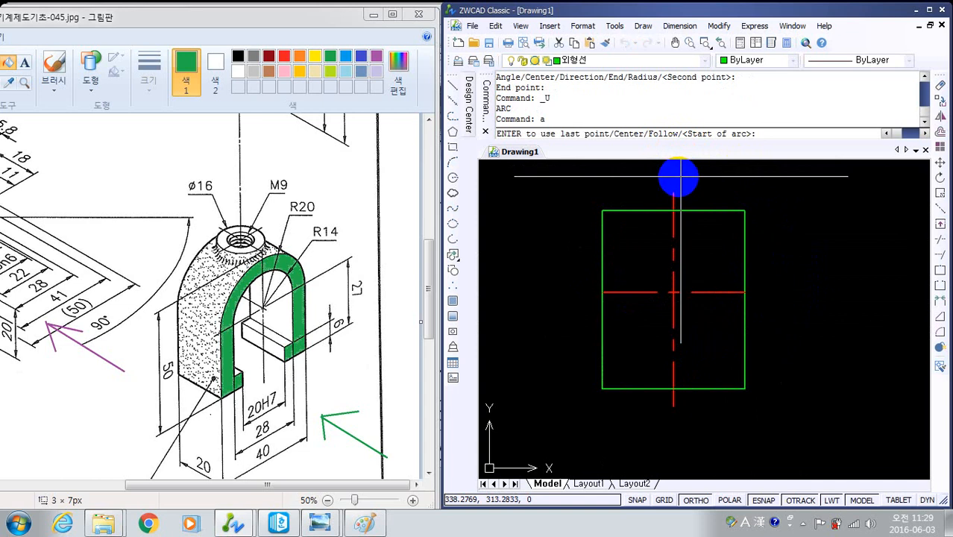
pyautogui.write('c')
pyautogui.press('Return')
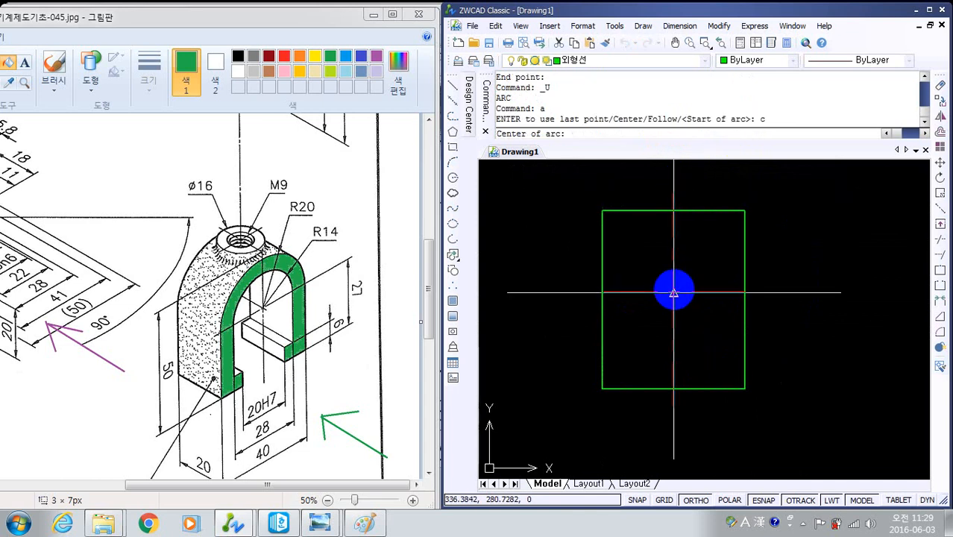
pyautogui.scroll(5, 673, 292)
pyautogui.click(673, 313)
pyautogui.scroll(-5, 755, 352)
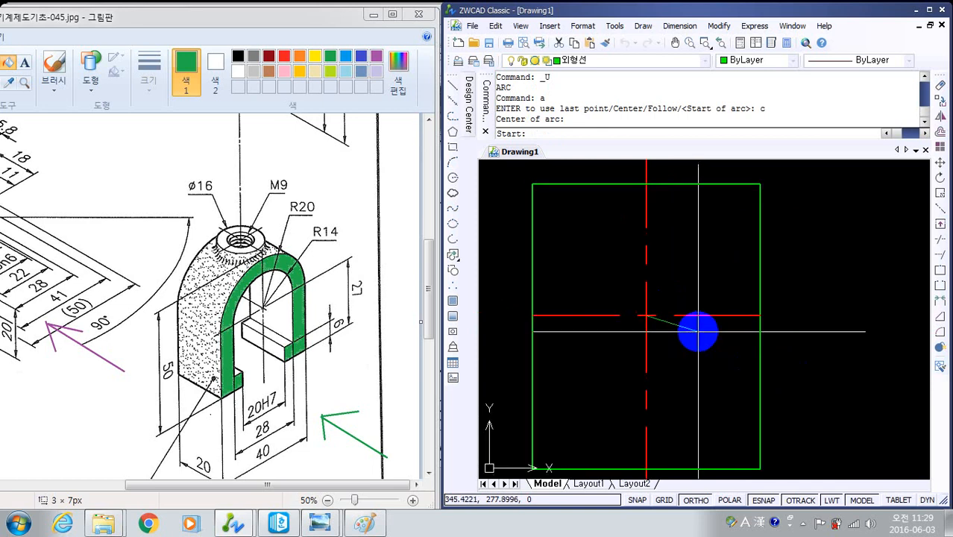
pyautogui.click(758, 316)
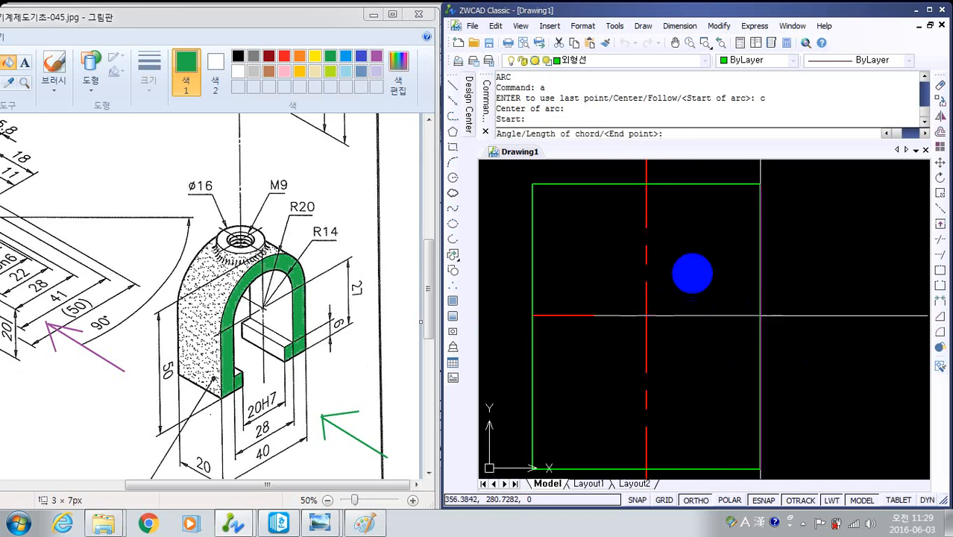
pyautogui.click(537, 310)
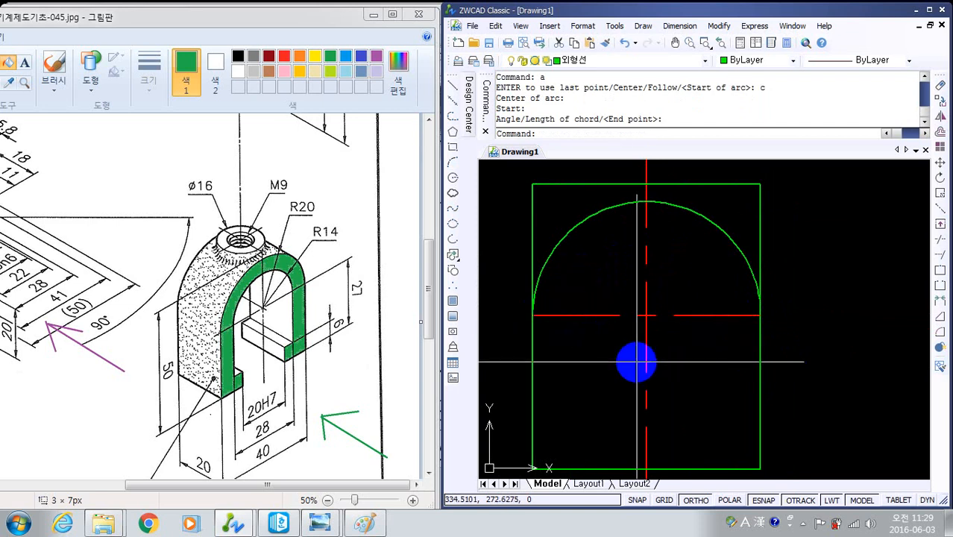
pyautogui.press('Escape')
pyautogui.scroll(-2, 726, 320)
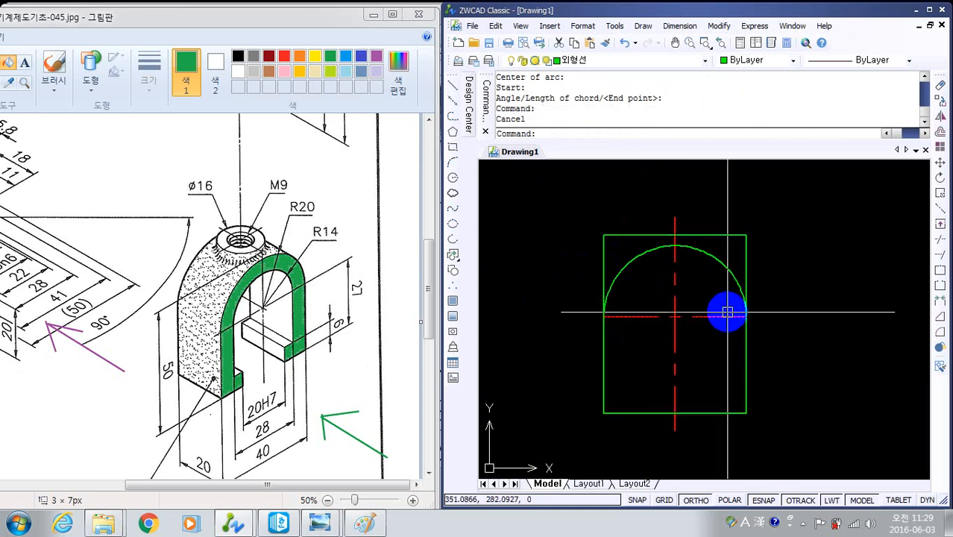
pyautogui.moveTo(725, 313); pyautogui.dragTo(728, 279, button='middle')
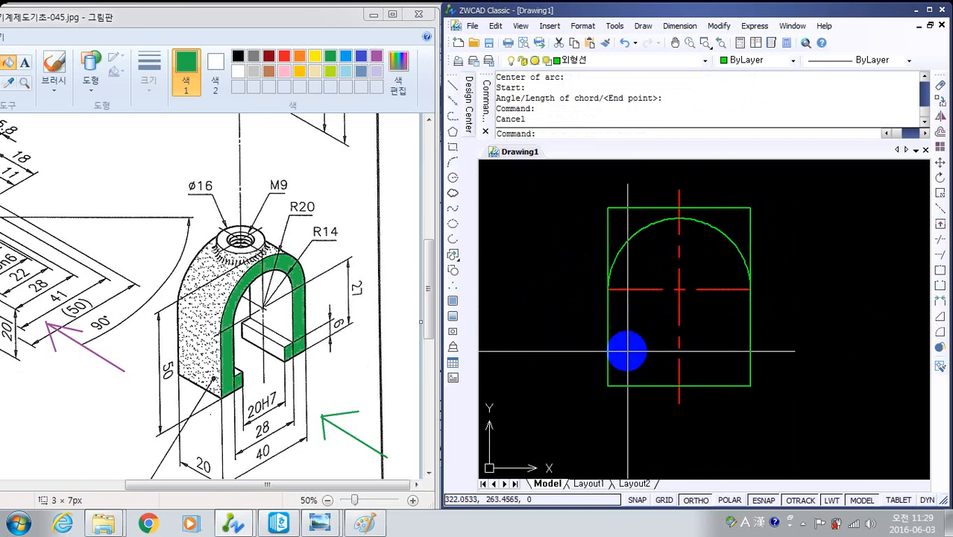
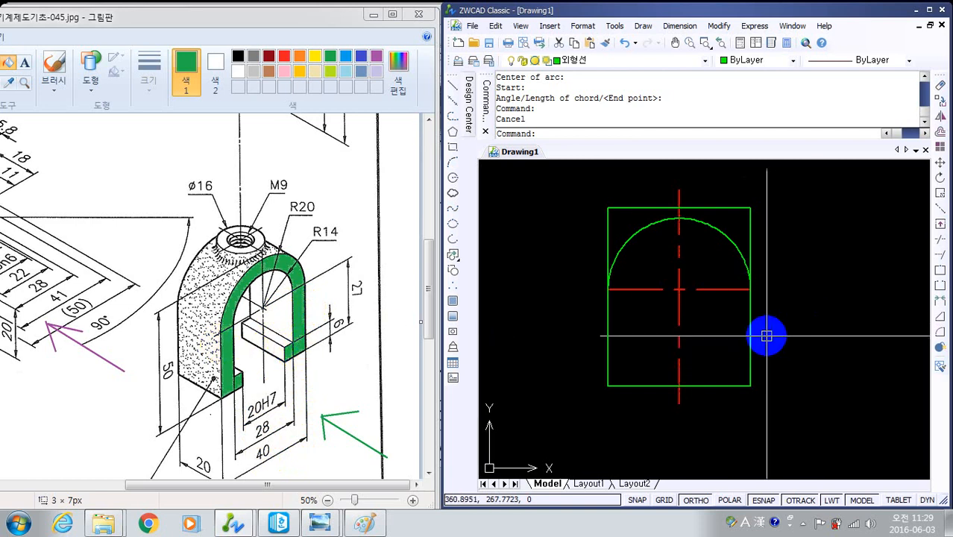
# - Offset the arch arc, both outer side edges and the bottom edge inward by 6
pyautogui.press('Escape')
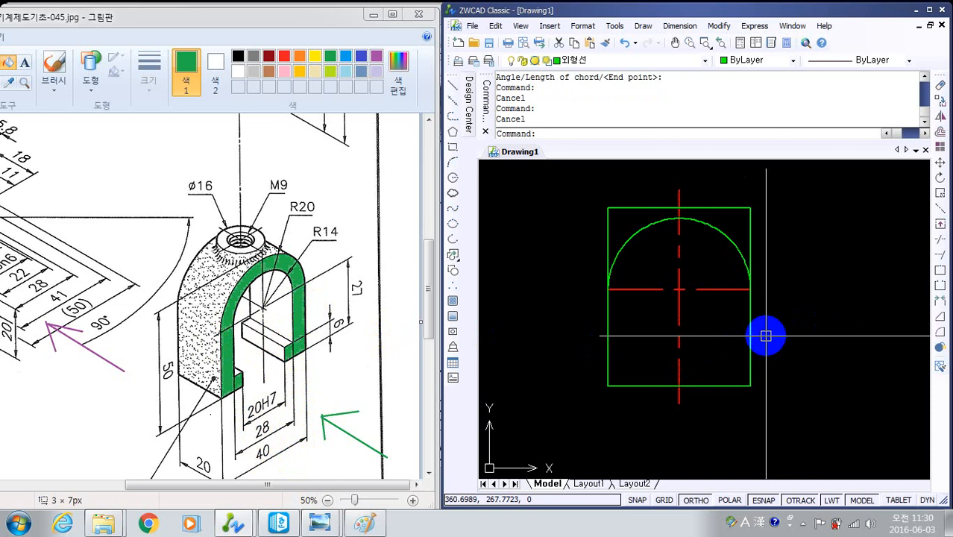
pyautogui.write('o')
pyautogui.press('Return')
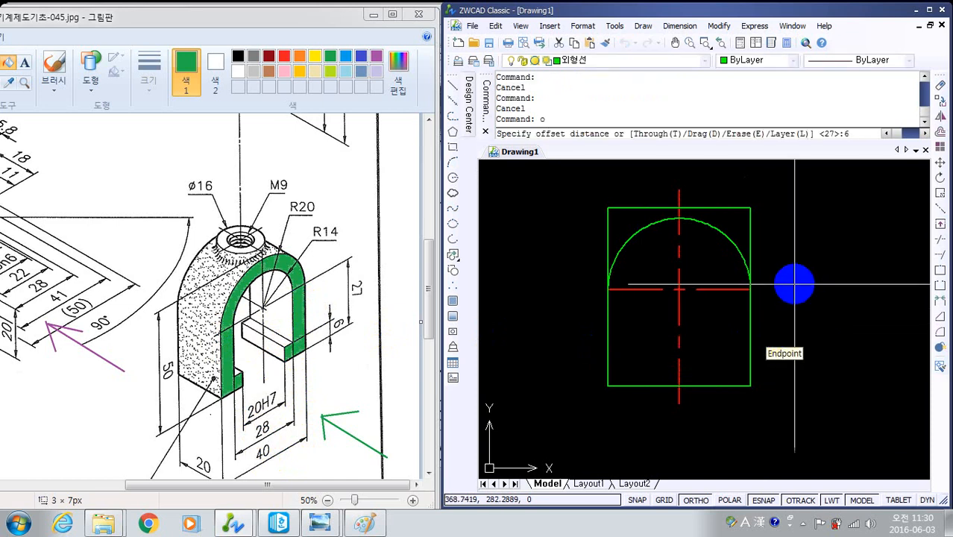
pyautogui.write('6')
pyautogui.press('Return')
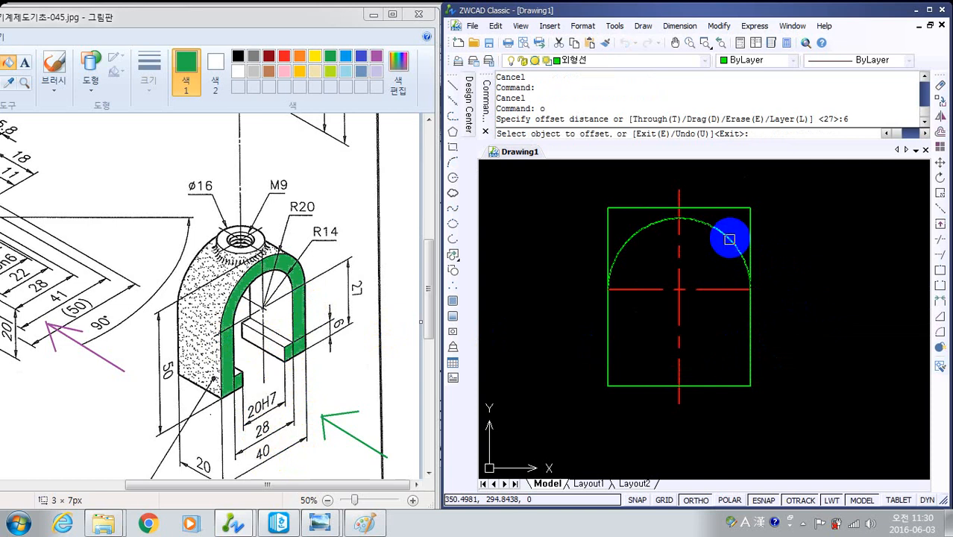
pyautogui.click(729, 239)
pyautogui.click(732, 287)
pyautogui.click(750, 319)
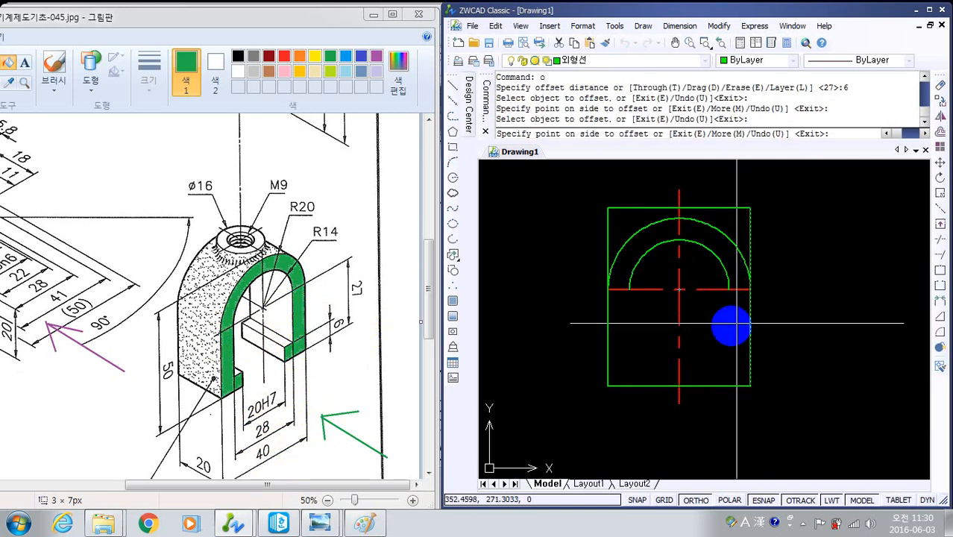
pyautogui.click(720, 329)
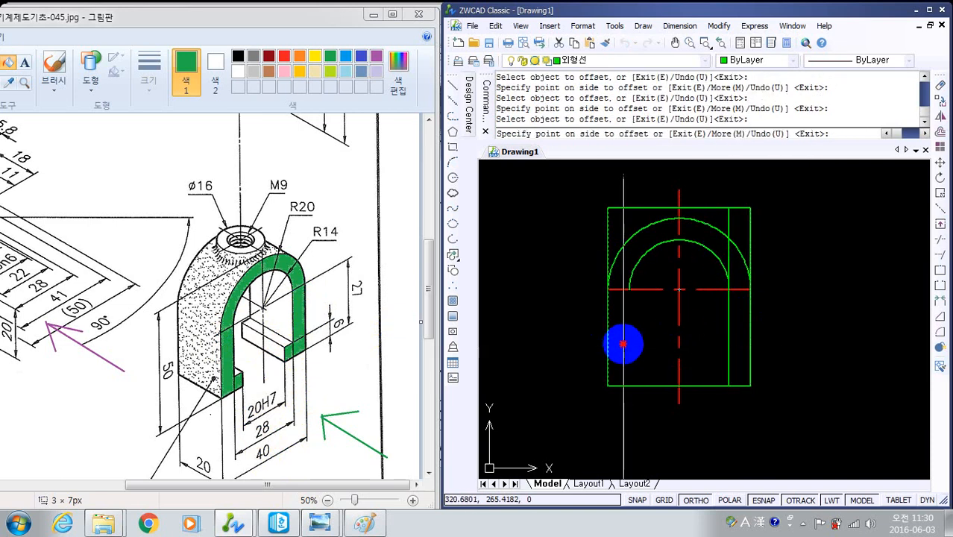
pyautogui.click(623, 341)
pyautogui.click(696, 386)
pyautogui.click(706, 359)
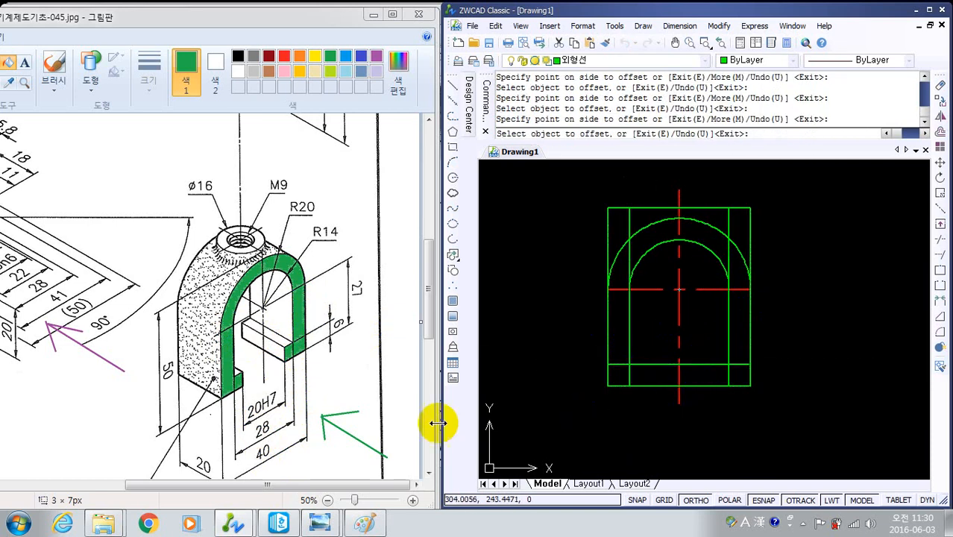
pyautogui.press('Escape')
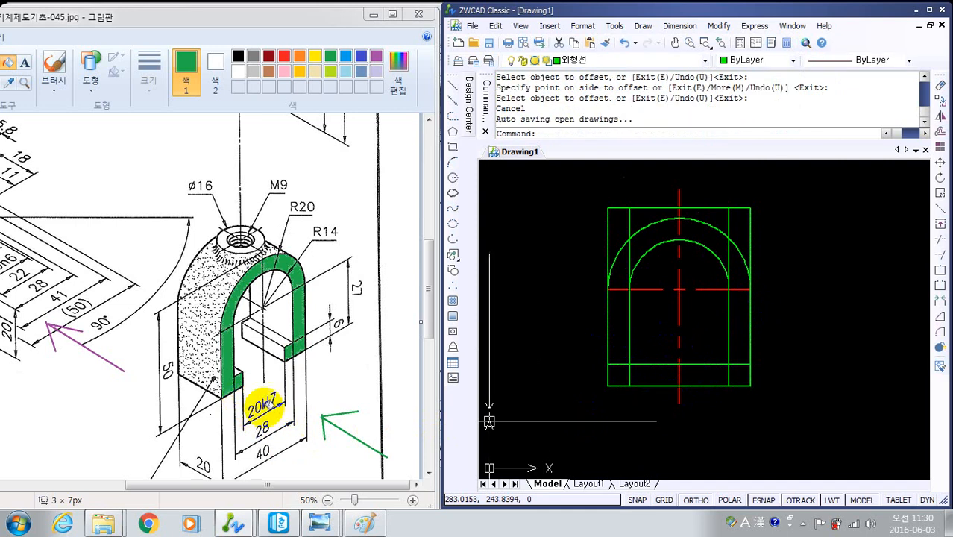
# - Draw a vertical multiline at scale 20 along the centre line, between the lower offset line and the bottom edge
pyautogui.click(634, 382)
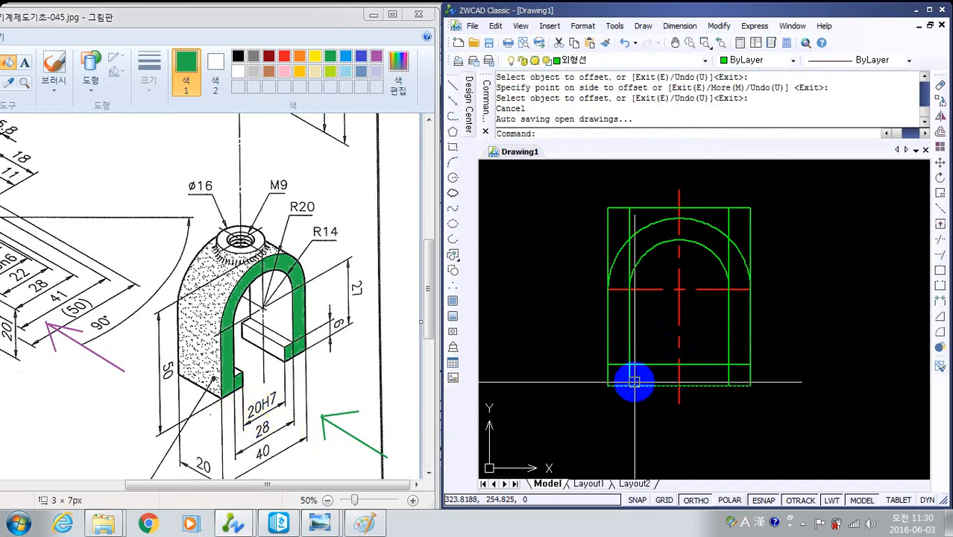
pyautogui.write('ml')
pyautogui.press('Return')
pyautogui.write('s')
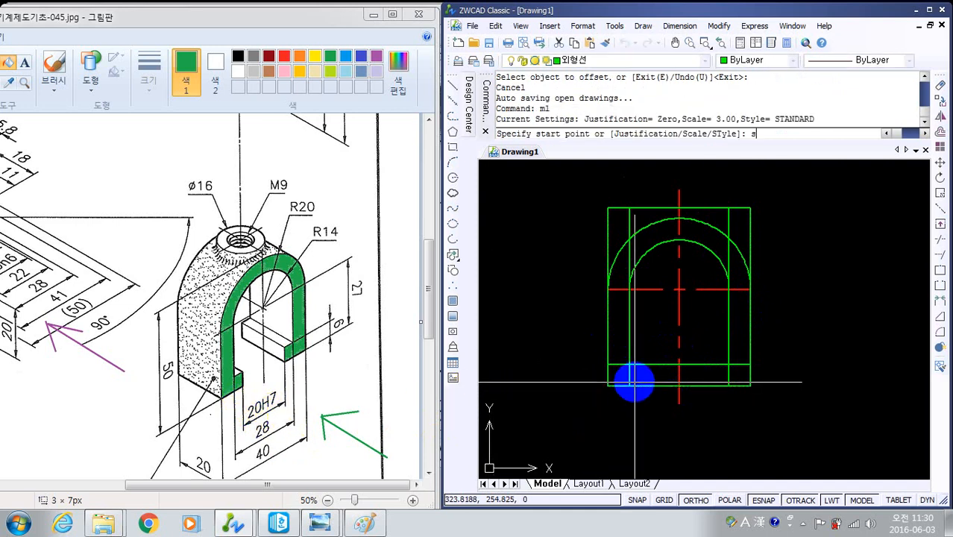
pyautogui.press('Return')
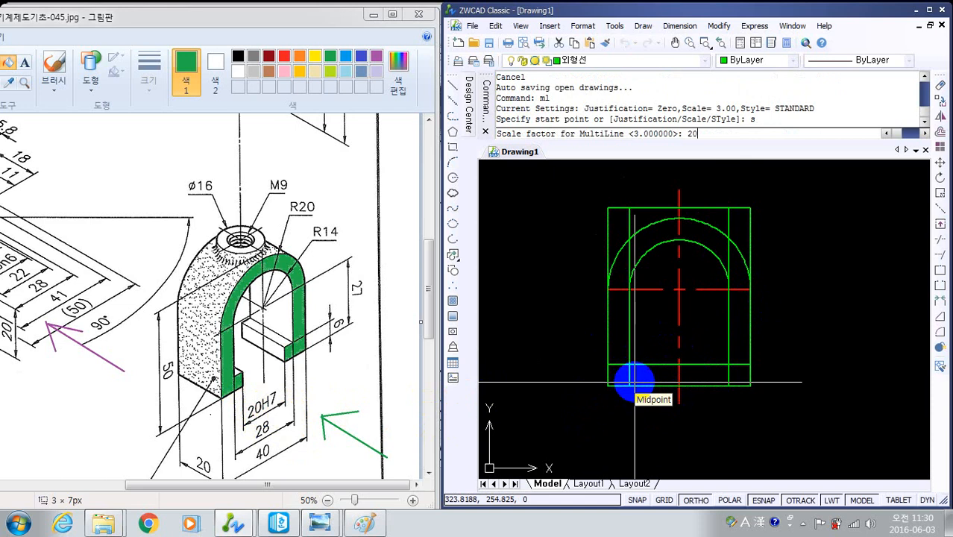
pyautogui.write('20')
pyautogui.press('Return')
pyautogui.click(679, 385)
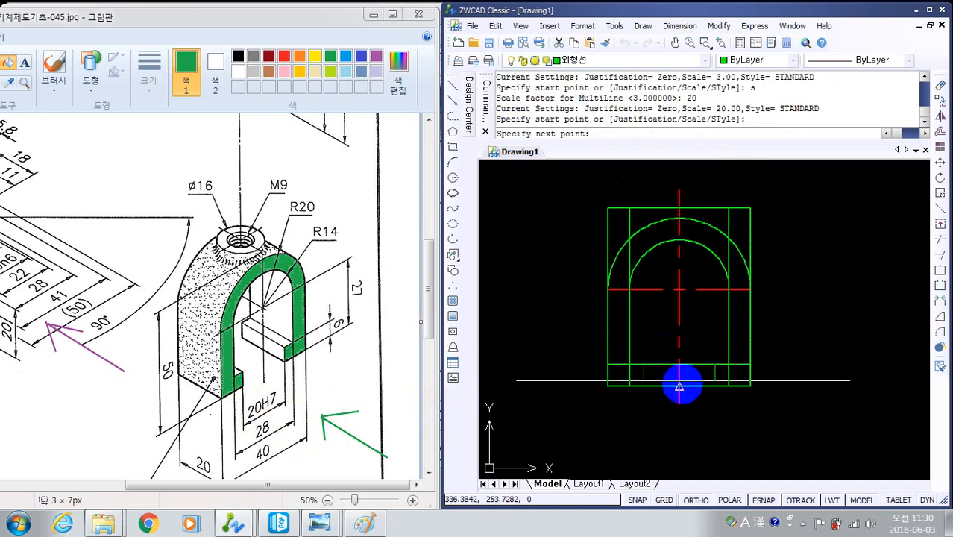
pyautogui.click(682, 384)
pyautogui.press('Return')
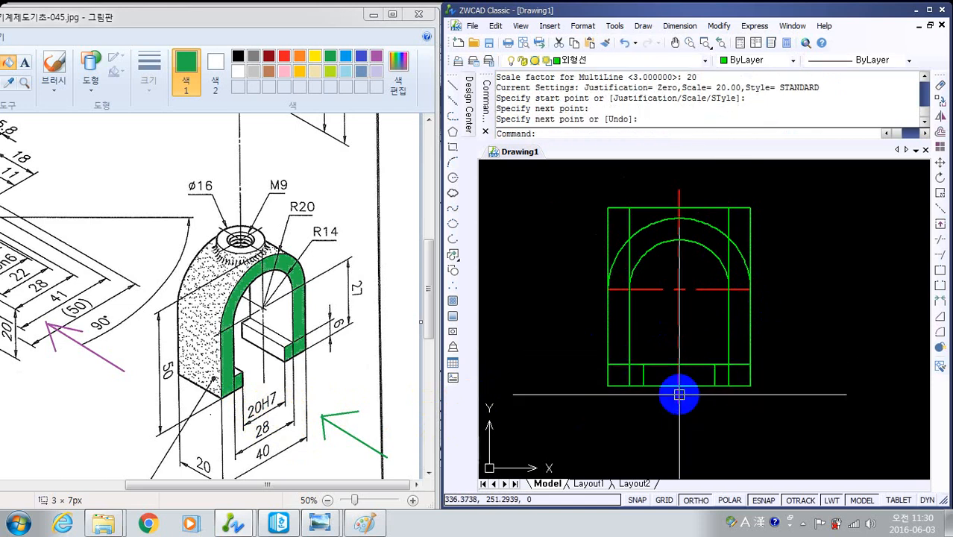
pyautogui.press('Escape')
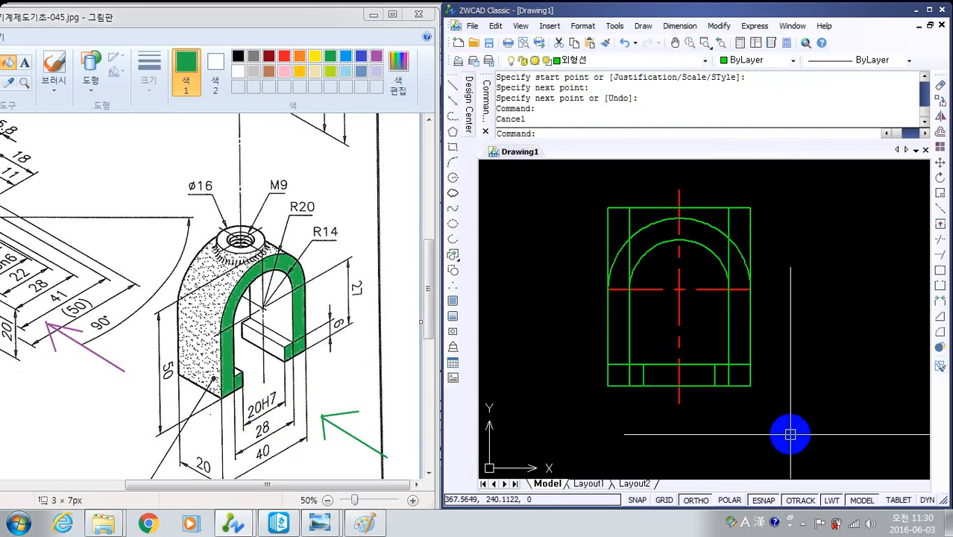
# - Trim away the bottom edge and the lower offset line between the two 20-wide opening lines
pyautogui.write('tr')
pyautogui.press('Return')
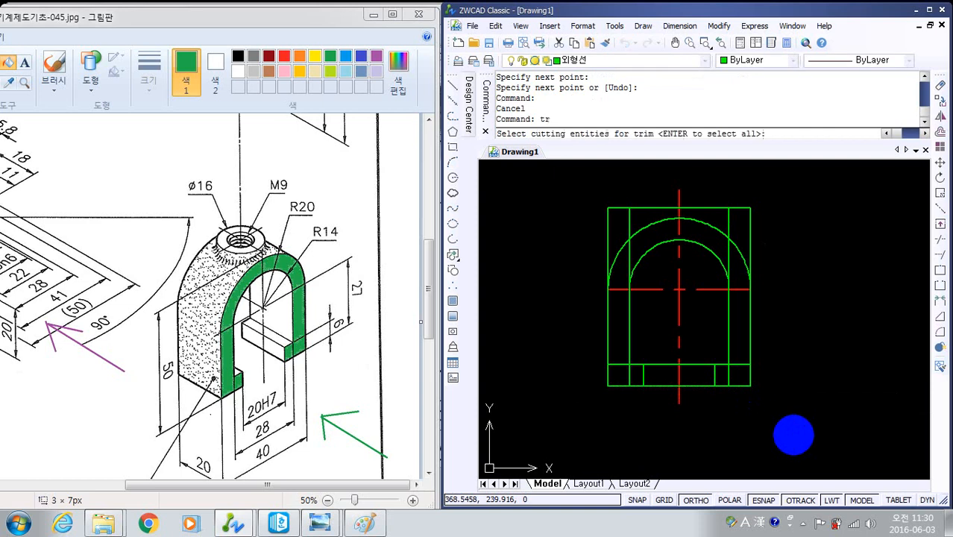
pyautogui.press('Return')
pyautogui.click(695, 414)
pyautogui.click(692, 359)
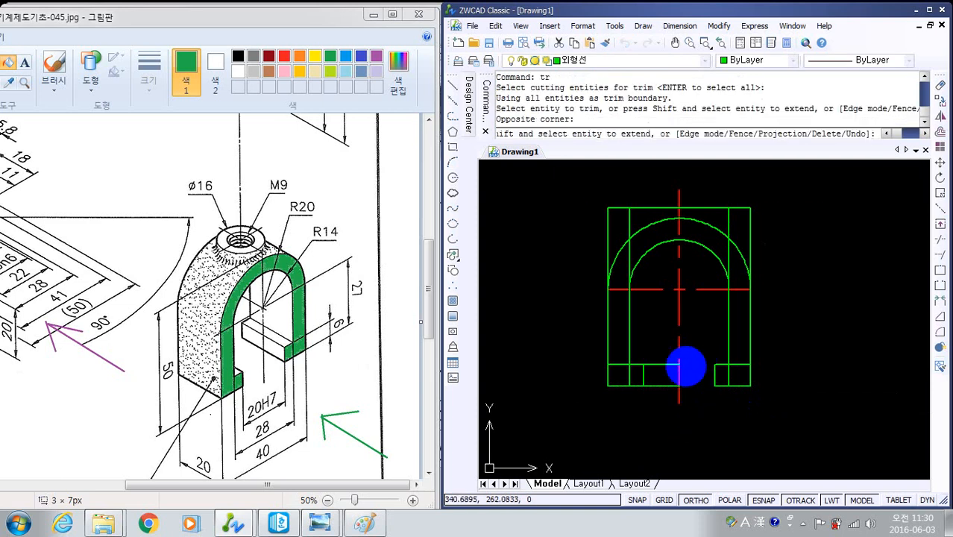
pyautogui.click(662, 408)
pyautogui.click(664, 343)
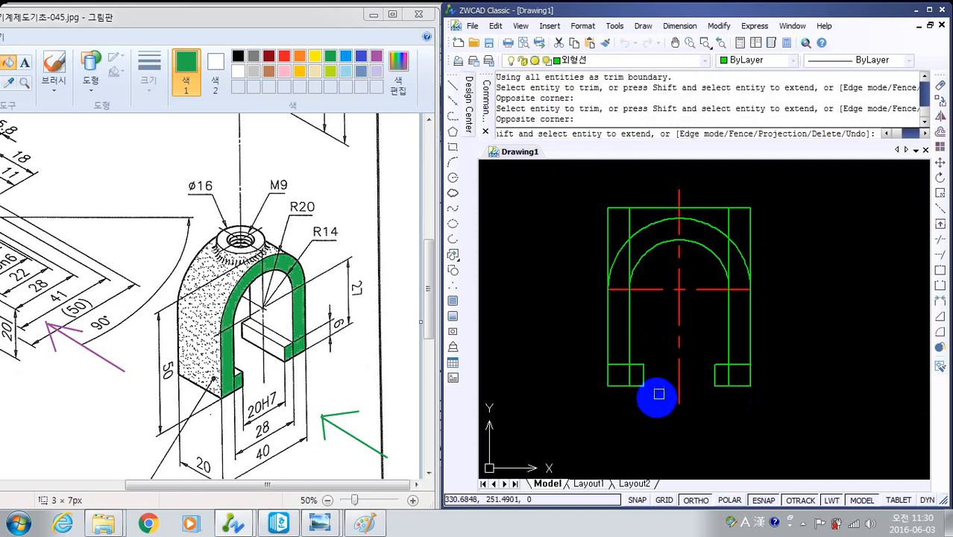
pyautogui.press('Return')
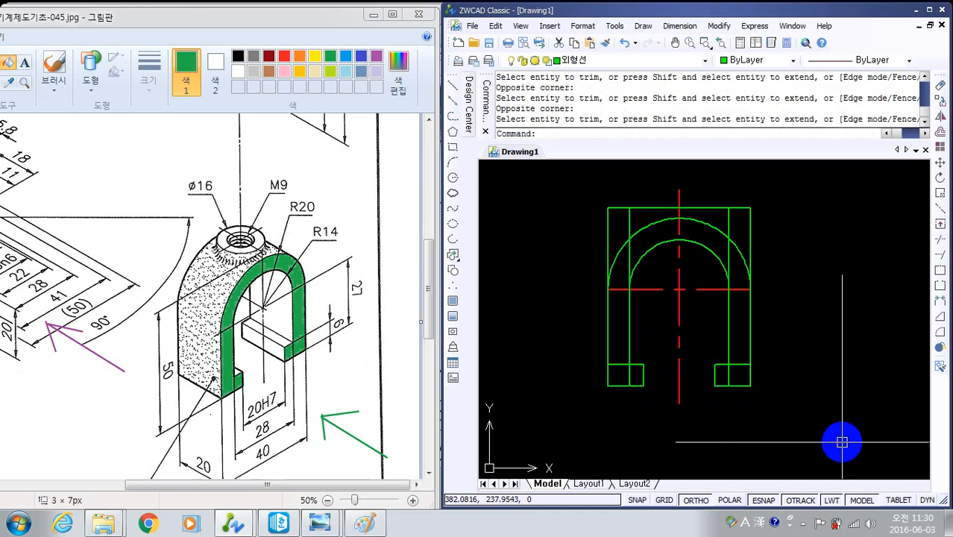
# - Trim the inner and outer vertical side lines above the arcs, using both arcs and the feet's upper lines as cutting edges
pyautogui.press('Return')
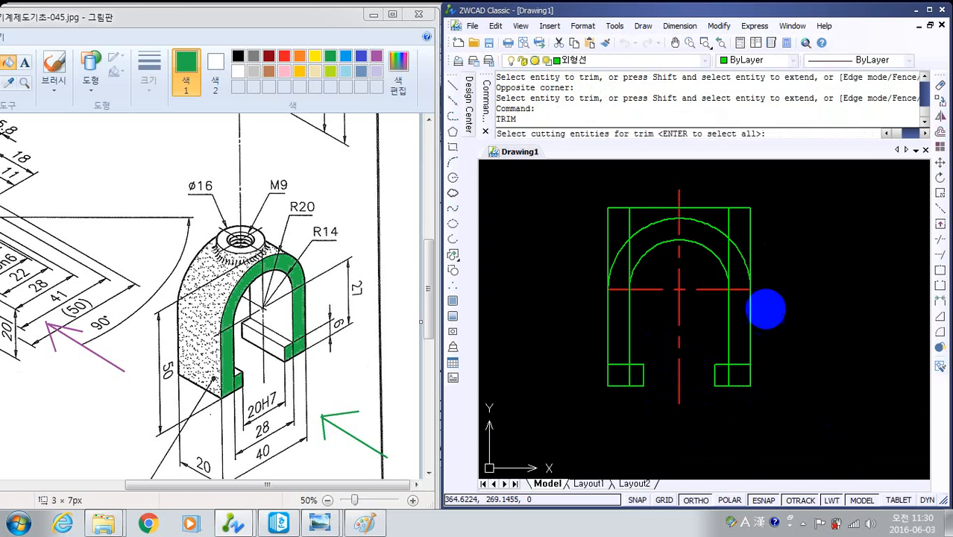
pyautogui.click(714, 259)
pyautogui.click(723, 234)
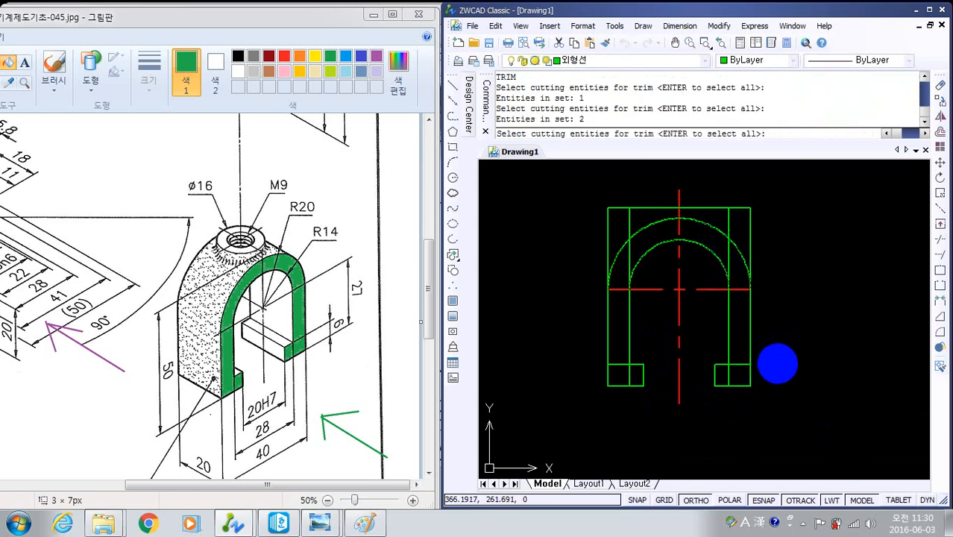
pyautogui.click(736, 364)
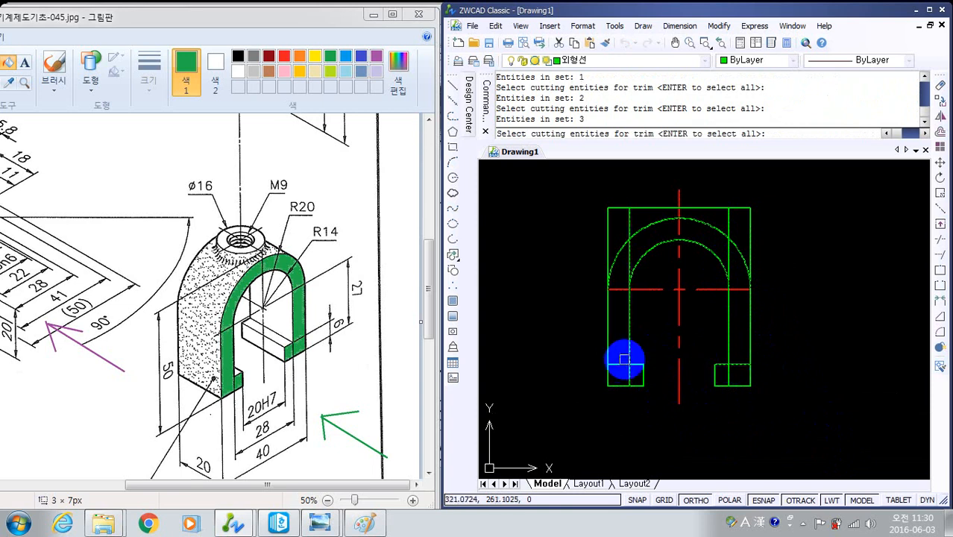
pyautogui.press('Return')
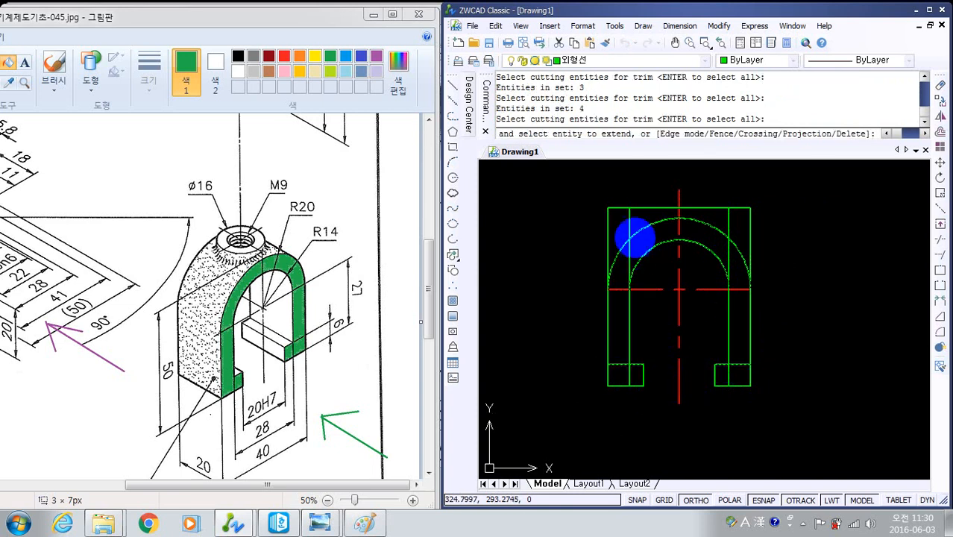
pyautogui.click(630, 223)
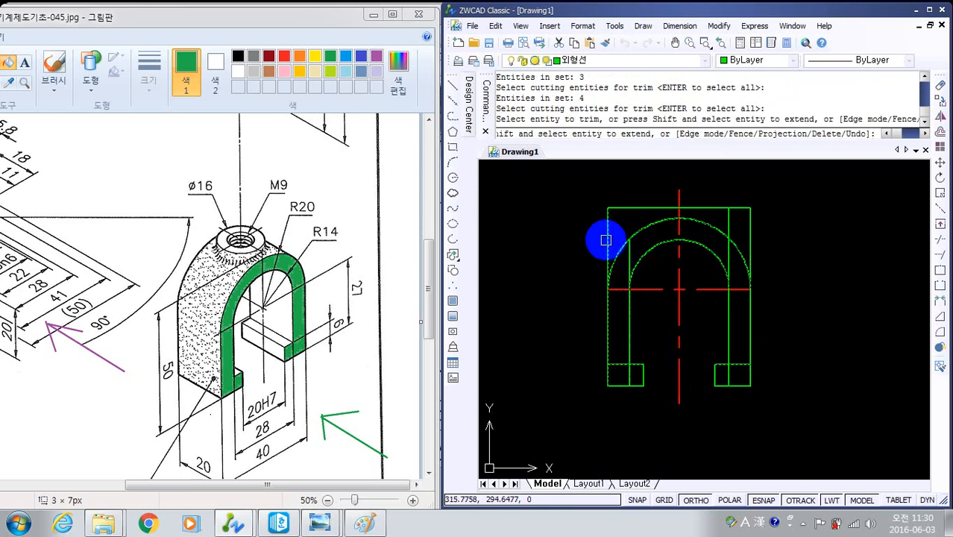
pyautogui.click(606, 240)
pyautogui.click(630, 262)
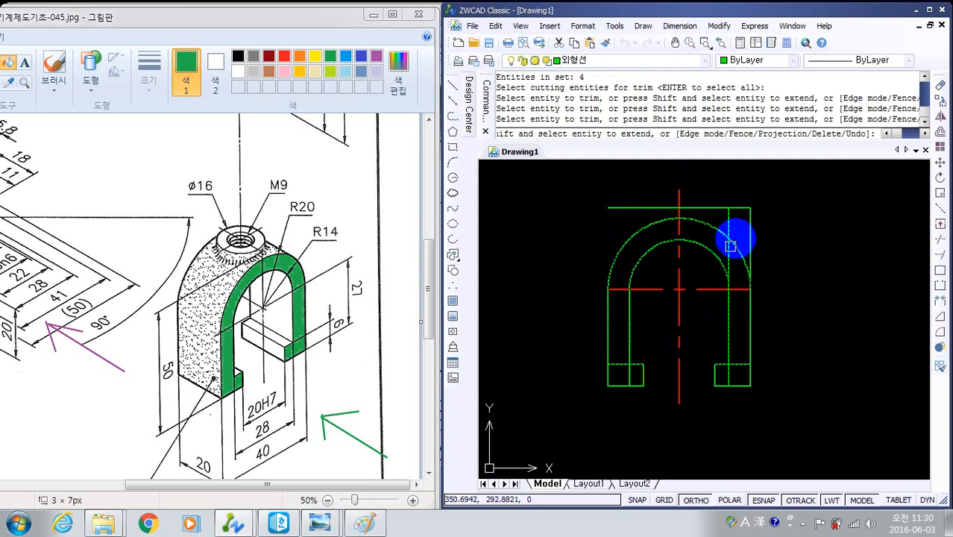
pyautogui.click(734, 225)
pyautogui.click(726, 253)
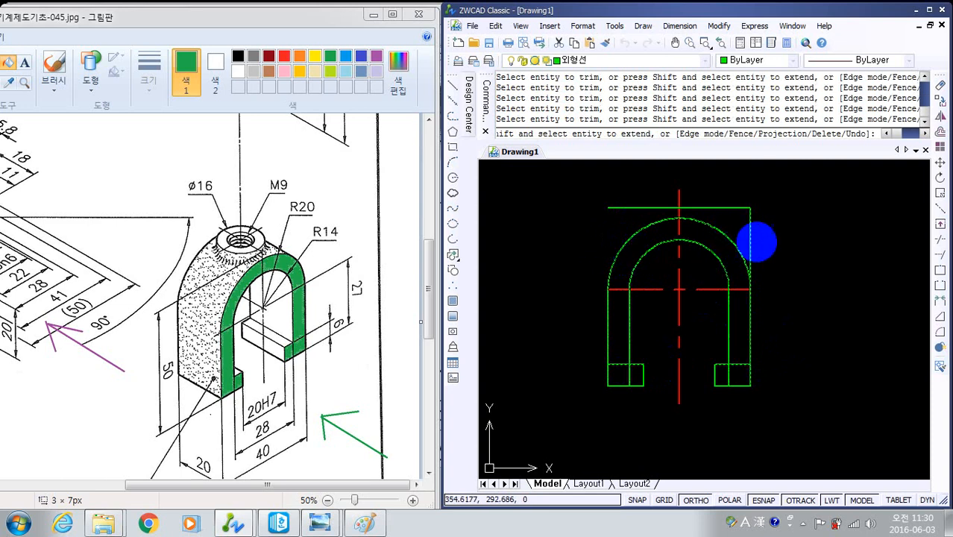
pyautogui.click(751, 237)
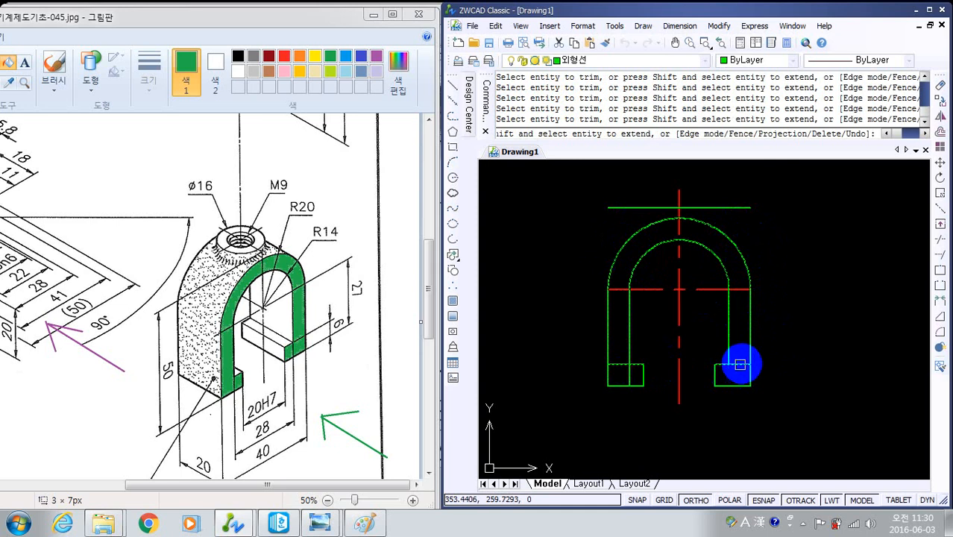
# - Trim the inner vertical lines inside both feet and the feet's upper lines between the inner and outer leg edges
pyautogui.click(734, 370)
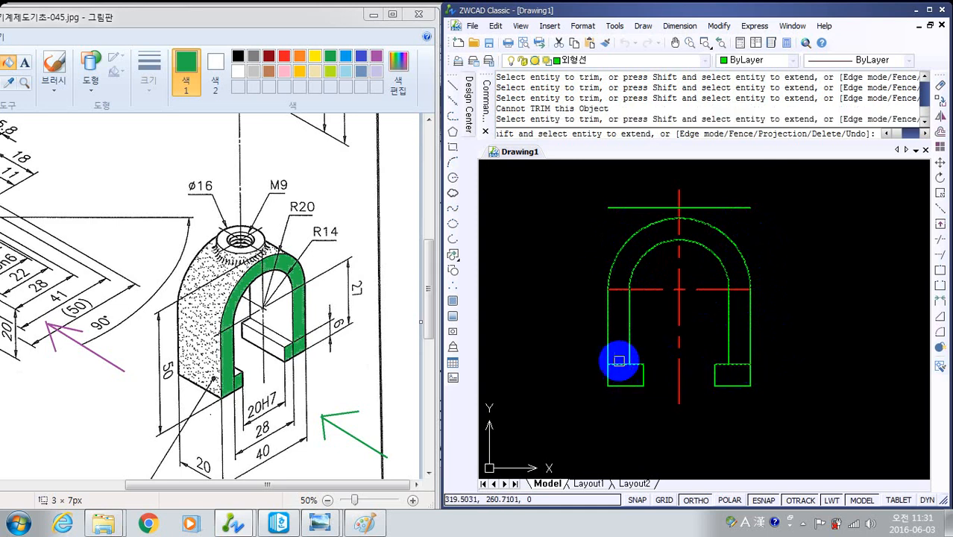
pyautogui.click(618, 361)
pyautogui.press('Return')
pyautogui.press('Return')
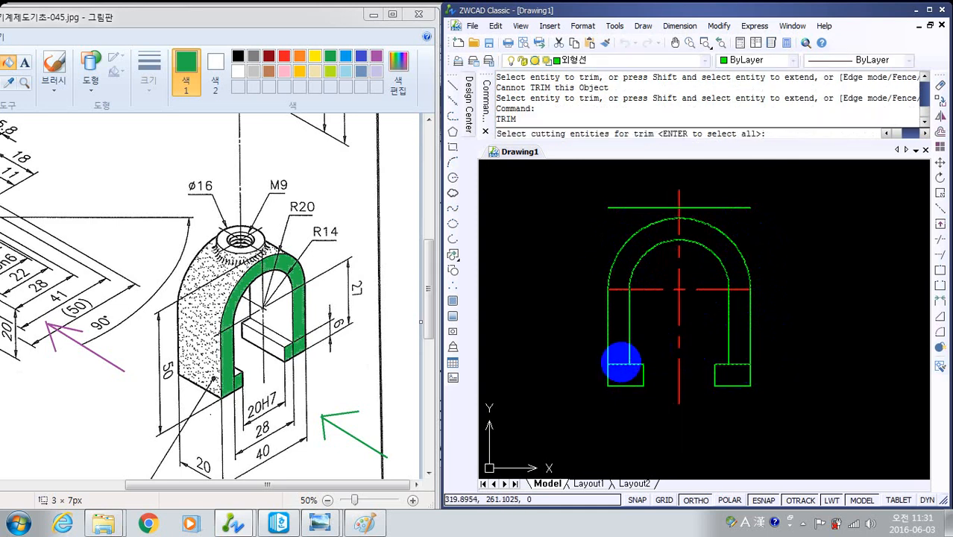
pyautogui.press('Return')
pyautogui.click(620, 363)
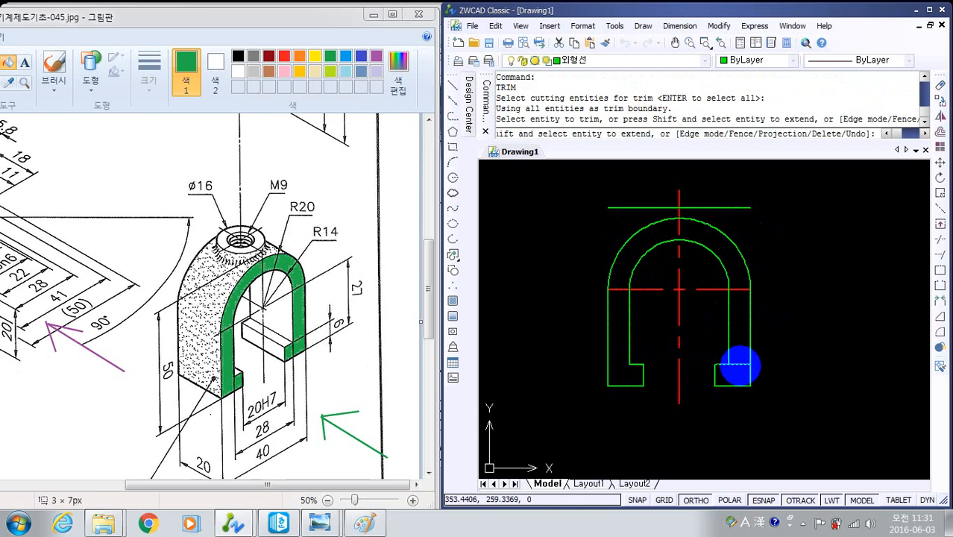
pyautogui.click(738, 363)
pyautogui.press('Escape')
pyautogui.press('Escape')
pyautogui.press('Escape')
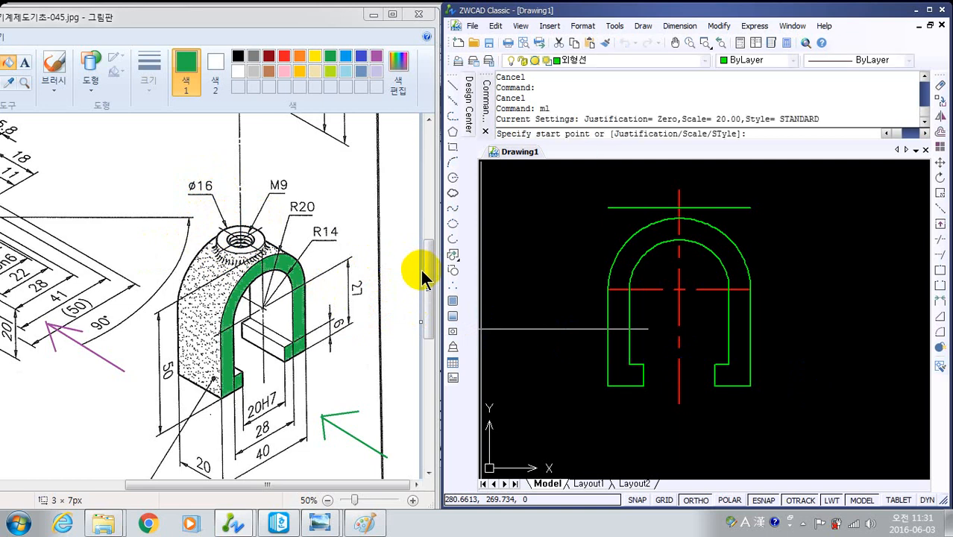
# - Draw a vertical multiline at scale 16, about 19 long, from the top line's midpoint down into the arch
pyautogui.press('Return')
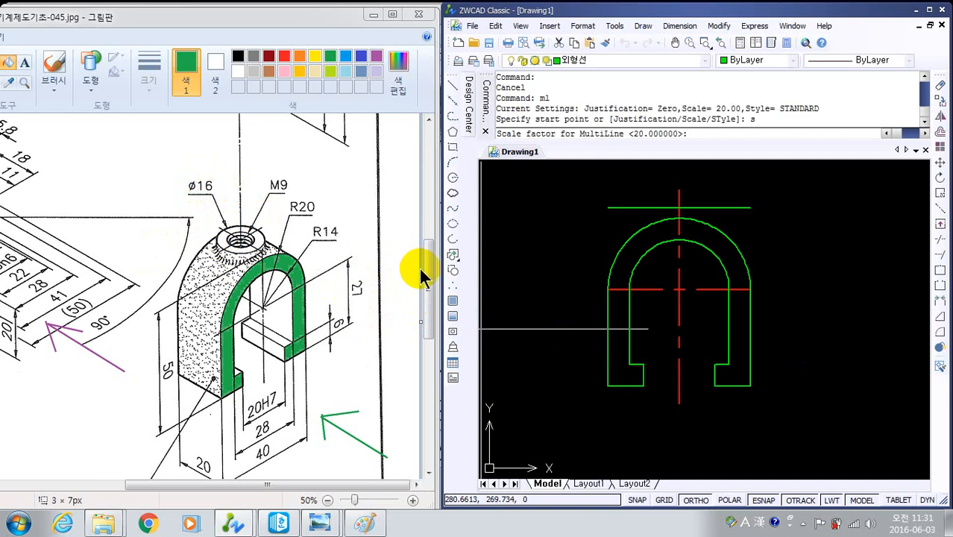
pyautogui.press('Return')
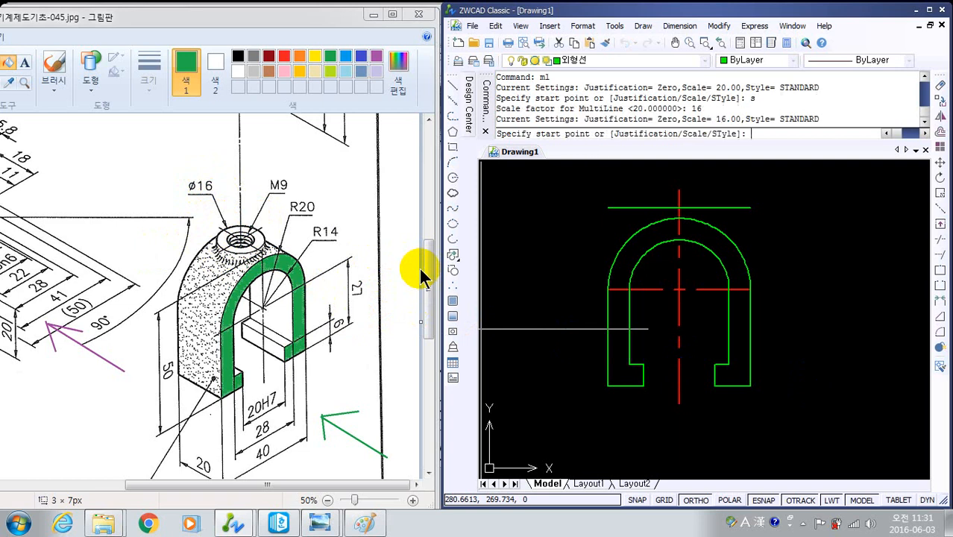
pyautogui.click(678, 207)
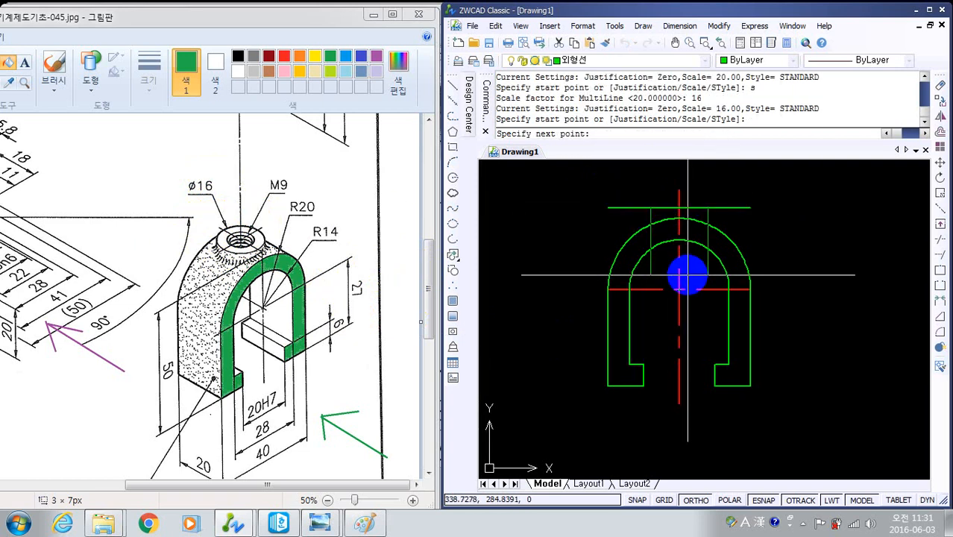
pyautogui.click(688, 274)
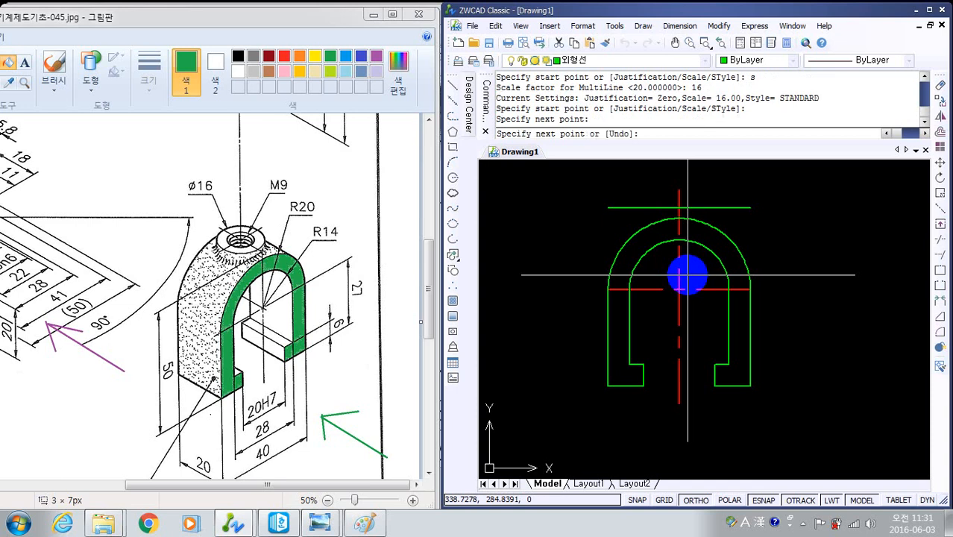
pyautogui.press('Return')
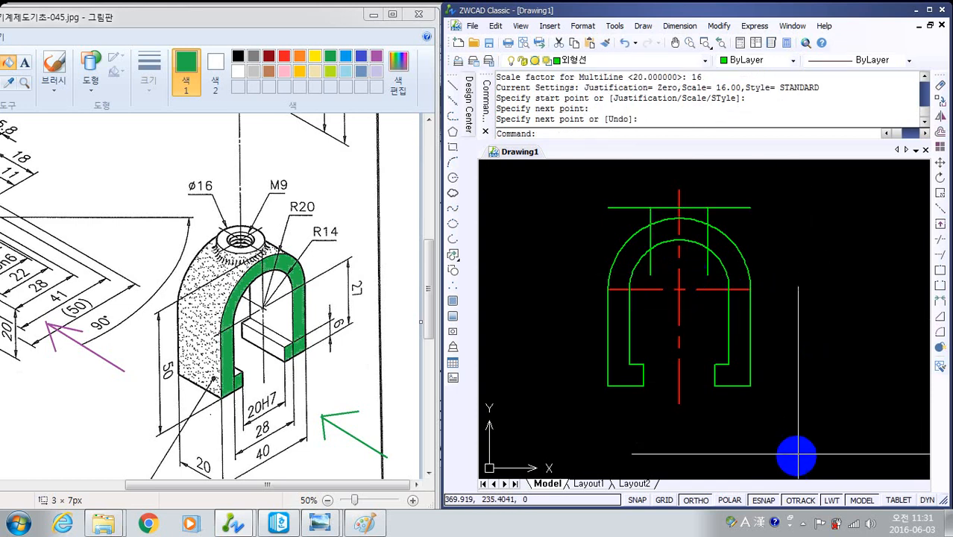
# - Explode the 16-wide multiline of the boss at the top of the clamp into separate lines
pyautogui.click(941, 346)
pyautogui.moveTo(866, 456)
pyautogui.mouseDown()
pyautogui.moveTo(615, 277)
pyautogui.moveTo(542, 194)
pyautogui.mouseUp()
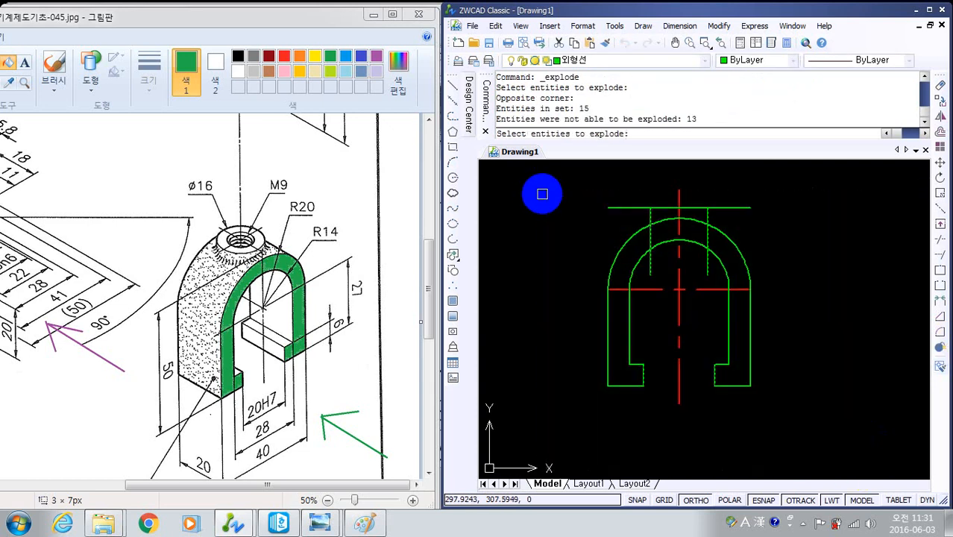
pyautogui.press('Return')
# - Trim the top line outside both boss sides and the boss's side lines below the inner arc
pyautogui.write('t')
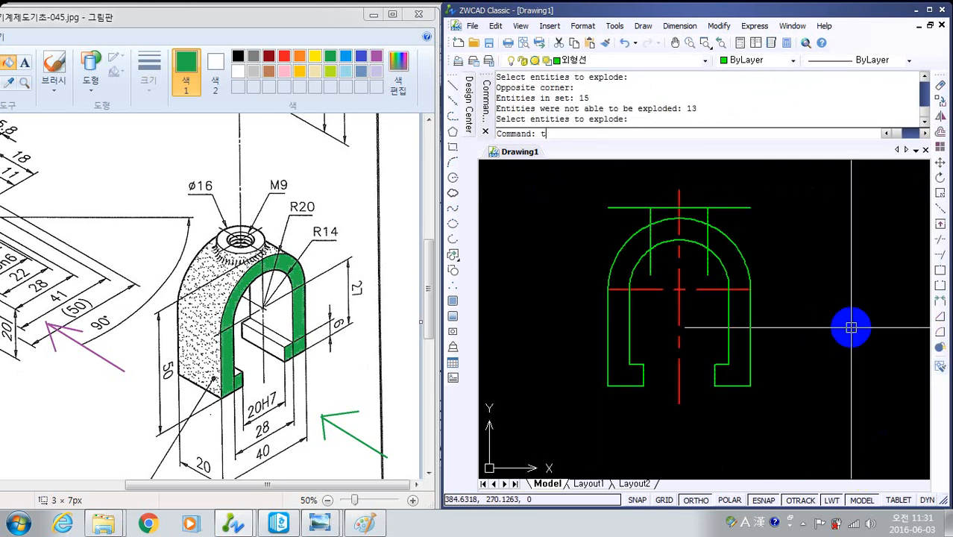
pyautogui.write('r')
pyautogui.press('Return')
pyautogui.press('Return')
pyautogui.moveTo(784, 236); pyautogui.dragTo(727, 197)
pyautogui.click(621, 207)
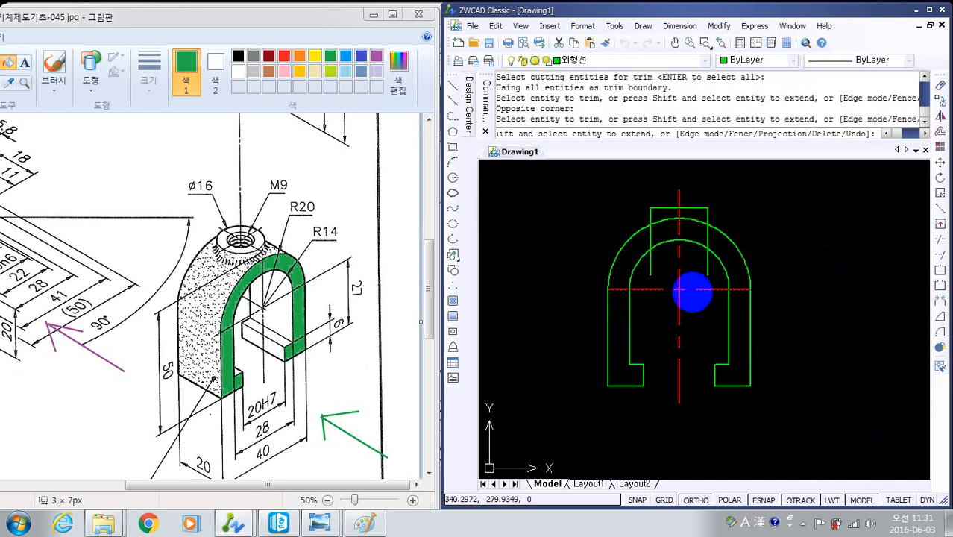
pyautogui.click(651, 262)
pyautogui.click(707, 265)
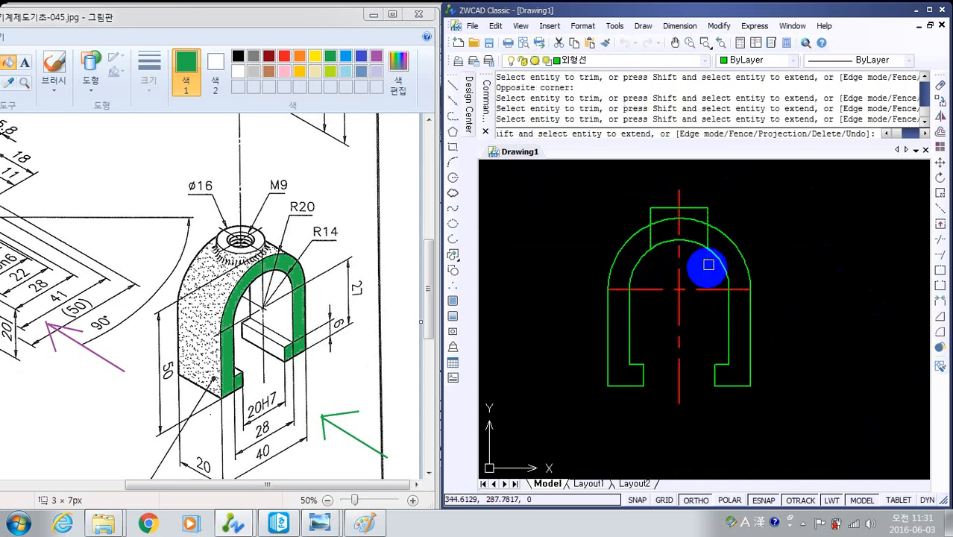
pyautogui.press('Escape')
pyautogui.press('Escape')
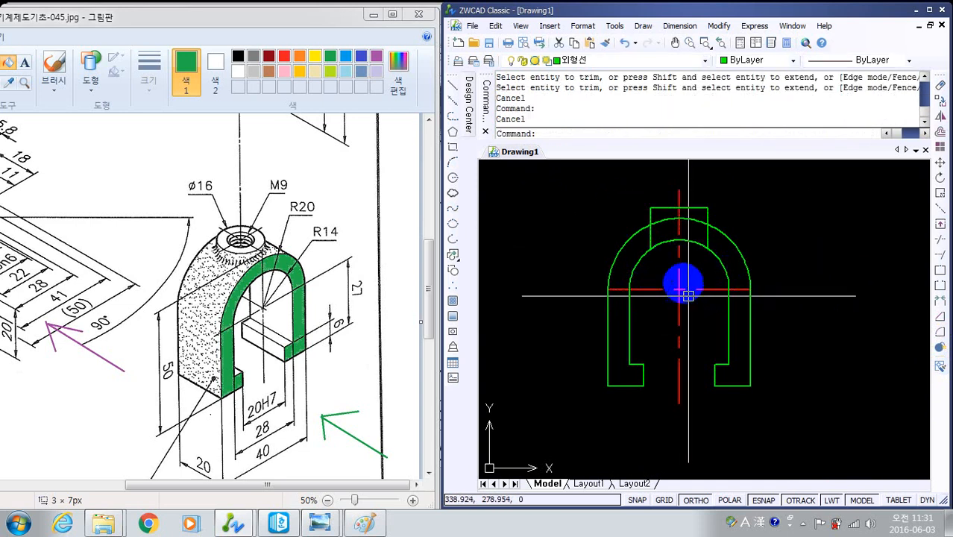
# - Trim the boss's two side lines between the outer and inner arcs, using all entities as cutting edges
pyautogui.scroll(5, 688, 296)
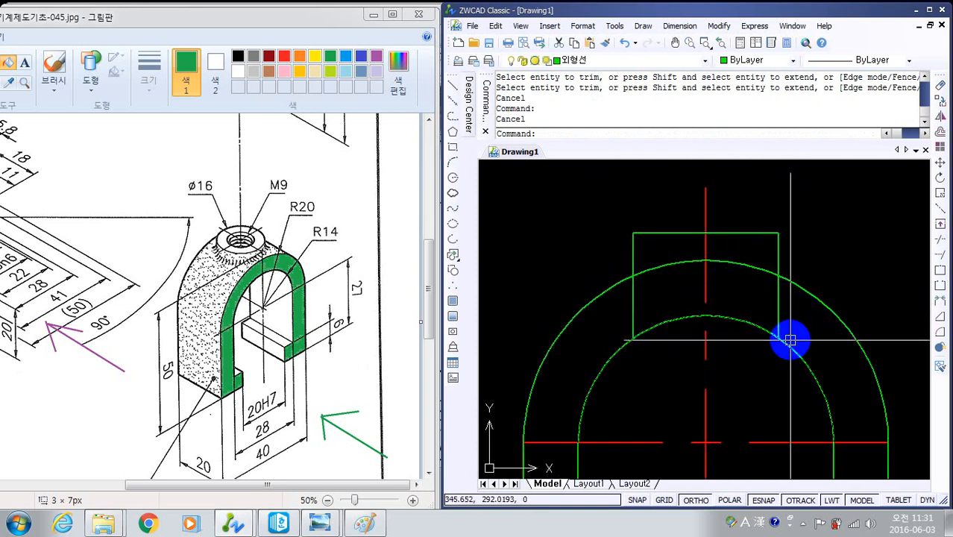
pyautogui.press('Return')
pyautogui.press('Return')
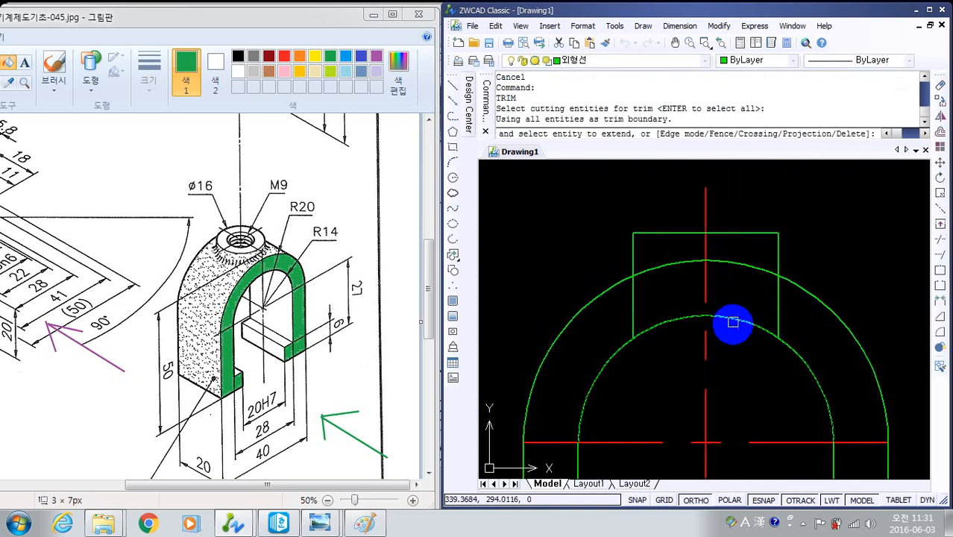
pyautogui.click(779, 308)
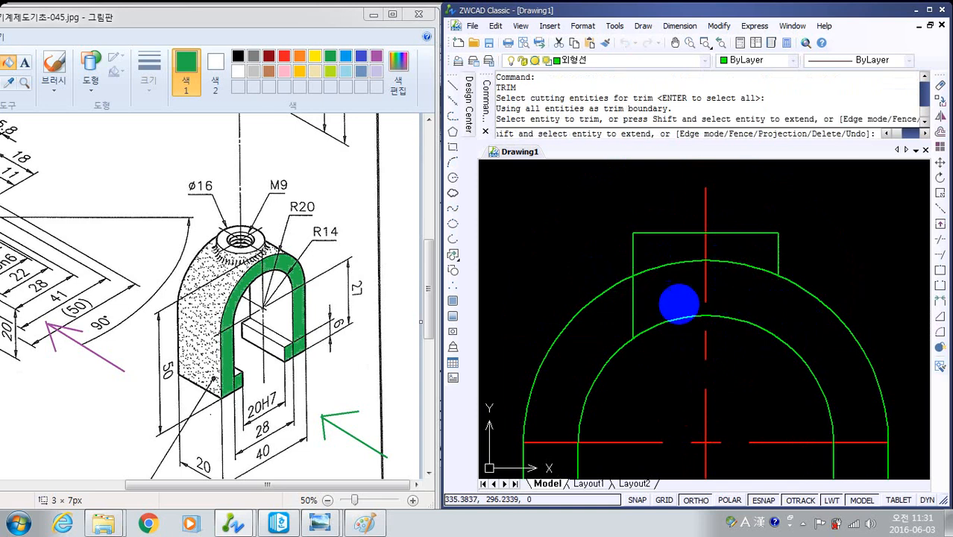
pyautogui.click(628, 309)
pyautogui.press('Escape')
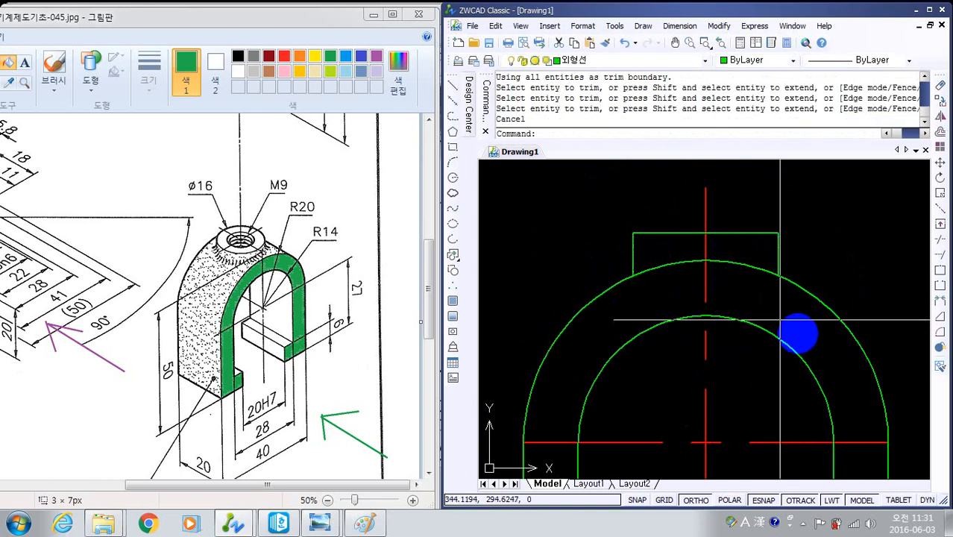
pyautogui.scroll(-5, 776, 298)
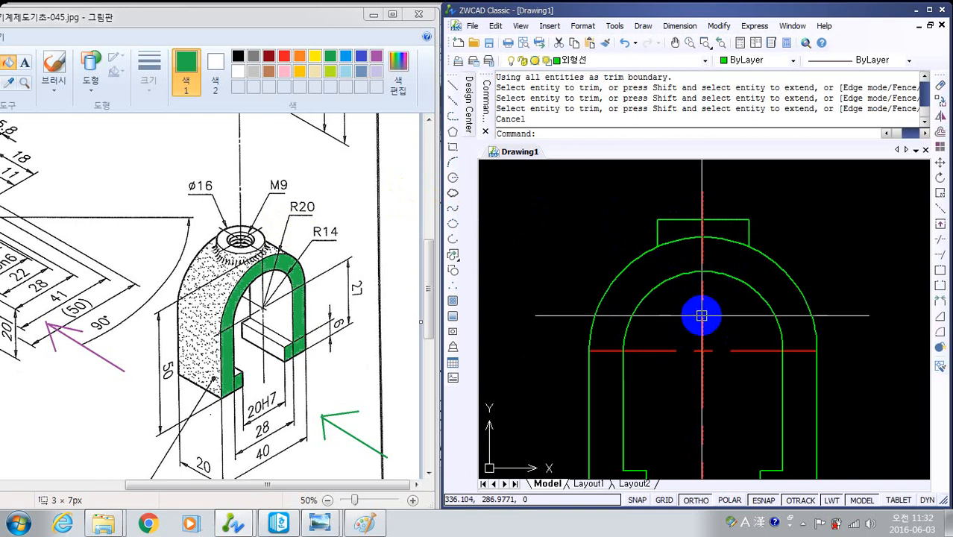
# - Draw a vertical multiline at scale 9, about 15 long, from the boss top line's midpoint down into the arch
pyautogui.write('ml')
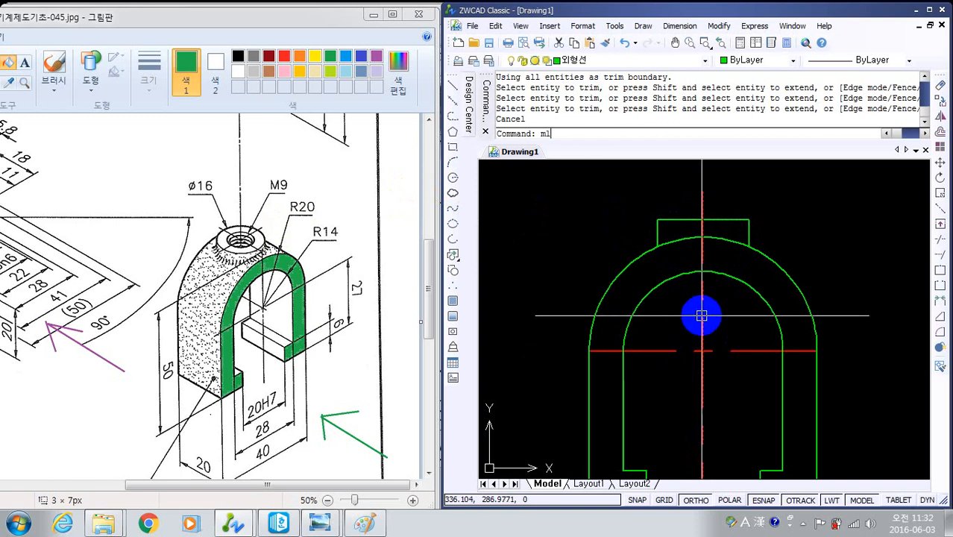
pyautogui.press('Return')
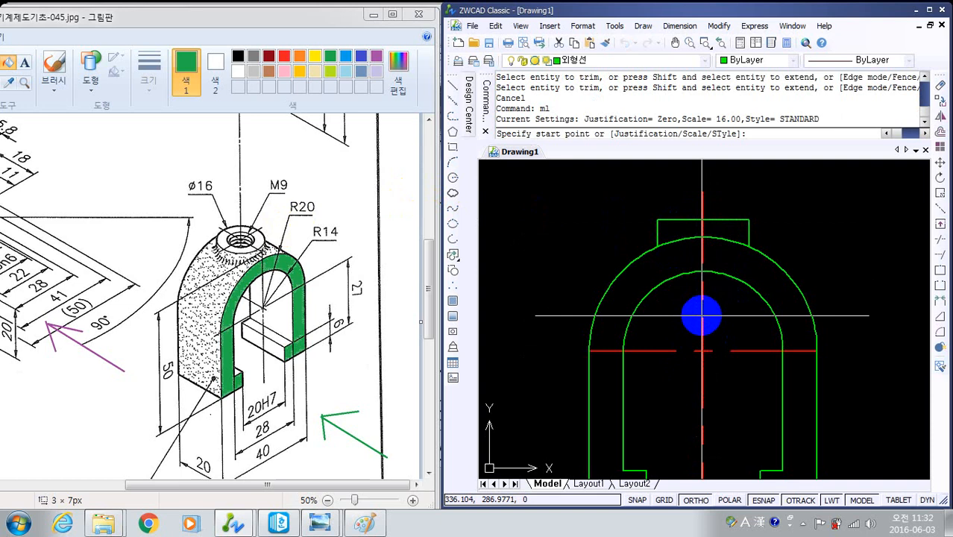
pyautogui.write('s')
pyautogui.press('Return')
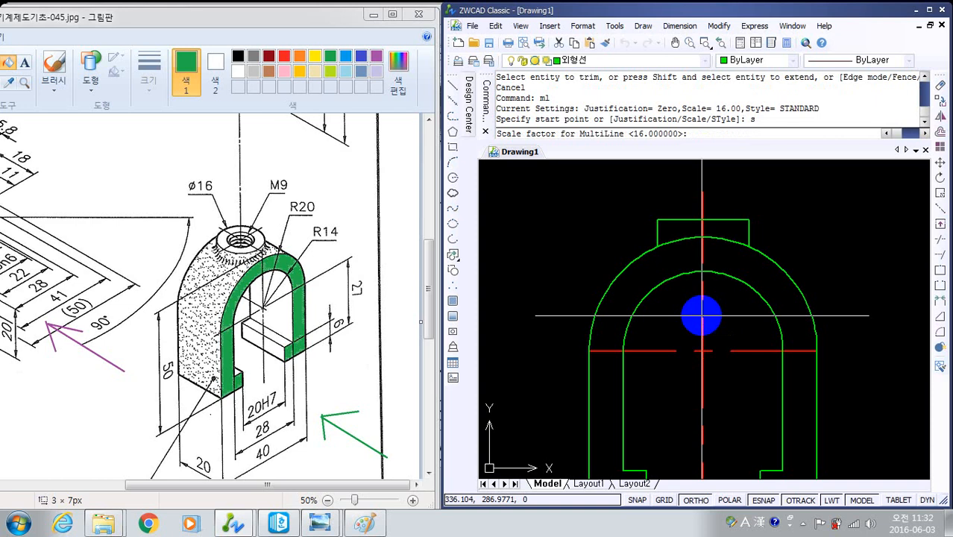
pyautogui.write('9')
pyautogui.press('Return')
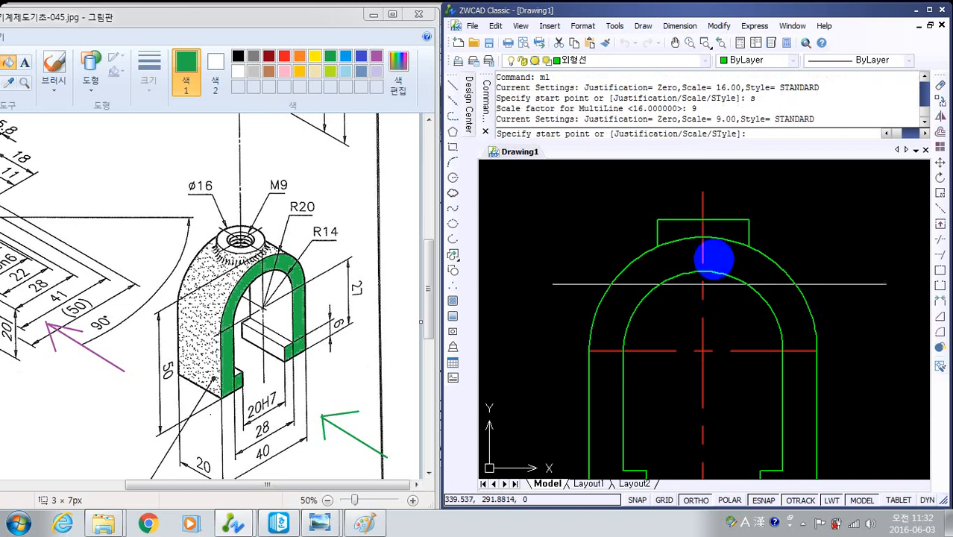
pyautogui.click(702, 219)
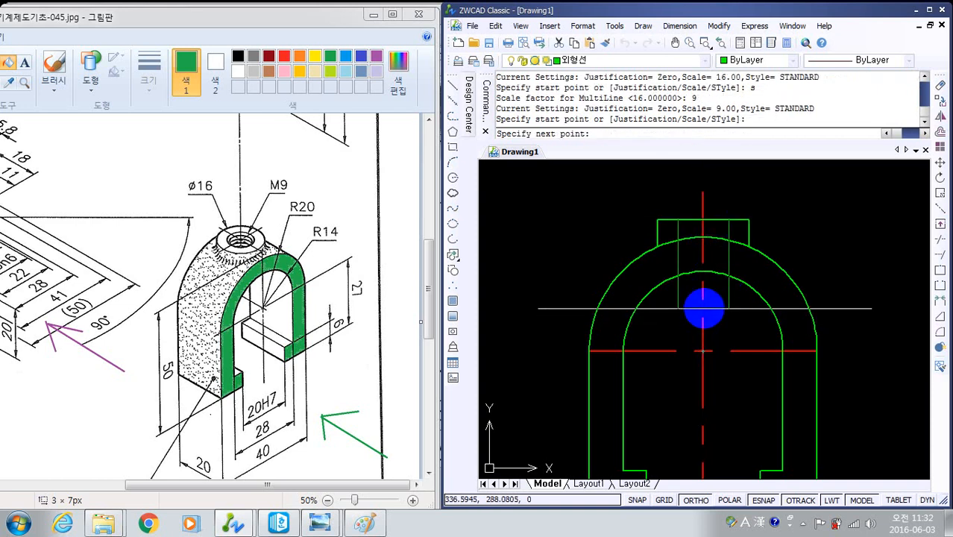
pyautogui.click(704, 307)
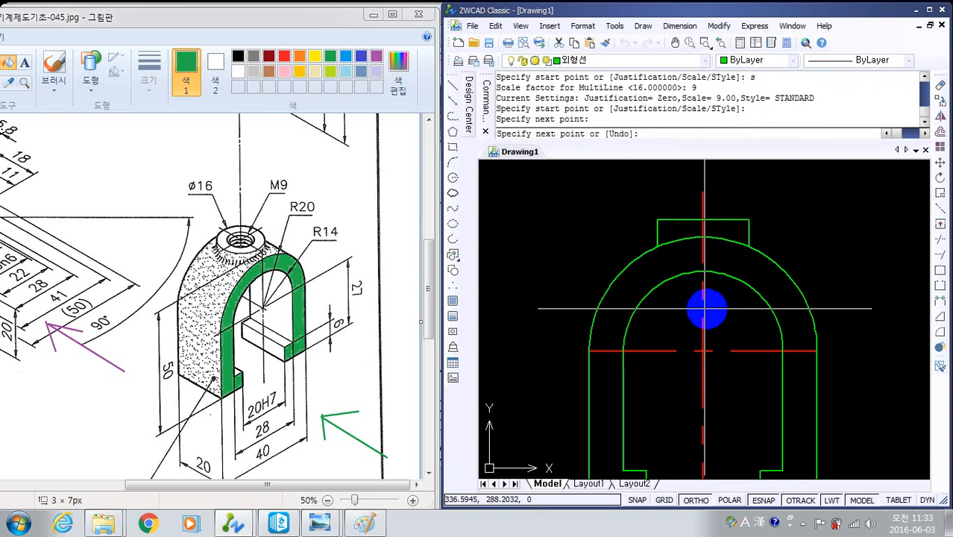
pyautogui.press('Return')
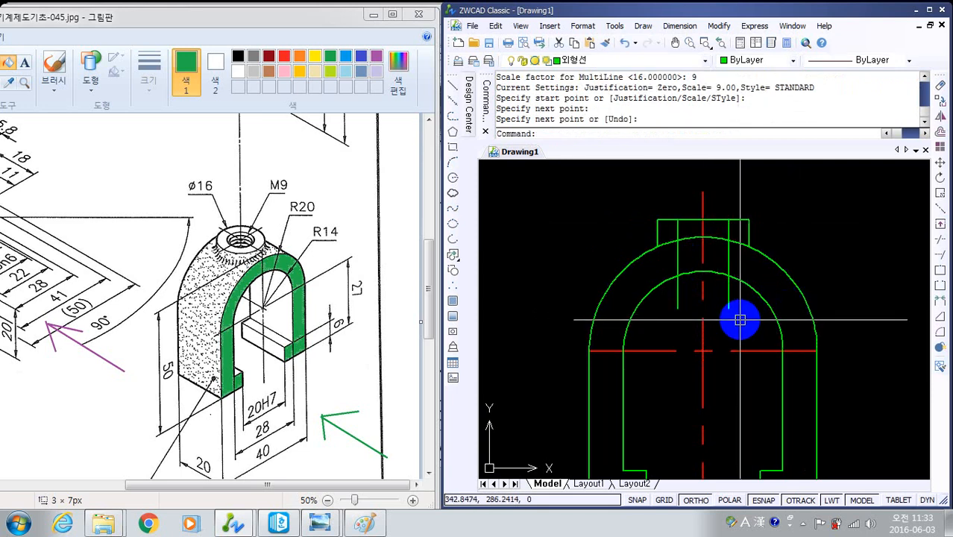
# - Draw a vertical multiline at scale 7.75, about 25 long, from the boss top line's midpoint down the centre line
pyautogui.write('m')
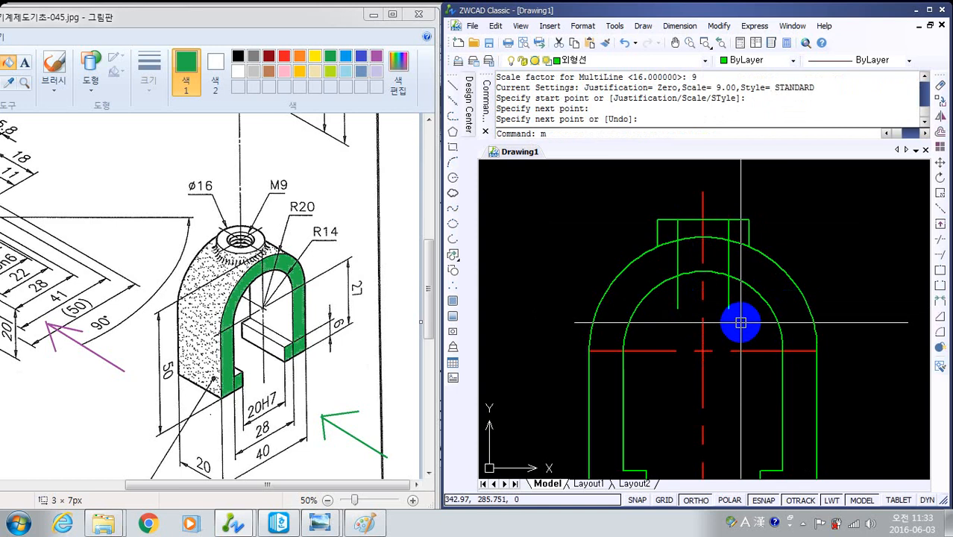
pyautogui.write('l')
pyautogui.press('Return')
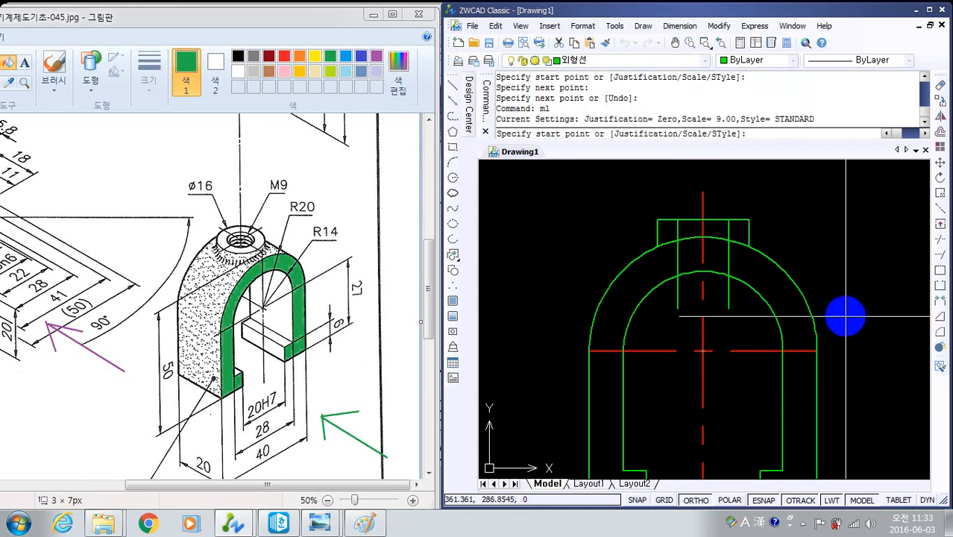
pyautogui.write('s')
pyautogui.press('Return')
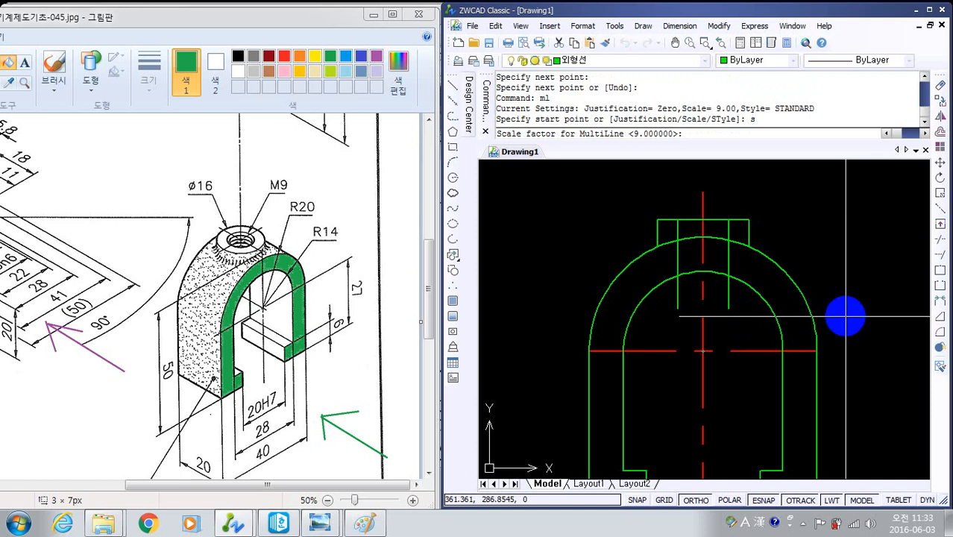
pyautogui.write('7.75')
pyautogui.press('Return')
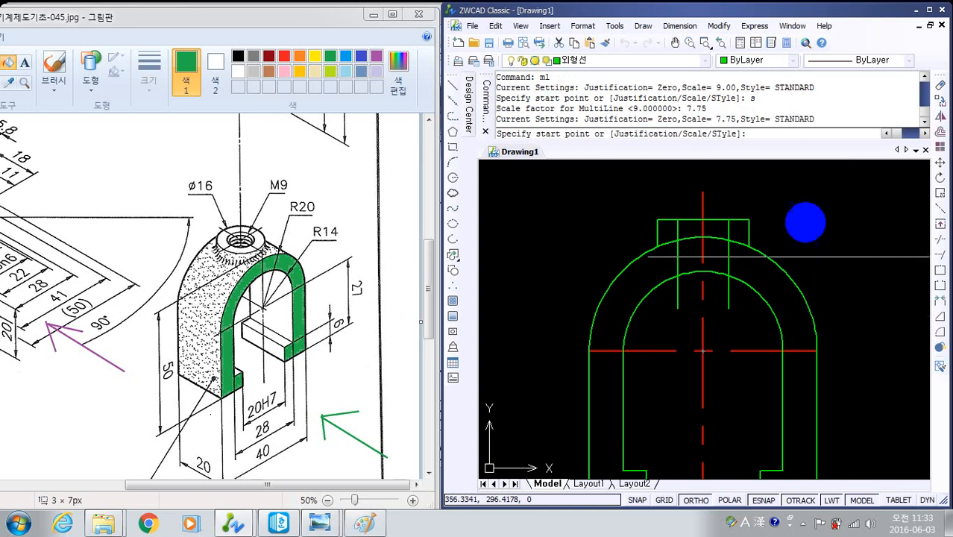
pyautogui.click(706, 216)
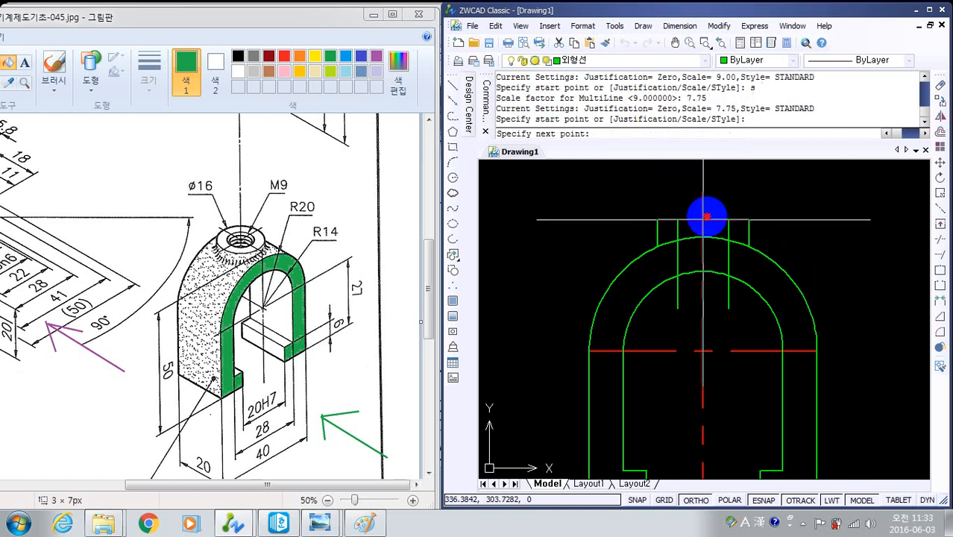
pyautogui.click(705, 325)
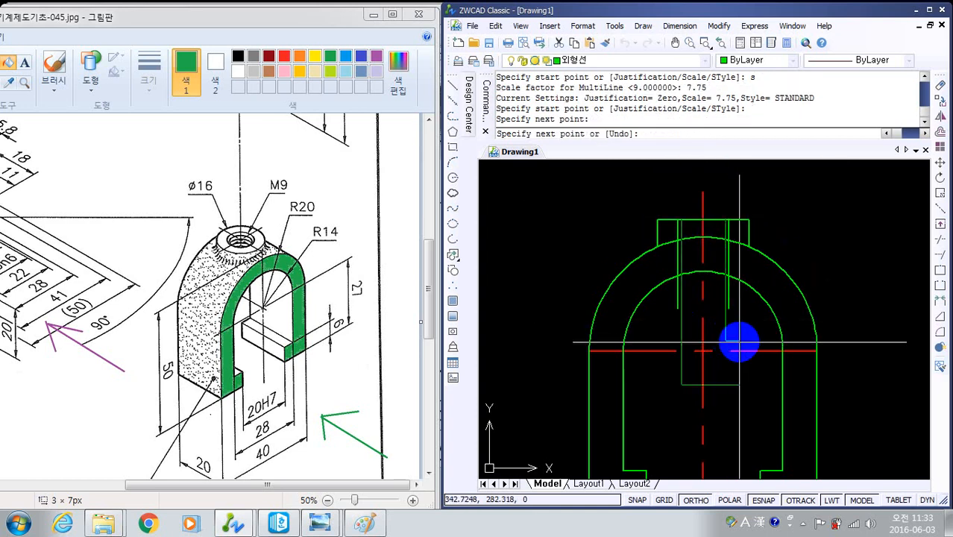
pyautogui.press('Return')
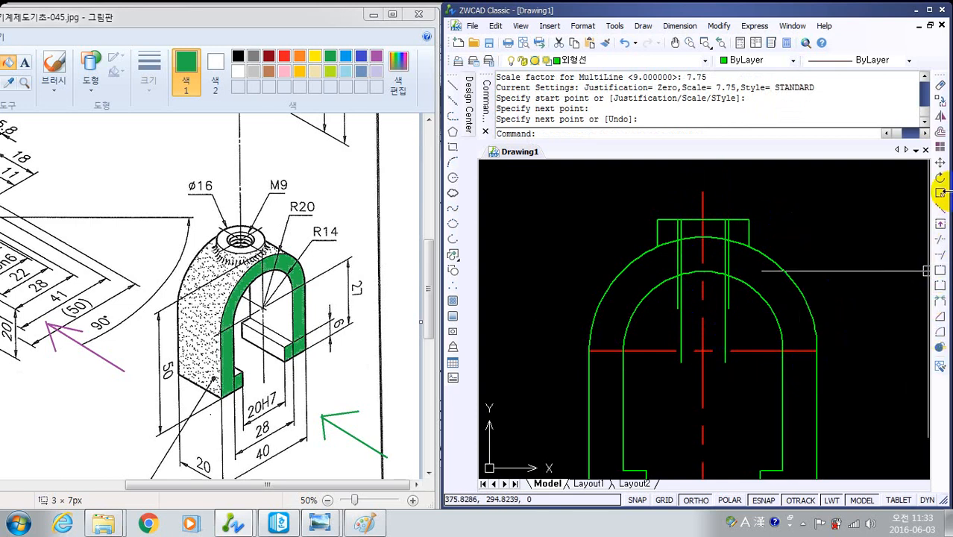
# - Explode the 9-wide and 7.75-wide multilines of the threaded hole into separate lines
pyautogui.click(942, 348)
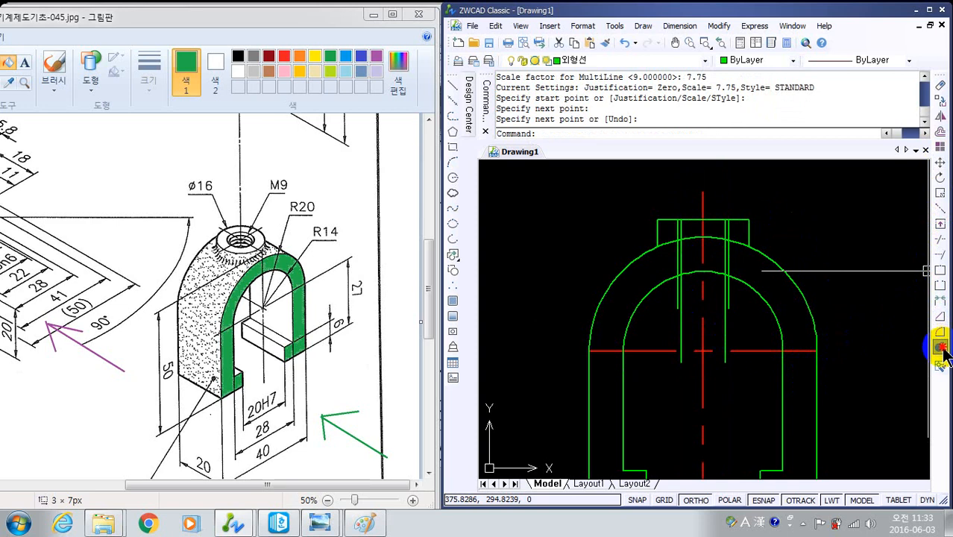
pyautogui.click(745, 332)
pyautogui.click(650, 268)
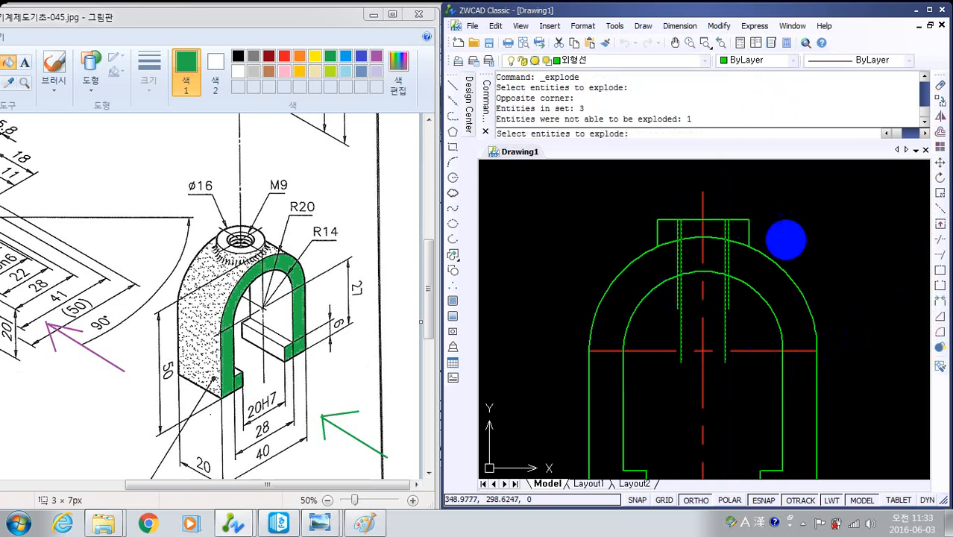
pyautogui.rightClick(785, 239)
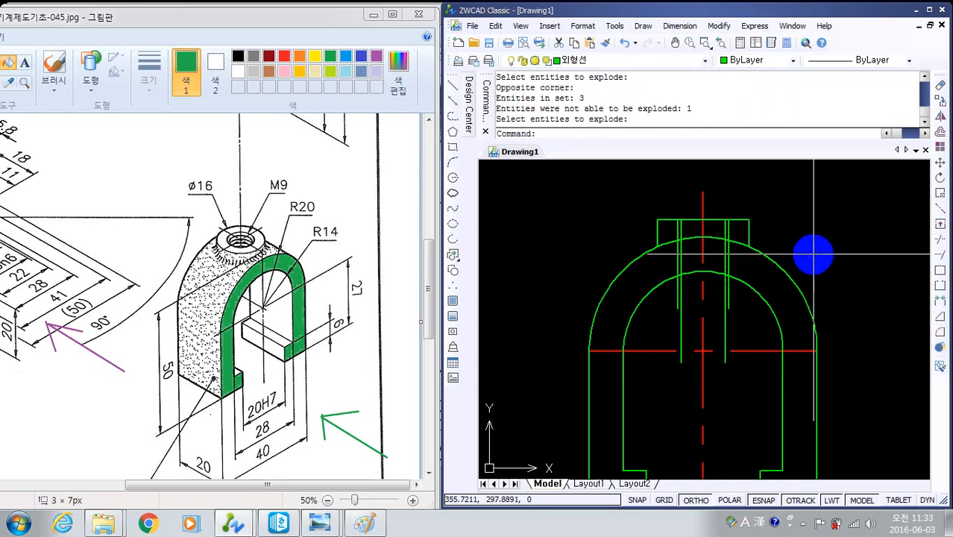
# - Trim the four threaded-hole lines below the inner arc, using that arc as the cutting edge
pyautogui.write('tr')
pyautogui.press('Return')
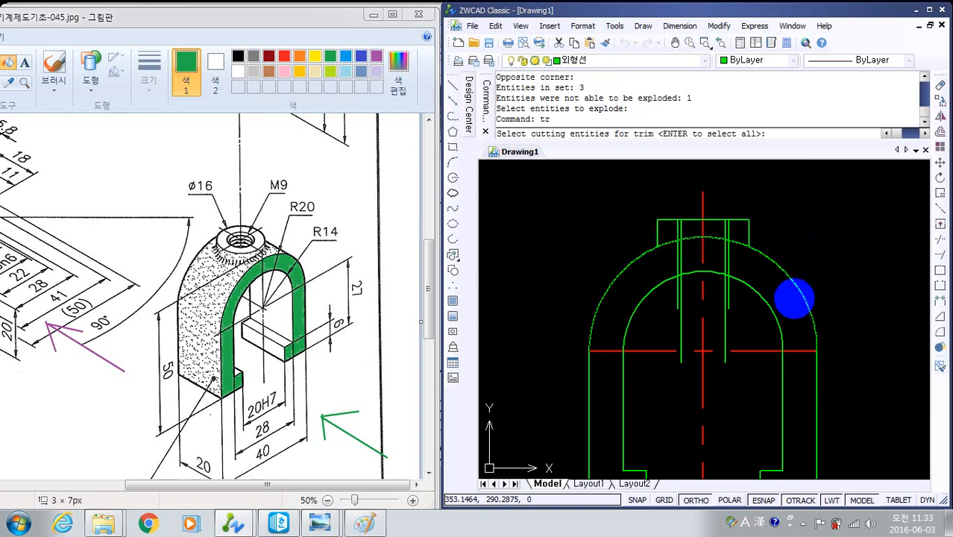
pyautogui.click(756, 296)
pyautogui.rightClick(783, 246)
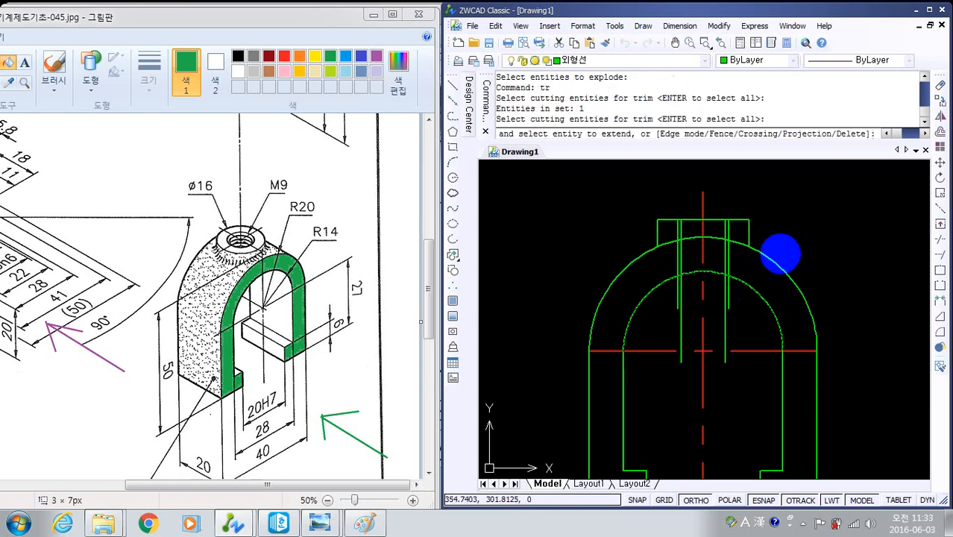
pyautogui.click(736, 302)
pyautogui.click(707, 291)
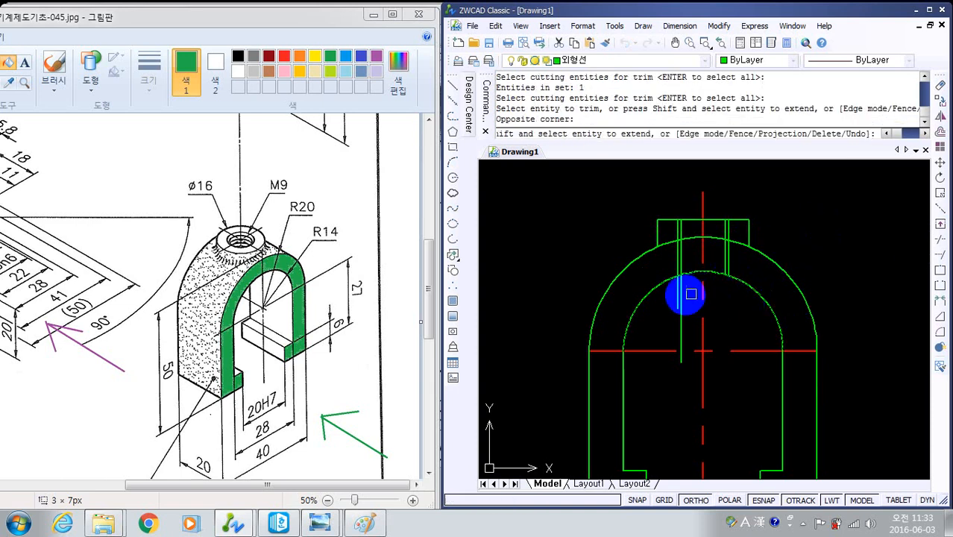
pyautogui.click(681, 305)
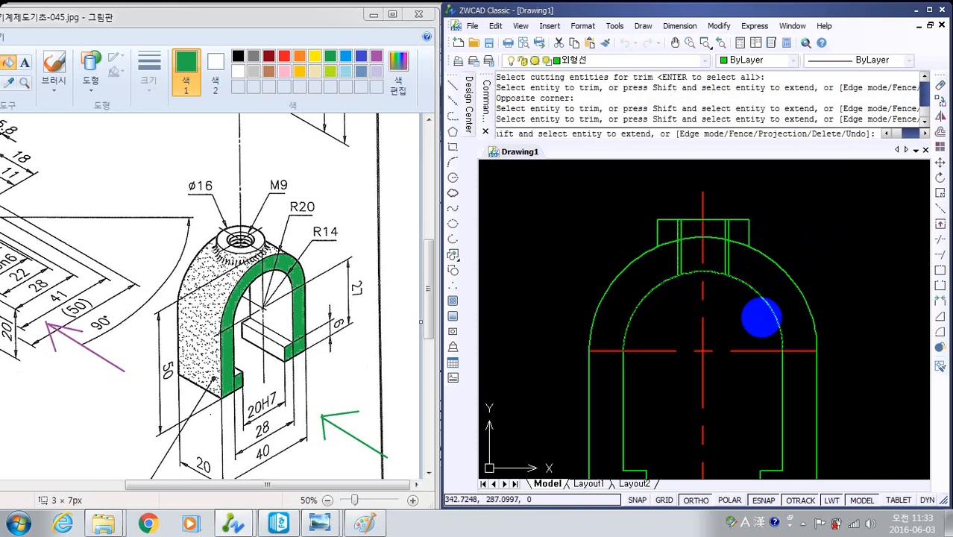
pyautogui.scroll(4, 731, 312)
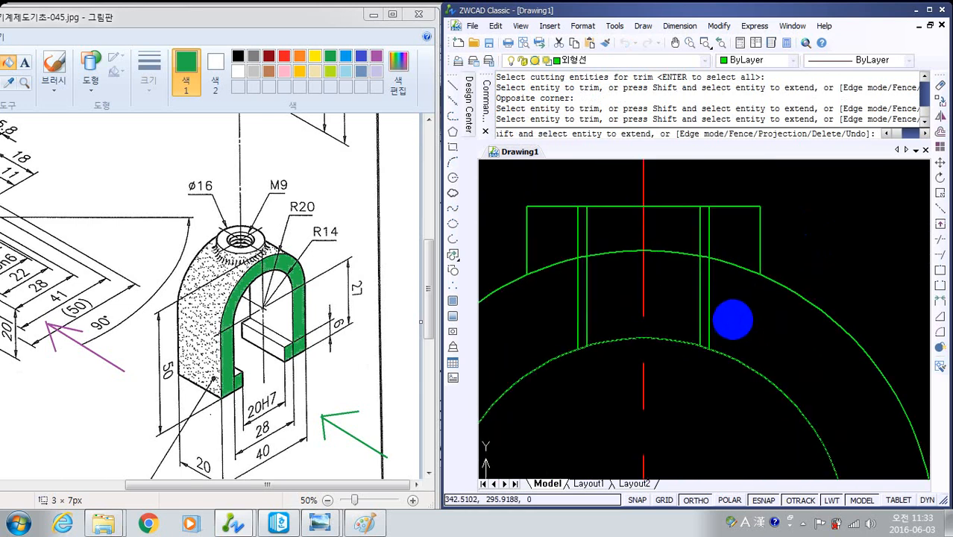
pyautogui.press('Escape')
pyautogui.press('Escape')
# - Change the colour of the two outer 9-wide thread lines of the M9 hole to red
pyautogui.moveTo(673, 303); pyautogui.dragTo(685, 289, button='middle')
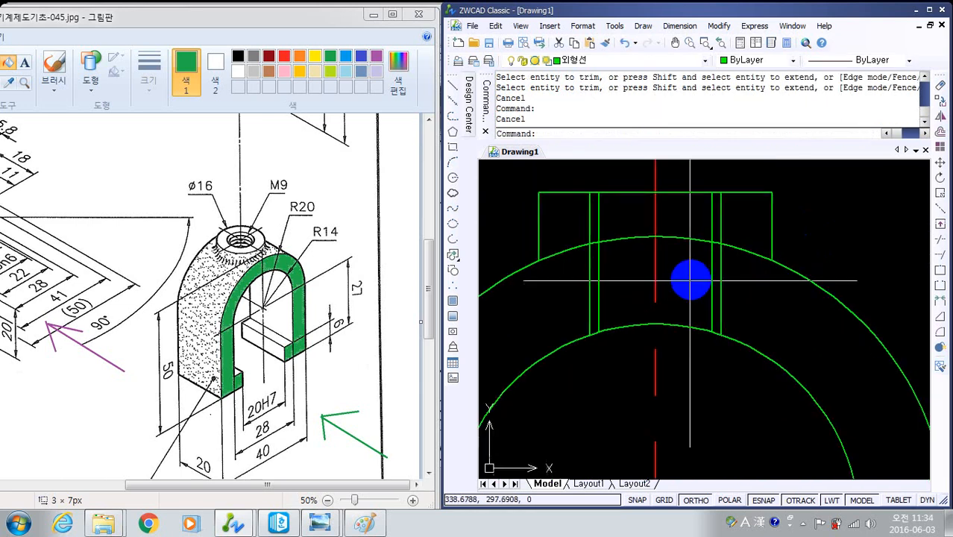
pyautogui.click(723, 289)
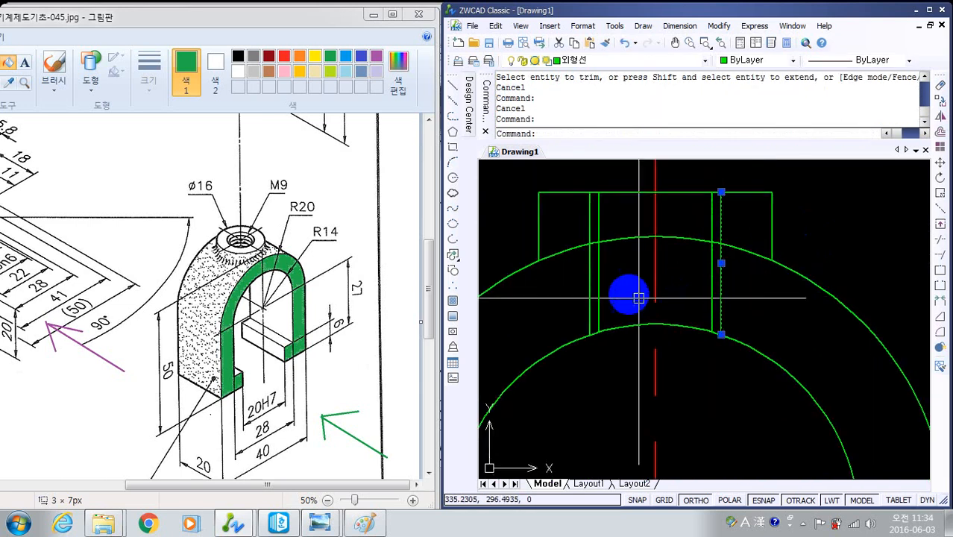
pyautogui.click(589, 296)
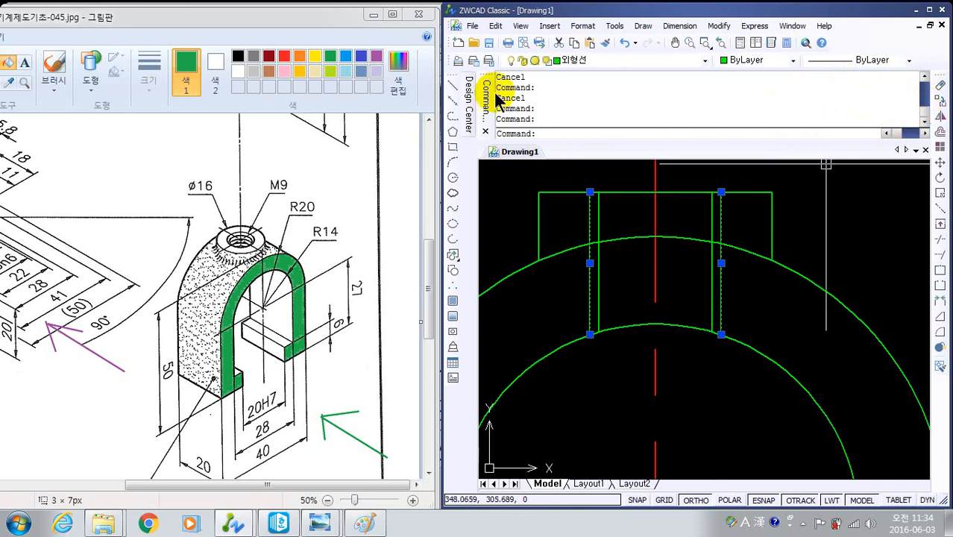
pyautogui.click(930, 11)
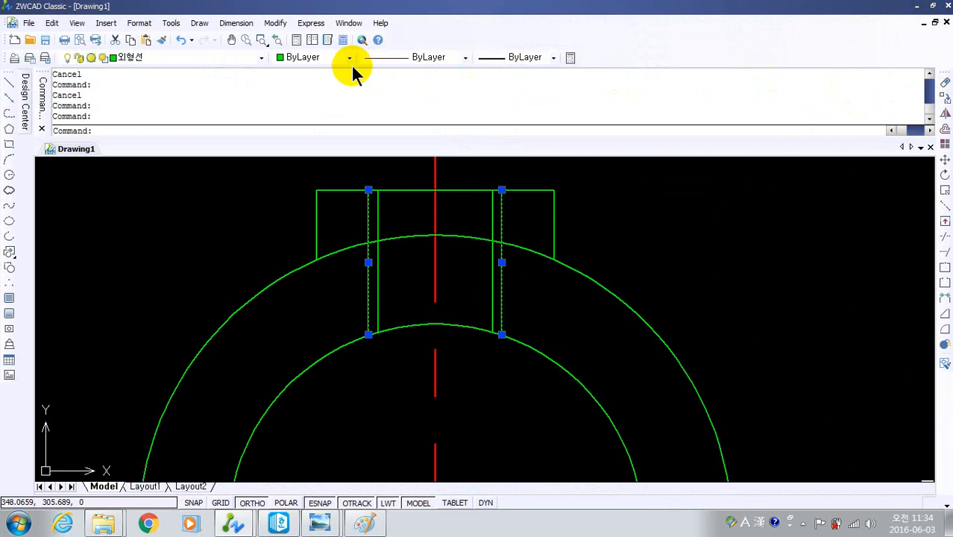
pyautogui.click(340, 58)
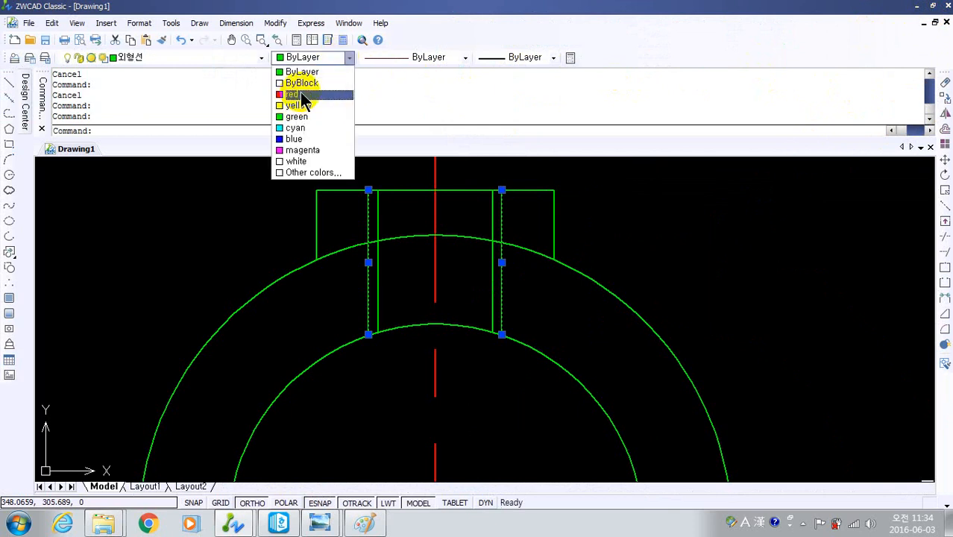
pyautogui.click(303, 95)
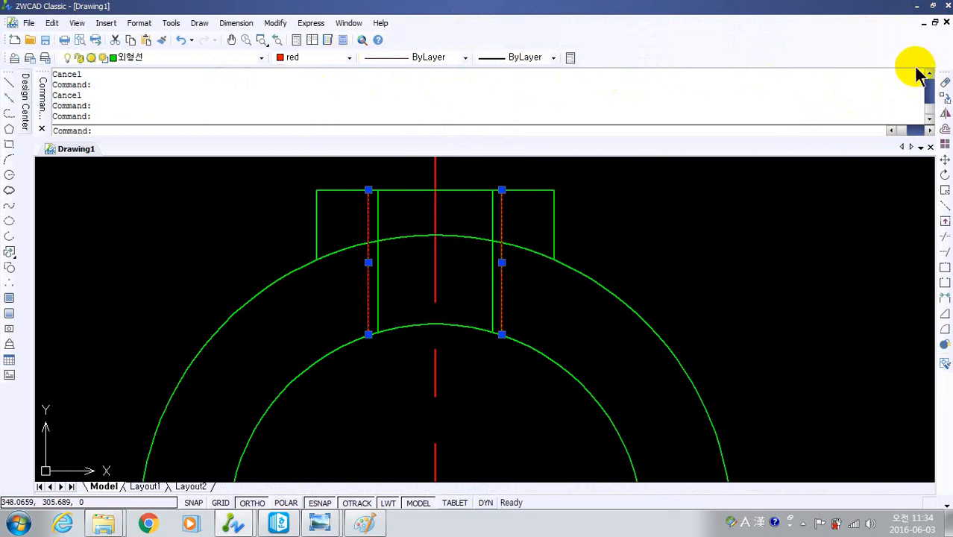
pyautogui.click(933, 6)
pyautogui.press('Escape')
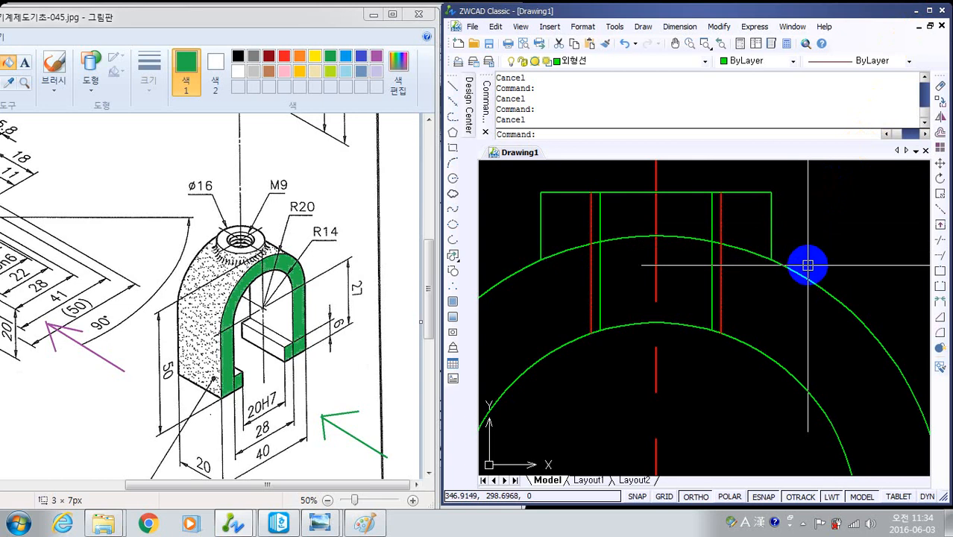
# - Make layer 0 the current layer
pyautogui.scroll(-3, 767, 332)
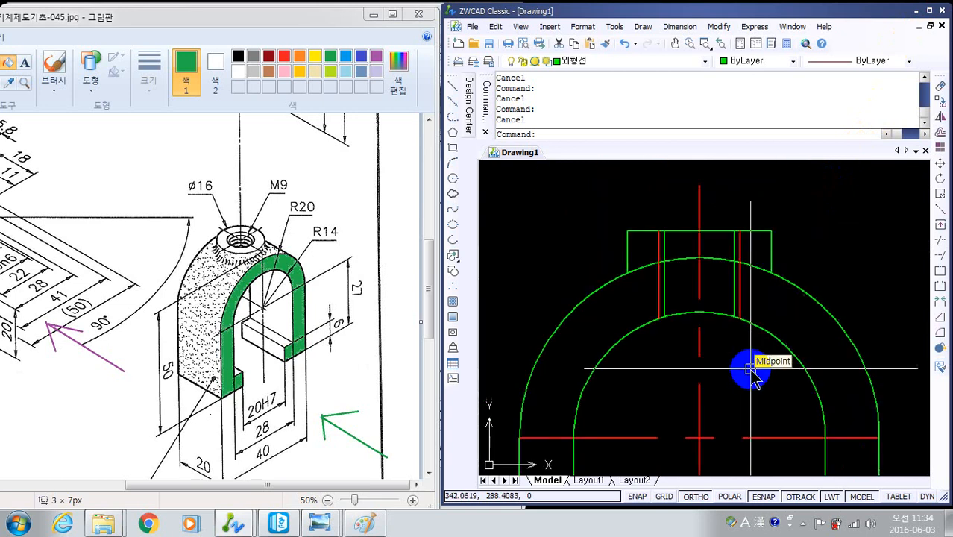
pyautogui.scroll(-2, 657, 336)
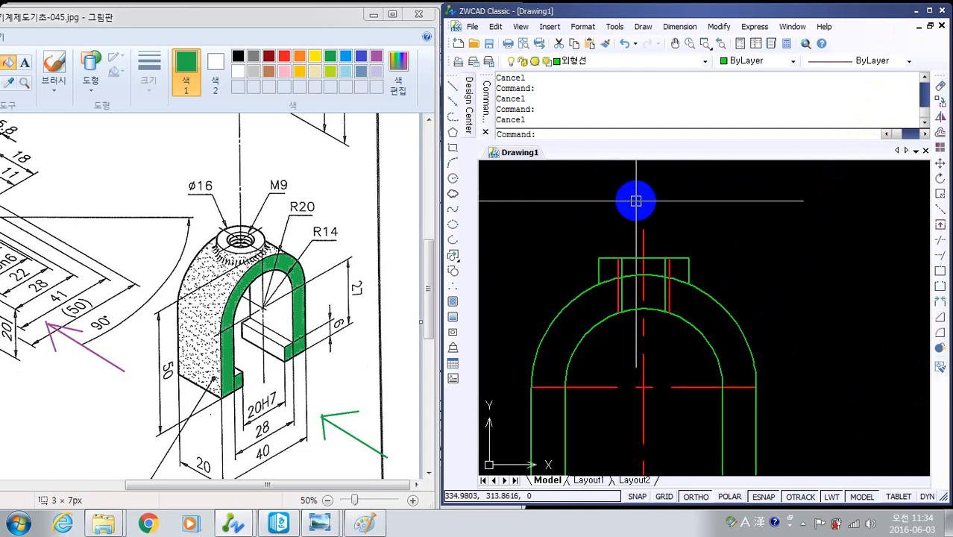
pyautogui.click(704, 61)
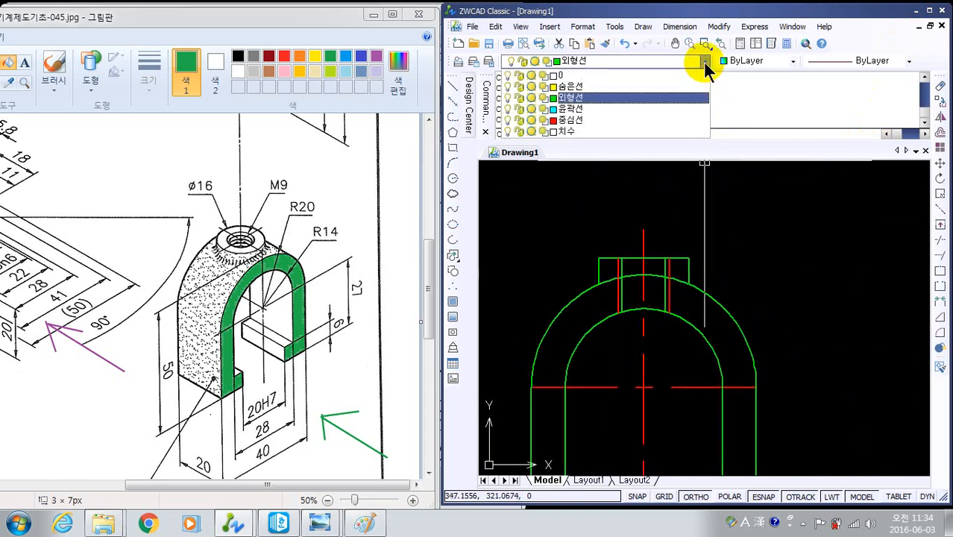
pyautogui.click(622, 76)
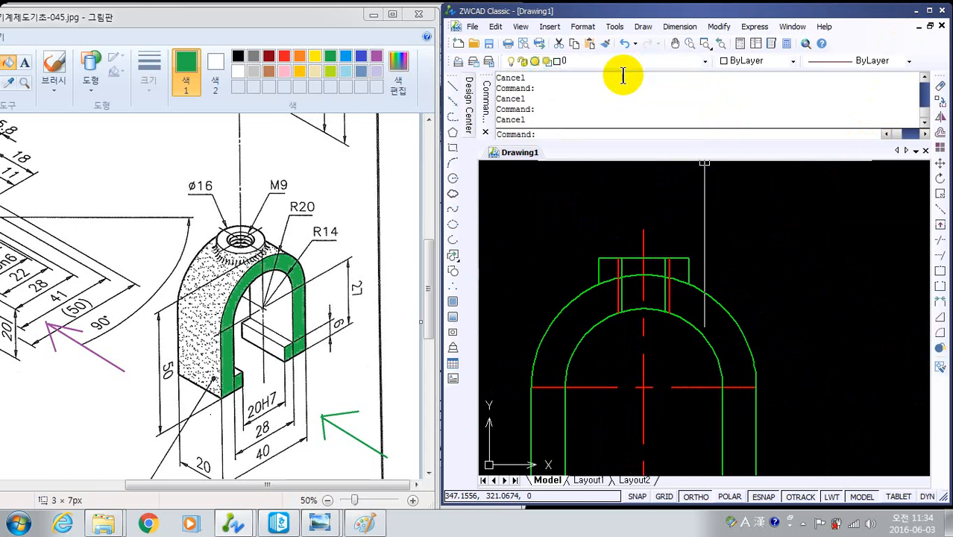
# - With Ortho off, draw a wavy spline about 16 tall between the boss's left edge and the threaded hole, from above the boss to below the inner arc
pyautogui.scroll(4, 717, 267)
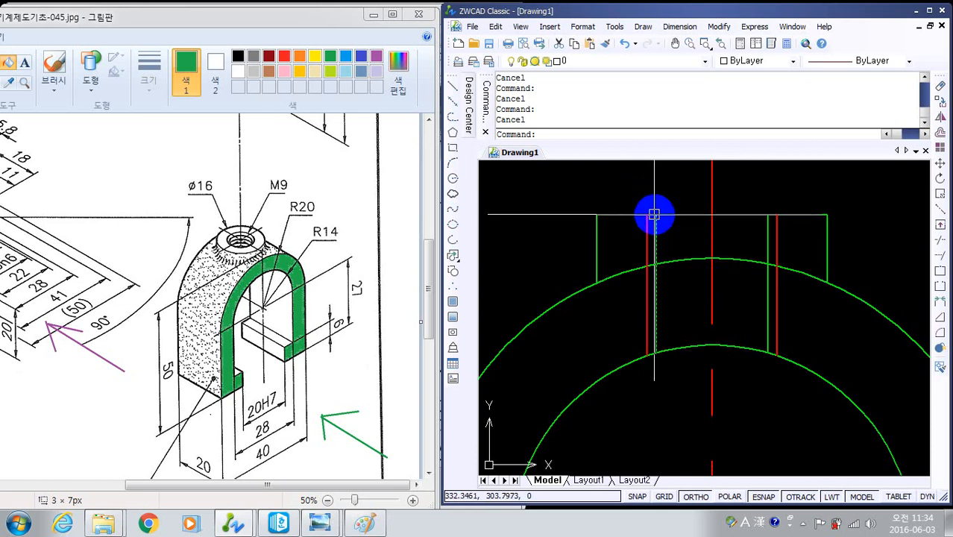
pyautogui.write('pl')
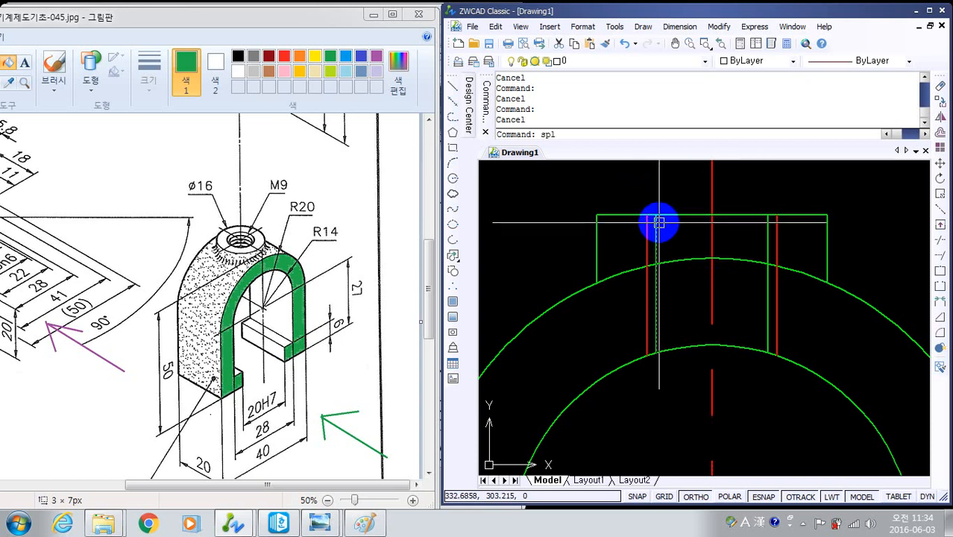
pyautogui.write('ine')
pyautogui.press('Return')
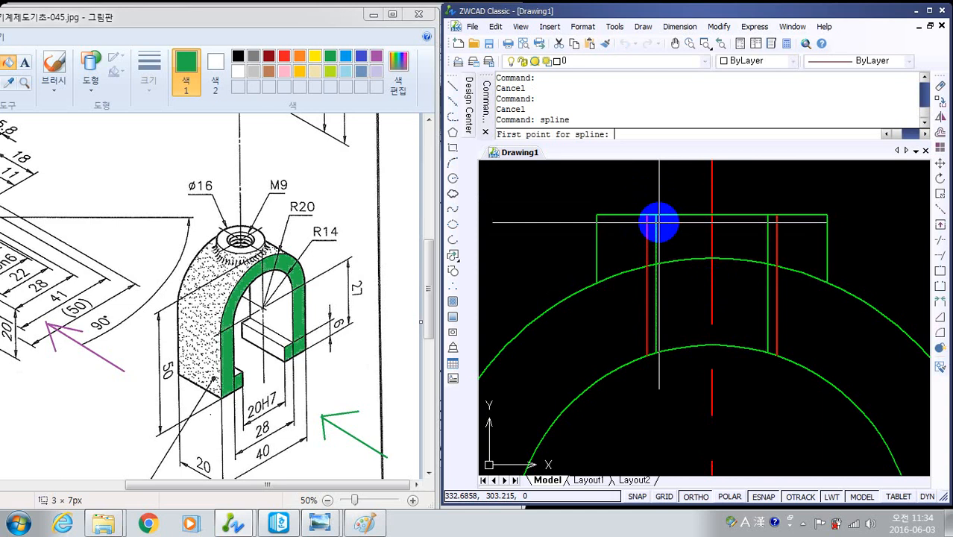
pyautogui.click(621, 182)
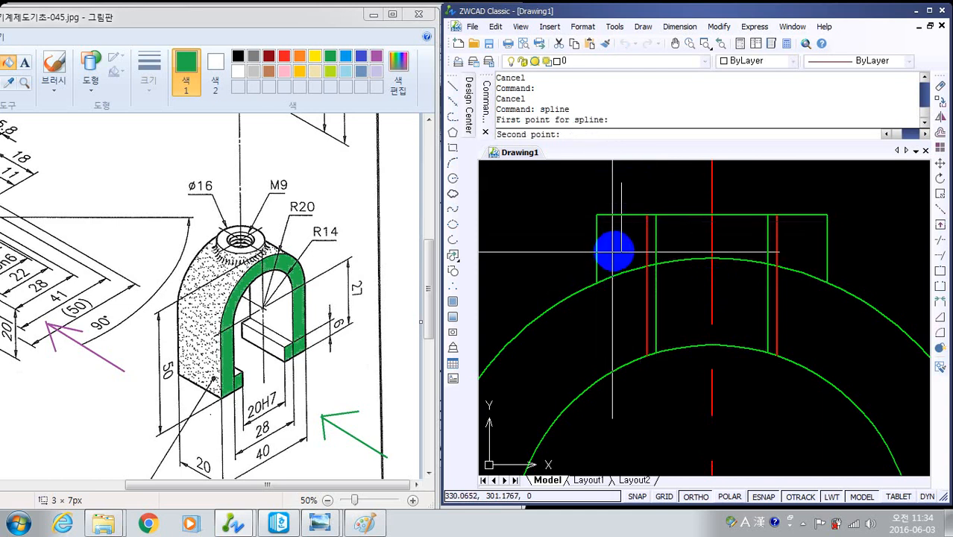
pyautogui.press('F8')
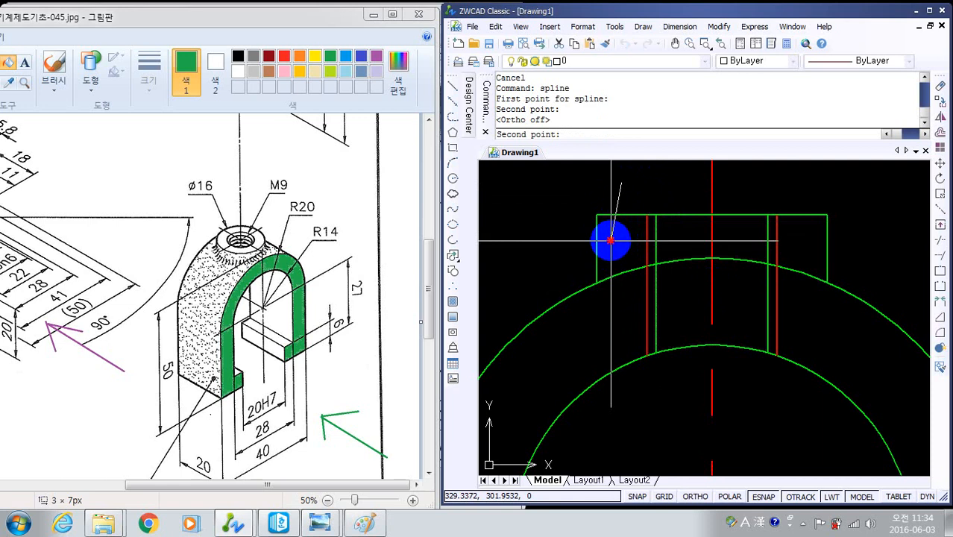
pyautogui.click(611, 240)
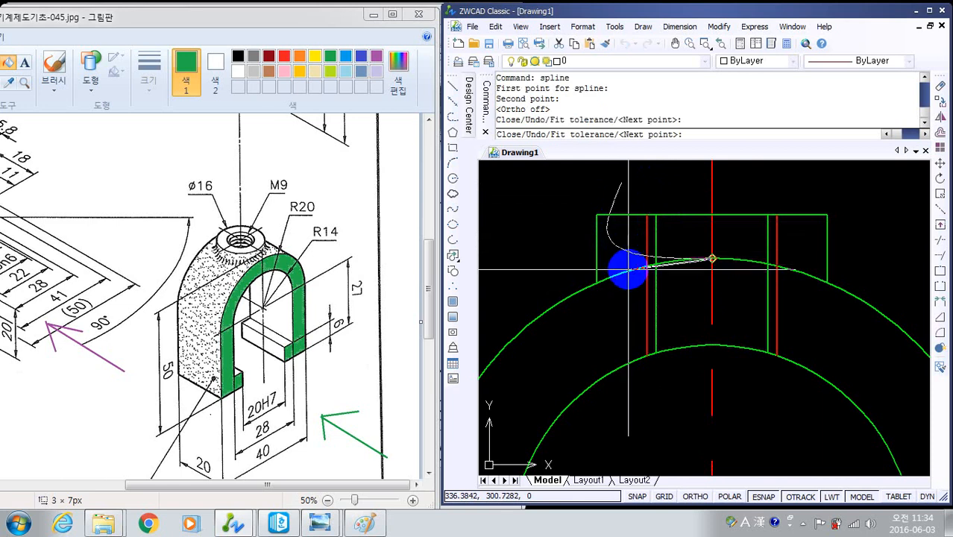
pyautogui.write('u')
pyautogui.press('Return')
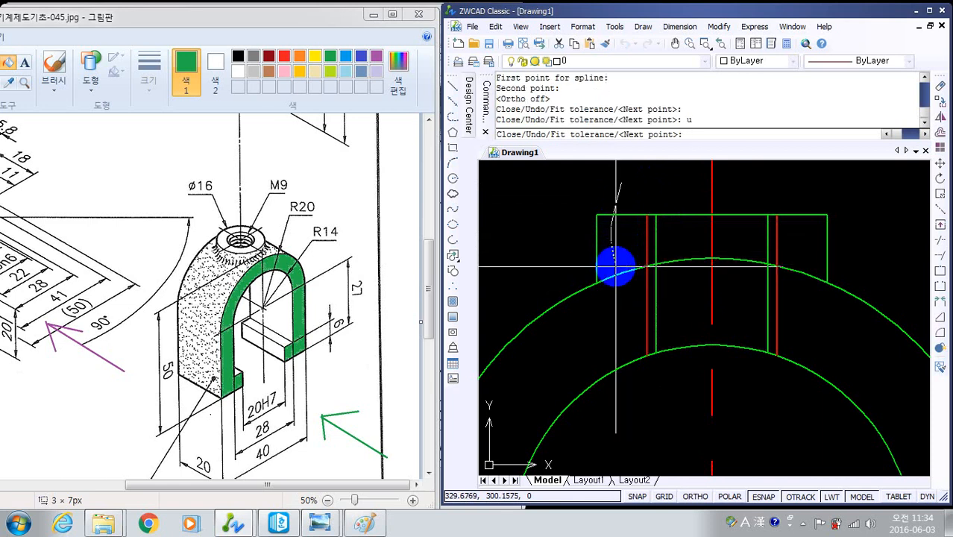
pyautogui.scroll(3, 629, 324)
pyautogui.click(622, 245)
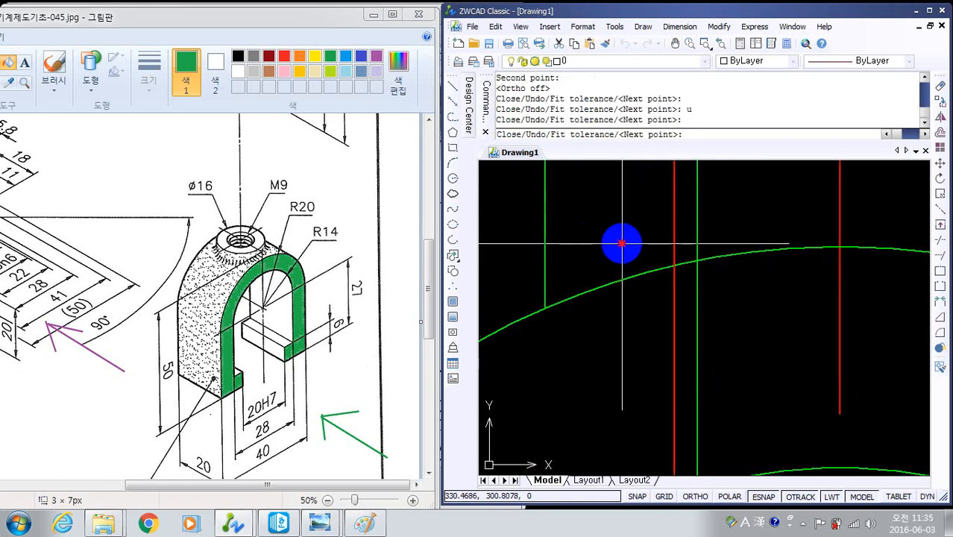
pyautogui.click(602, 347)
pyautogui.scroll(-3, 614, 388)
pyautogui.moveTo(617, 380); pyautogui.dragTo(622, 311, button='middle')
pyautogui.click(626, 339)
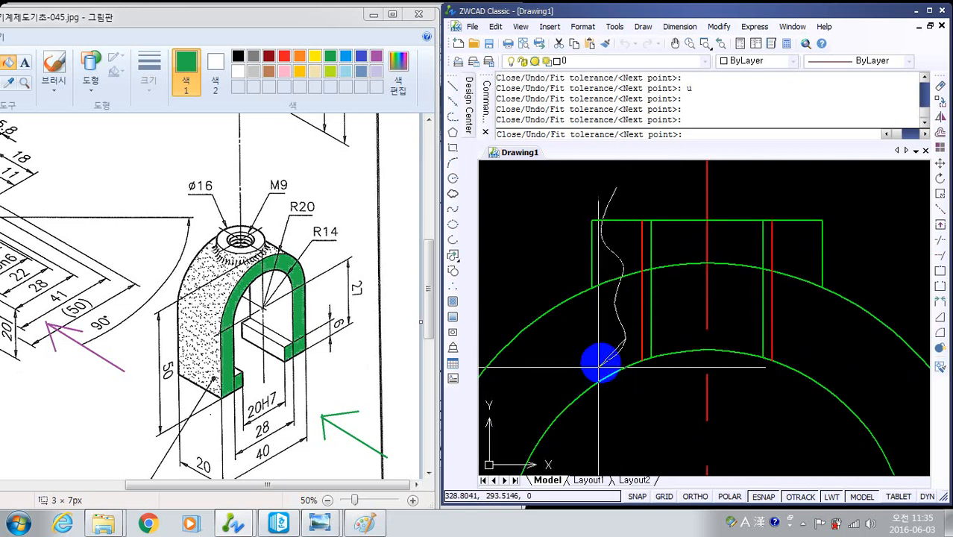
pyautogui.click(601, 372)
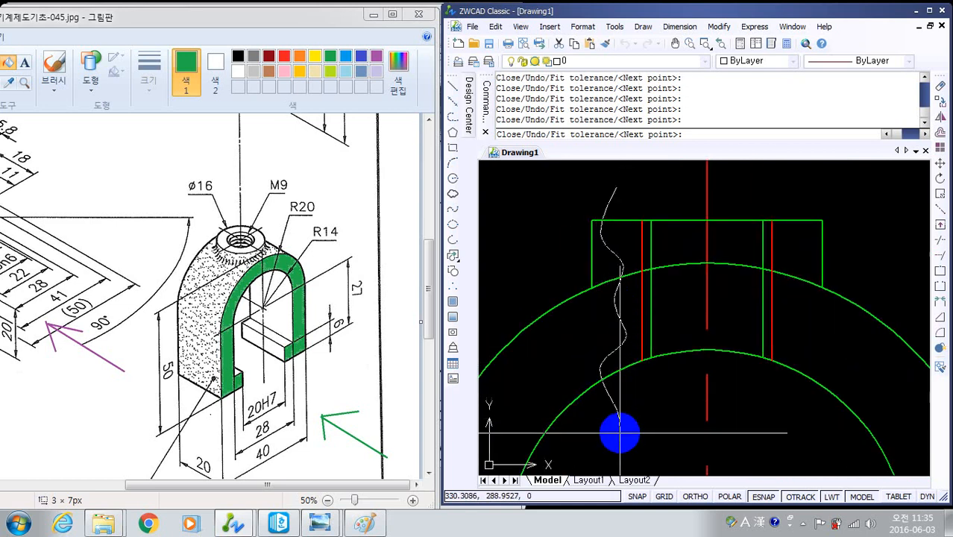
pyautogui.press('Return')
pyautogui.press('Return')
pyautogui.press('Return')
# - Draw a second wavy spline about 15 tall between the threaded hole and the boss's right edge, from above the boss to below the inner arc
pyautogui.moveTo(823, 404)
pyautogui.mouseDown(button='middle')
pyautogui.moveTo(784, 375)
pyautogui.moveTo(797, 404)
pyautogui.mouseUp(button='middle')
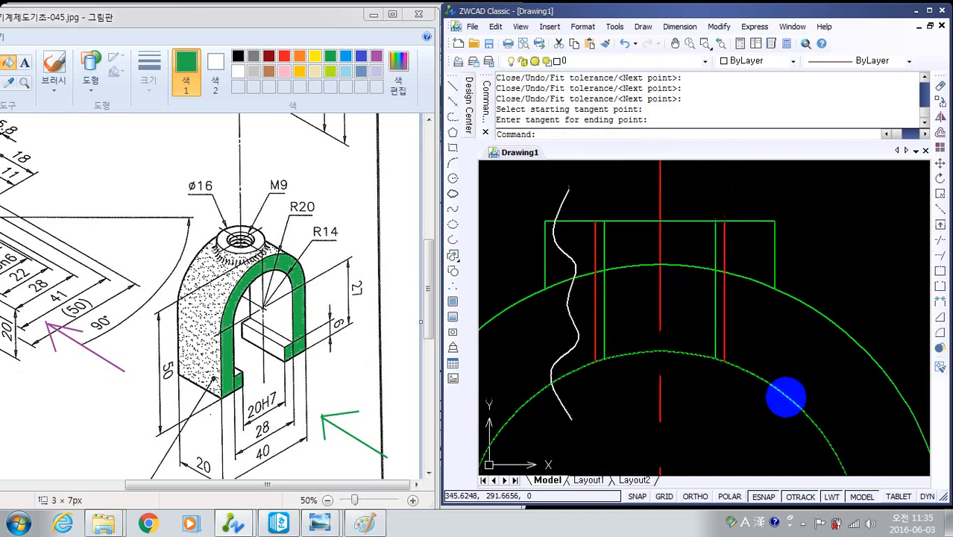
pyautogui.press('Return')
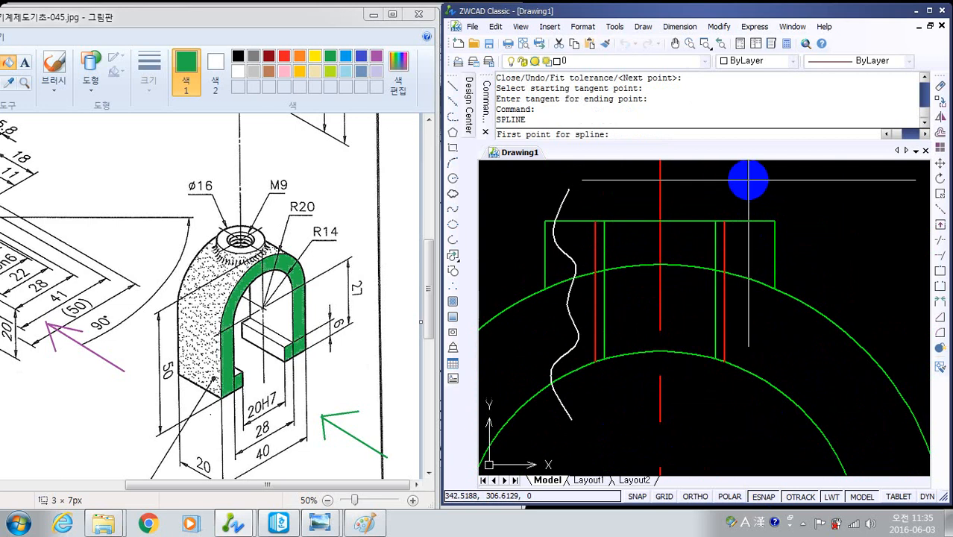
pyautogui.click(721, 185)
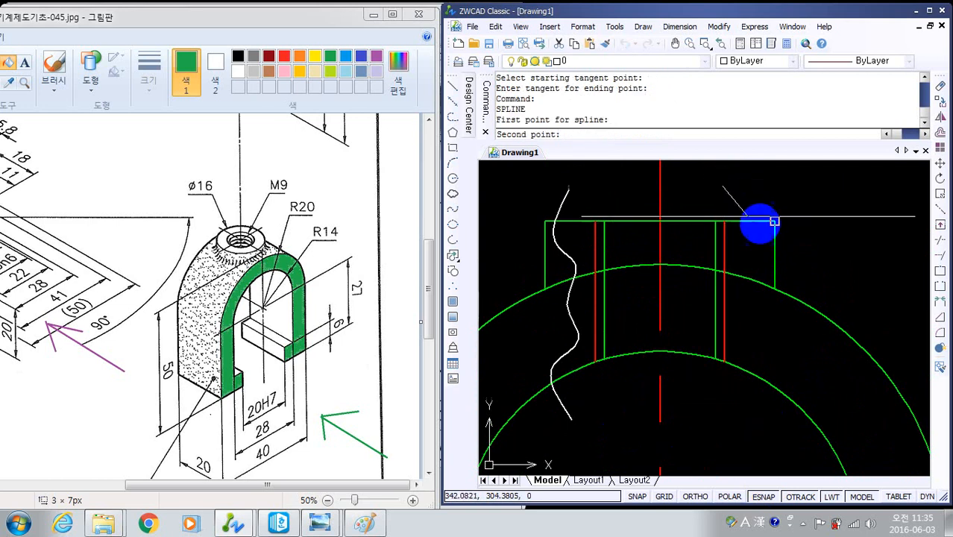
pyautogui.click(744, 211)
pyautogui.click(748, 252)
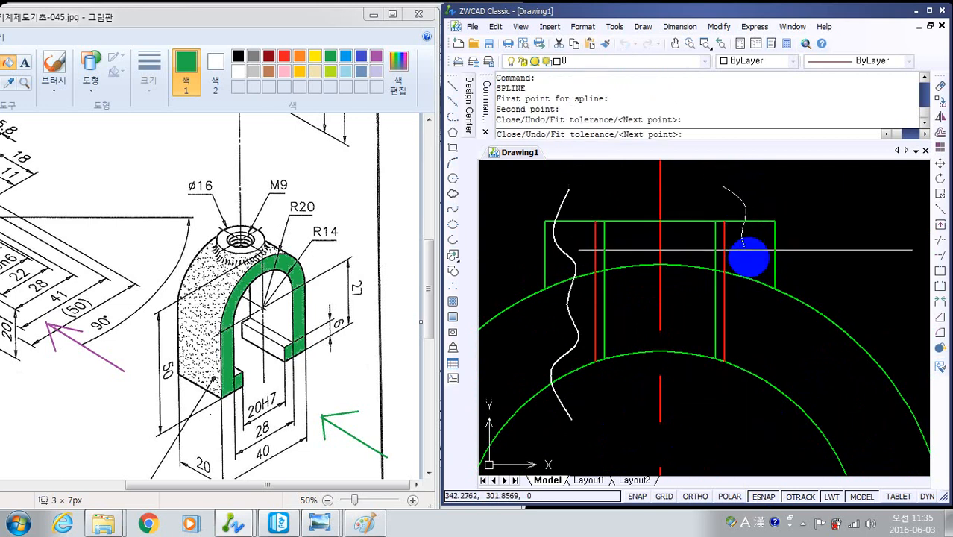
pyautogui.click(750, 270)
pyautogui.click(736, 313)
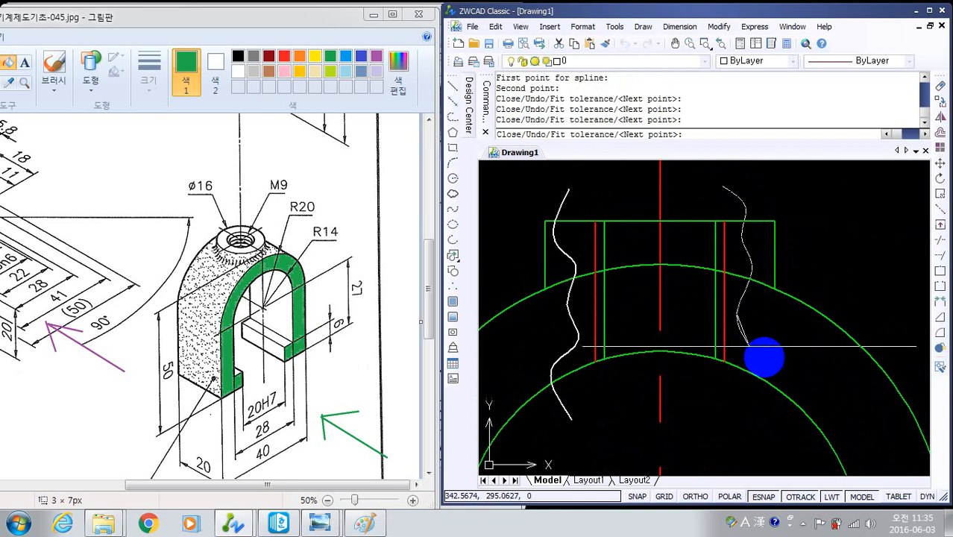
pyautogui.click(760, 360)
pyautogui.click(734, 393)
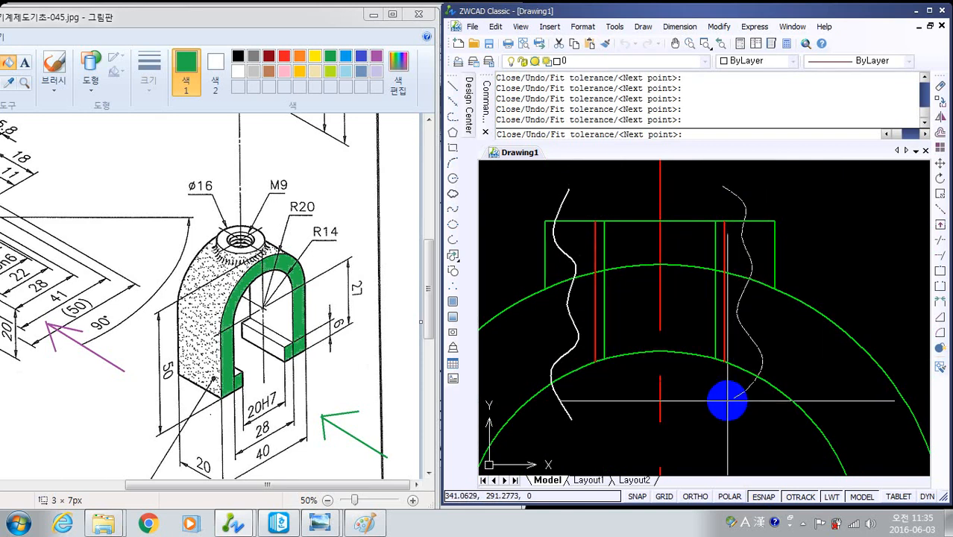
pyautogui.press('Return')
pyautogui.press('Return')
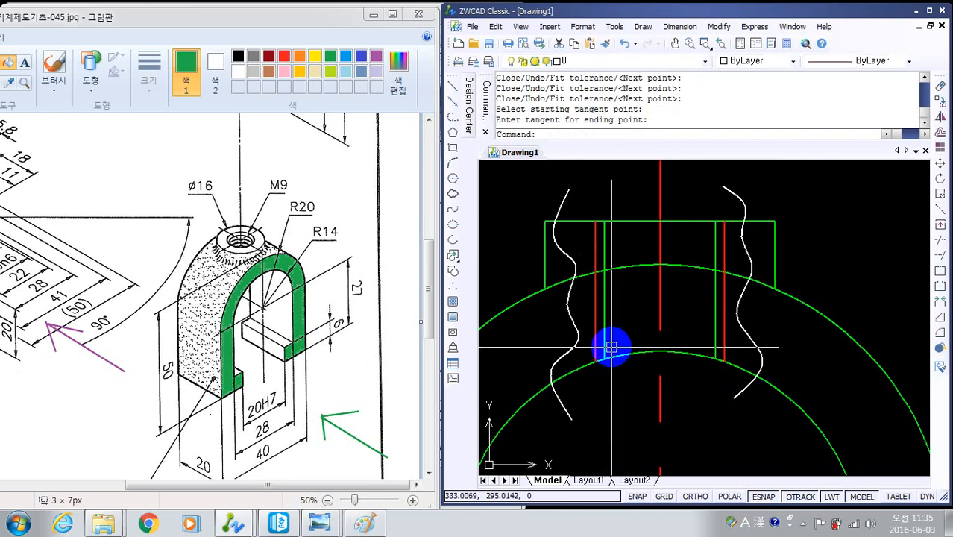
# - Trim the ends of both wavy splines that extend above the boss's top edge and below the inner arc
pyautogui.write('tr')
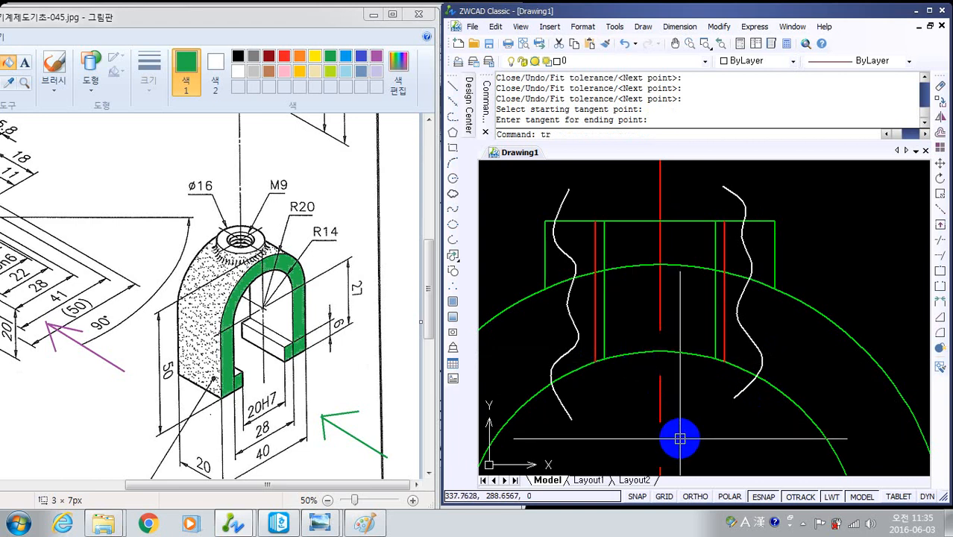
pyautogui.press('Return')
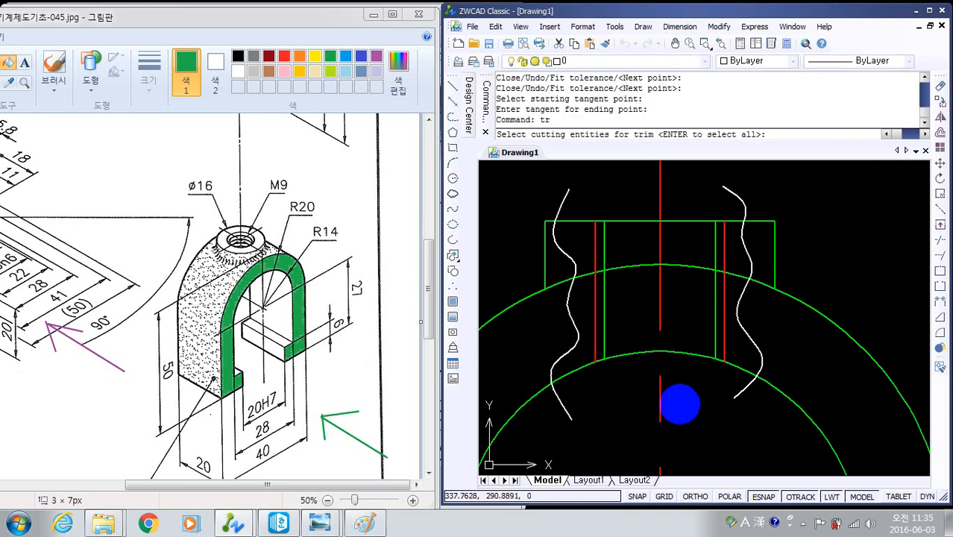
pyautogui.click(747, 242)
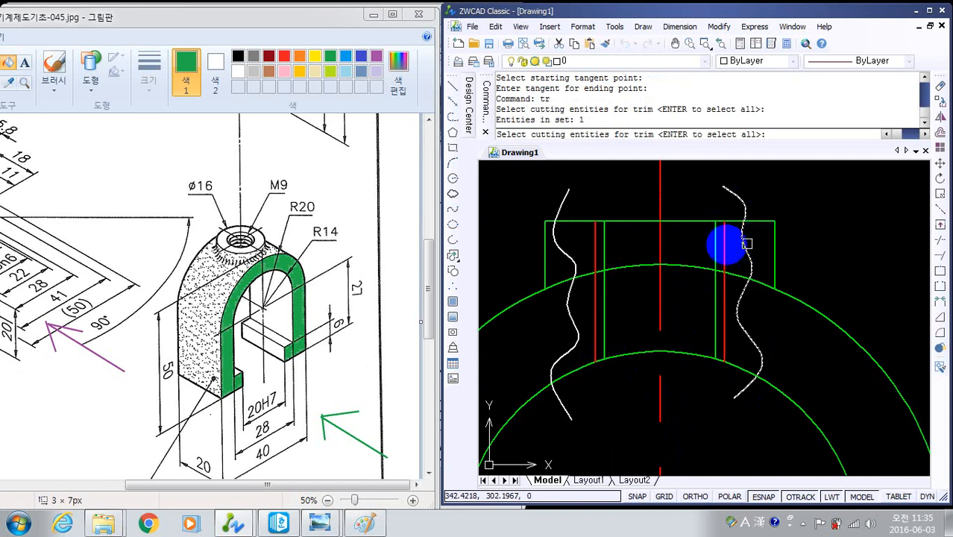
pyautogui.click(623, 222)
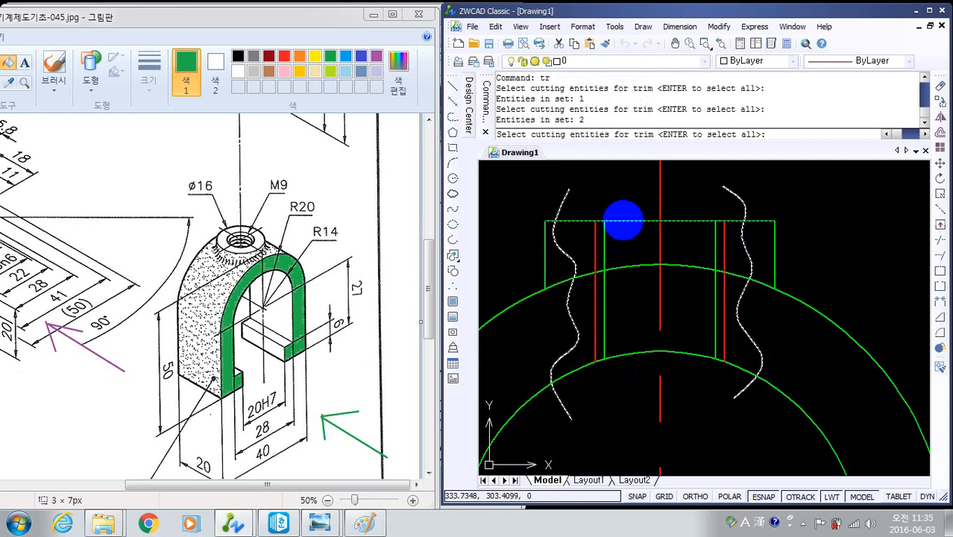
pyautogui.click(639, 348)
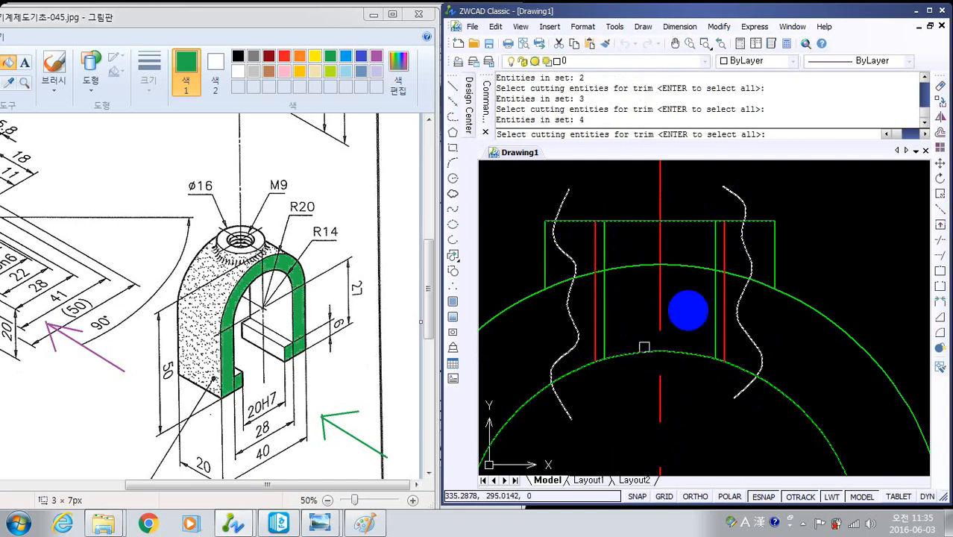
pyautogui.press('Return')
pyautogui.click(737, 197)
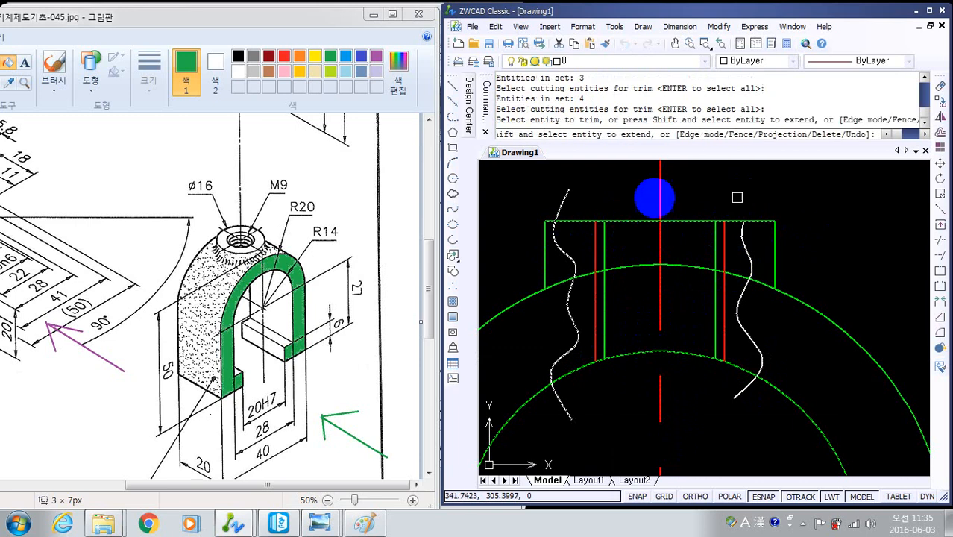
pyautogui.click(565, 196)
pyautogui.click(565, 396)
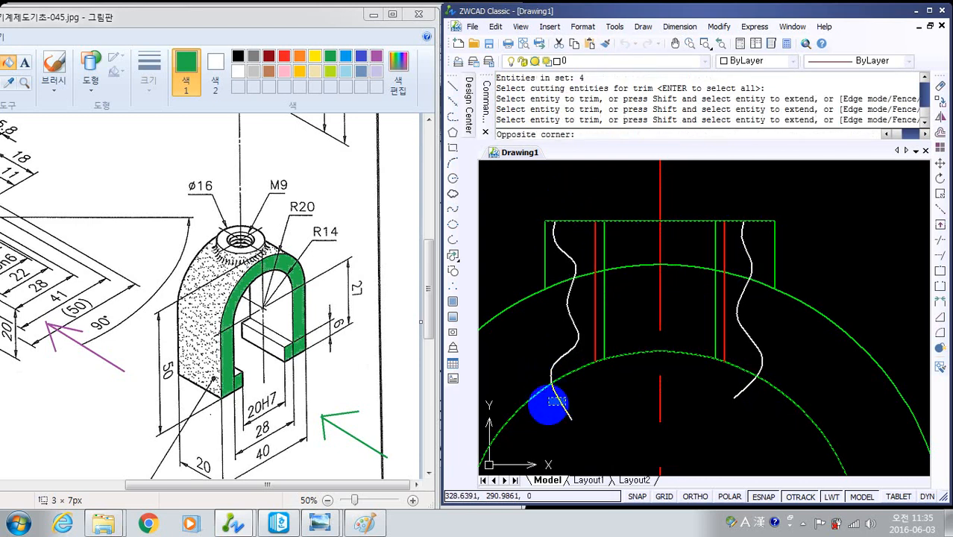
pyautogui.click(546, 405)
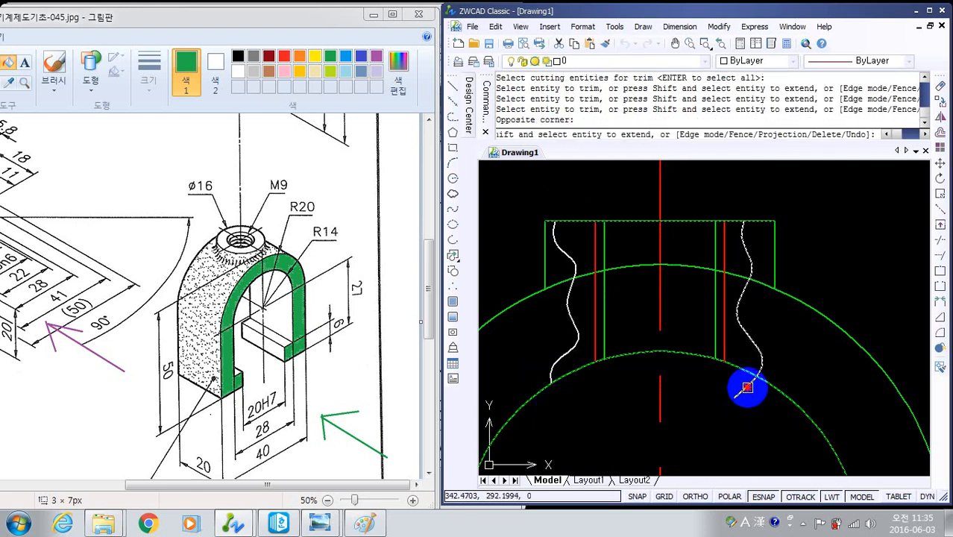
pyautogui.click(746, 387)
# - Trim away the outer arc between the two wavy splines
pyautogui.click(674, 263)
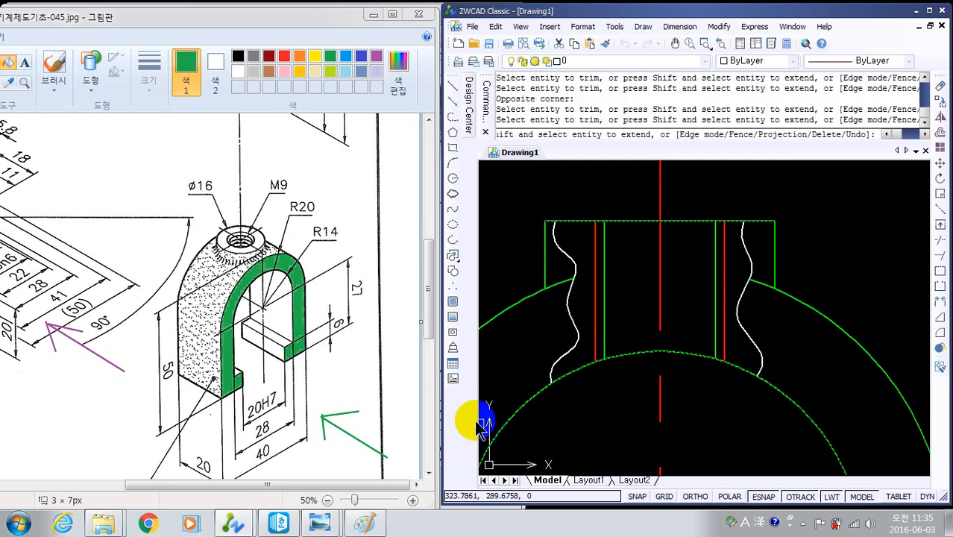
pyautogui.press('Escape')
pyautogui.press('Escape')
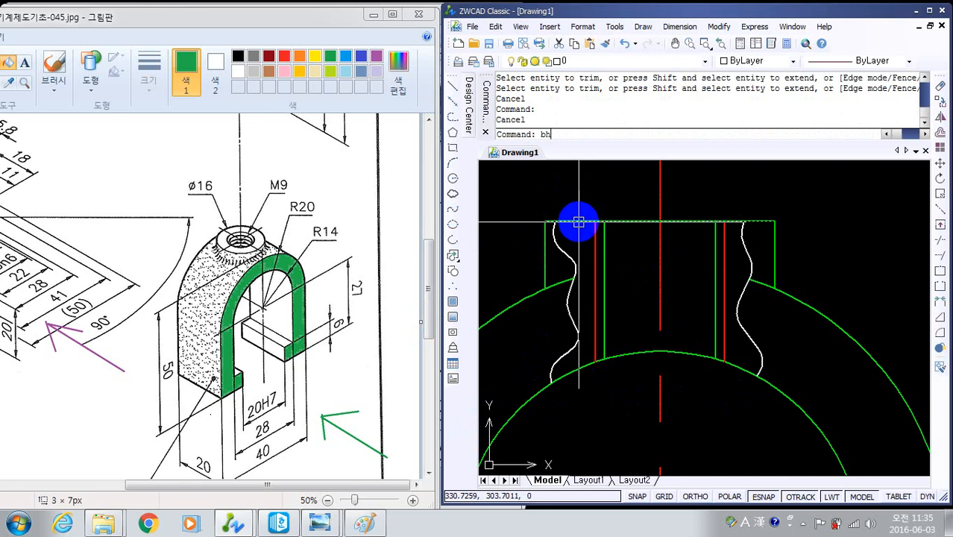
# - Set up a user-defined hatch with an angle of 45 and a spacing of 3
pyautogui.rightClick(579, 222)
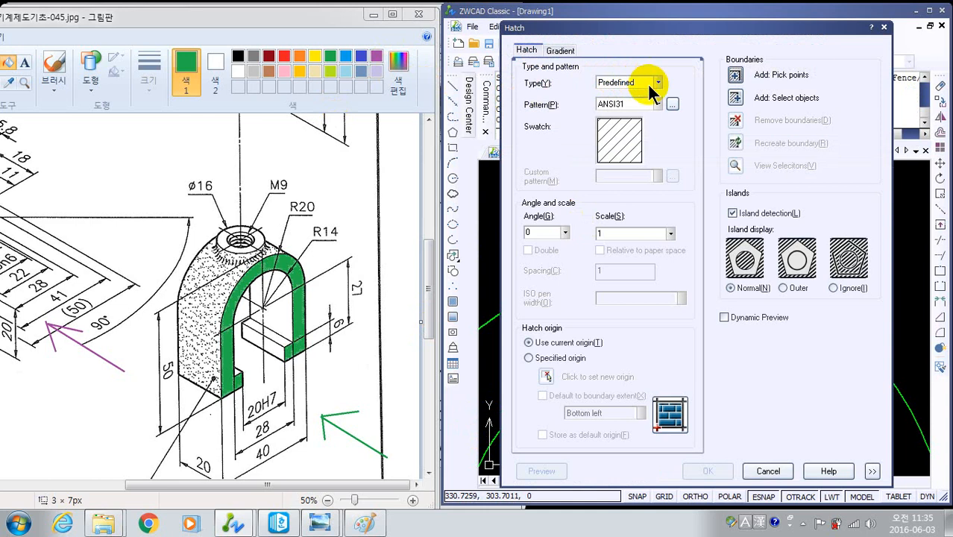
pyautogui.click(658, 80)
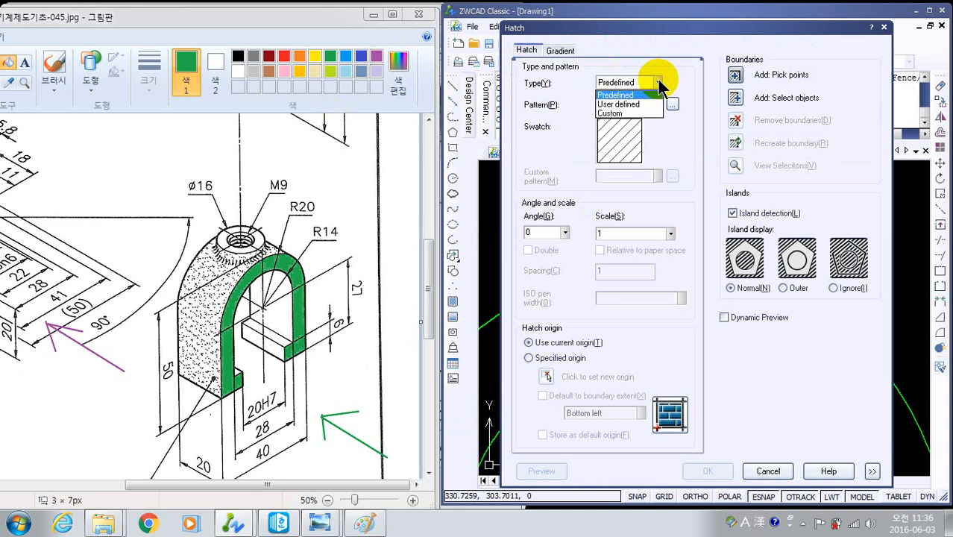
pyautogui.click(641, 104)
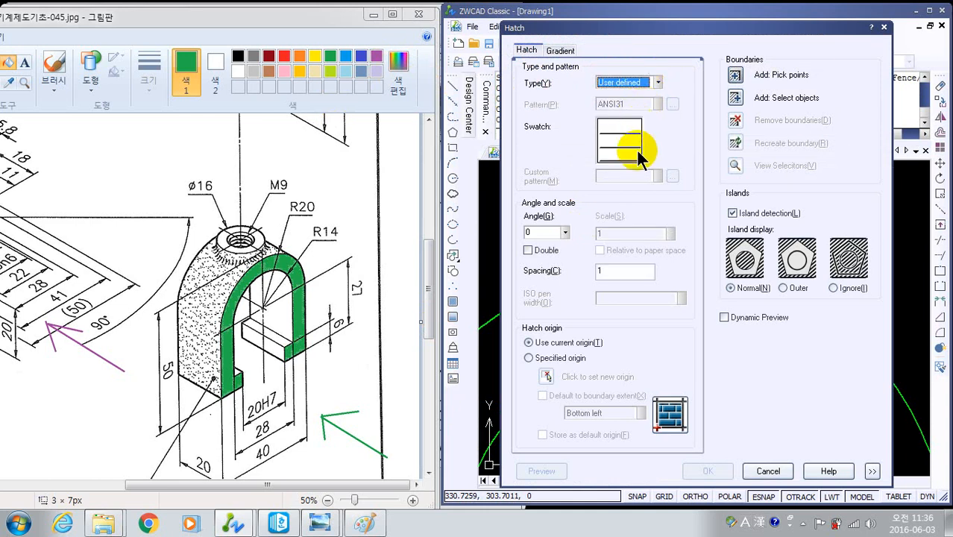
pyautogui.click(542, 232)
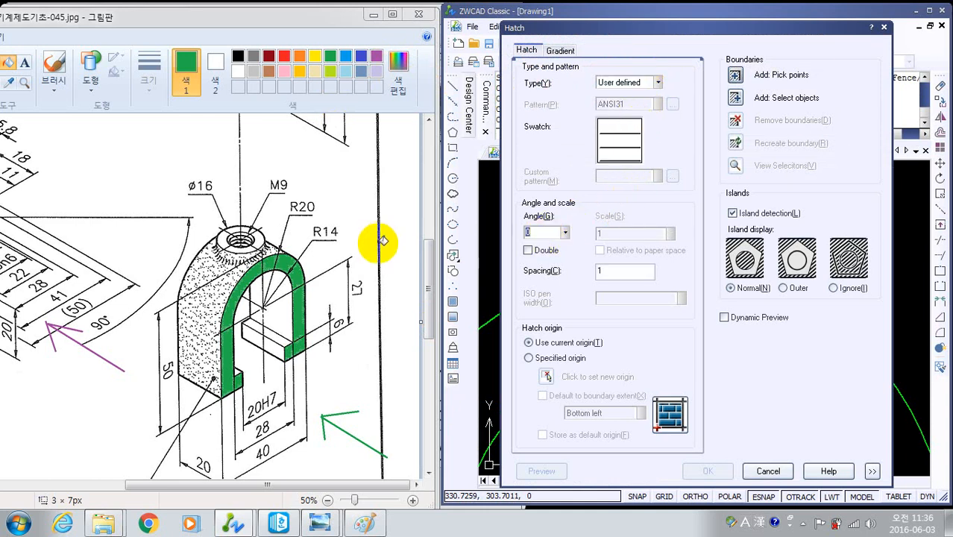
pyautogui.write('45')
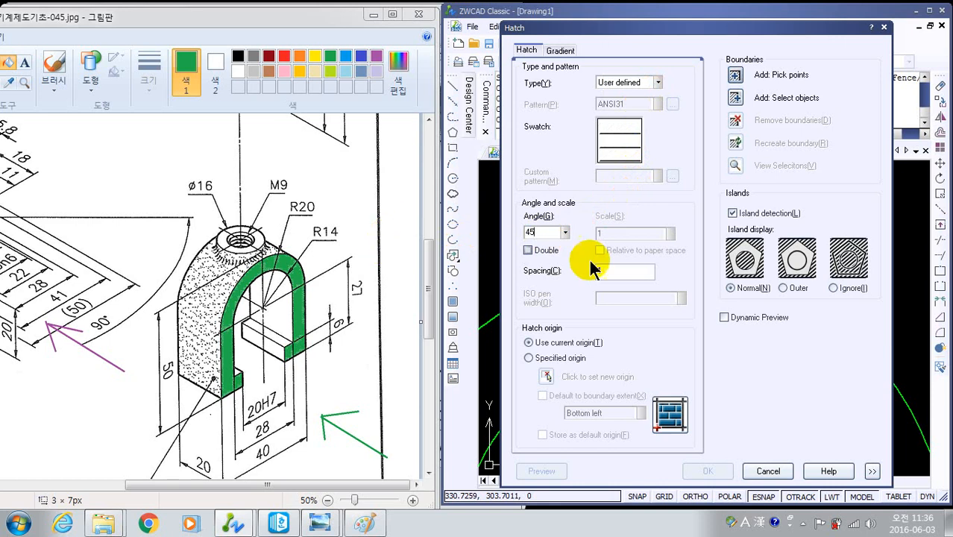
pyautogui.doubleClick(608, 270)
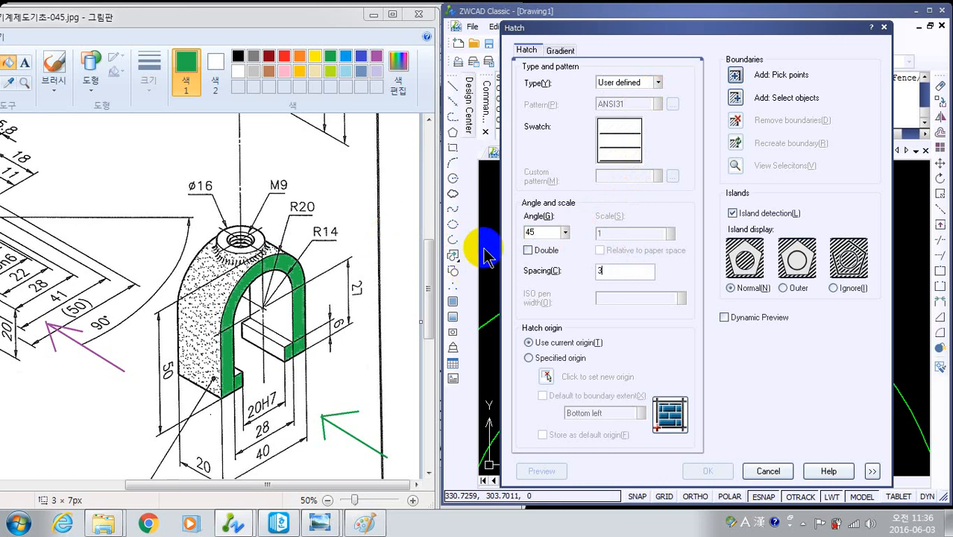
# - Try to pick the hatch areas between the left wavy spline and the hole's left inner line
pyautogui.click(735, 79)
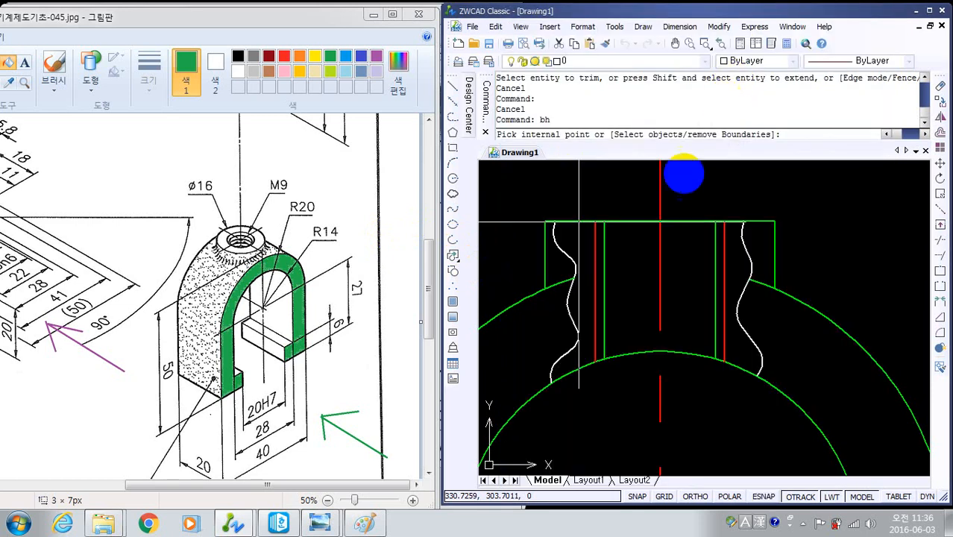
pyautogui.click(583, 274)
pyautogui.scroll(3, 586, 273)
pyautogui.click(623, 277)
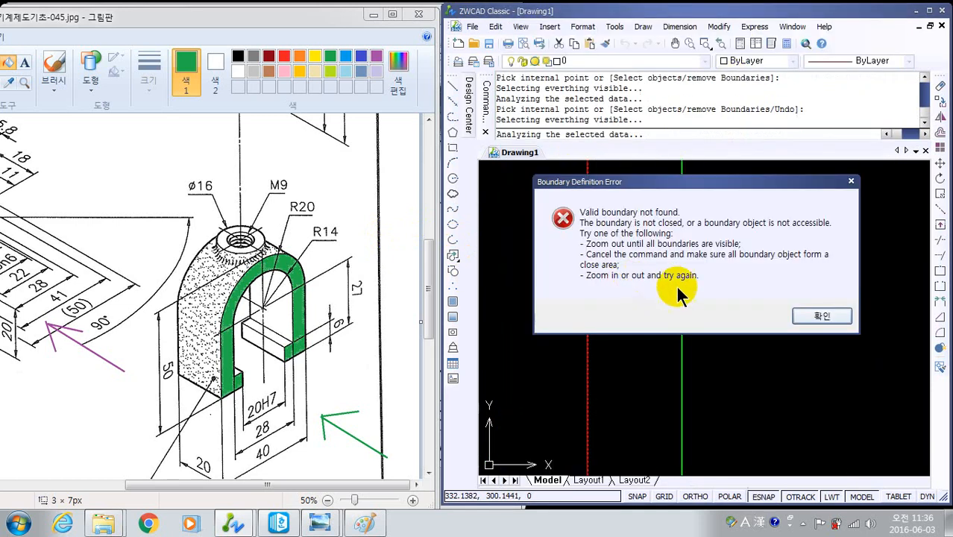
pyautogui.click(823, 313)
pyautogui.click(659, 309)
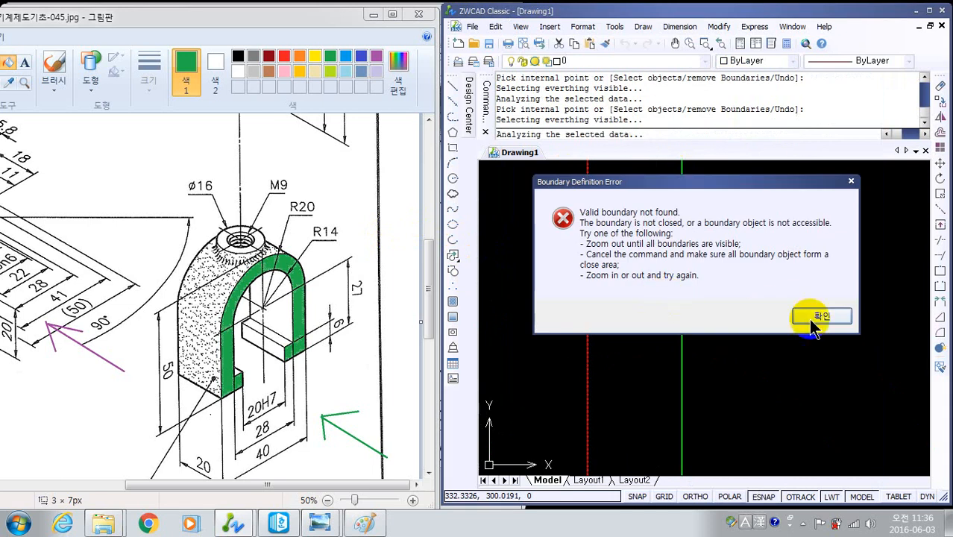
pyautogui.click(811, 317)
pyautogui.press('Return')
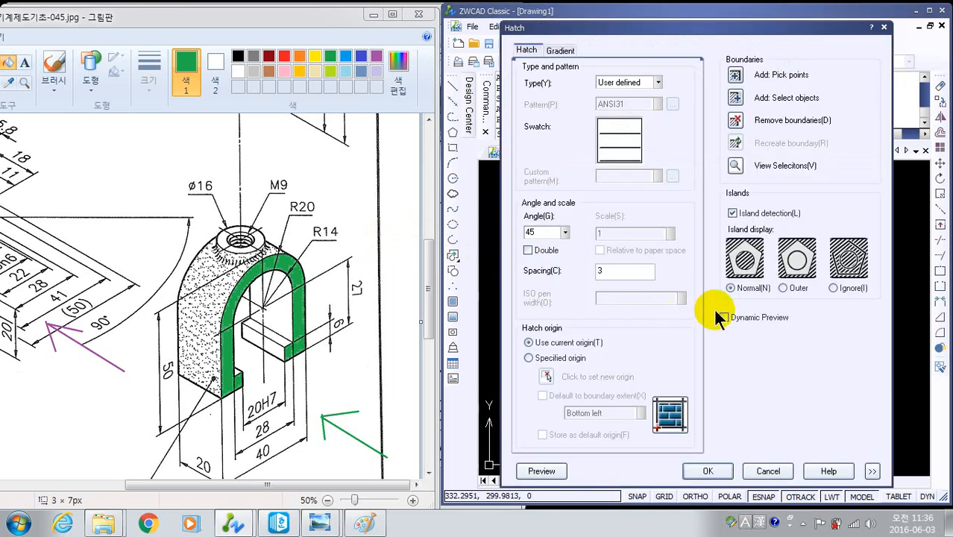
# - Try to add the area between the right red thread line and the right wavy spline to the hatch
pyautogui.click(735, 80)
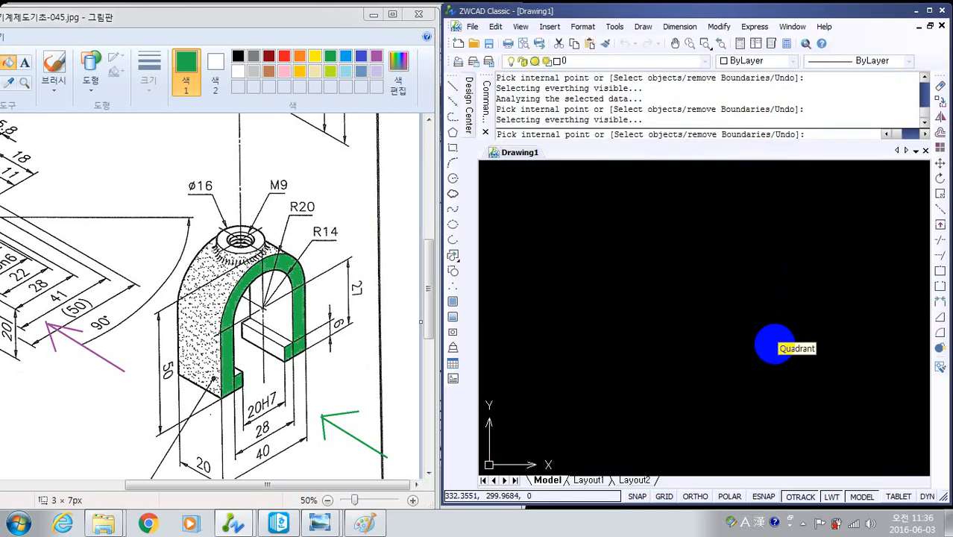
pyautogui.scroll(-5, 763, 348)
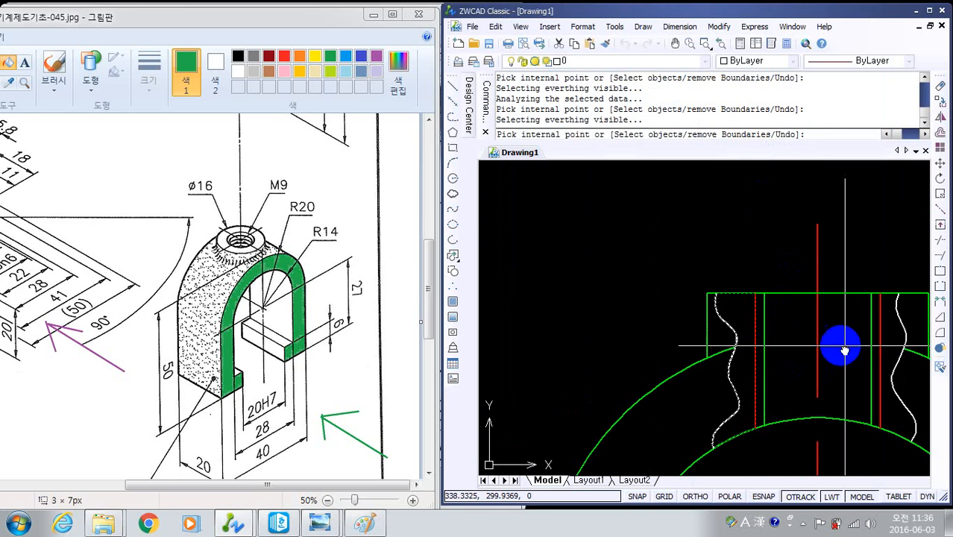
pyautogui.scroll(6, 756, 340)
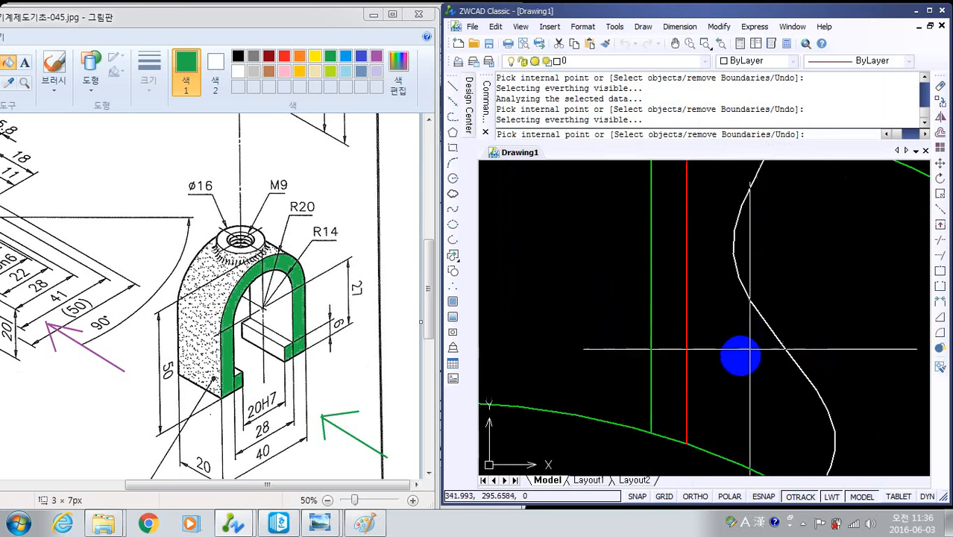
pyautogui.click(740, 357)
pyautogui.click(744, 314)
pyautogui.scroll(-2, 718, 345)
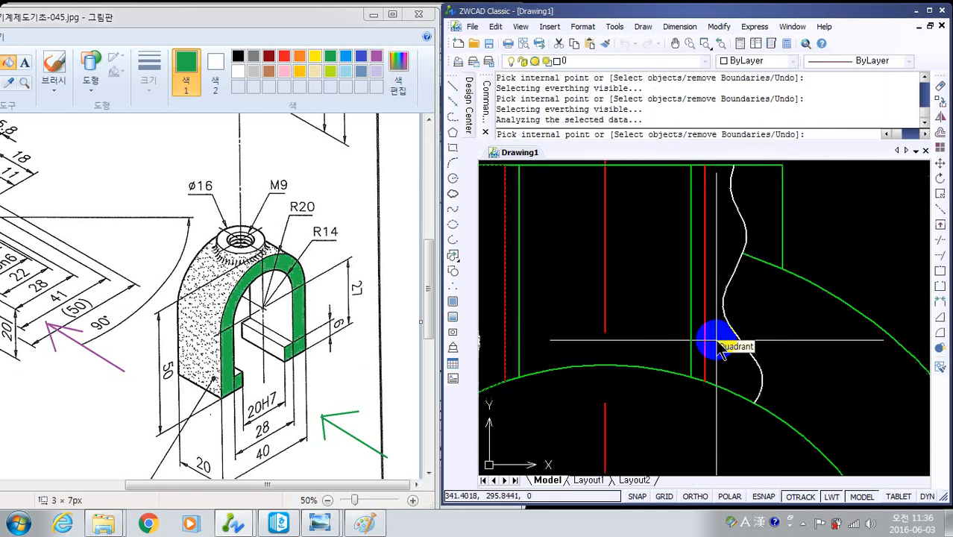
pyautogui.scroll(-2, 718, 345)
# - Try to add the narrow strip between the left red thread line and the green hole line, and cancel the hatch
pyautogui.scroll(1, 637, 325)
pyautogui.scroll(1, 649, 312)
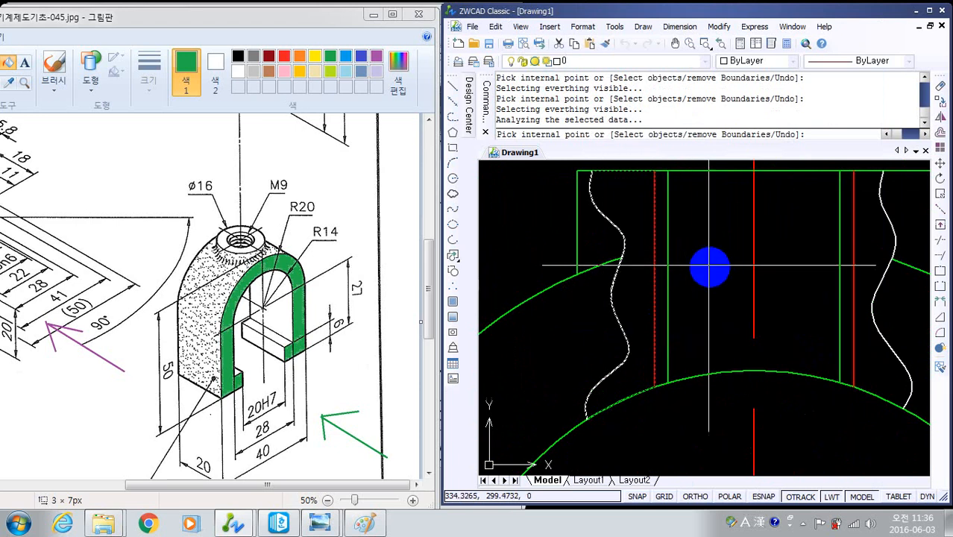
pyautogui.scroll(3, 657, 348)
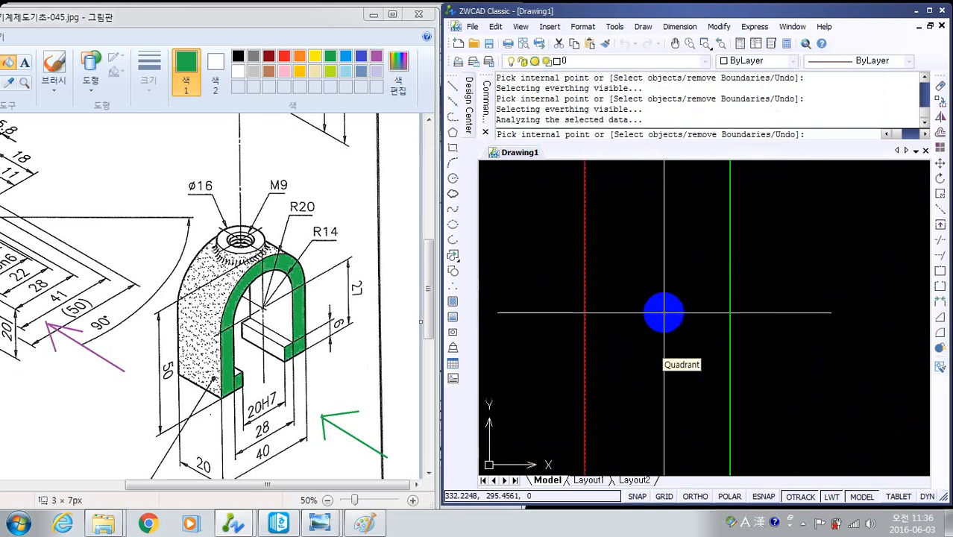
pyautogui.scroll(-2, 653, 273)
pyautogui.scroll(1, 653, 272)
pyautogui.scroll(-3, 687, 274)
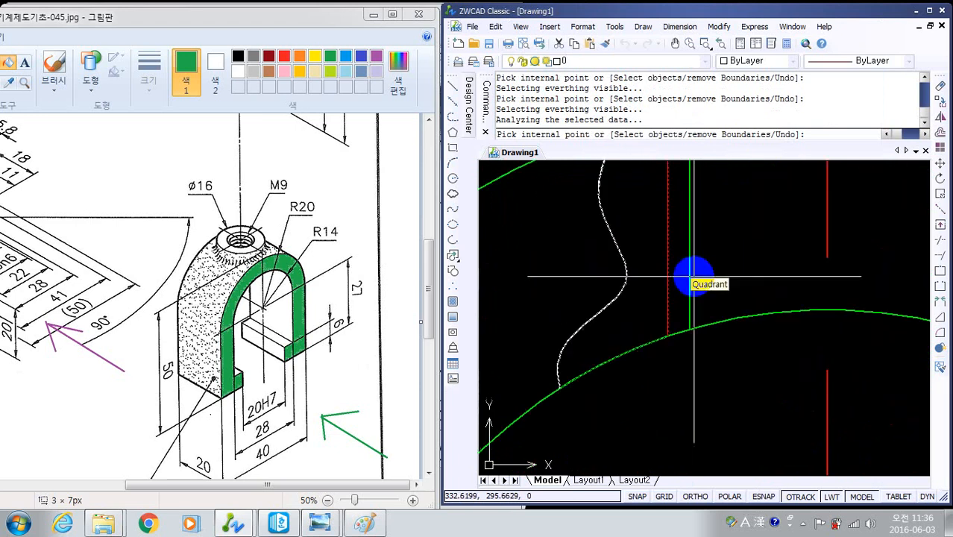
pyautogui.moveTo(704, 277); pyautogui.dragTo(670, 375, button='middle')
pyautogui.click(662, 290)
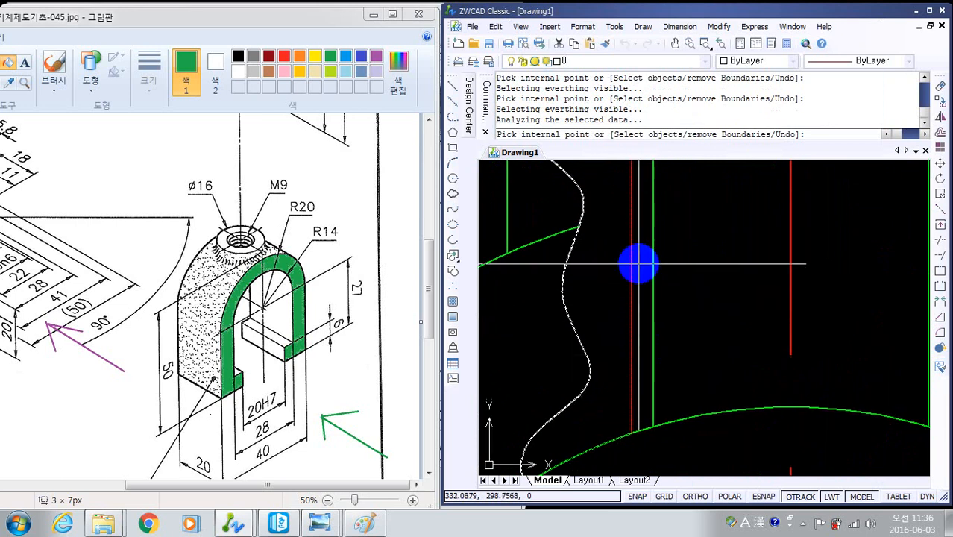
pyautogui.click(812, 319)
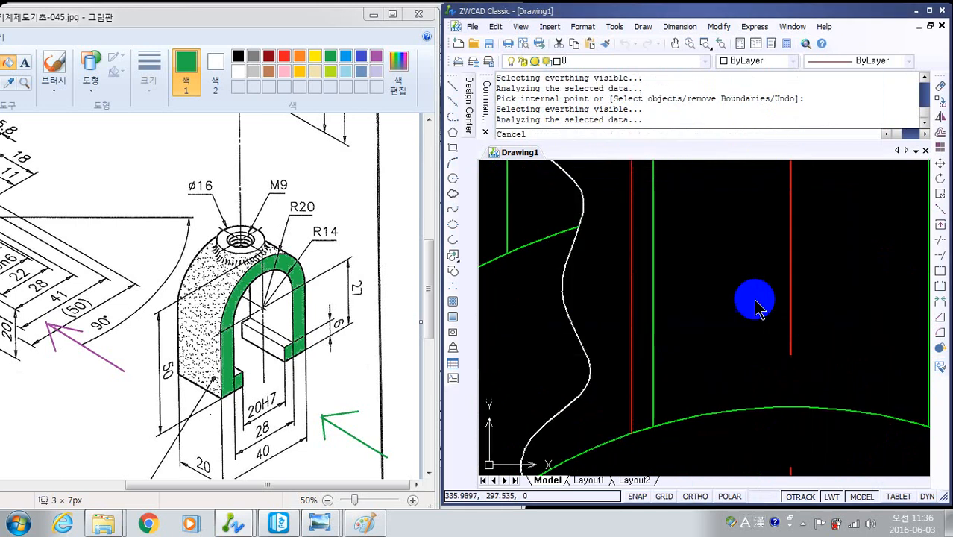
pyautogui.rightClick(755, 304)
pyautogui.press('Escape')
# - Restart the hatch for the broken-out section as user defined, with an angle of 45 and a spacing of 3
pyautogui.scroll(-4, 768, 310)
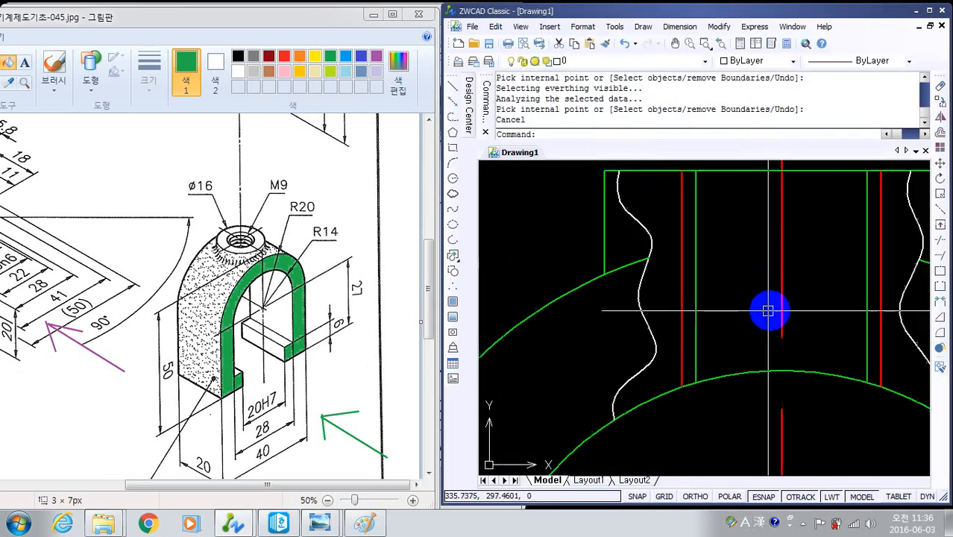
pyautogui.moveTo(805, 290); pyautogui.dragTo(646, 285, button='middle')
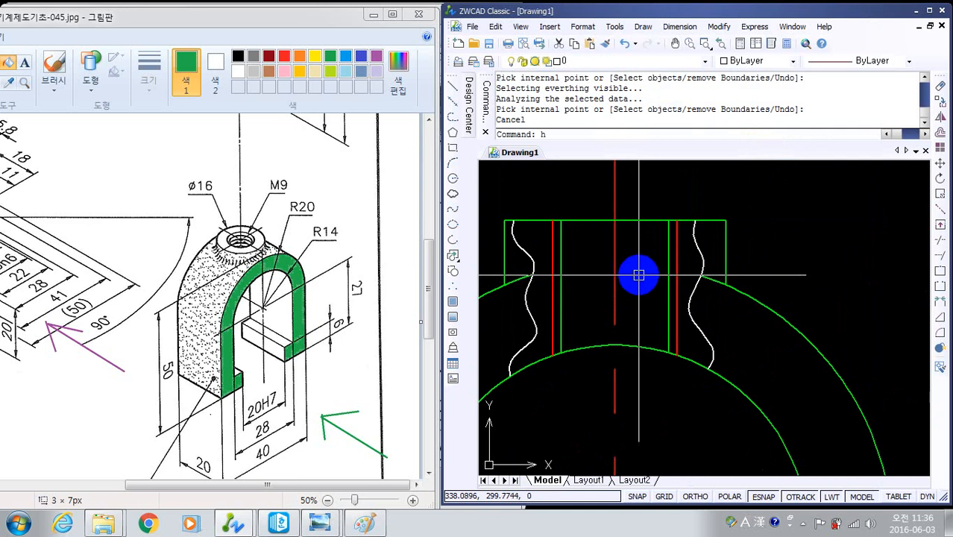
pyautogui.rightClick(656, 257)
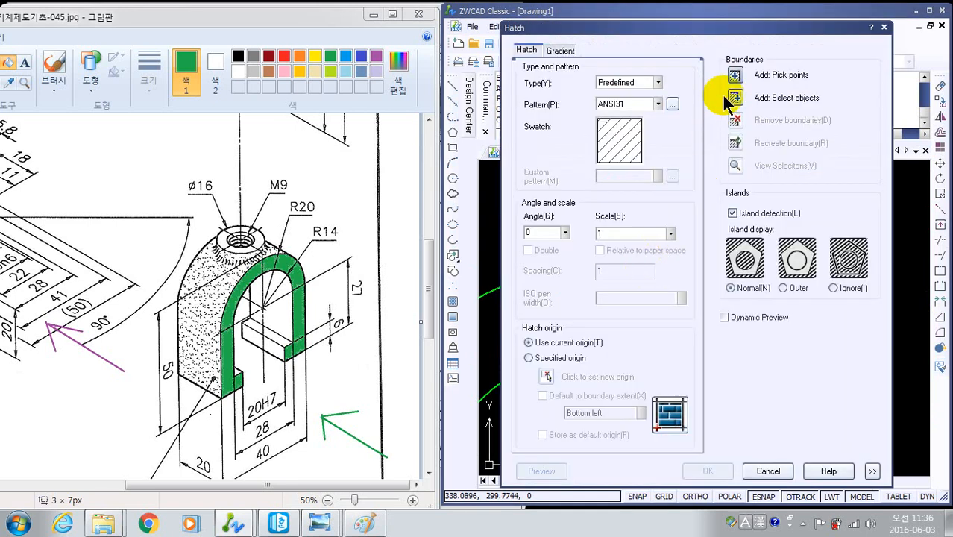
pyautogui.click(657, 81)
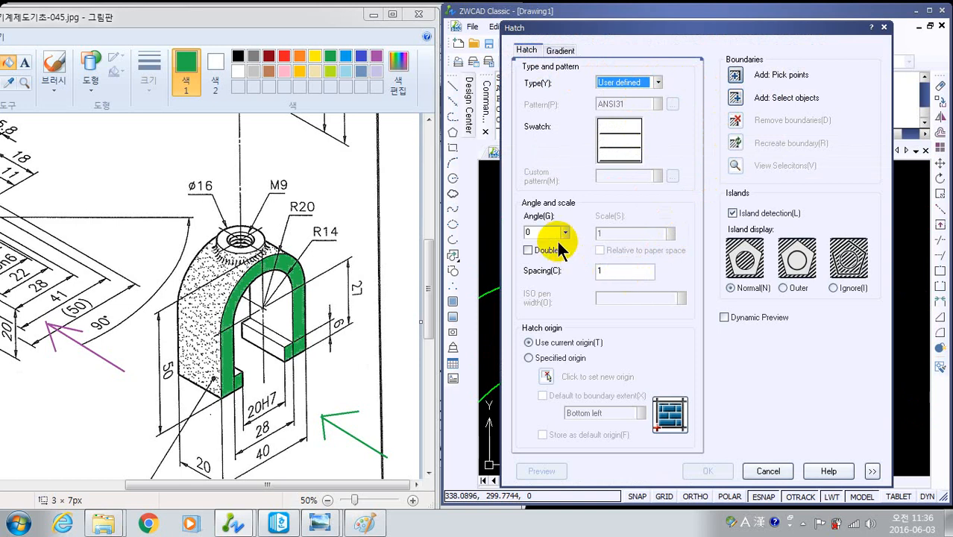
pyautogui.moveTo(545, 231); pyautogui.dragTo(417, 231)
pyautogui.write('45')
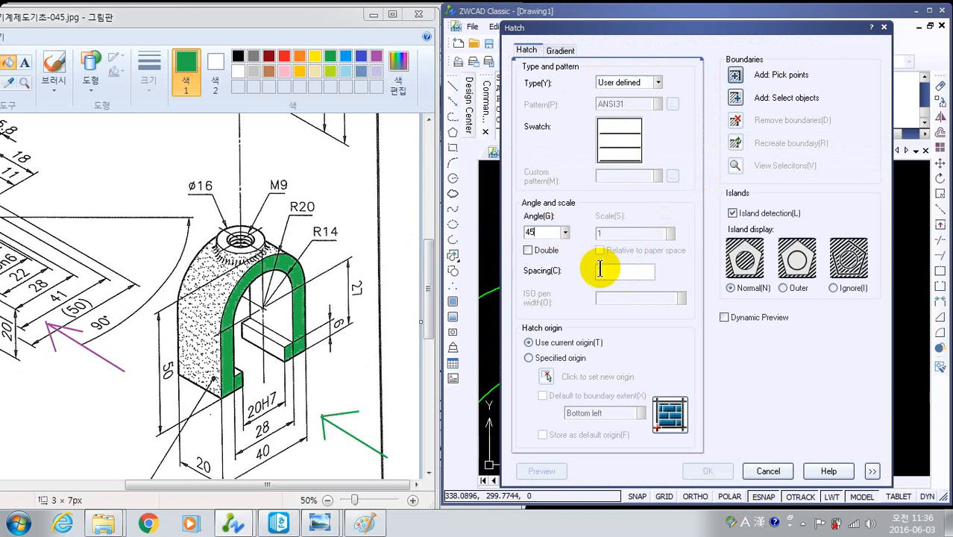
pyautogui.moveTo(601, 270); pyautogui.dragTo(428, 255)
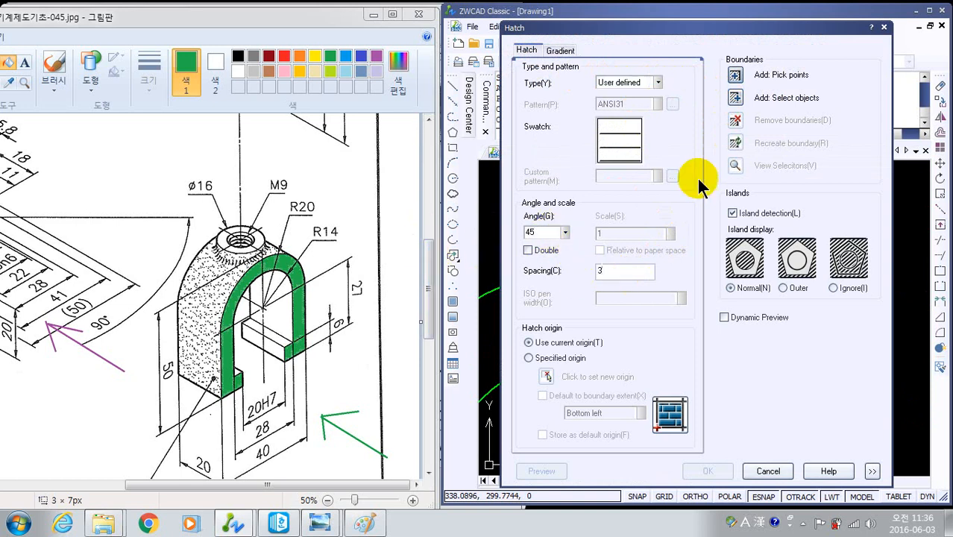
# - Pick the hatch areas beside the threaded hole and try to add the narrow strip between the left red thread line and green hole line
pyautogui.click(734, 75)
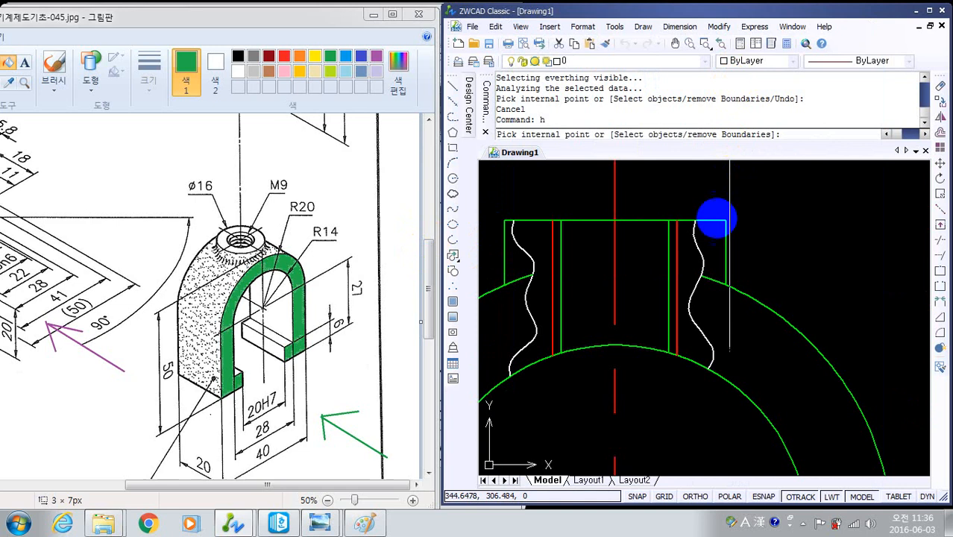
pyautogui.click(673, 280)
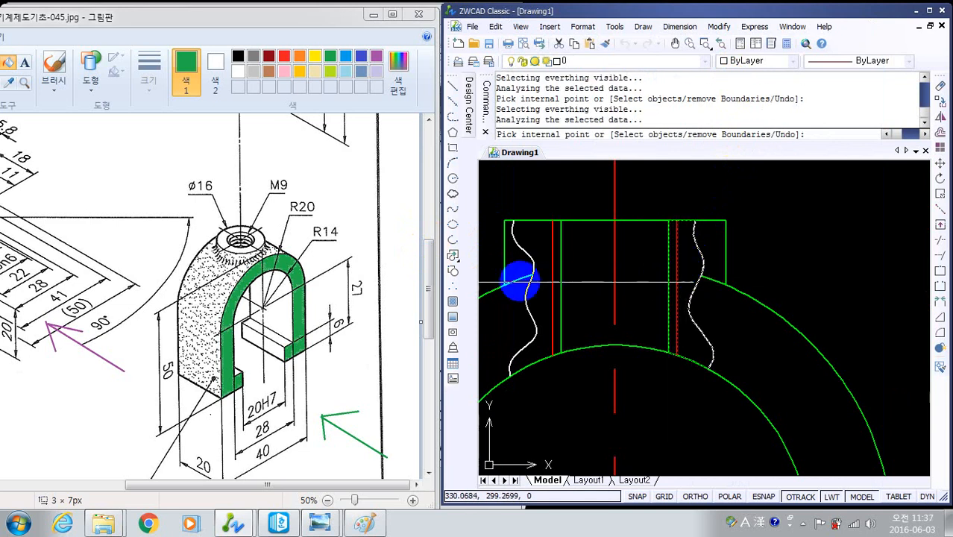
pyautogui.scroll(4, 560, 266)
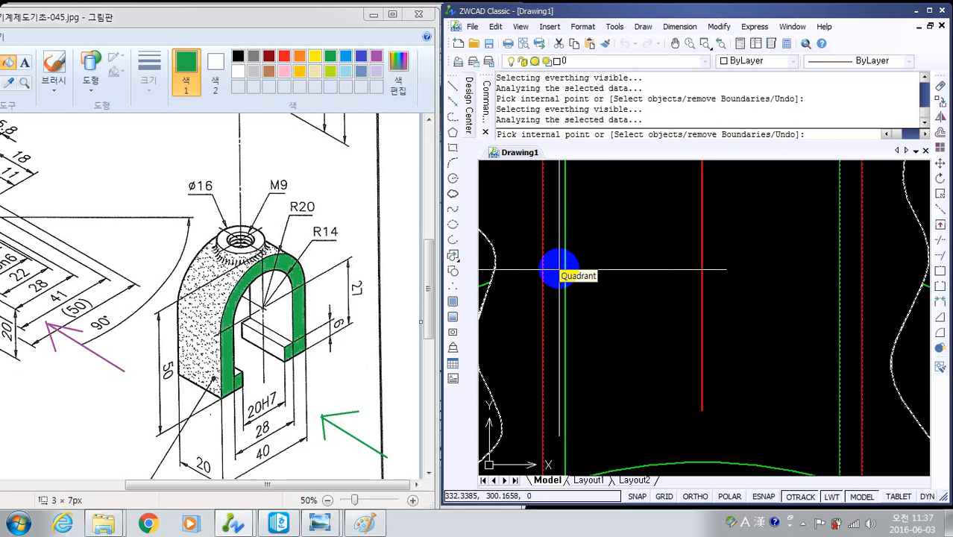
pyautogui.click(557, 267)
pyautogui.click(798, 317)
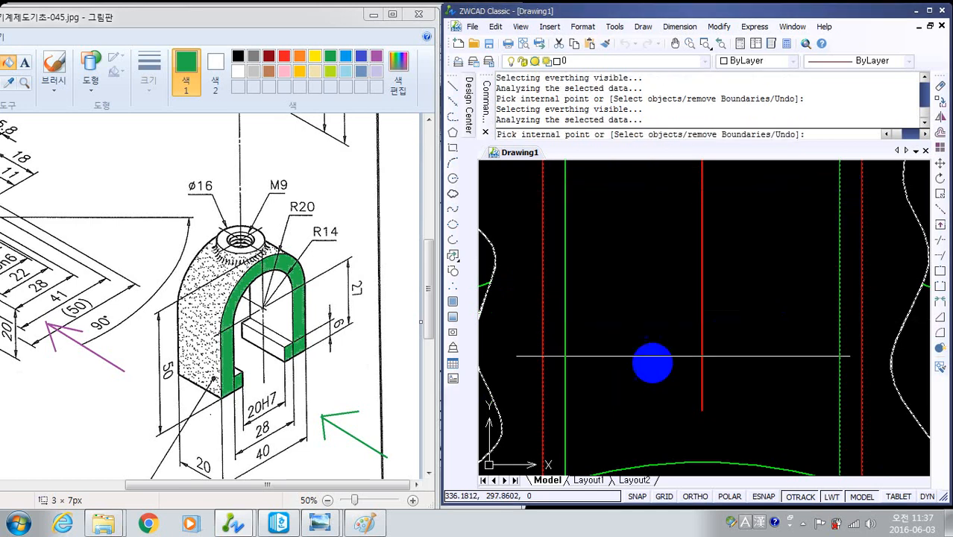
# - Examine the upper end of the strip between the left thread line and hole line for gaps in its boundary
pyautogui.moveTo(647, 358); pyautogui.dragTo(701, 180, button='middle')
pyautogui.scroll(-3, 622, 265)
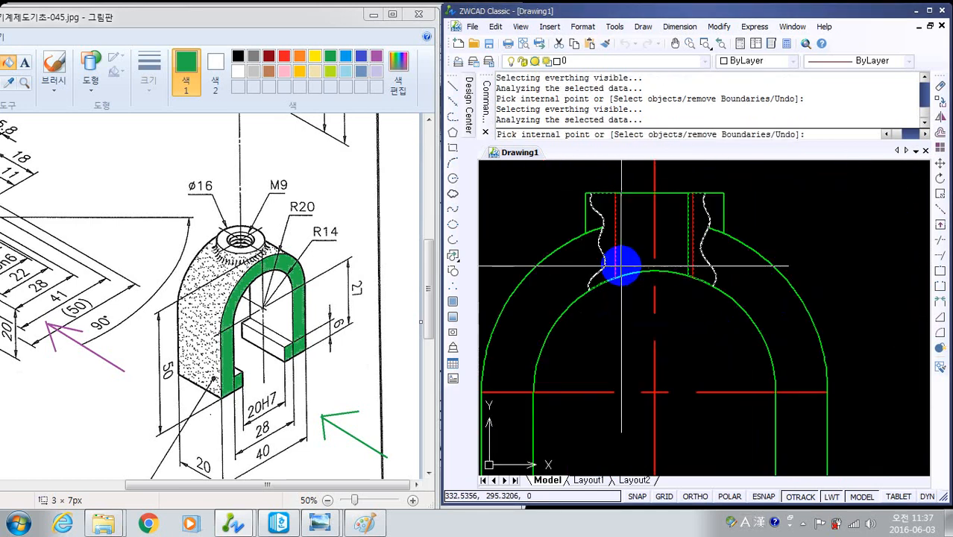
pyautogui.scroll(4, 623, 264)
pyautogui.moveTo(629, 255); pyautogui.dragTo(665, 403, button='middle')
pyautogui.scroll(-2, 674, 297)
pyautogui.scroll(-2, 674, 288)
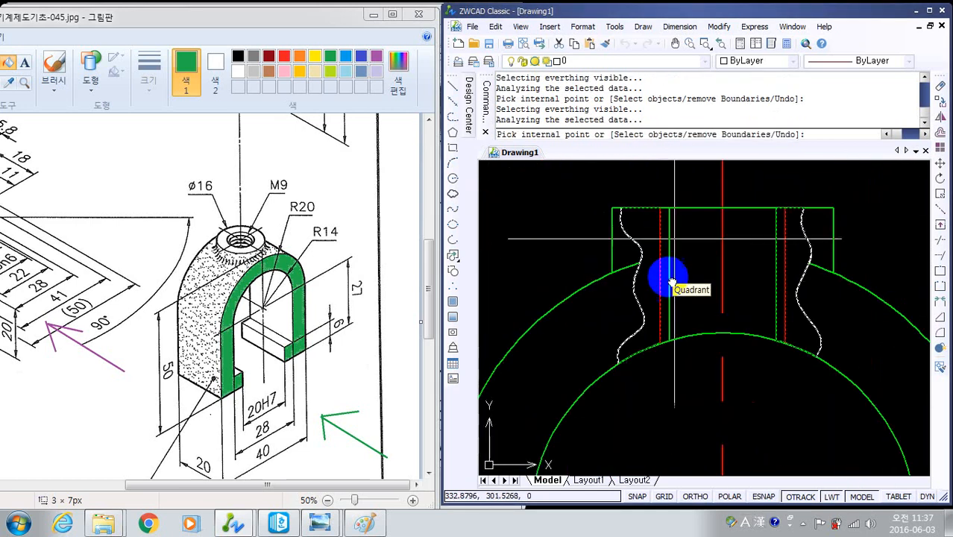
pyautogui.moveTo(662, 224); pyautogui.dragTo(641, 321, button='middle')
pyautogui.scroll(10, 638, 315)
pyautogui.moveTo(725, 226); pyautogui.dragTo(645, 460, button='middle')
pyautogui.scroll(3, 672, 389)
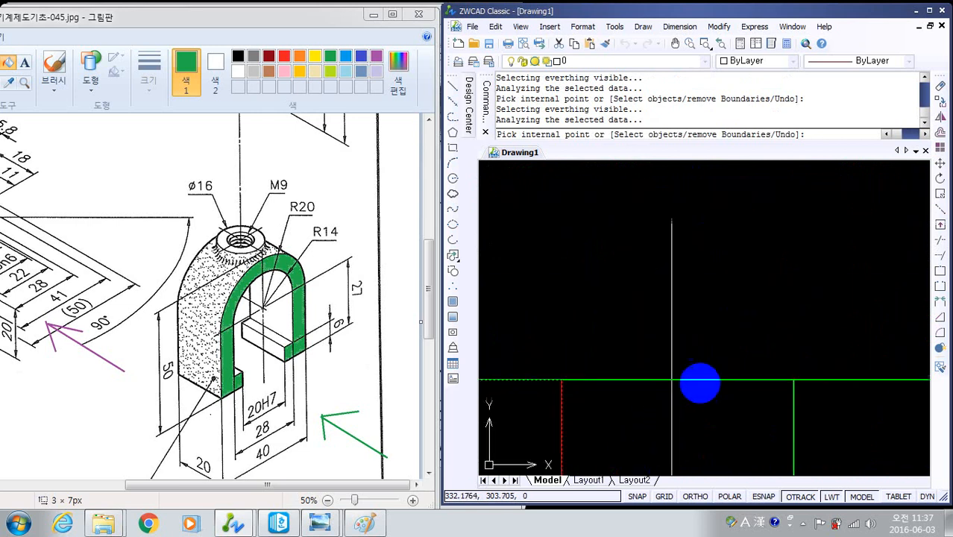
pyautogui.scroll(-1, 759, 399)
pyautogui.moveTo(755, 402); pyautogui.dragTo(747, 217, button='middle')
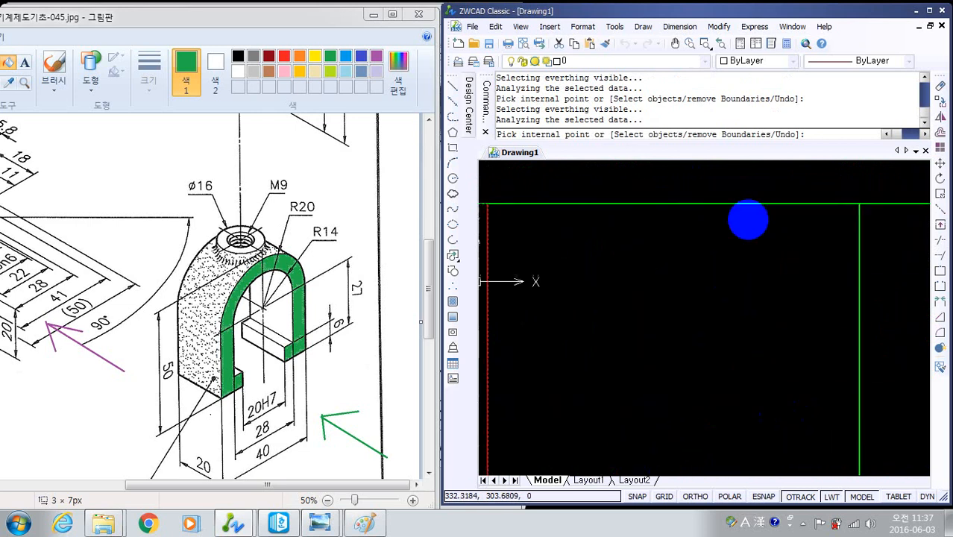
pyautogui.scroll(-5, 747, 320)
pyautogui.moveTo(738, 381); pyautogui.dragTo(719, 155, button='middle')
pyautogui.scroll(-4, 734, 352)
pyautogui.scroll(4, 732, 381)
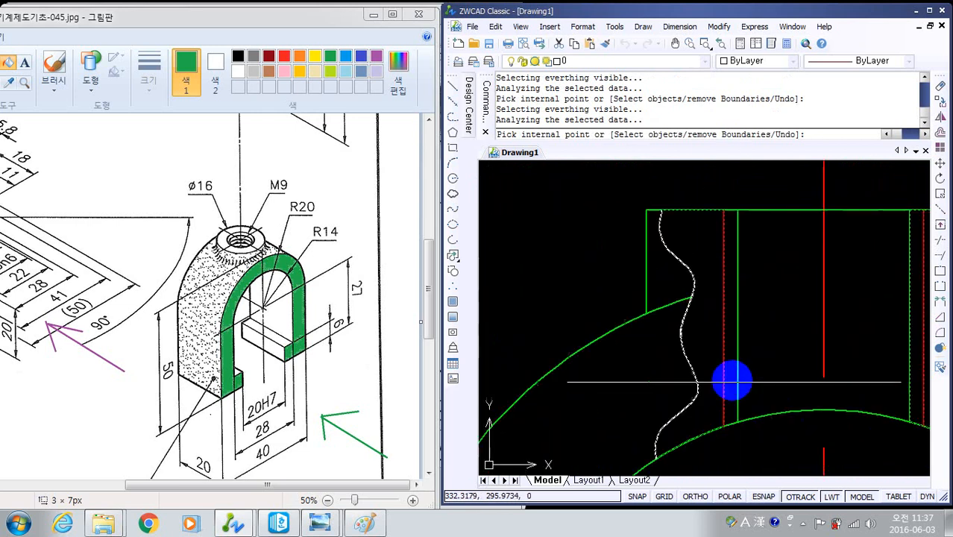
# - Examine whether the lower end of the left green hole line meets the inner arc
pyautogui.moveTo(728, 372); pyautogui.dragTo(703, 181, button='middle')
pyautogui.scroll(1, 703, 181)
pyautogui.scroll(4, 711, 388)
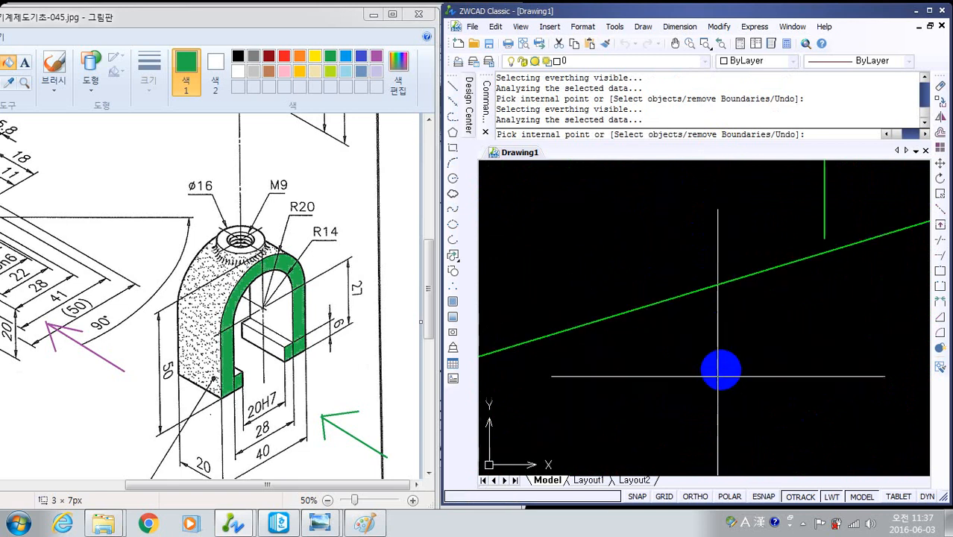
pyautogui.scroll(-4, 806, 248)
pyautogui.moveTo(705, 277); pyautogui.dragTo(600, 305, button='middle')
pyautogui.moveTo(737, 270)
pyautogui.mouseDown(button='middle')
pyautogui.moveTo(678, 302)
pyautogui.moveTo(698, 261)
pyautogui.moveTo(645, 258)
pyautogui.mouseUp(button='middle')
pyautogui.scroll(4, 632, 287)
pyautogui.scroll(2, 634, 294)
pyautogui.scroll(4, 697, 301)
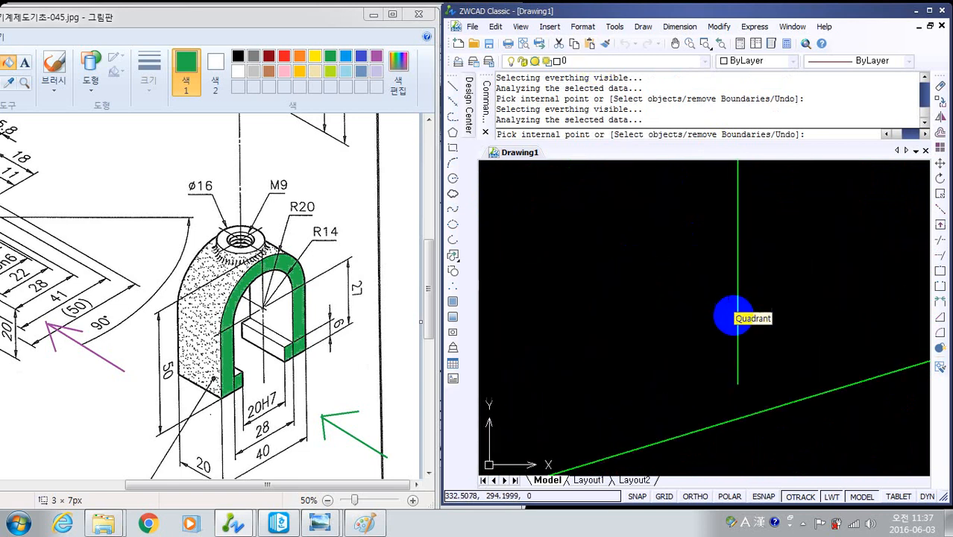
pyautogui.scroll(-5, 733, 316)
pyautogui.scroll(-4, 638, 310)
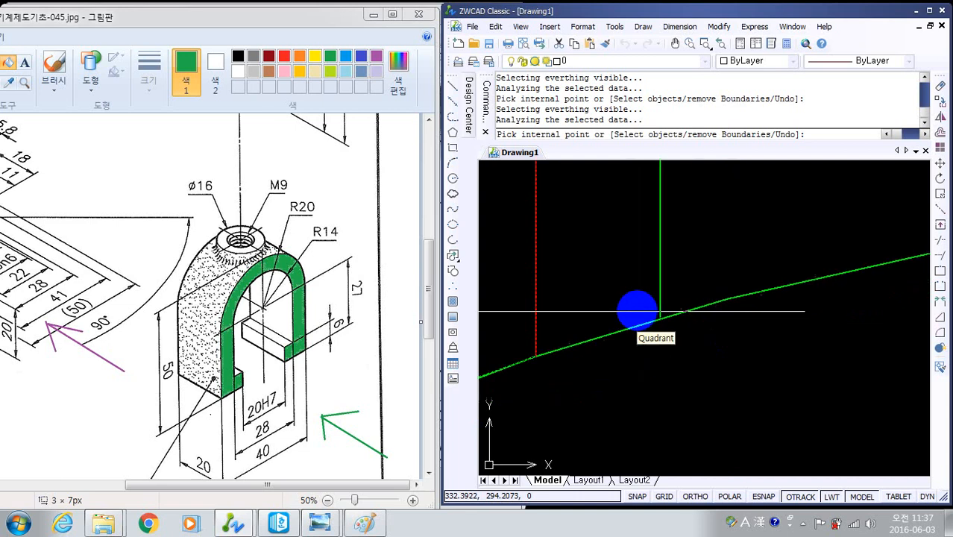
pyautogui.scroll(4, 639, 309)
pyautogui.scroll(-3, 638, 308)
pyautogui.scroll(-3, 638, 307)
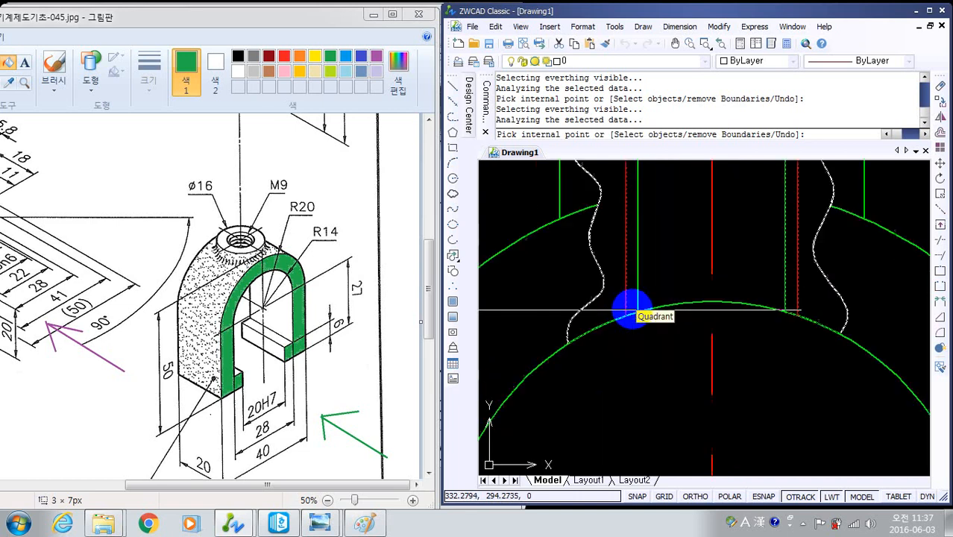
# - Apply the user-defined hatch at angle 45 and spacing 3 to the picked areas
pyautogui.rightClick(549, 205)
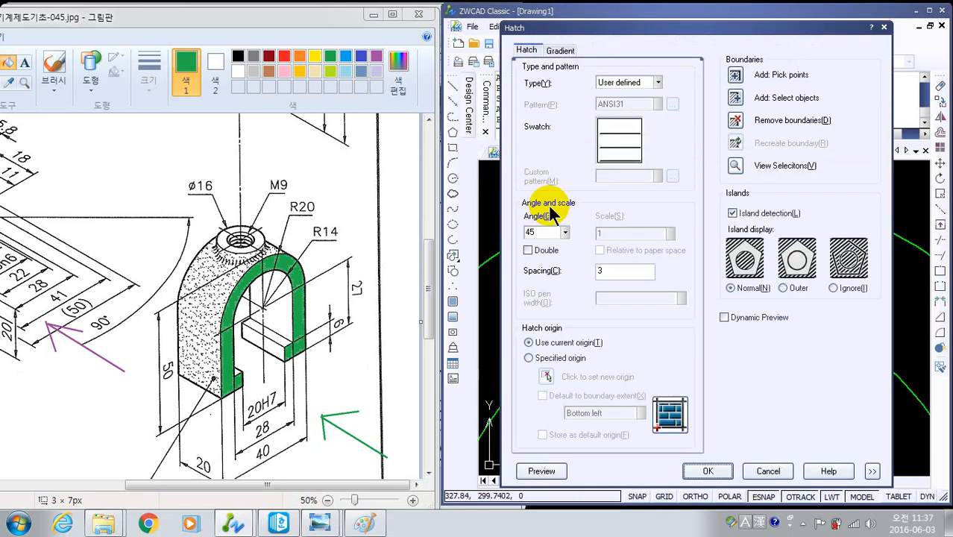
pyautogui.click(708, 470)
# - Try to extend the left green hole line to the inner arc
pyautogui.scroll(3, 753, 336)
pyautogui.moveTo(753, 337)
pyautogui.mouseDown(button='middle')
pyautogui.moveTo(695, 282)
pyautogui.moveTo(631, 298)
pyautogui.moveTo(549, 257)
pyautogui.moveTo(581, 277)
pyautogui.moveTo(786, 297)
pyautogui.moveTo(770, 311)
pyautogui.moveTo(767, 347)
pyautogui.moveTo(615, 383)
pyautogui.moveTo(825, 398)
pyautogui.moveTo(872, 377)
pyautogui.moveTo(799, 374)
pyautogui.moveTo(664, 401)
pyautogui.moveTo(571, 404)
pyautogui.moveTo(774, 325)
pyautogui.moveTo(654, 378)
pyautogui.mouseUp(button='middle')
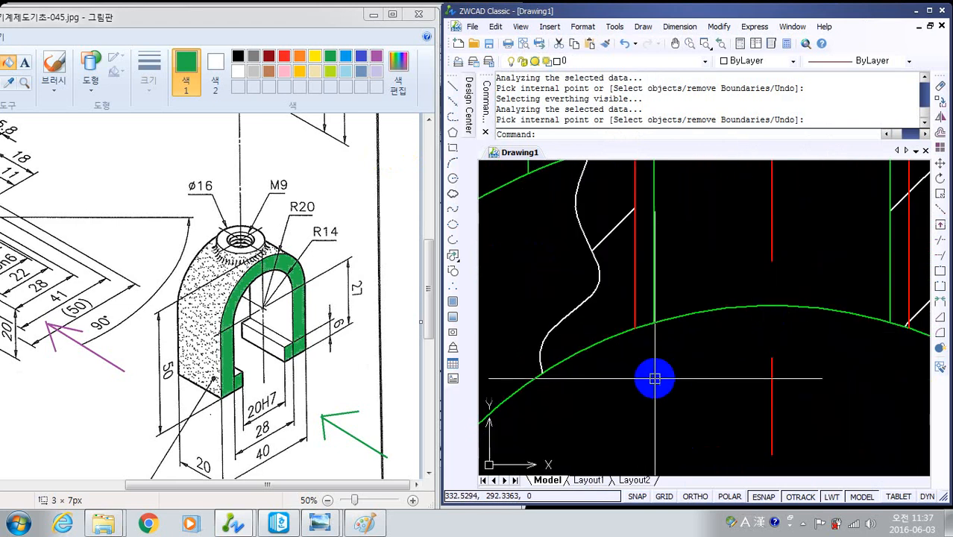
pyautogui.write('ex')
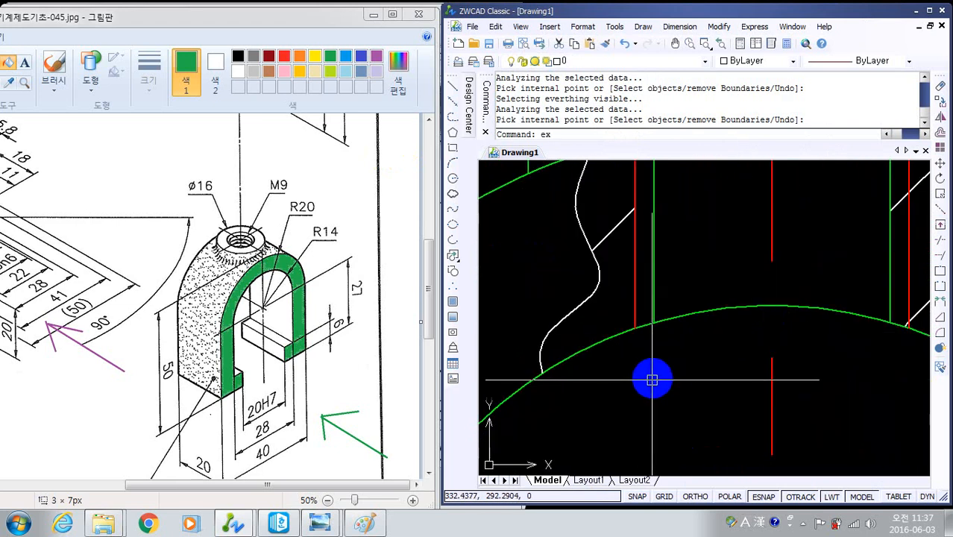
pyautogui.press('Return')
pyautogui.click(687, 317)
pyautogui.rightClick(650, 268)
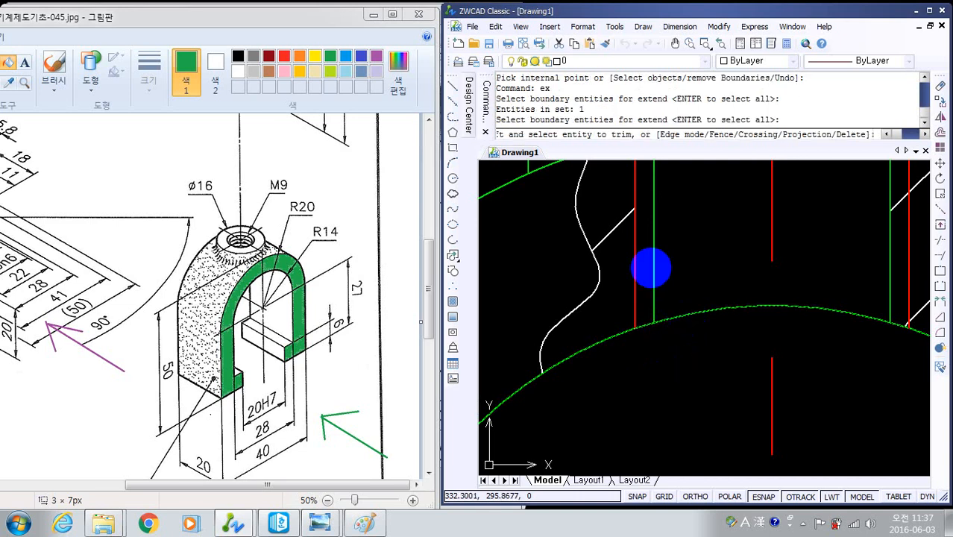
pyautogui.click(653, 285)
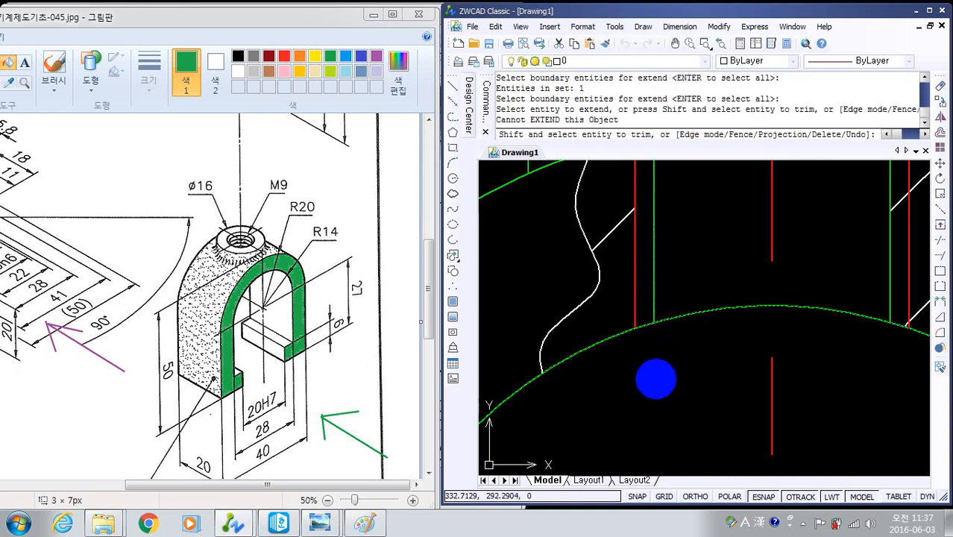
pyautogui.press('Escape')
# - Edit the applied hatch and try to add the strip between the left thread line and hole line
pyautogui.scroll(-2, 659, 366)
pyautogui.scroll(2, 628, 351)
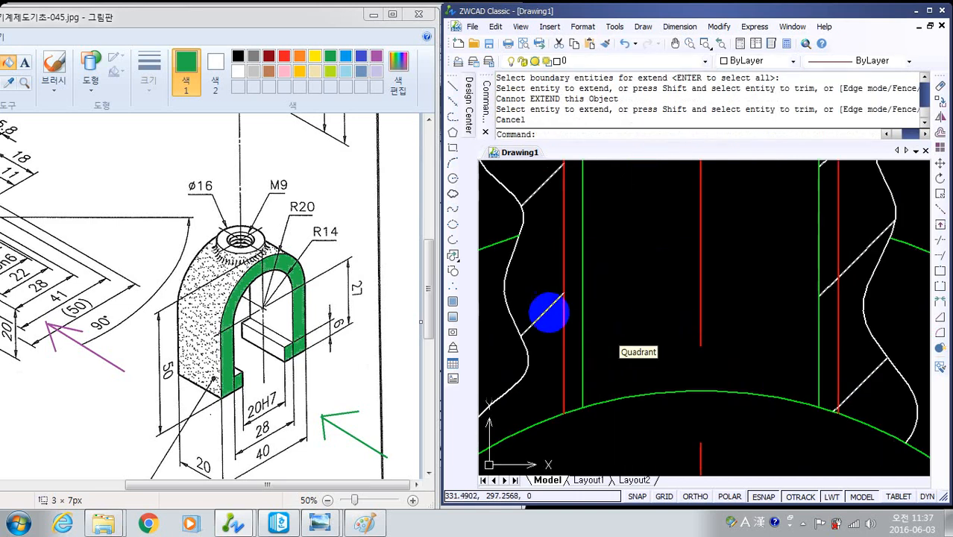
pyautogui.doubleClick(549, 310)
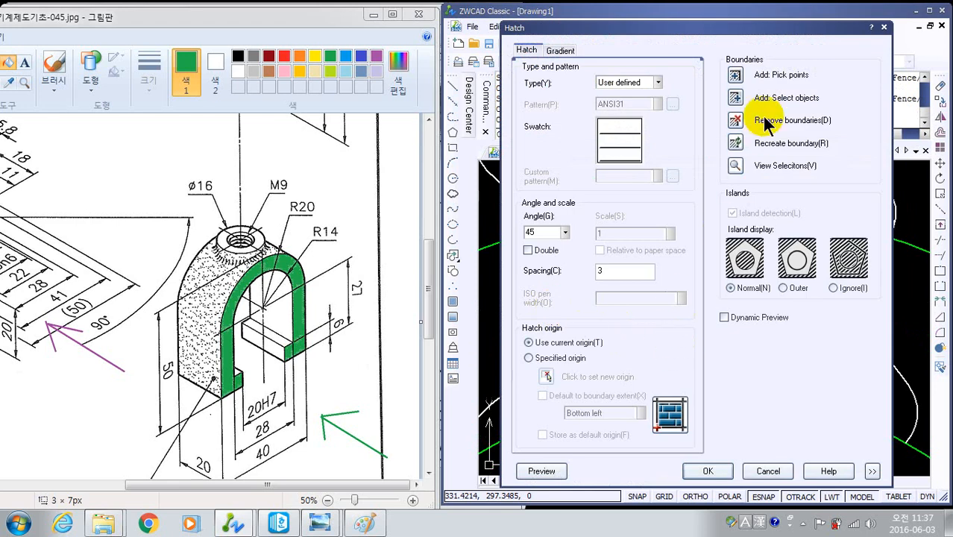
pyautogui.click(736, 74)
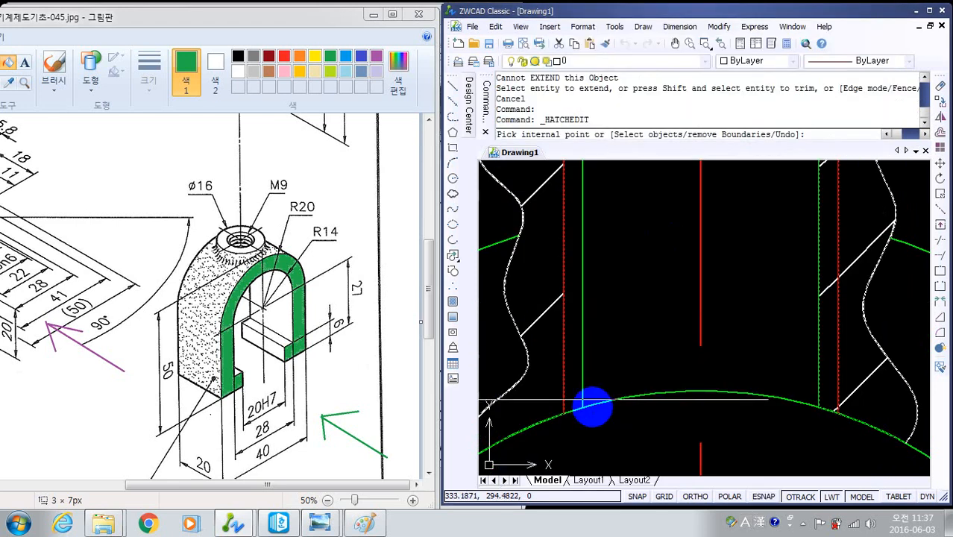
pyautogui.click(571, 354)
pyautogui.click(796, 328)
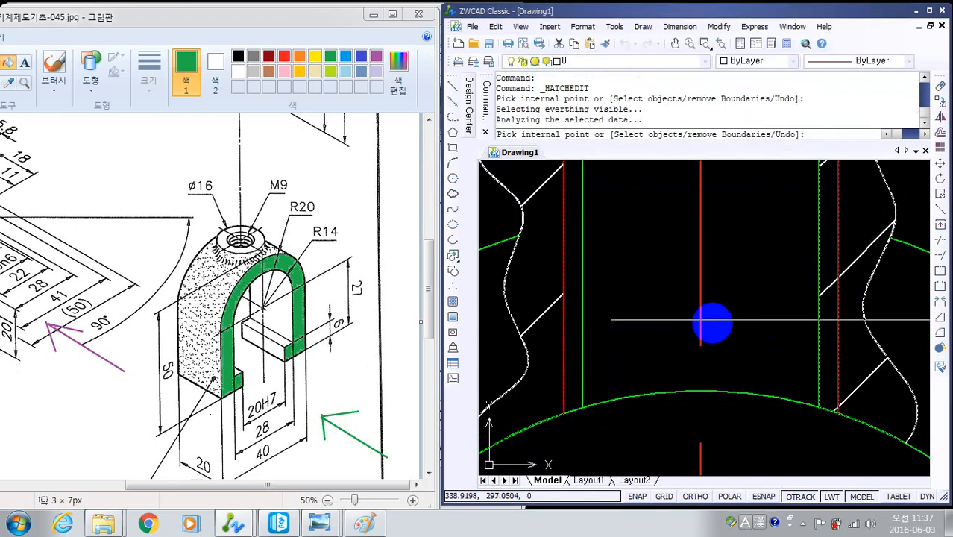
# - Try again to add the left thread strip to the hatch from a closer view, and close the hatch edit
pyautogui.scroll(5, 713, 324)
pyautogui.click(607, 279)
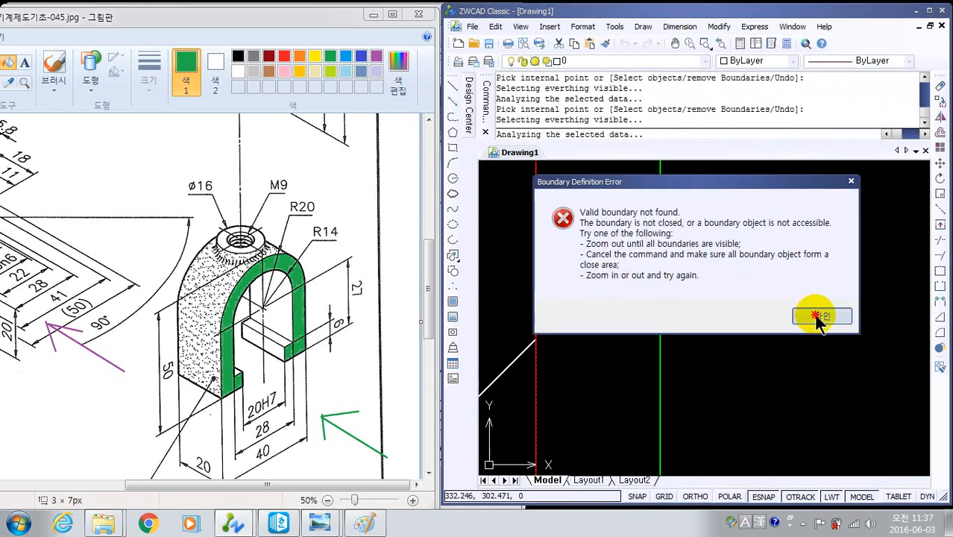
pyautogui.click(816, 316)
pyautogui.moveTo(724, 284); pyautogui.dragTo(742, 493, button='middle')
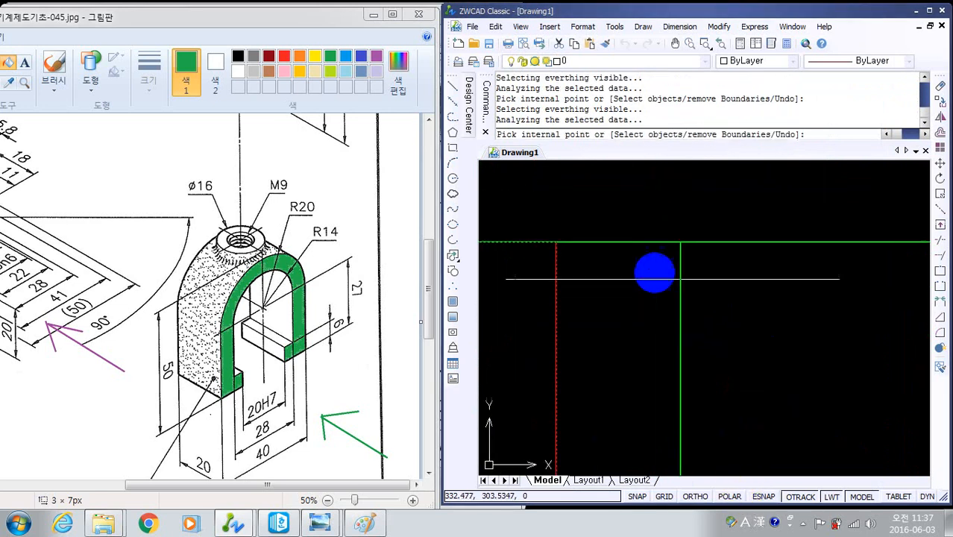
pyautogui.scroll(6, 655, 275)
pyautogui.scroll(-2, 653, 273)
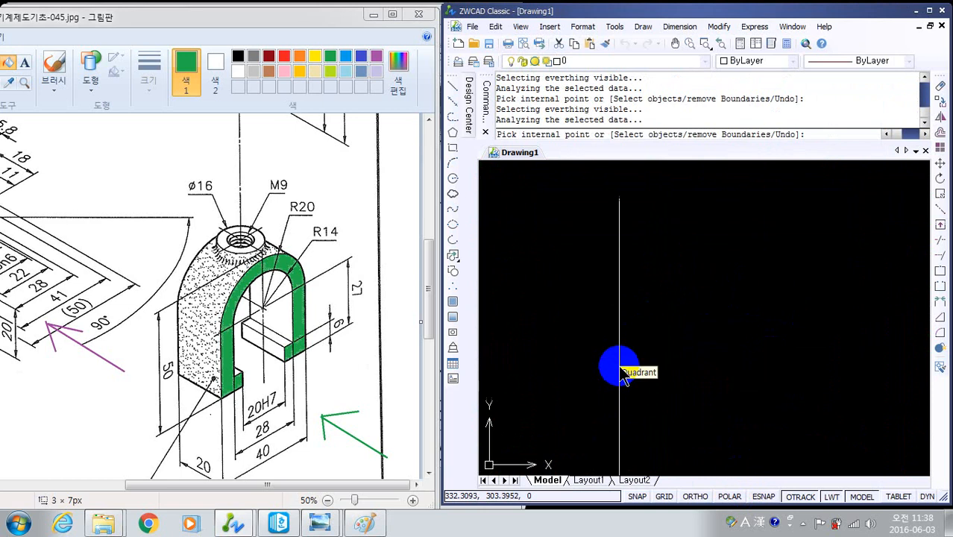
pyautogui.click(625, 345)
pyautogui.press('Return')
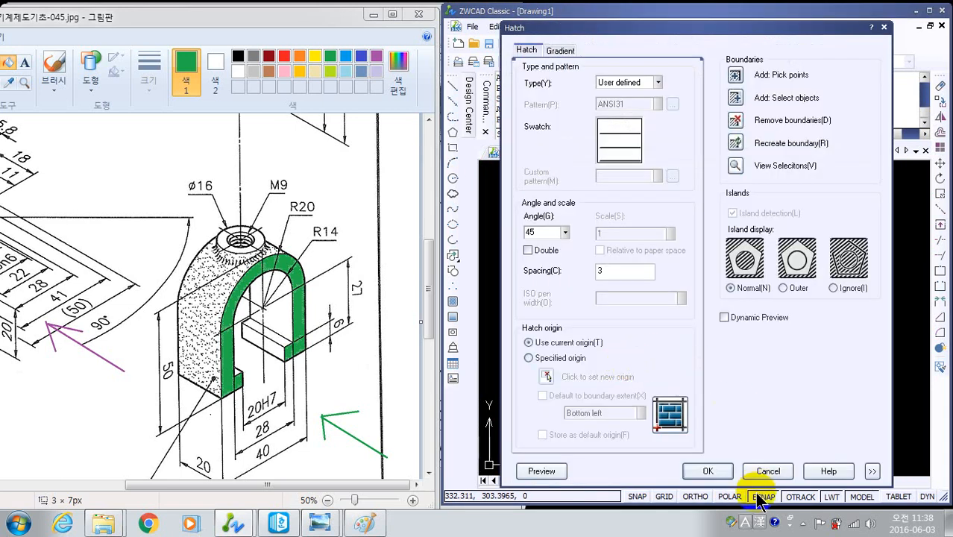
pyautogui.click(707, 471)
# - Erase the hatch on both sides of the threaded hole
pyautogui.scroll(-5, 715, 458)
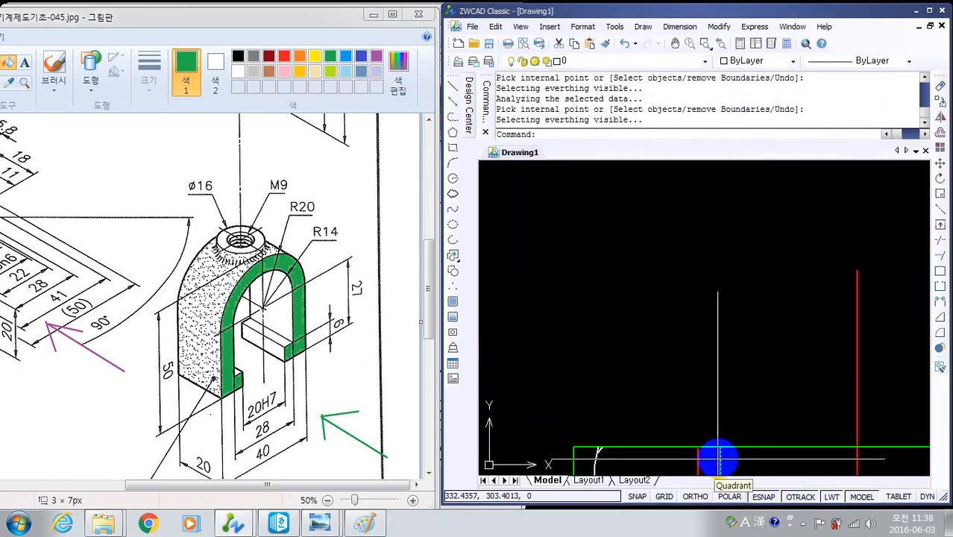
pyautogui.moveTo(717, 457); pyautogui.dragTo(724, 206, button='middle')
pyautogui.scroll(-5, 731, 261)
pyautogui.scroll(3, 765, 292)
pyautogui.moveTo(756, 301); pyautogui.dragTo(725, 423, button='middle')
pyautogui.click(733, 338)
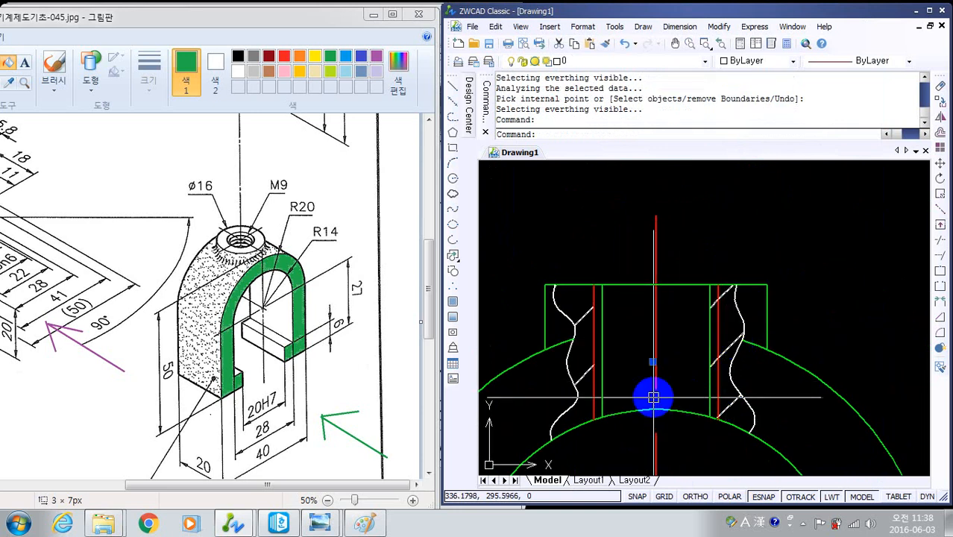
pyautogui.write('e')
pyautogui.press('Return')
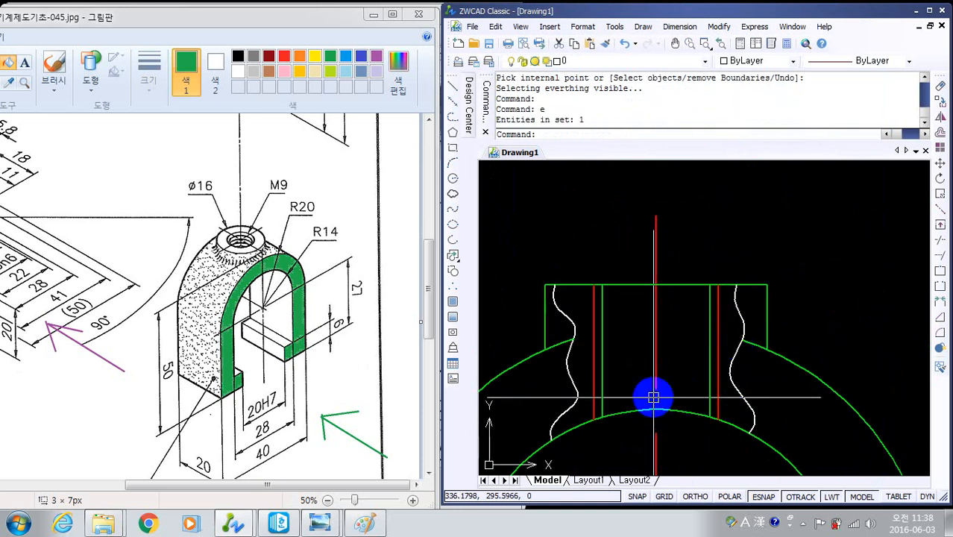
# - Regenerate the drawing and check where the left thread and hole lines meet the arc and the boss's top edge
pyautogui.press('Return')
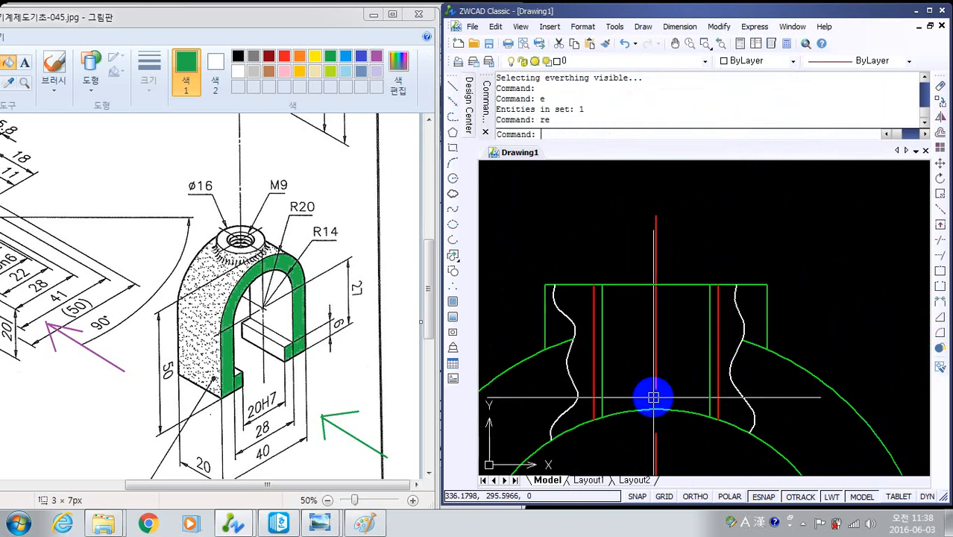
pyautogui.scroll(4, 626, 363)
pyautogui.moveTo(628, 362); pyautogui.dragTo(874, 151, button='middle')
pyautogui.scroll(-1, 857, 183)
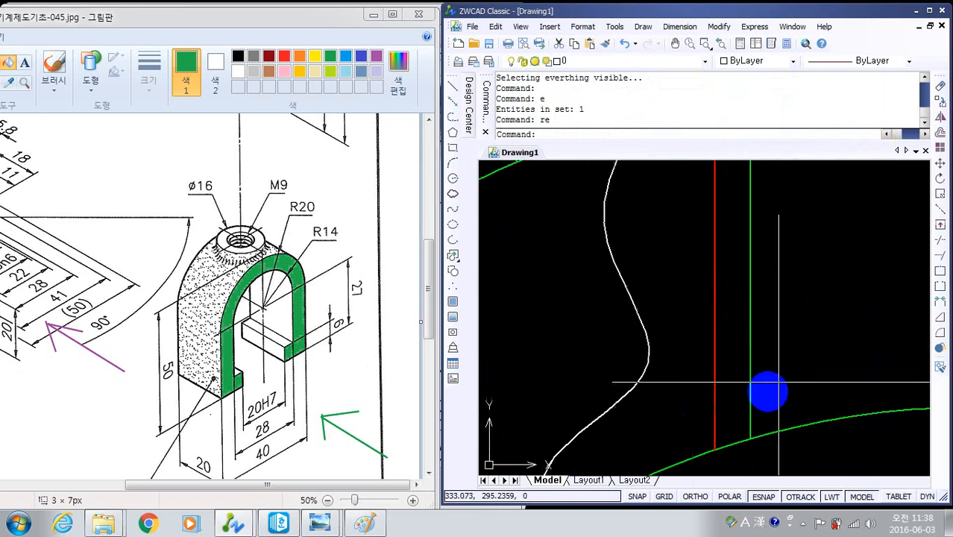
pyautogui.scroll(4, 737, 419)
pyautogui.moveTo(702, 213); pyautogui.dragTo(685, 138, button='middle')
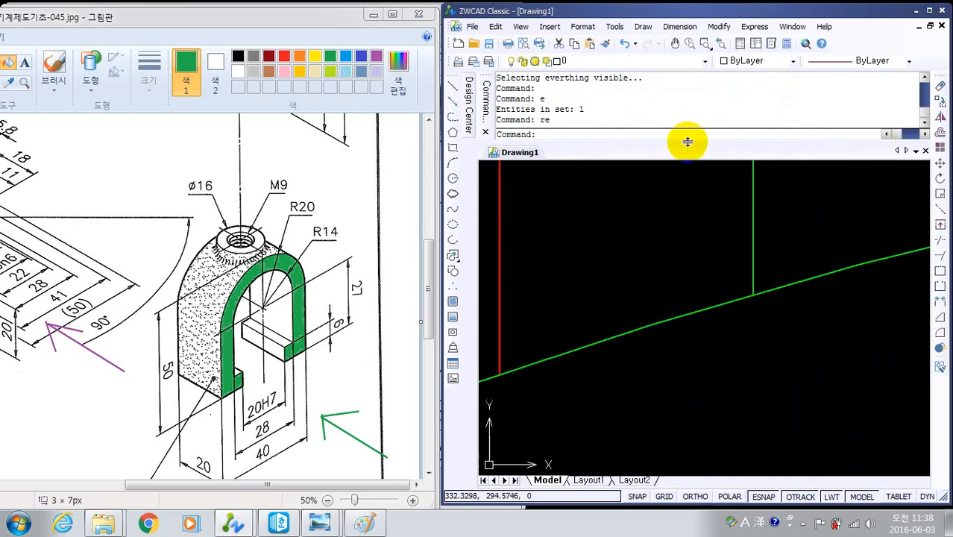
pyautogui.scroll(-5, 688, 142)
pyautogui.moveTo(684, 192); pyautogui.dragTo(686, 527, button='middle')
pyautogui.scroll(2, 679, 381)
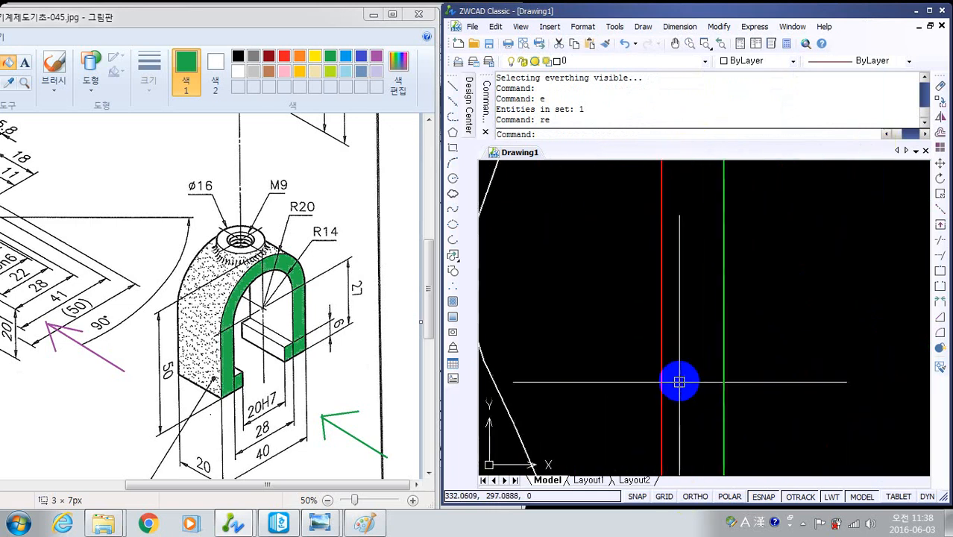
pyautogui.scroll(-5, 679, 382)
pyautogui.scroll(2, 708, 359)
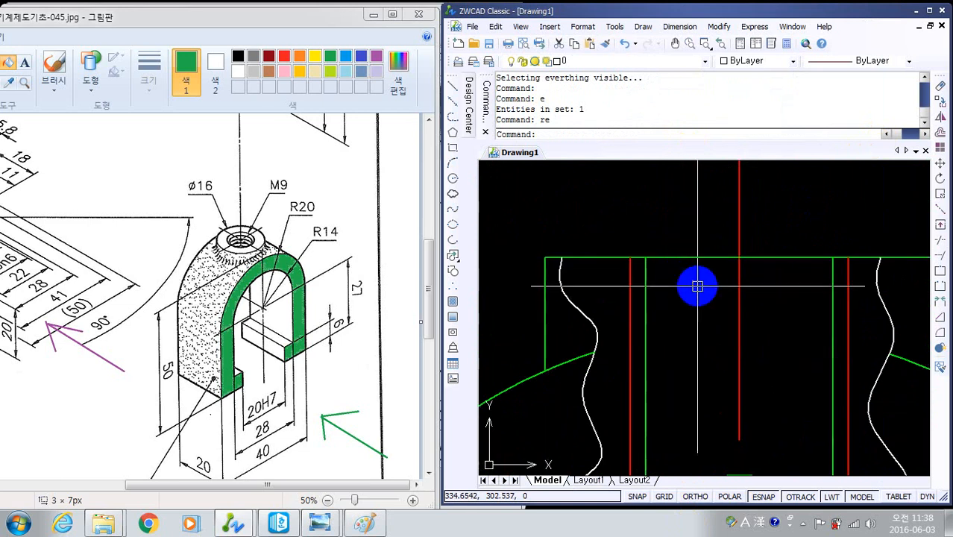
# - Hatch the sections on both sides of the threaded hole, including the thread strips, with a user-defined pattern at 45° and spacing 3
pyautogui.write('h')
pyautogui.press('Return')
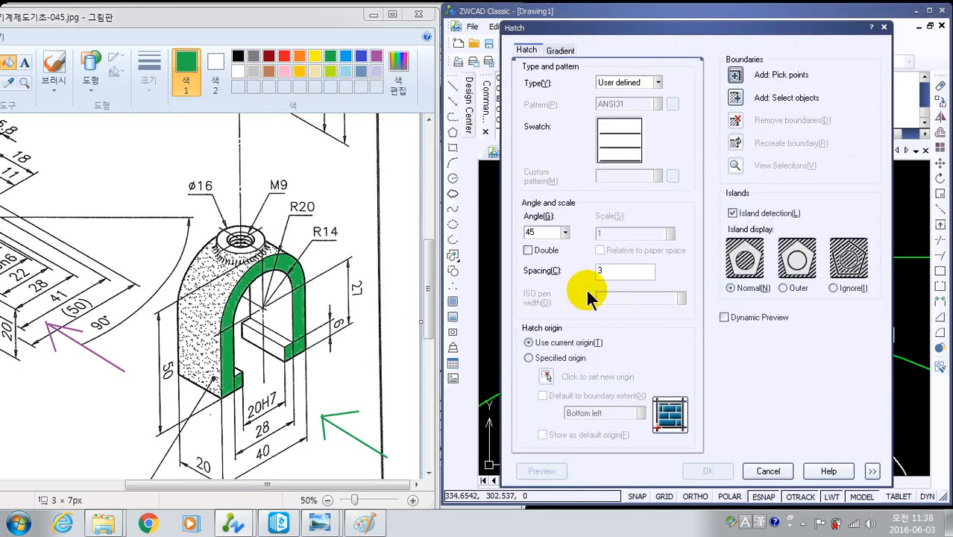
pyautogui.click(735, 76)
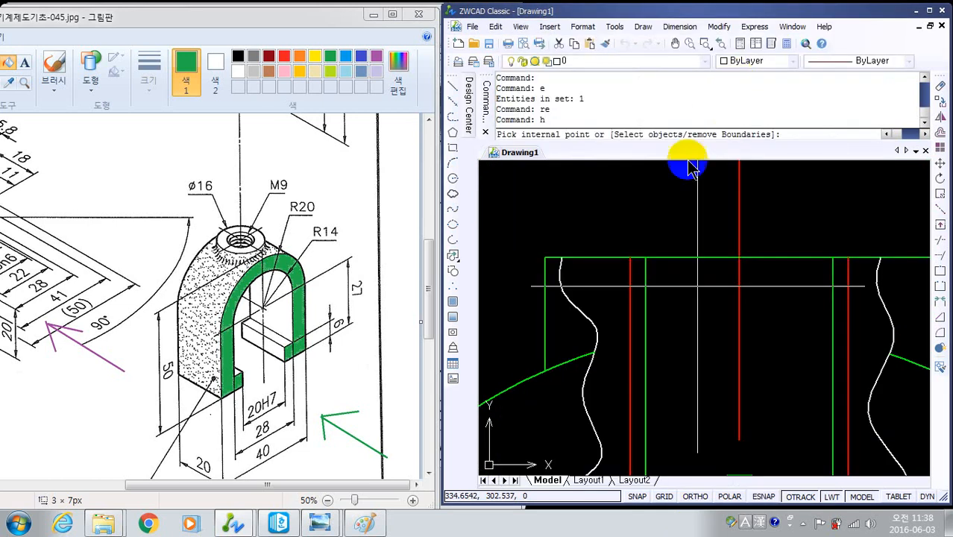
pyautogui.click(642, 322)
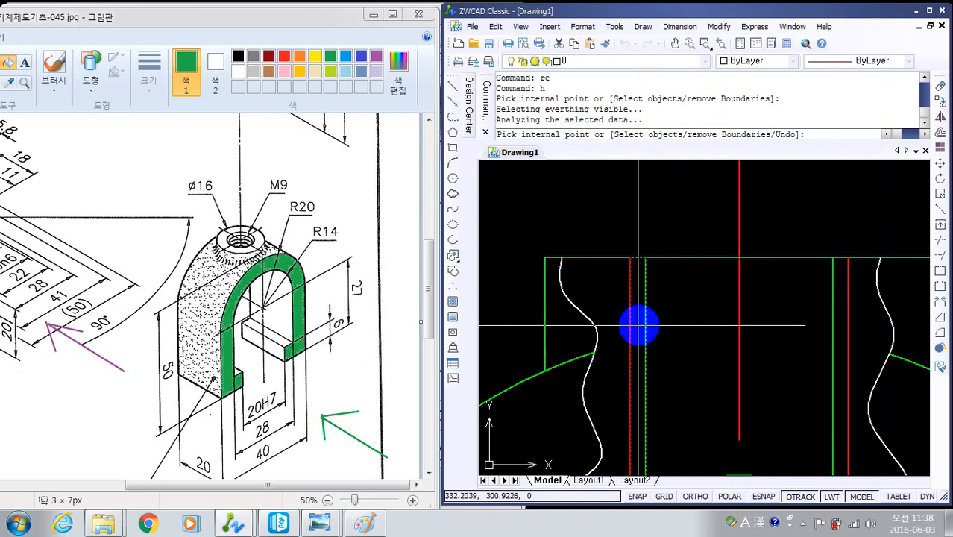
pyautogui.click(842, 322)
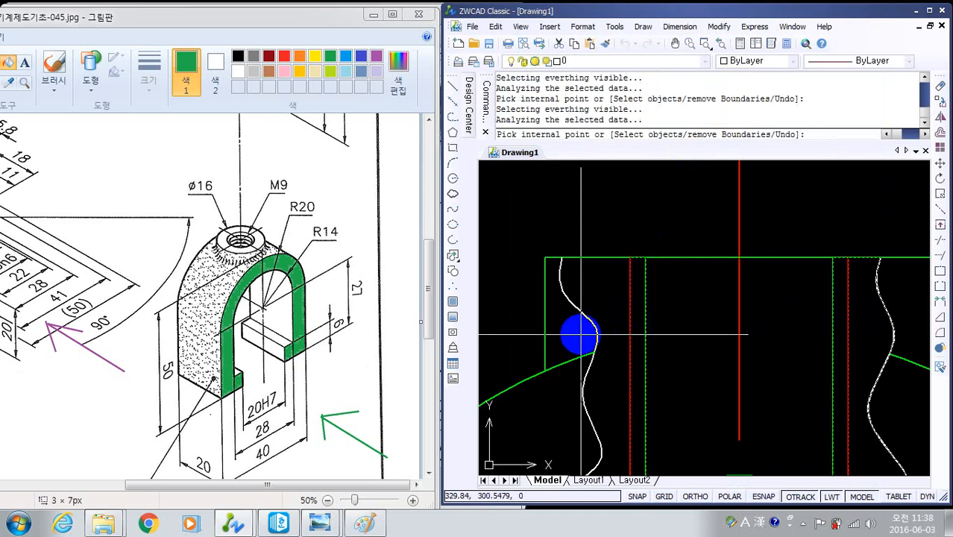
pyautogui.press('Return')
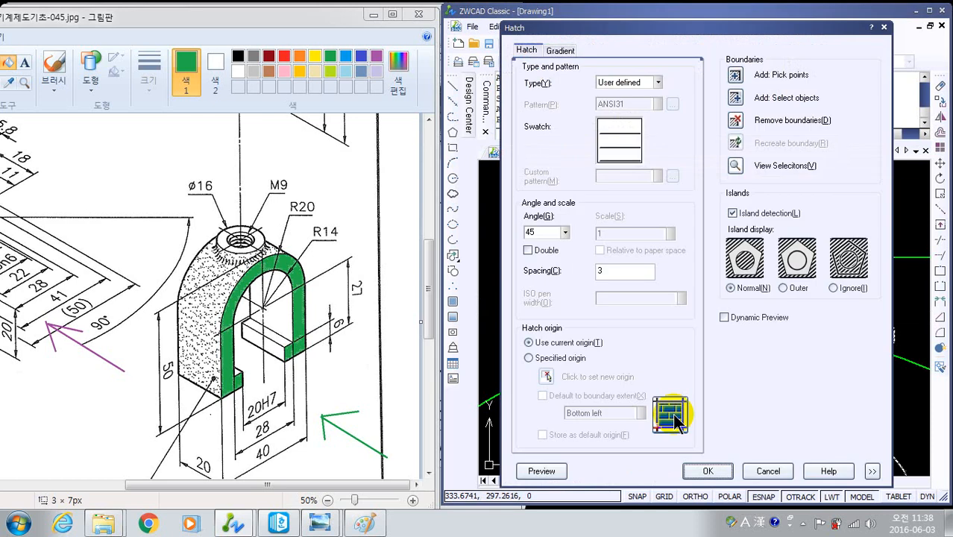
pyautogui.click(708, 470)
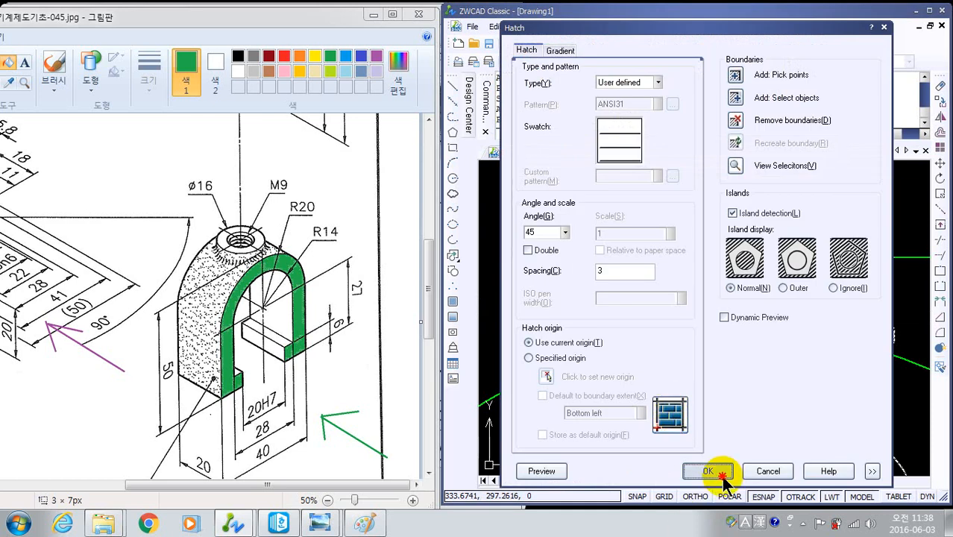
# - Examine the new hatch beside the threaded hole, where it meets the inner arc, and the clamp's whole front view
pyautogui.scroll(-6, 737, 458)
pyautogui.moveTo(741, 462); pyautogui.dragTo(713, 280, button='middle')
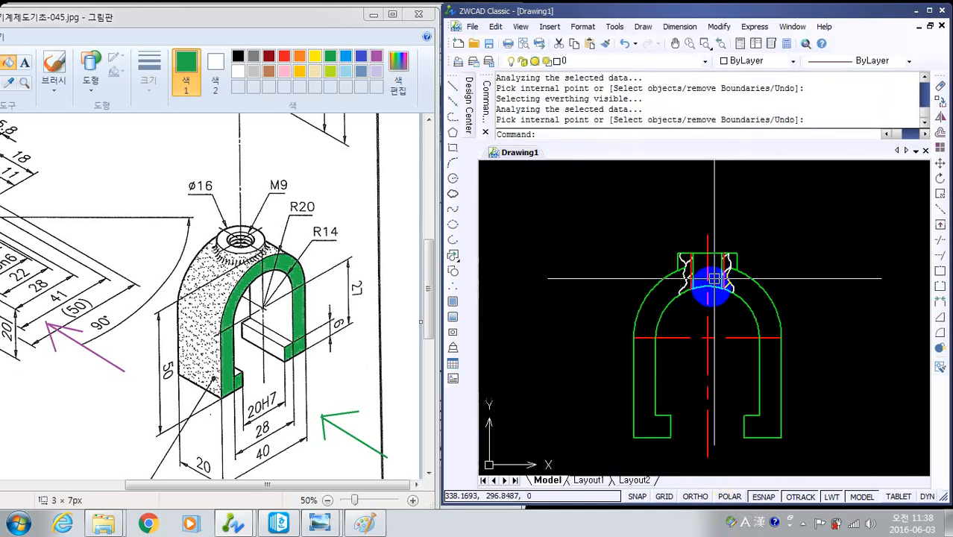
pyautogui.scroll(6, 713, 287)
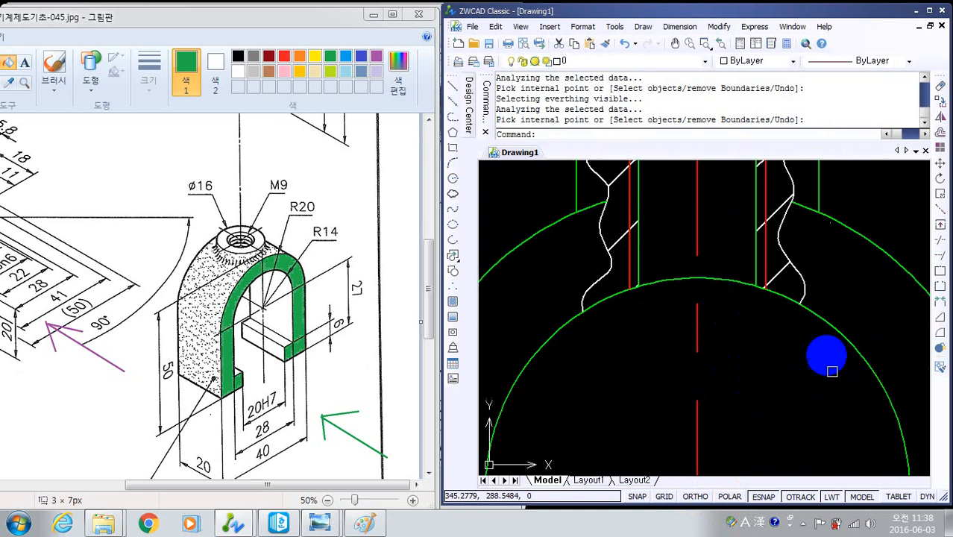
pyautogui.moveTo(826, 355); pyautogui.dragTo(747, 136, button='middle')
pyautogui.scroll(-6, 756, 226)
pyautogui.moveTo(768, 333); pyautogui.dragTo(662, 371, button='middle')
pyautogui.scroll(-2, 693, 353)
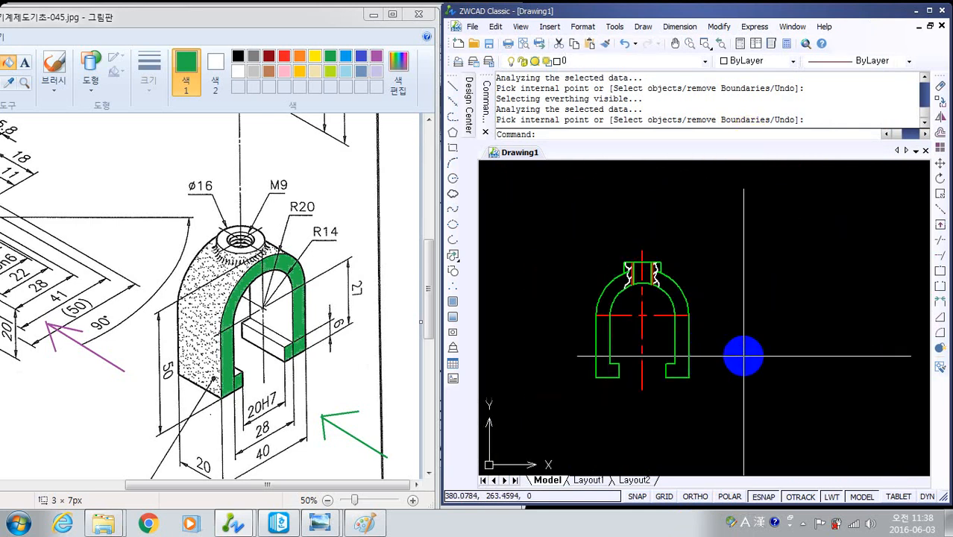
pyautogui.moveTo(744, 355)
pyautogui.mouseDown(button='middle')
pyautogui.moveTo(759, 336)
pyautogui.moveTo(793, 334)
pyautogui.mouseUp(button='middle')
pyautogui.scroll(2, 738, 325)
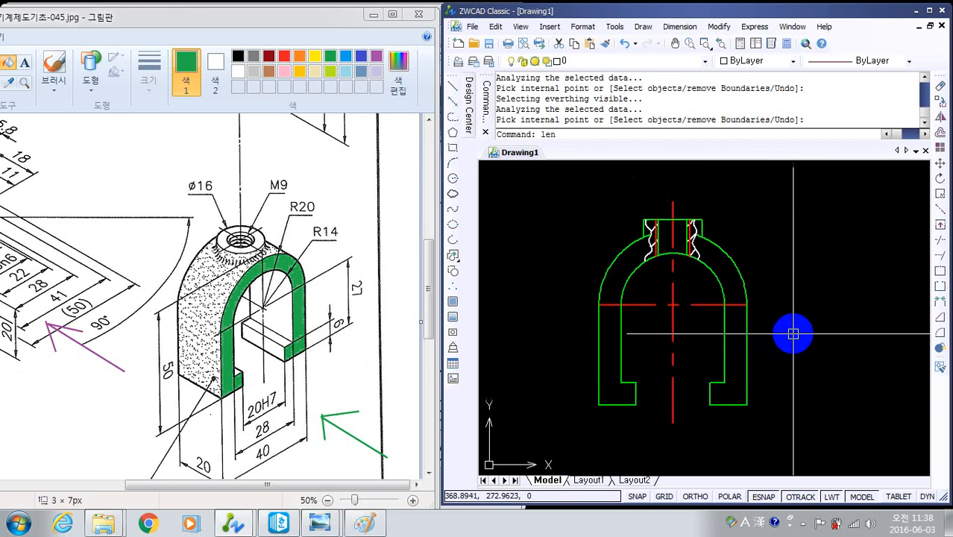
# - Lengthen both ends of the clamp front view's horizontal centre line by an increment of 5
pyautogui.press('Return')
pyautogui.write('de')
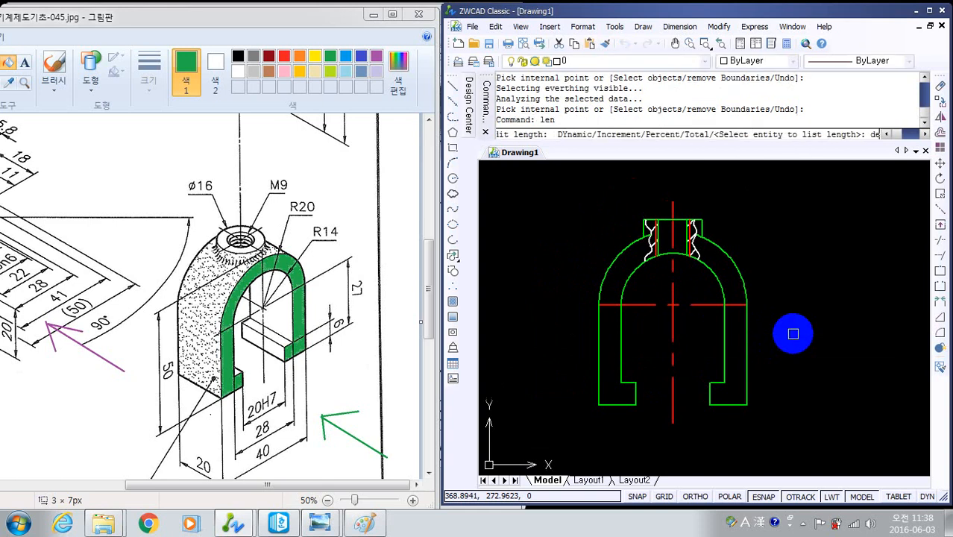
pyautogui.press('Return')
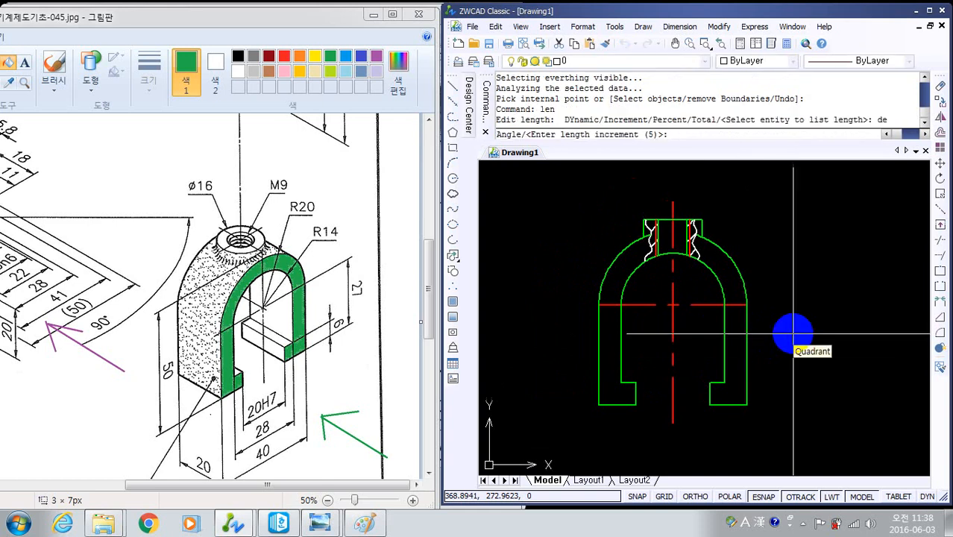
pyautogui.press('Return')
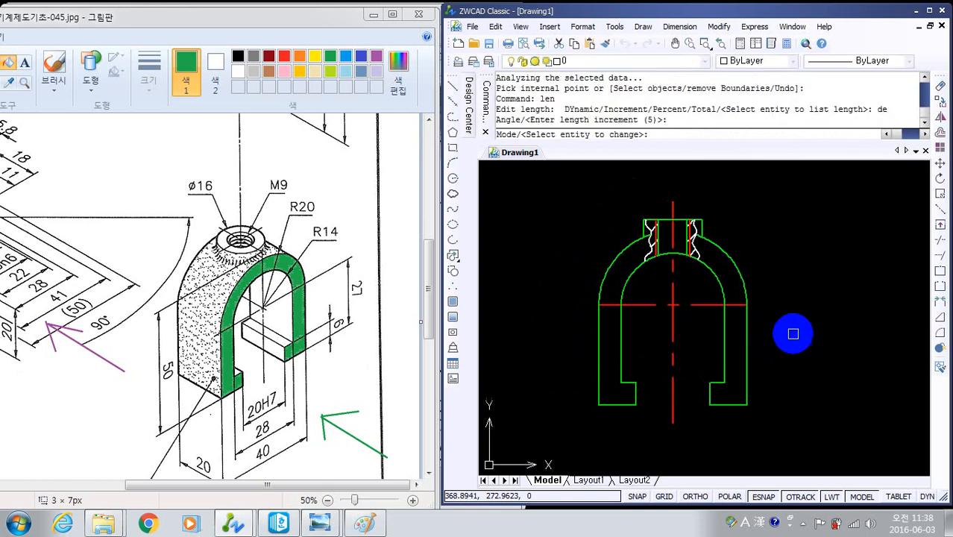
pyautogui.click(736, 306)
pyautogui.click(602, 304)
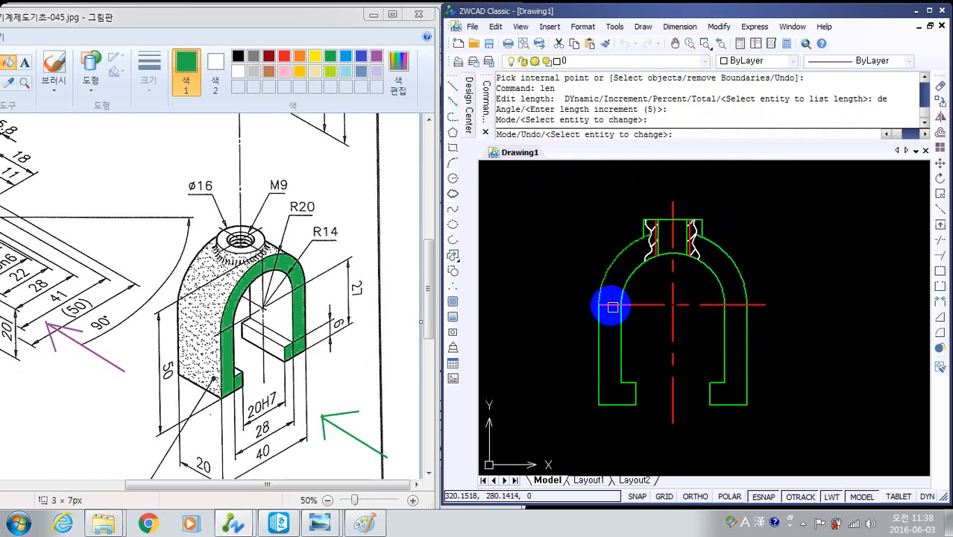
pyautogui.press('Escape')
pyautogui.press('Escape')
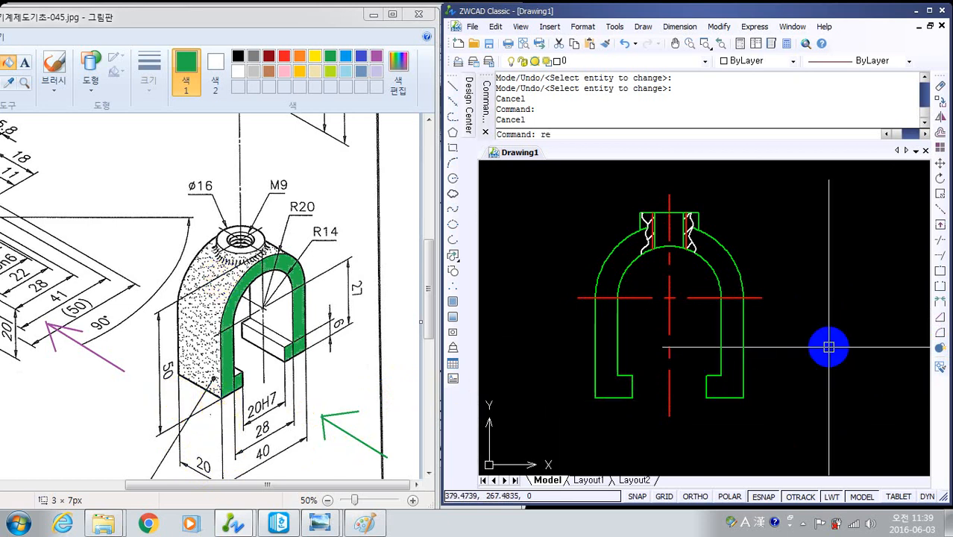
pyautogui.click(701, 61)
pyautogui.click(616, 97)
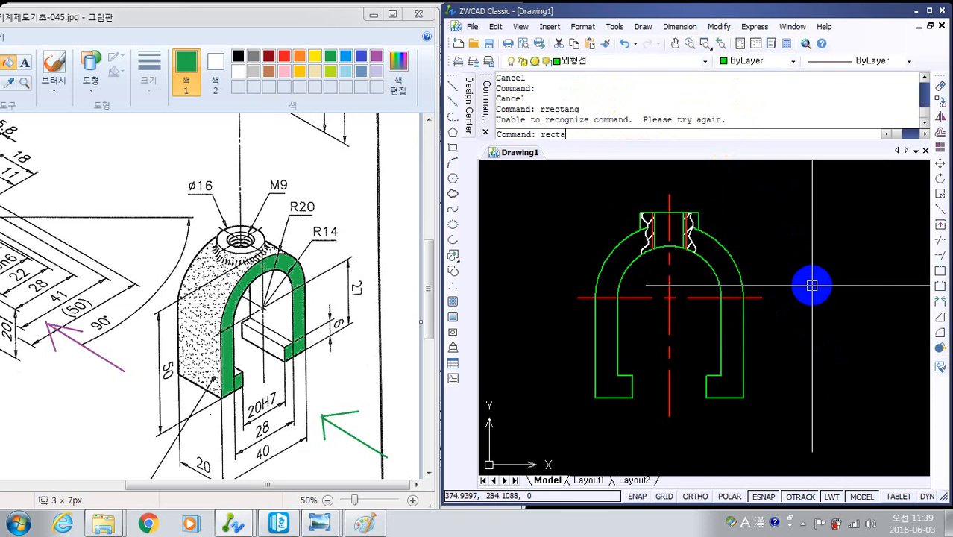
pyautogui.press('Return')
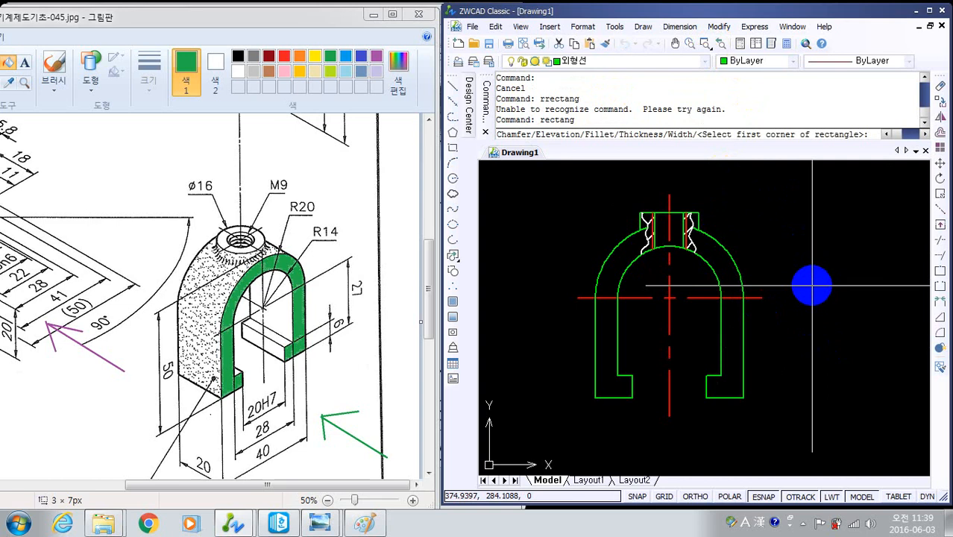
pyautogui.moveTo(789, 368)
pyautogui.mouseDown(button='middle')
pyautogui.moveTo(722, 359)
pyautogui.moveTo(729, 364)
pyautogui.mouseUp(button='middle')
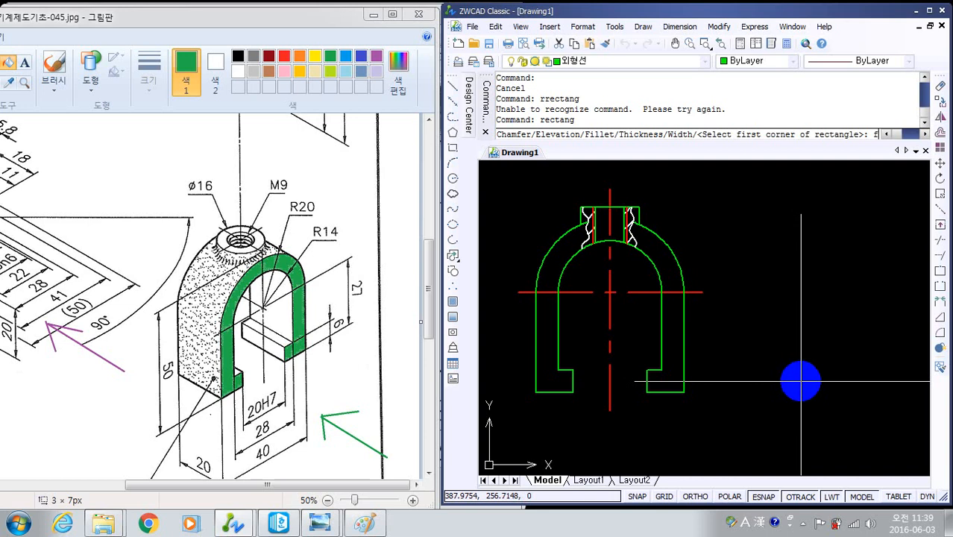
pyautogui.write('rom')
pyautogui.press('Return')
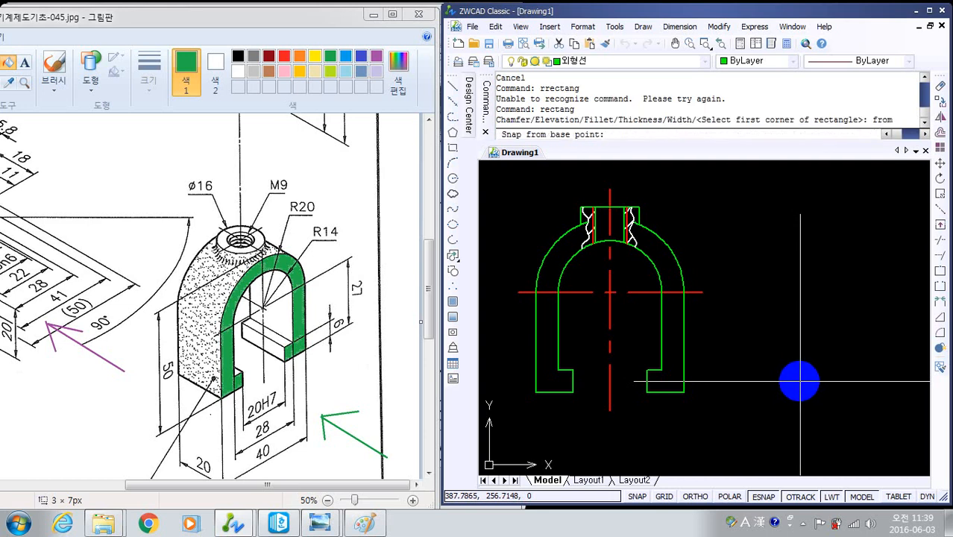
pyautogui.click(684, 391)
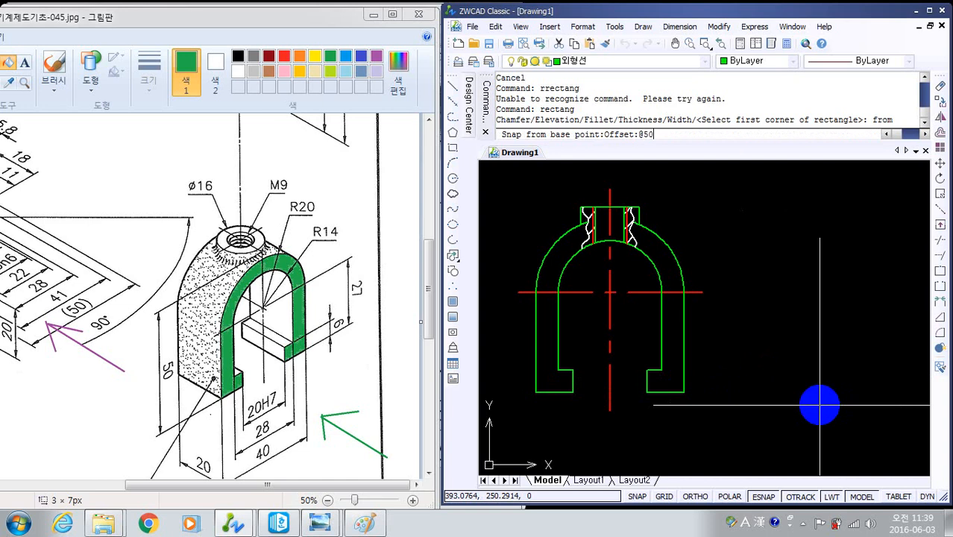
pyautogui.write('@50,0')
pyautogui.press('Return')
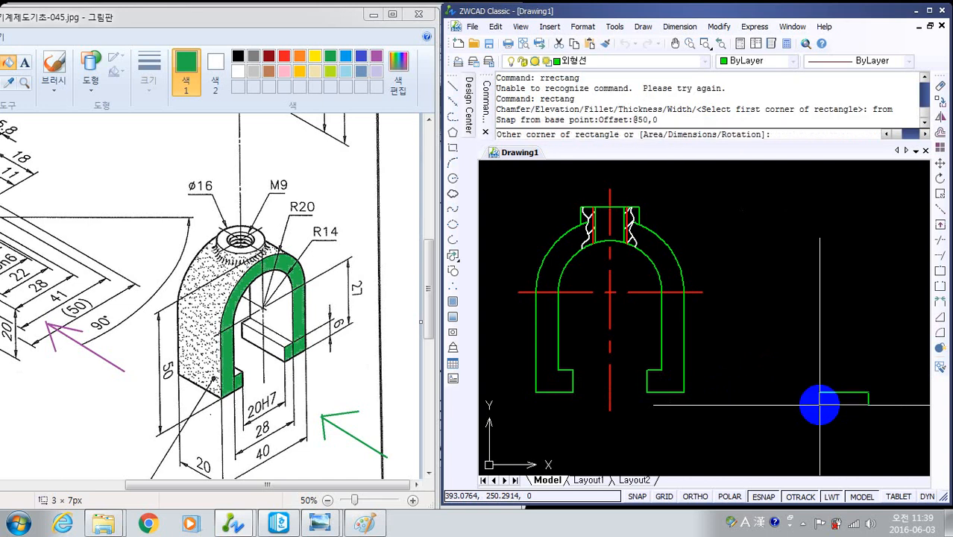
pyautogui.moveTo(866, 384); pyautogui.dragTo(761, 396, button='middle')
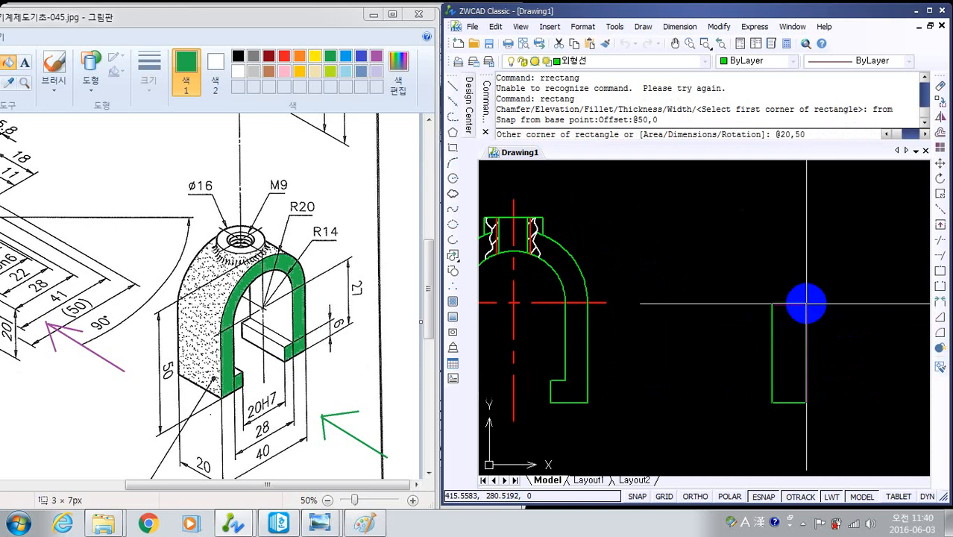
pyautogui.press('Return')
# - Explode the side view's rectangle into separate lines
pyautogui.scroll(-2, 762, 403)
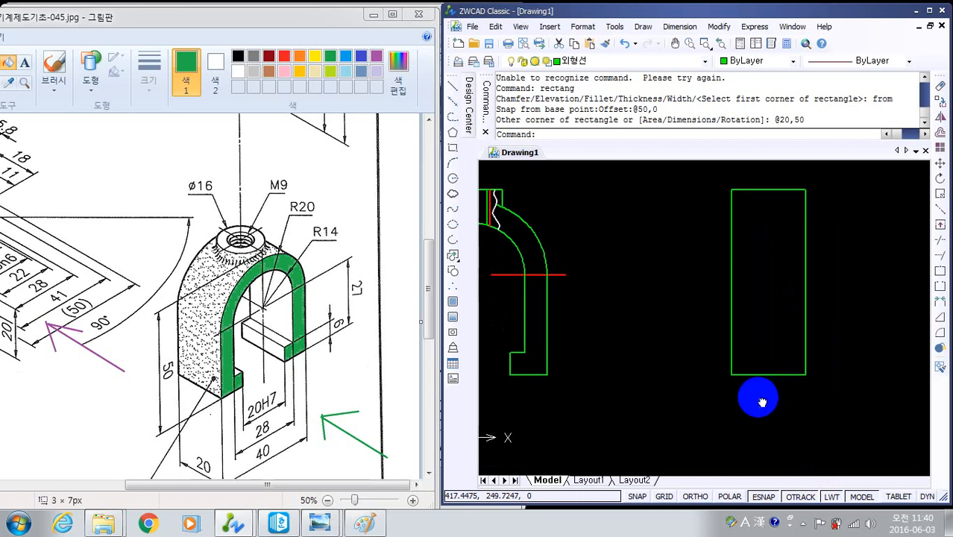
pyautogui.moveTo(761, 403); pyautogui.dragTo(745, 412, button='middle')
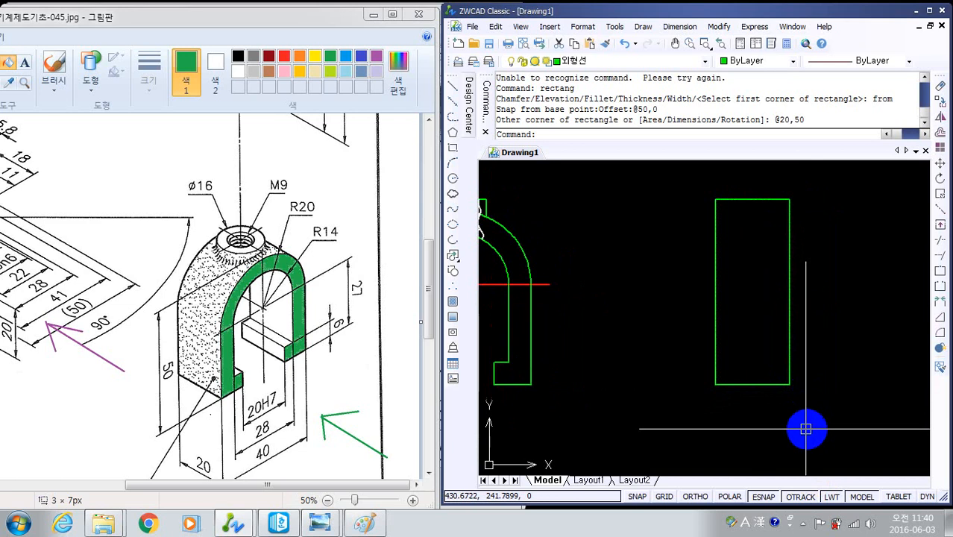
pyautogui.write('x')
pyautogui.press('Return')
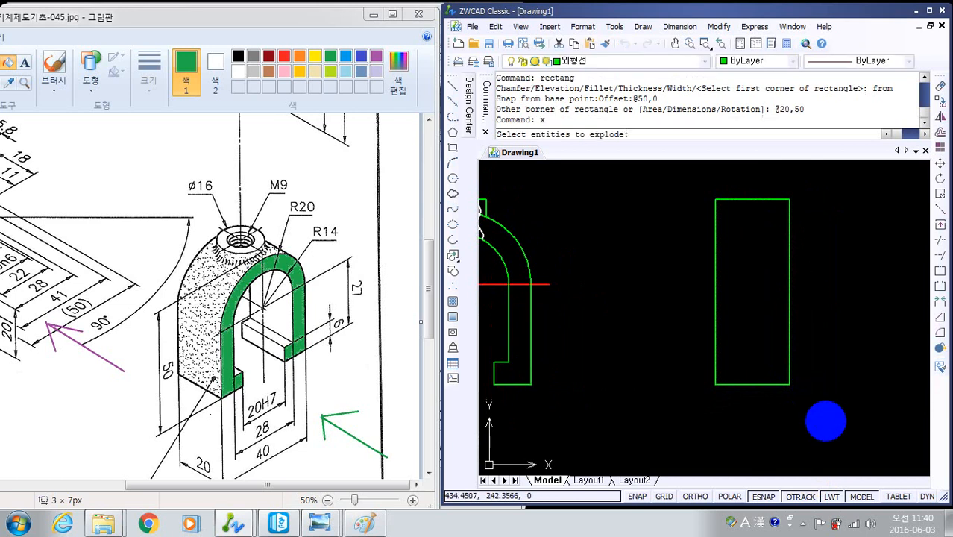
pyautogui.click(829, 418)
pyautogui.click(740, 329)
pyautogui.press('Return')
# - Examine the front view's boss, threaded hole and arcs, and compare the whole clamp with the side view's rectangle
pyautogui.scroll(-2, 809, 361)
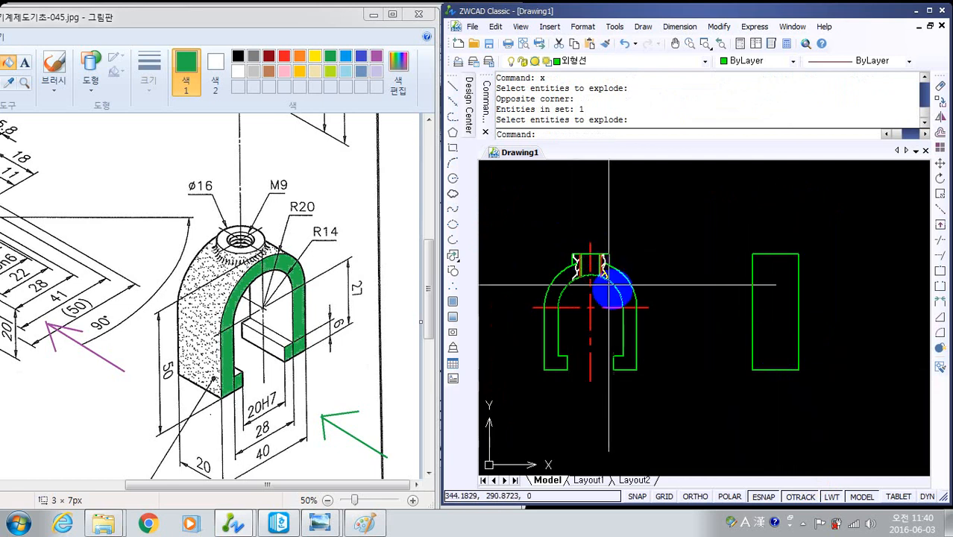
pyautogui.scroll(3, 613, 286)
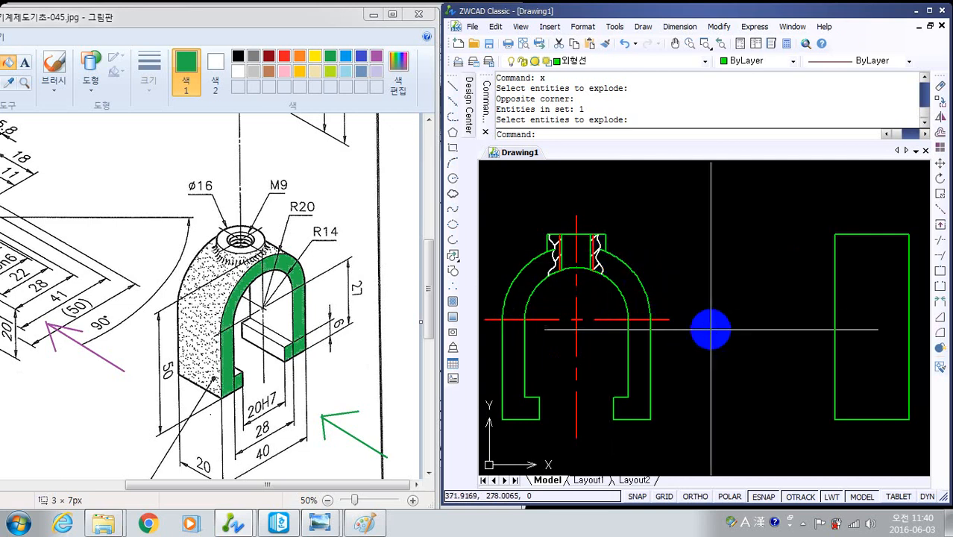
pyautogui.moveTo(719, 326); pyautogui.dragTo(701, 336, button='middle')
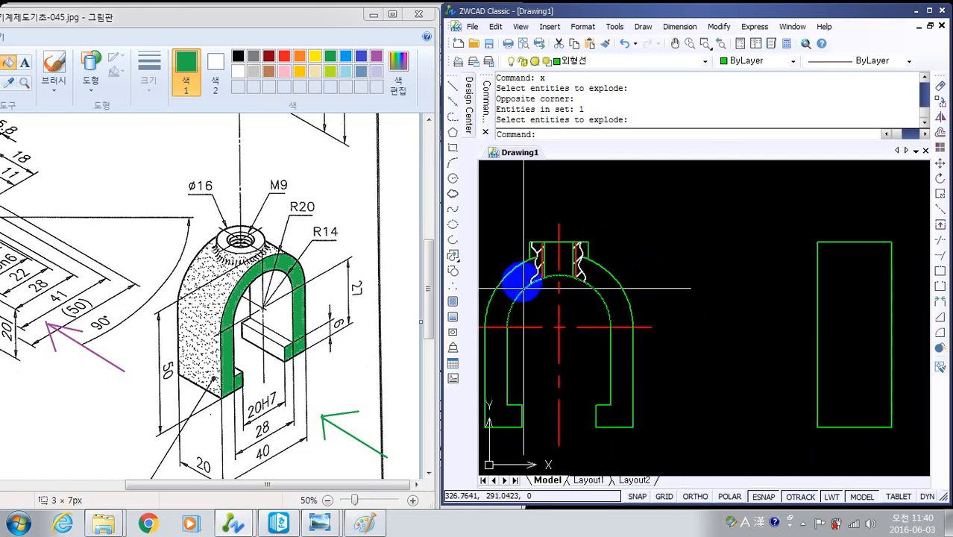
pyautogui.scroll(5, 522, 272)
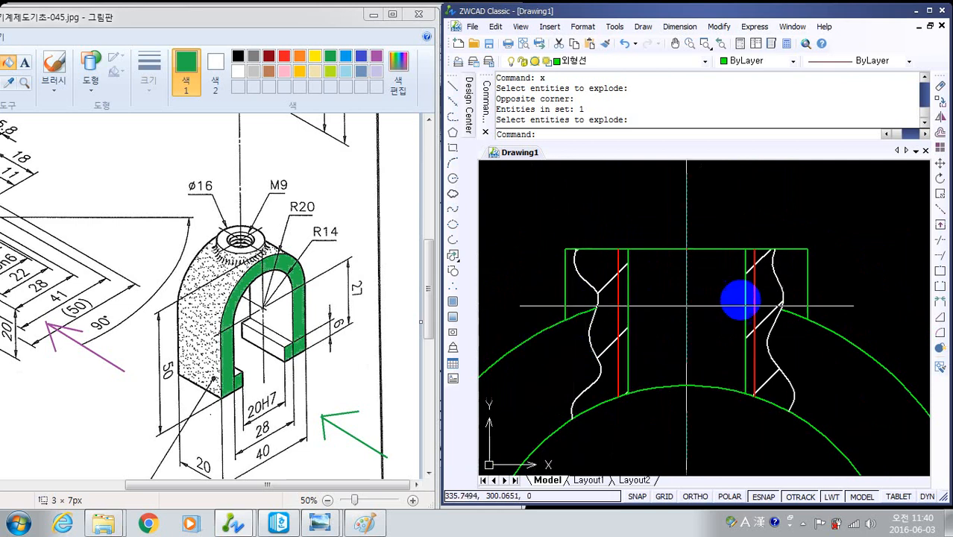
pyautogui.moveTo(820, 315); pyautogui.dragTo(805, 270, button='middle')
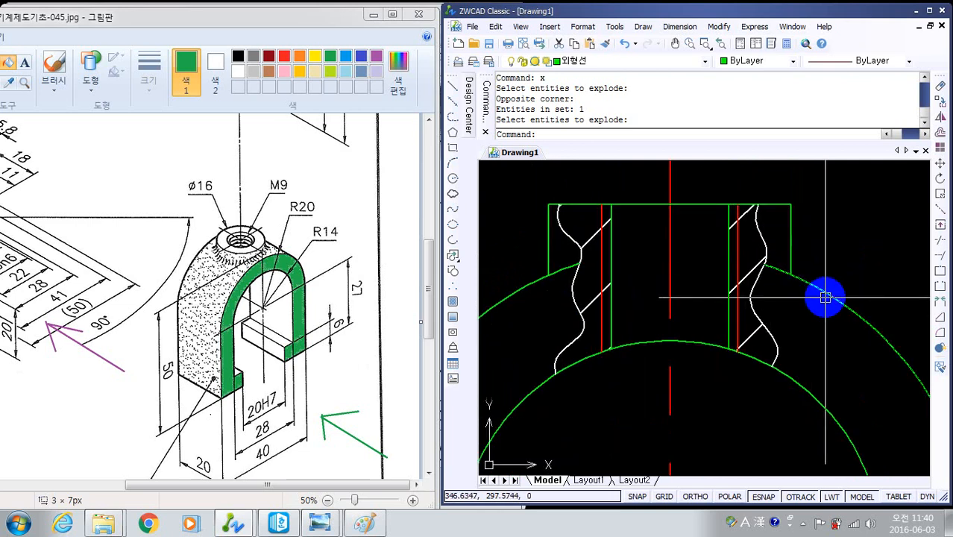
pyautogui.moveTo(858, 260); pyautogui.dragTo(706, 213, button='middle')
pyautogui.scroll(-2, 728, 228)
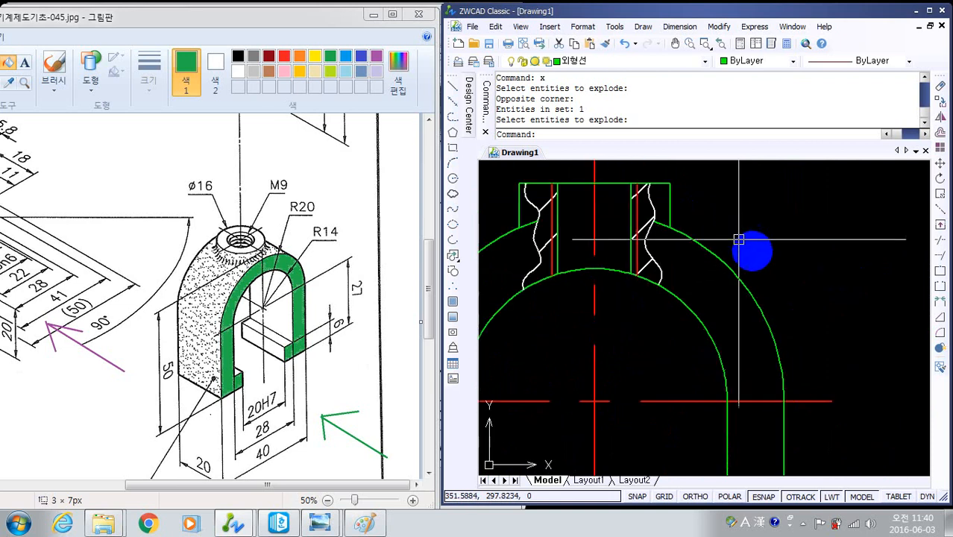
pyautogui.moveTo(783, 265)
pyautogui.mouseDown(button='middle')
pyautogui.moveTo(687, 248)
pyautogui.moveTo(642, 217)
pyautogui.mouseUp(button='middle')
pyautogui.scroll(-2, 757, 255)
pyautogui.scroll(-4, 695, 252)
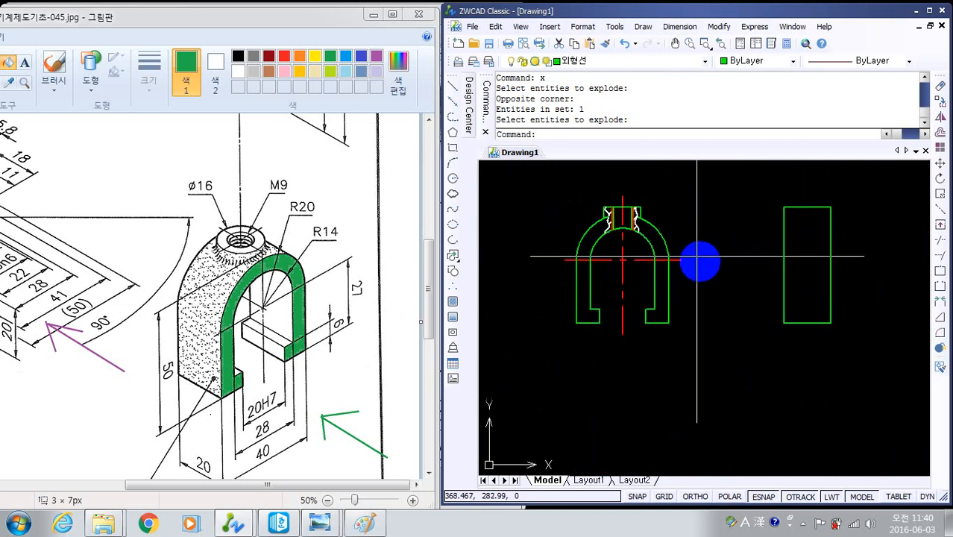
pyautogui.moveTo(720, 316)
pyautogui.mouseDown(button='middle')
pyautogui.moveTo(691, 340)
pyautogui.moveTo(710, 340)
pyautogui.moveTo(709, 328)
pyautogui.mouseUp(button='middle')
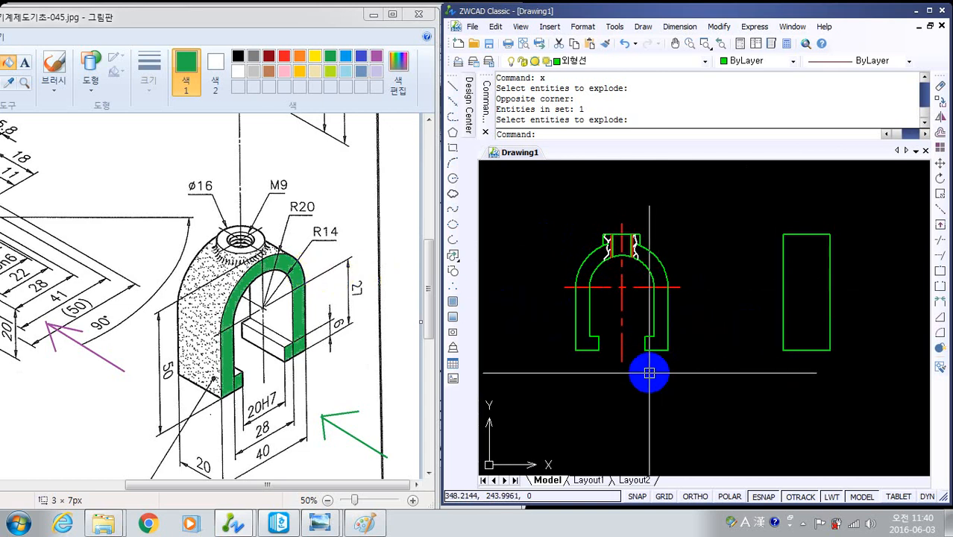
# - Offset the bottom edge of the clamp's side view upward by 47
pyautogui.press('Return')
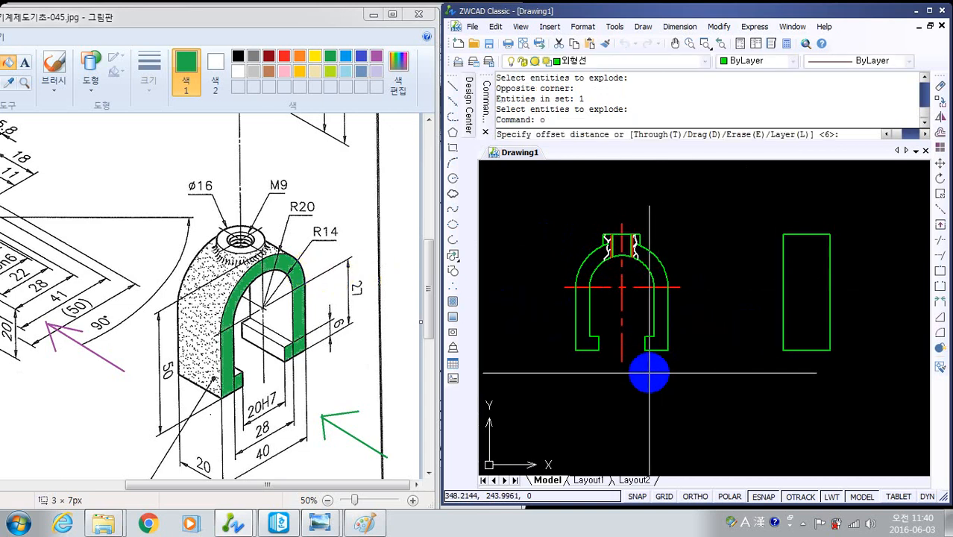
pyautogui.click(286, 255)
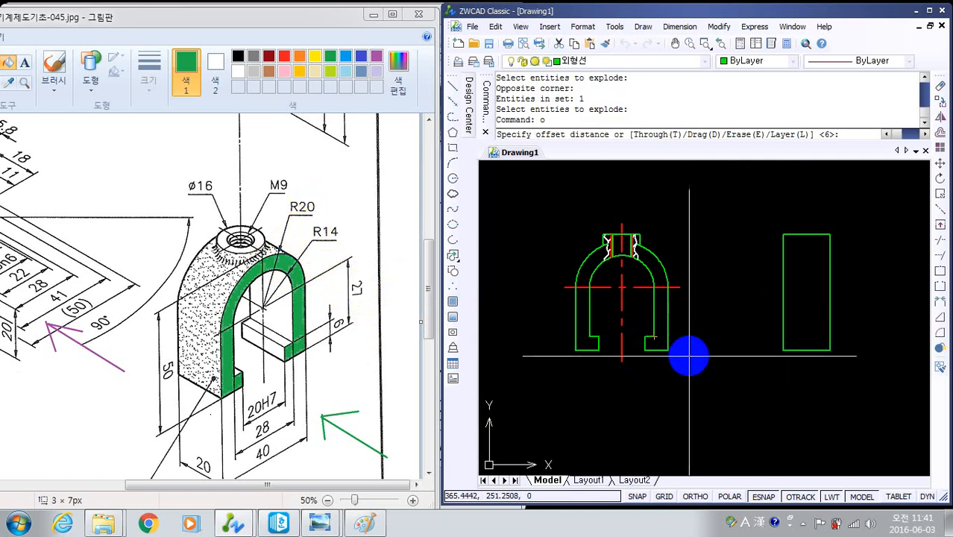
pyautogui.press('Return')
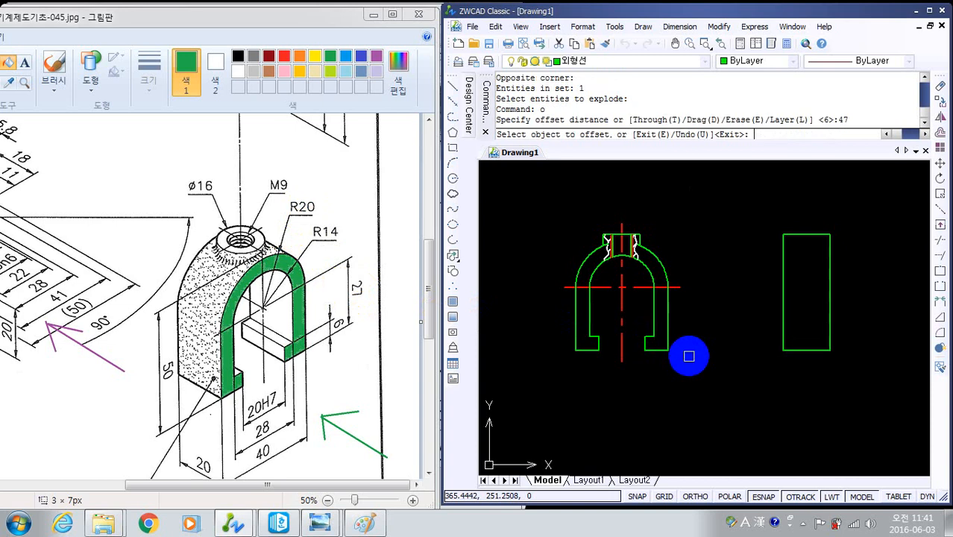
pyautogui.click(817, 349)
pyautogui.click(816, 314)
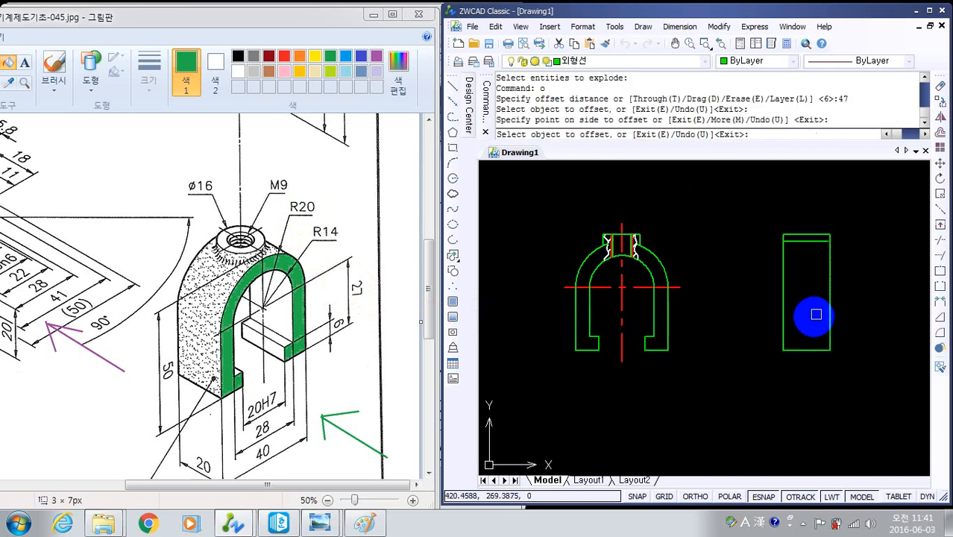
pyautogui.scroll(2, 782, 297)
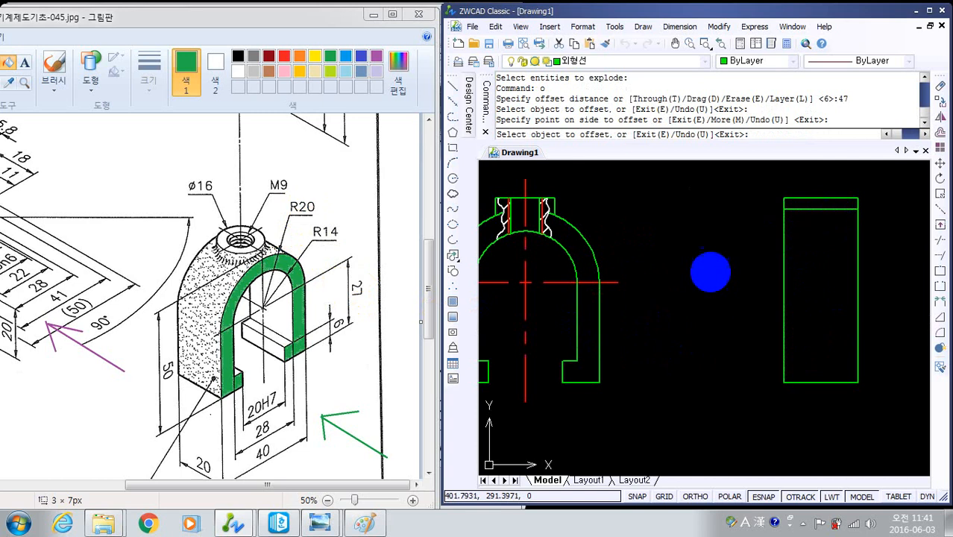
pyautogui.press('Escape')
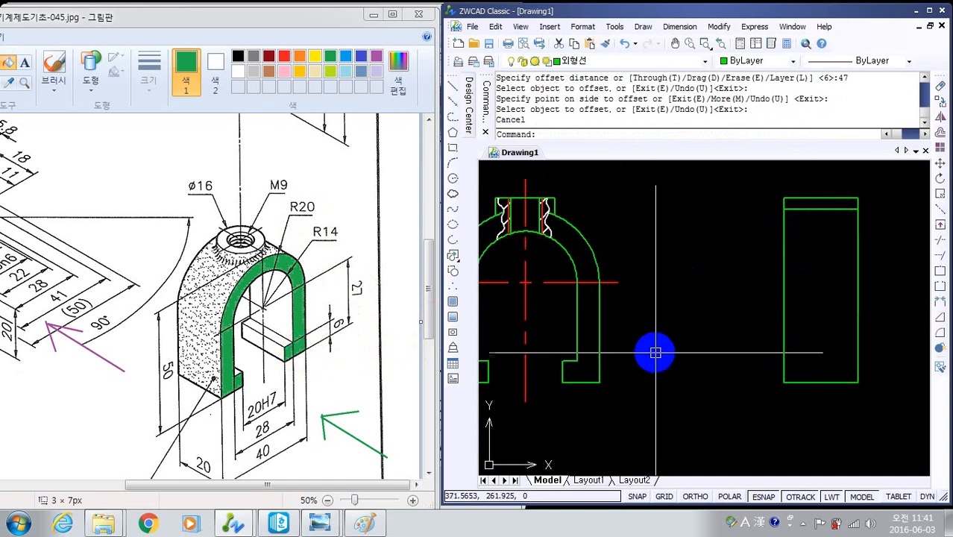
# - Offset the side view's bottom edge through the upper inner corner of the front view's foot, using the Through option
pyautogui.write('o')
pyautogui.press('Return')
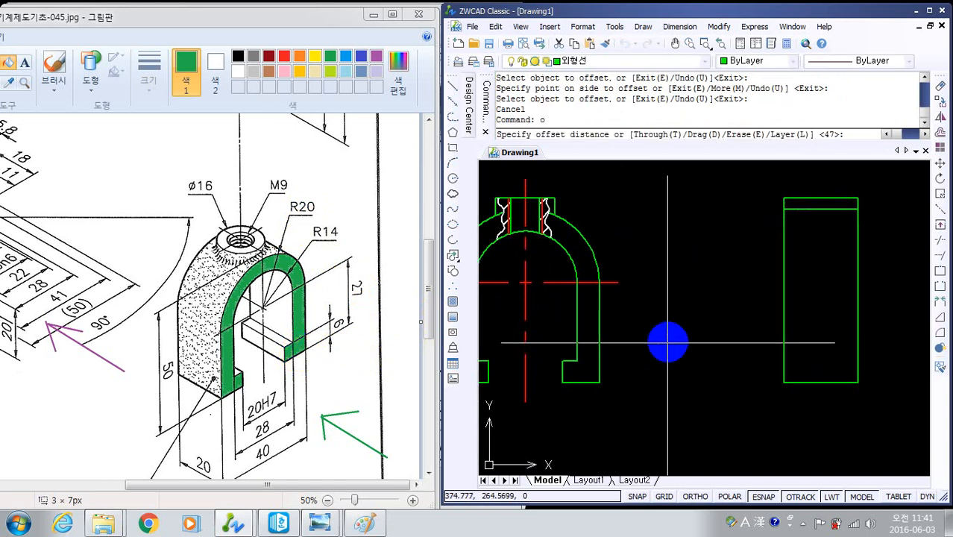
pyautogui.write('o')
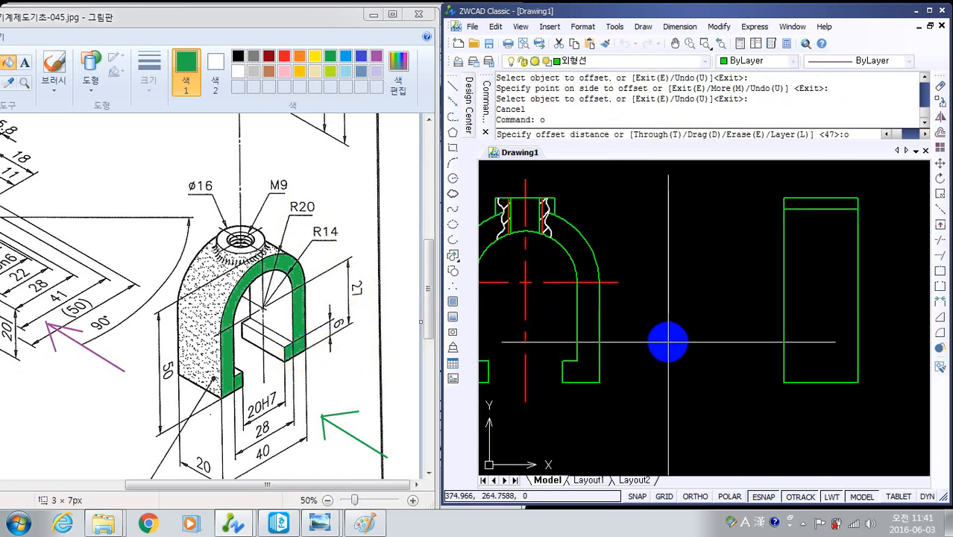
pyautogui.press('BackSpace')
pyautogui.write('t')
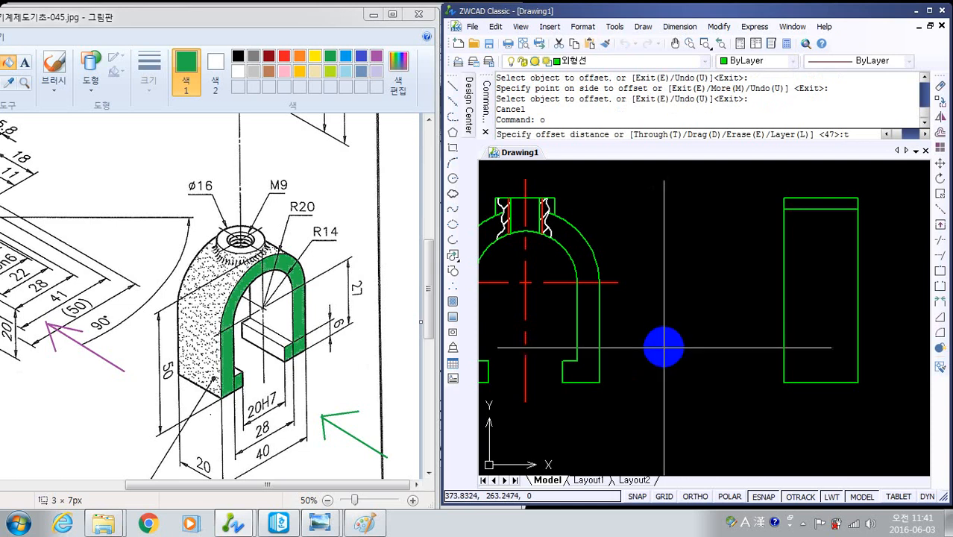
pyautogui.press('Return')
pyautogui.click(805, 382)
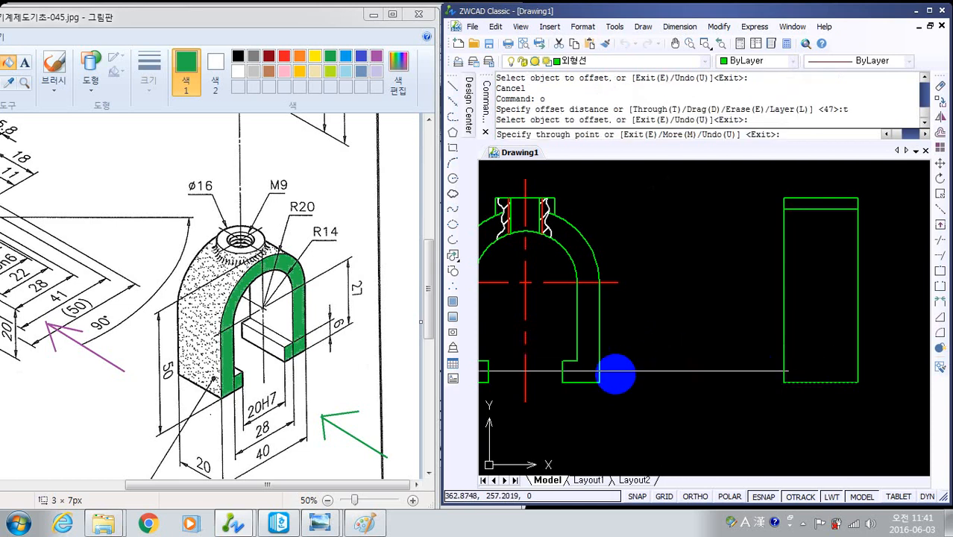
pyautogui.click(558, 362)
pyautogui.press('Escape')
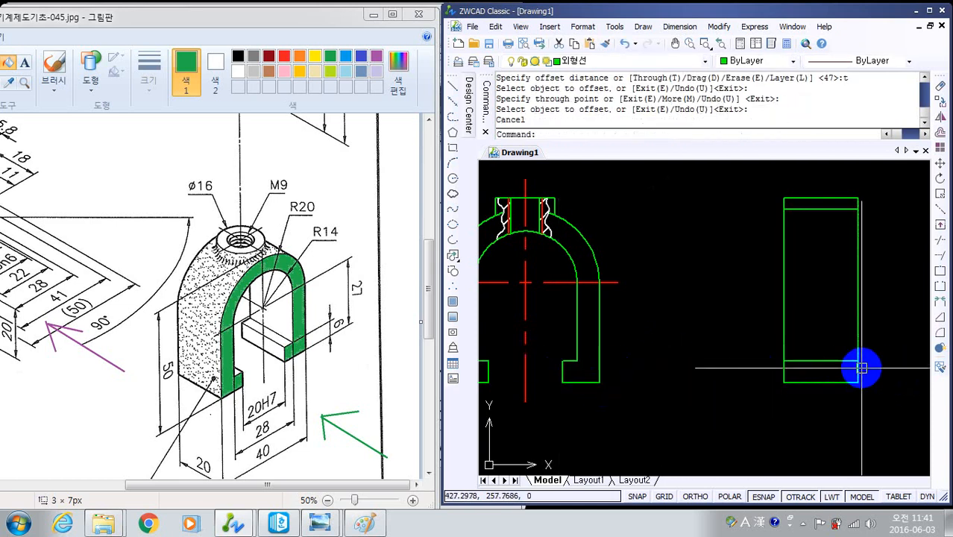
# - Put the side view's foot-height line on the 숨은선 layer
pyautogui.click(830, 361)
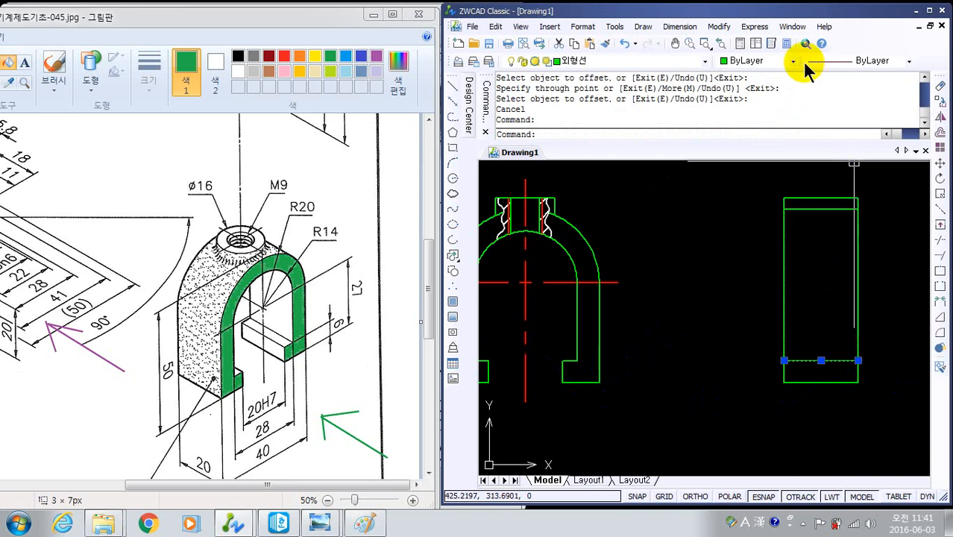
pyautogui.click(700, 61)
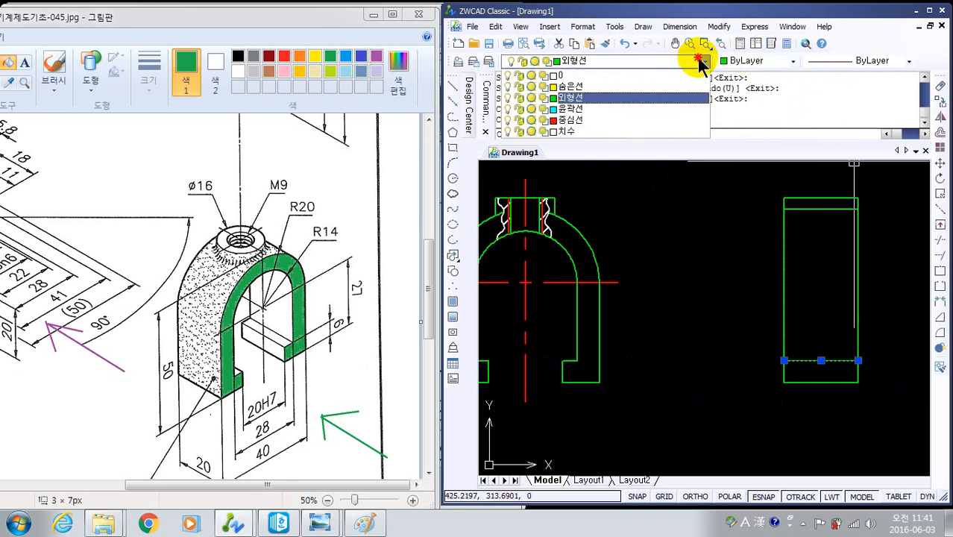
pyautogui.click(596, 88)
pyautogui.press('Escape')
pyautogui.press('Escape')
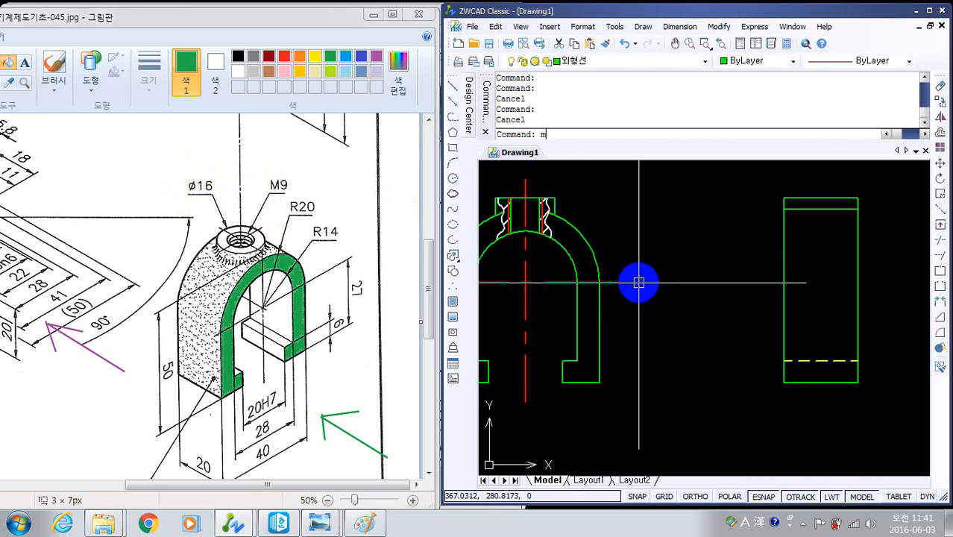
# - Draw a multiline at scale 16 between the midpoints of the side view's top edge and the line just below it
pyautogui.press('Return')
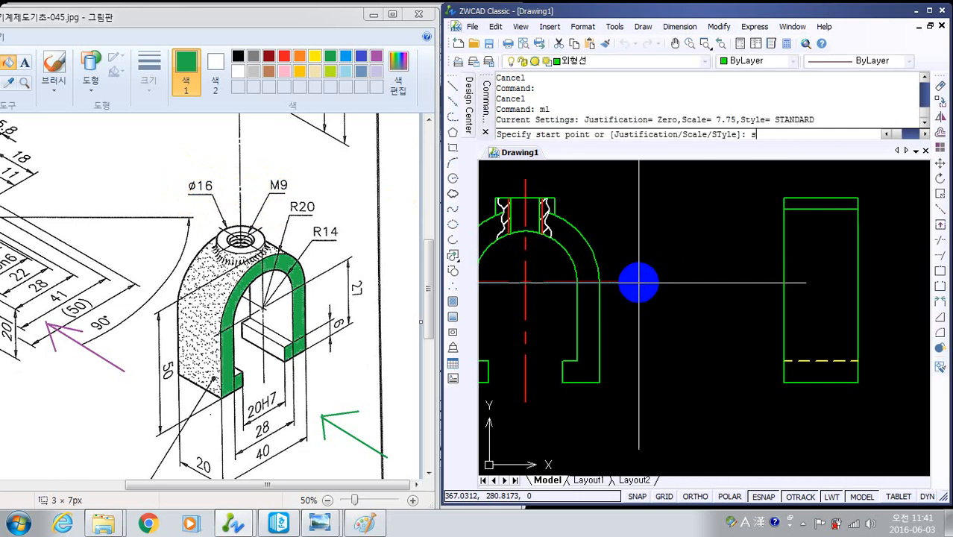
pyautogui.write('s')
pyautogui.press('Return')
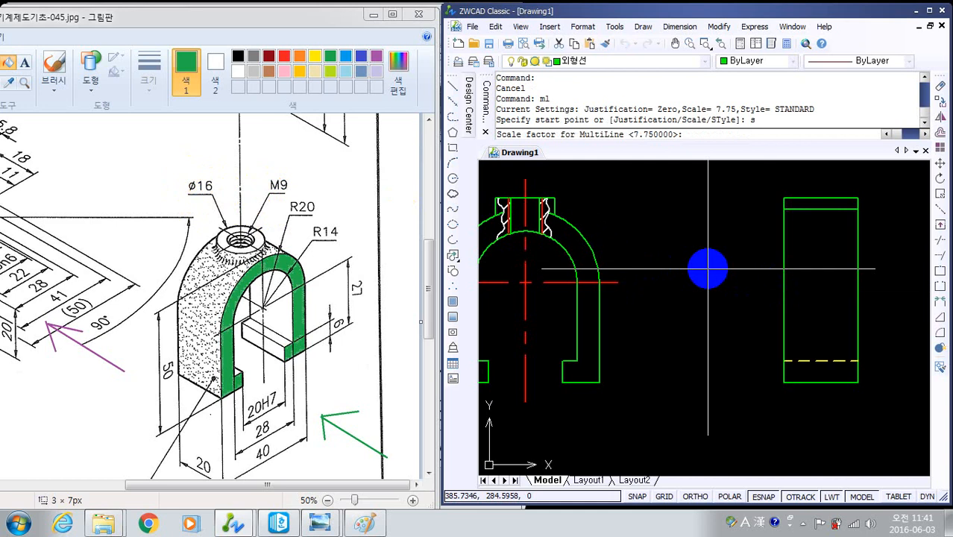
pyautogui.write('16')
pyautogui.press('Return')
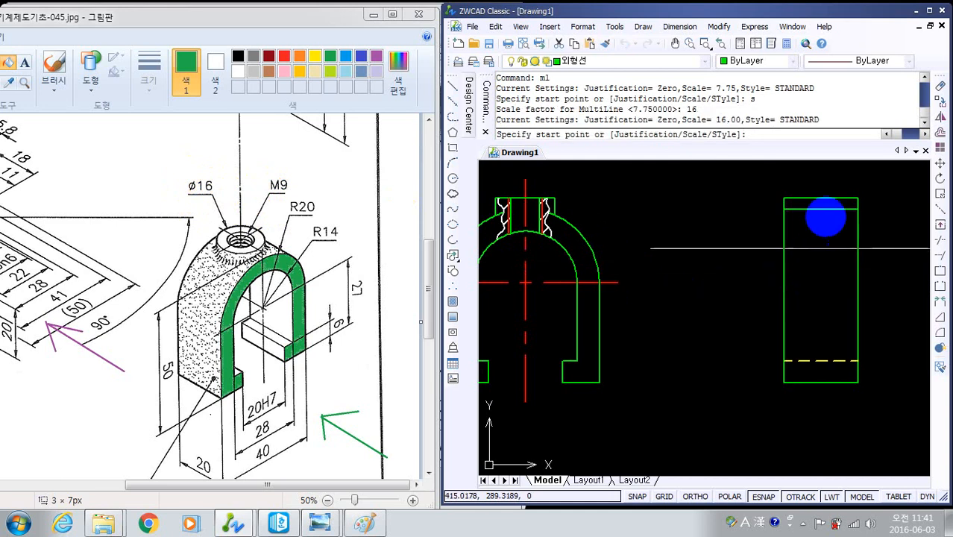
pyautogui.click(821, 209)
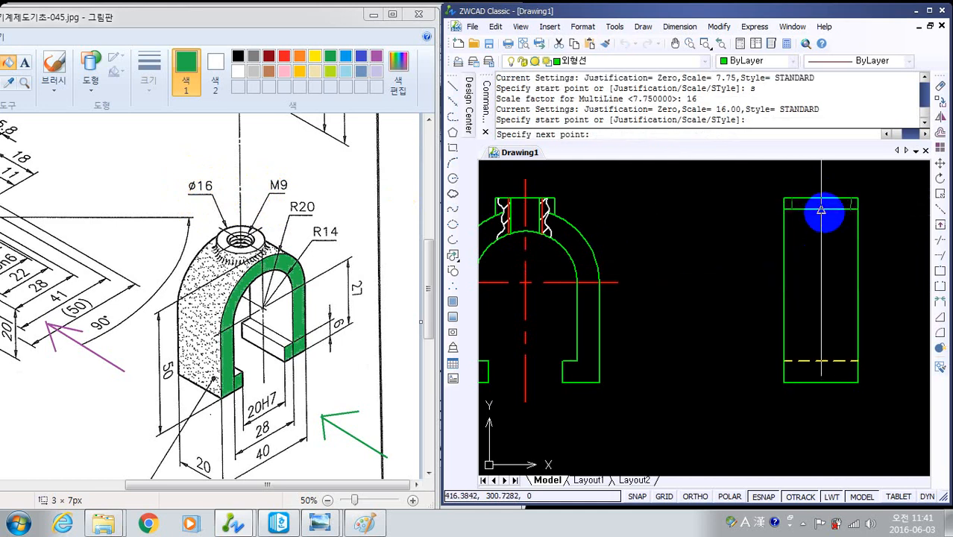
pyautogui.click(821, 210)
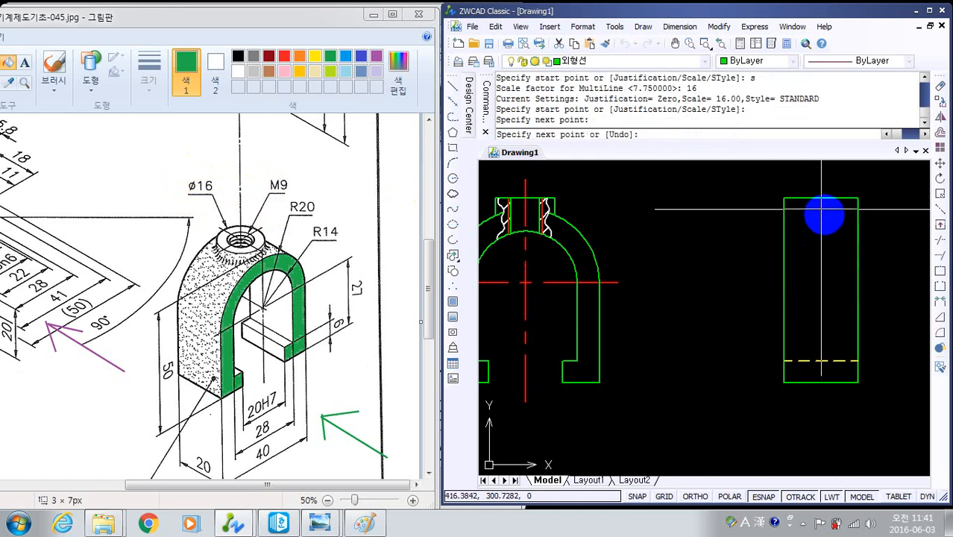
pyautogui.press('Return')
# - Explode the boss multiline at the top of the side view into separate lines
pyautogui.scroll(4, 835, 228)
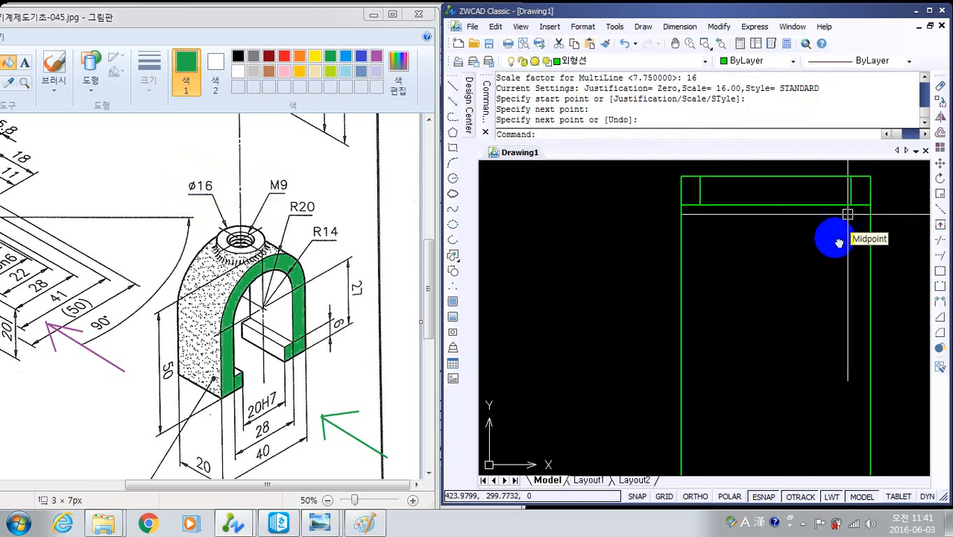
pyautogui.click(939, 347)
pyautogui.click(857, 282)
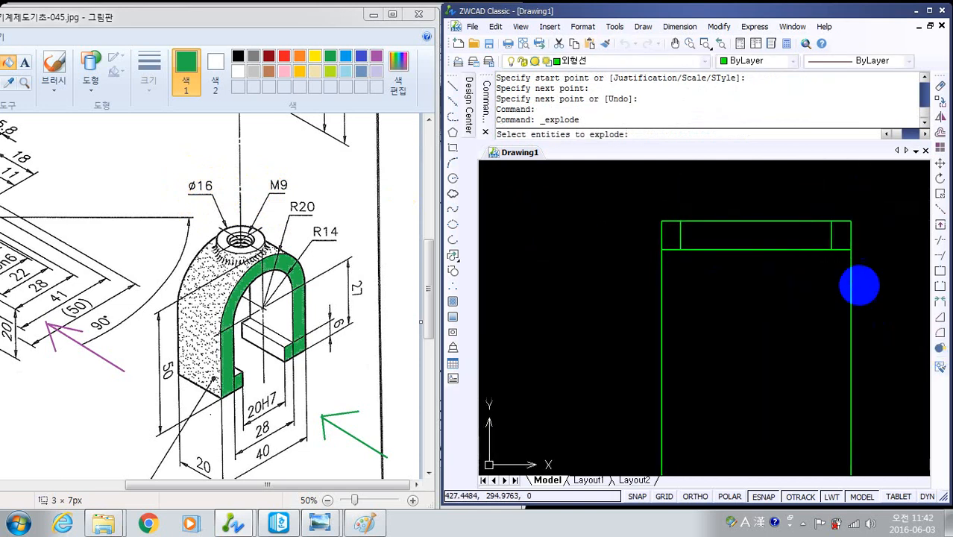
pyautogui.click(633, 203)
pyautogui.press('Return')
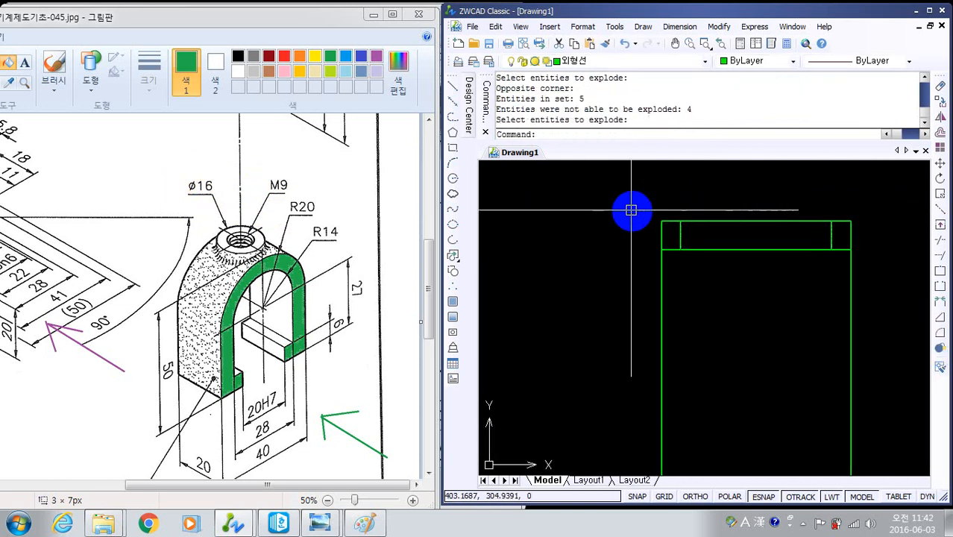
# - Trim away both outer corners beside the boss at the top of the side view
pyautogui.write('tr')
pyautogui.press('Return')
pyautogui.press('Return')
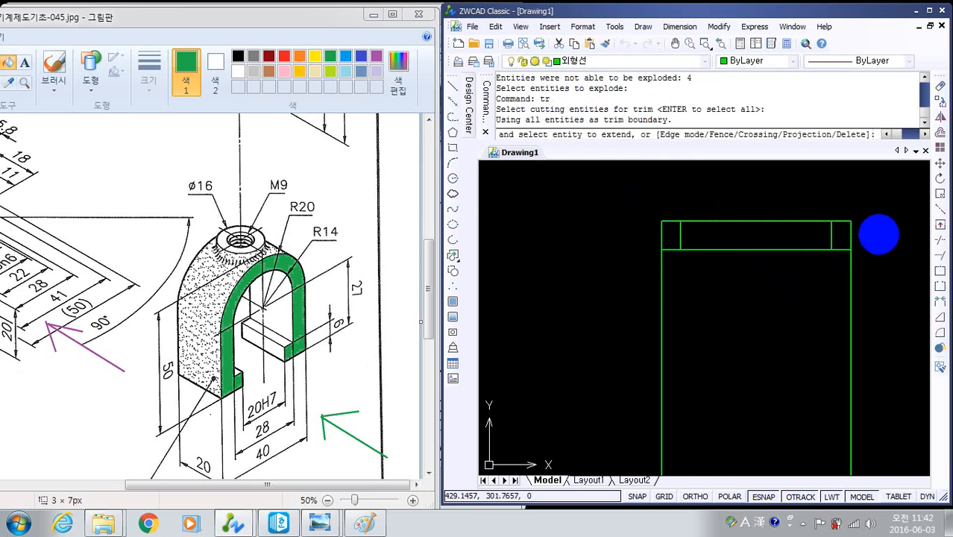
pyautogui.click(877, 234)
pyautogui.click(838, 204)
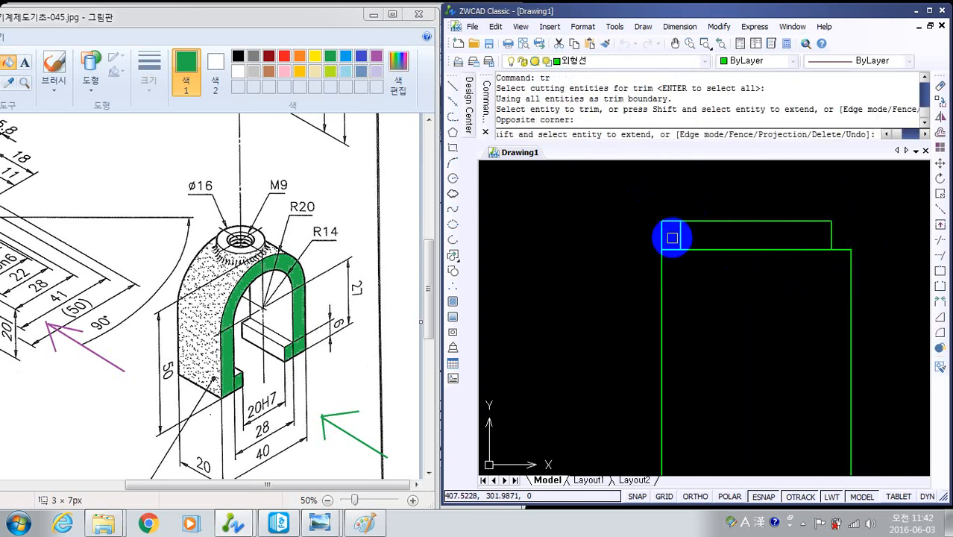
pyautogui.click(672, 238)
pyautogui.click(651, 212)
pyautogui.press('Return')
pyautogui.scroll(-4, 724, 288)
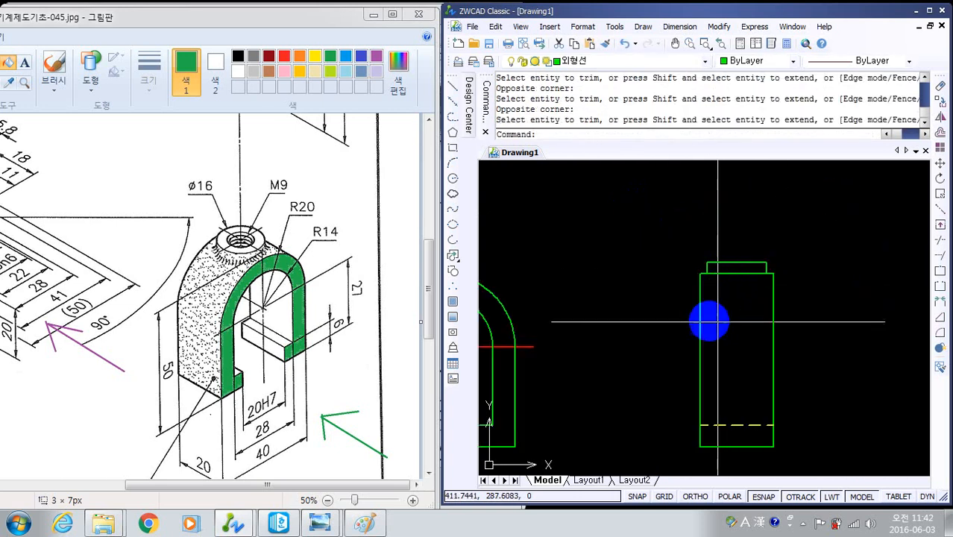
# - Examine the front view's boss-to-arc junction and read the reference image's requirement notes for the unspecified casting rounds
pyautogui.moveTo(717, 322); pyautogui.dragTo(708, 277, button='middle')
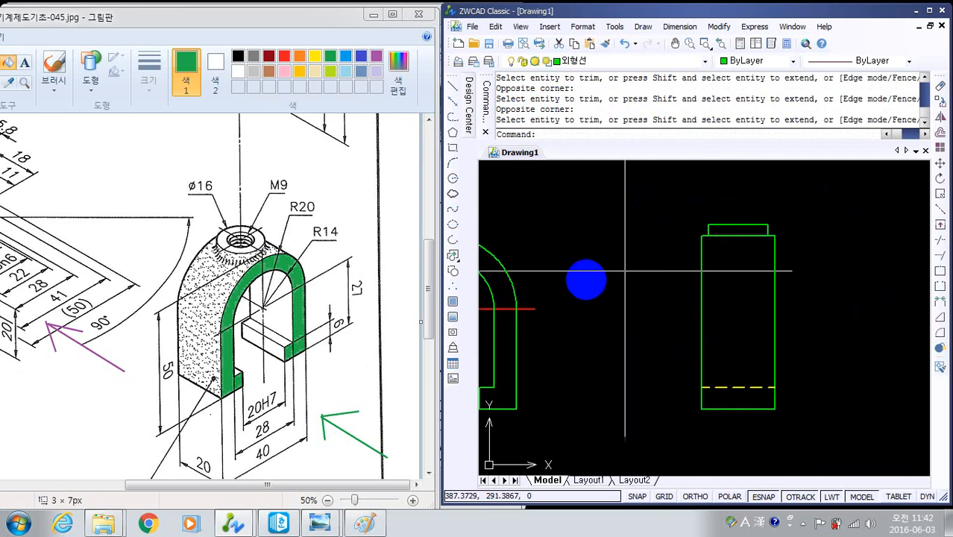
pyautogui.moveTo(591, 283); pyautogui.dragTo(682, 275, button='middle')
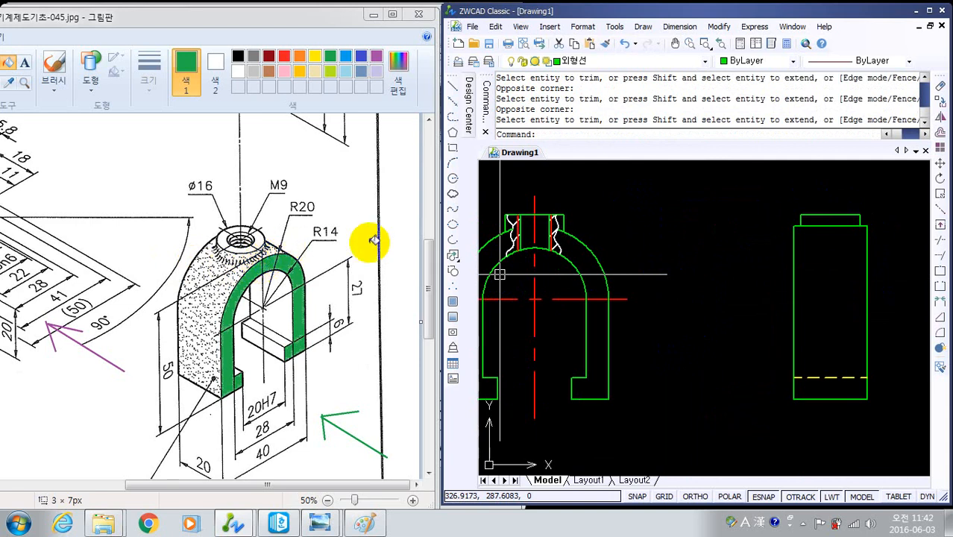
pyautogui.click(551, 266)
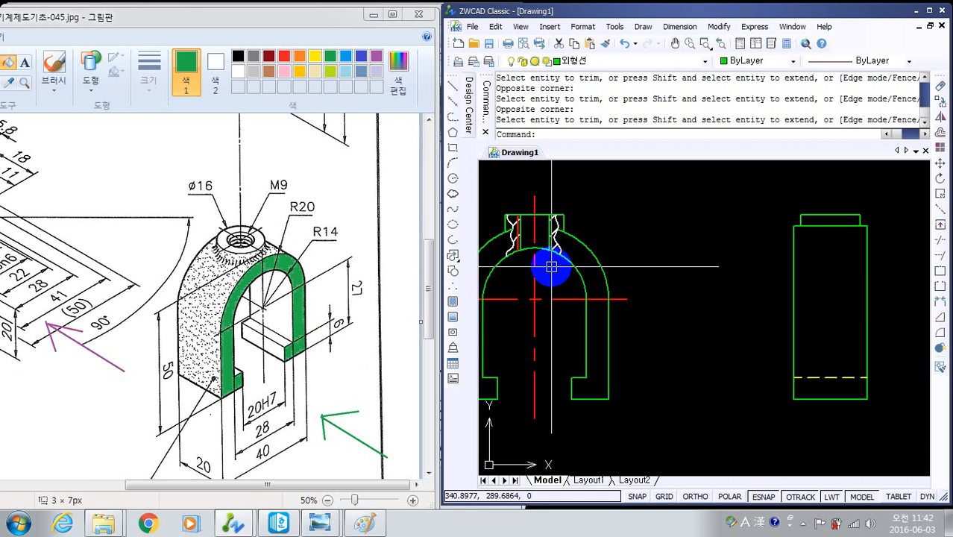
pyautogui.scroll(5, 585, 253)
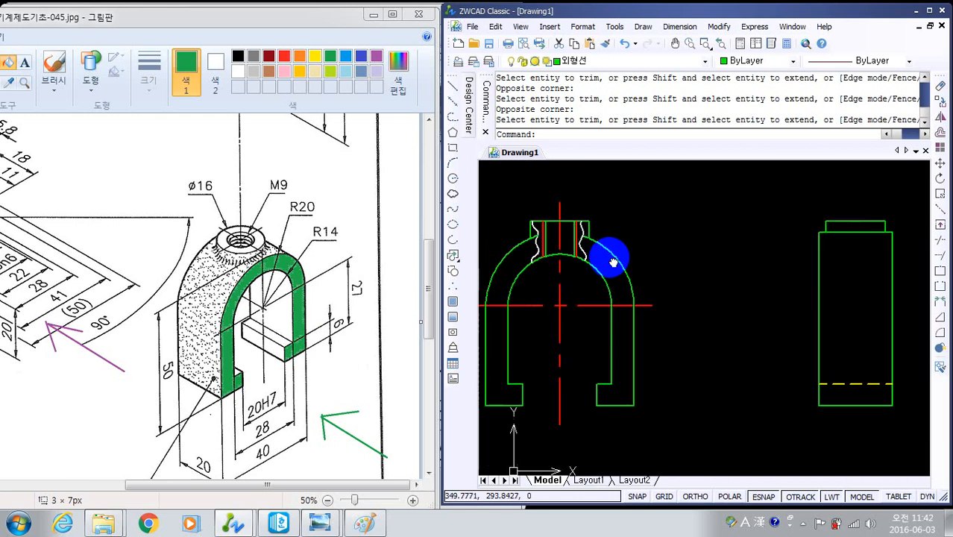
pyautogui.moveTo(574, 266); pyautogui.dragTo(602, 292, button='middle')
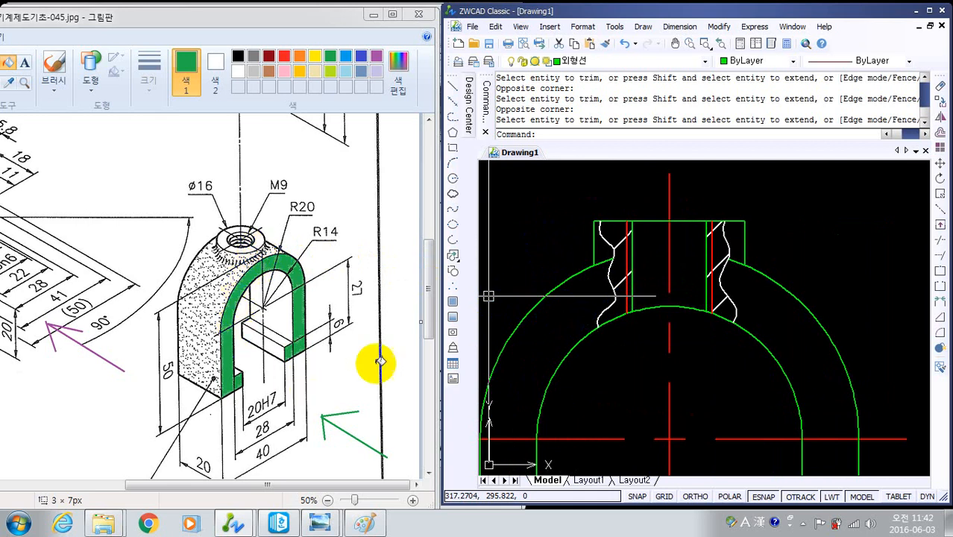
pyautogui.moveTo(430, 270)
pyautogui.mouseDown()
pyautogui.moveTo(451, 302)
pyautogui.moveTo(438, 283)
pyautogui.mouseUp()
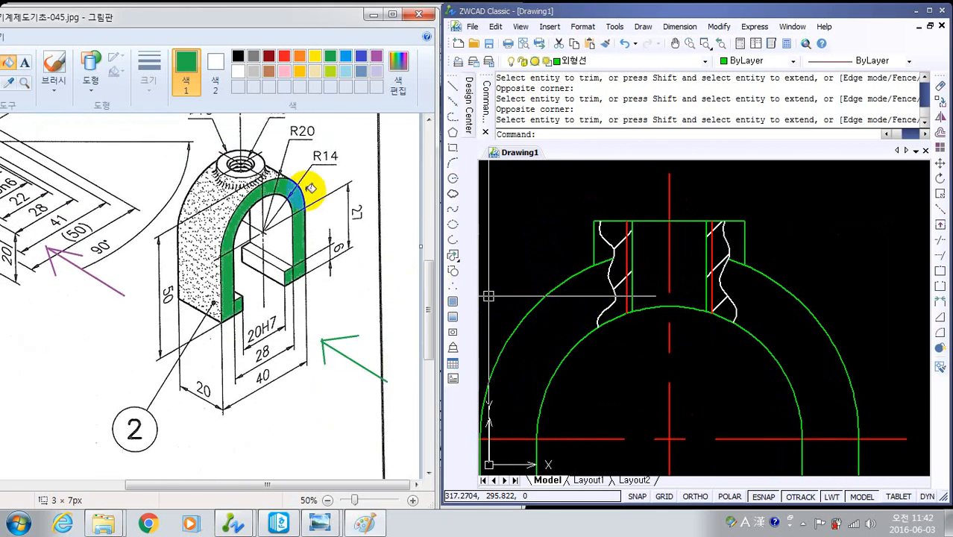
pyautogui.moveTo(260, 486); pyautogui.dragTo(136, 501)
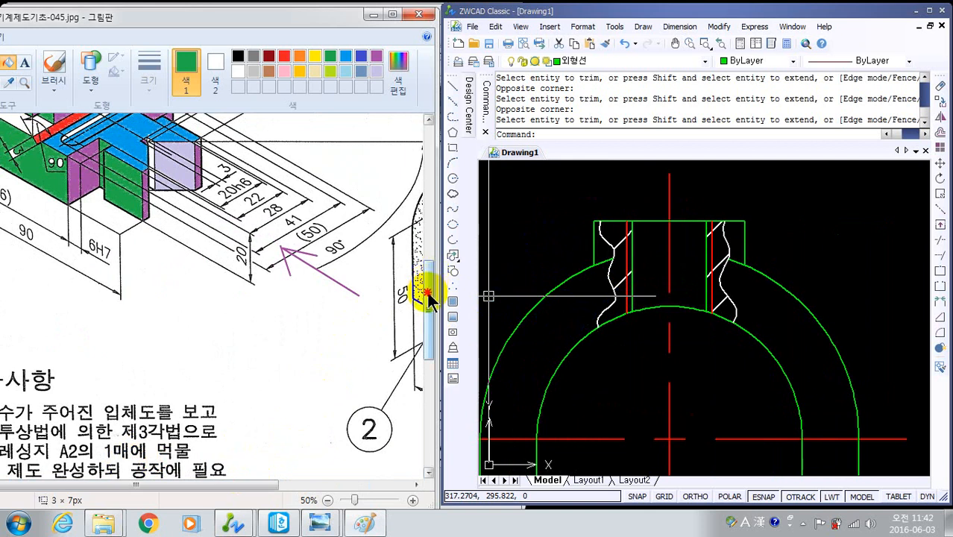
pyautogui.moveTo(430, 299); pyautogui.dragTo(425, 329)
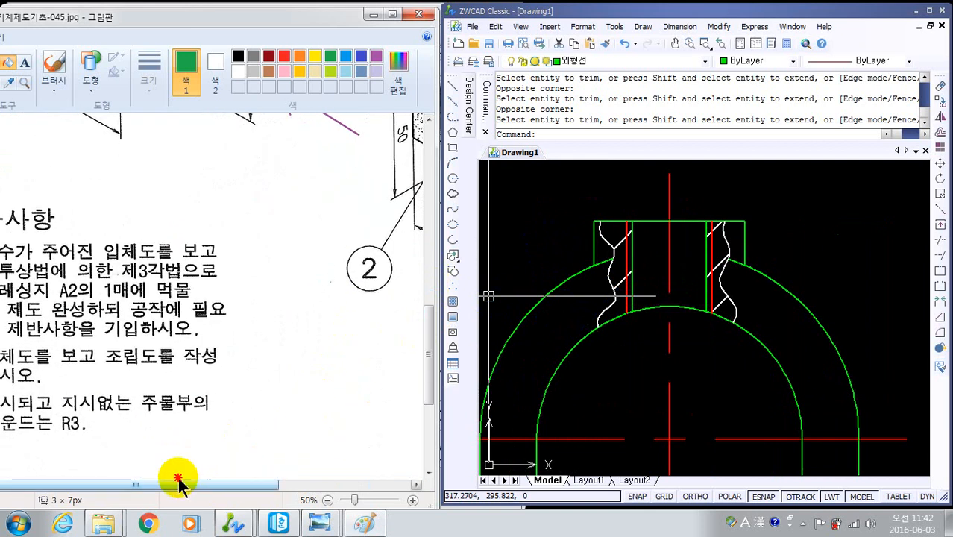
pyautogui.moveTo(179, 484); pyautogui.dragTo(117, 485)
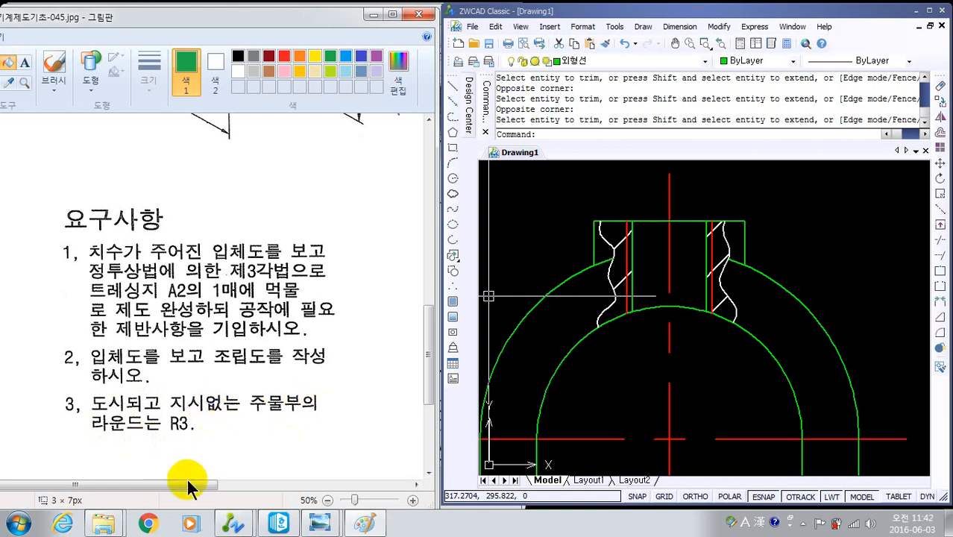
pyautogui.moveTo(191, 488)
pyautogui.mouseDown()
pyautogui.moveTo(366, 464)
pyautogui.moveTo(372, 447)
pyautogui.mouseUp()
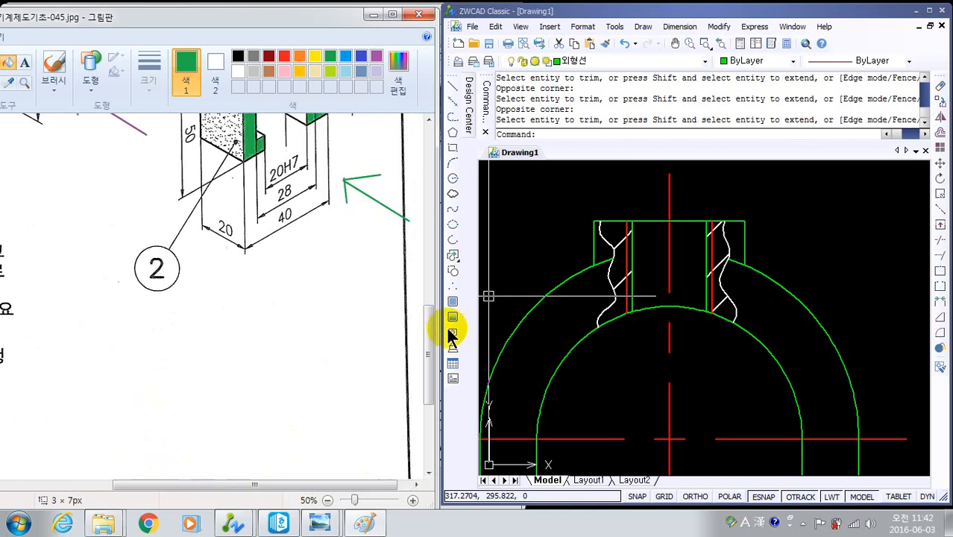
# - Fillet both junctions between the boss sides and the outer arc in the front view with radius 3 in No trim, multiple mode
pyautogui.moveTo(432, 340)
pyautogui.mouseDown()
pyautogui.moveTo(431, 246)
pyautogui.moveTo(430, 273)
pyautogui.mouseUp()
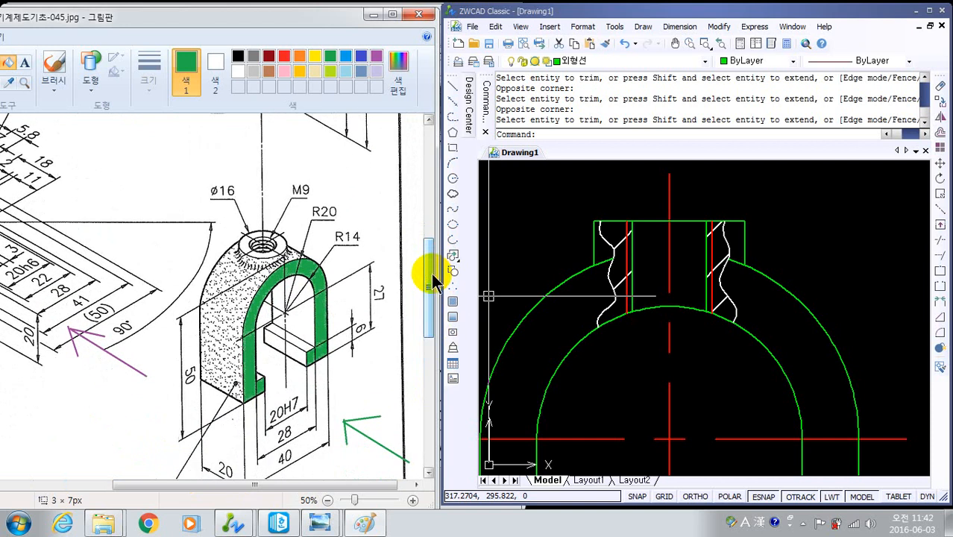
pyautogui.click(679, 12)
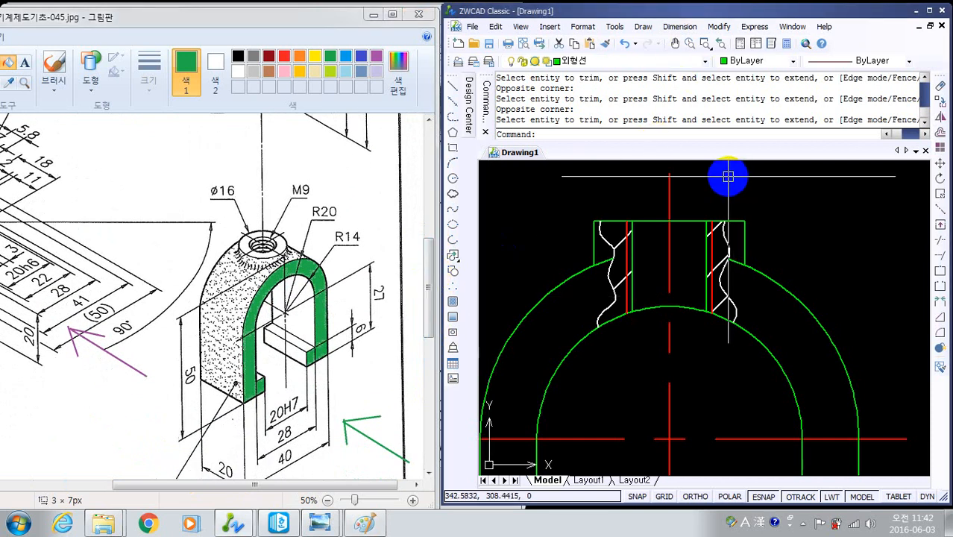
pyautogui.write('f')
pyautogui.press('Return')
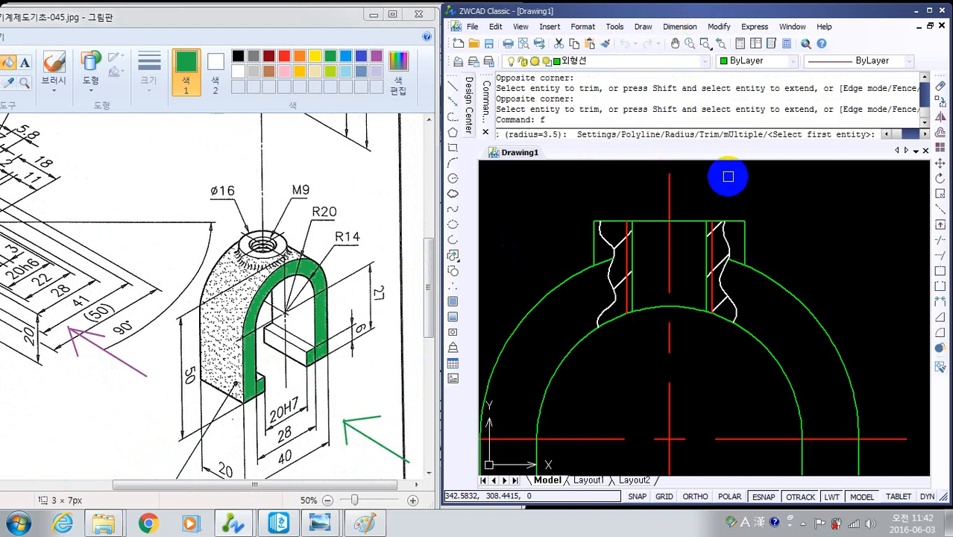
pyautogui.write('t')
pyautogui.press('Return')
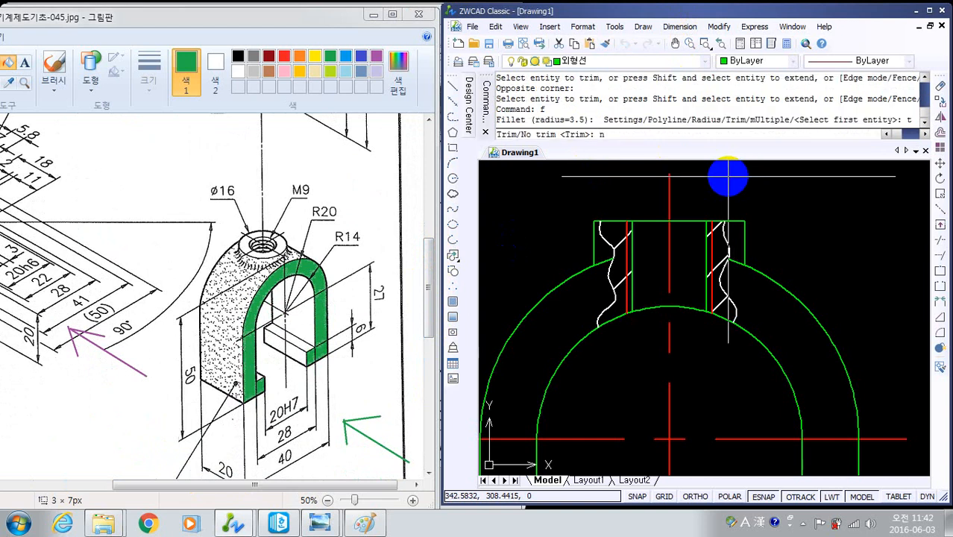
pyautogui.write('n')
pyautogui.press('Return')
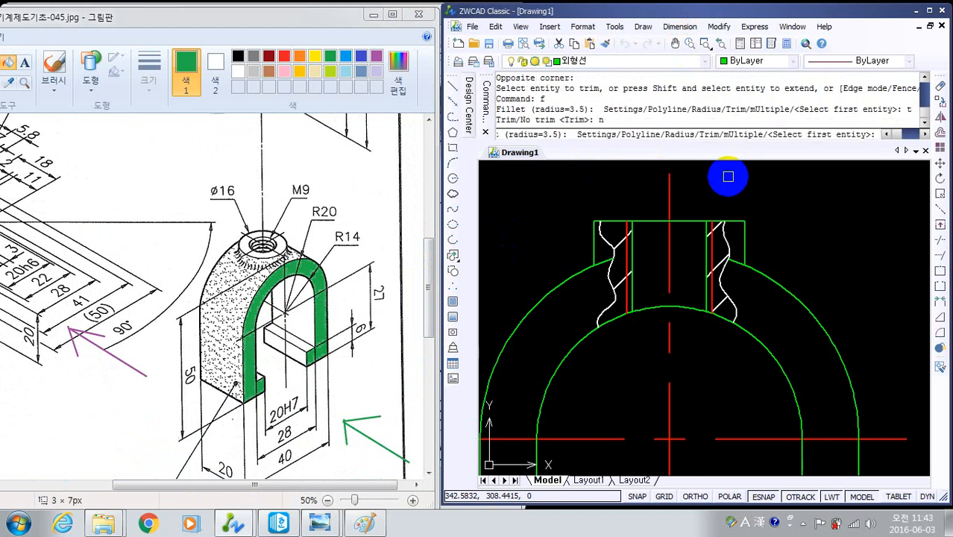
pyautogui.write('r')
pyautogui.press('Return')
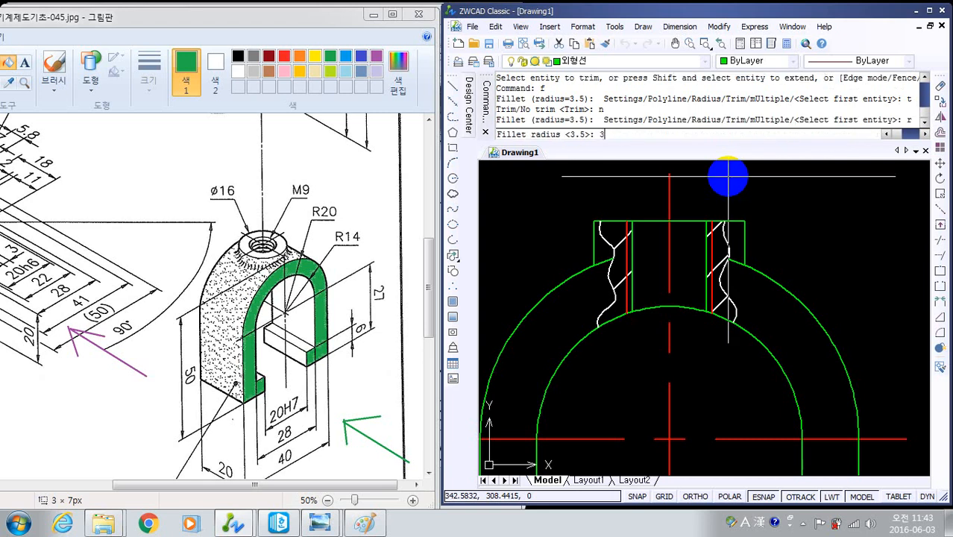
pyautogui.press('Return')
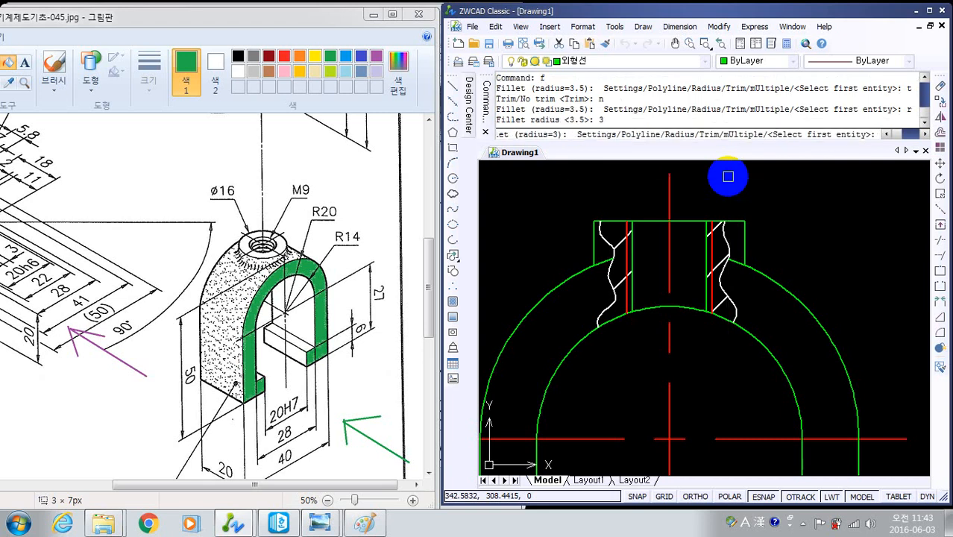
pyautogui.write('u')
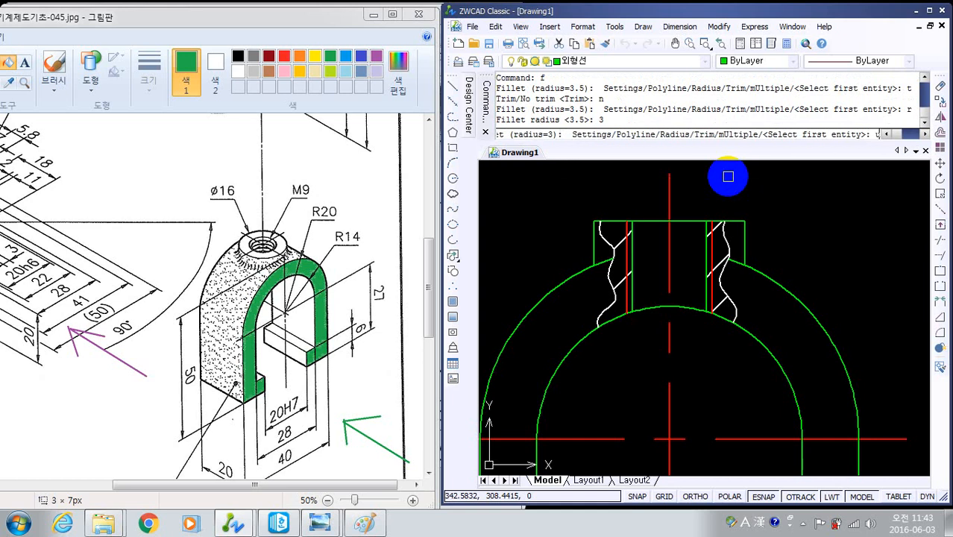
pyautogui.press('Return')
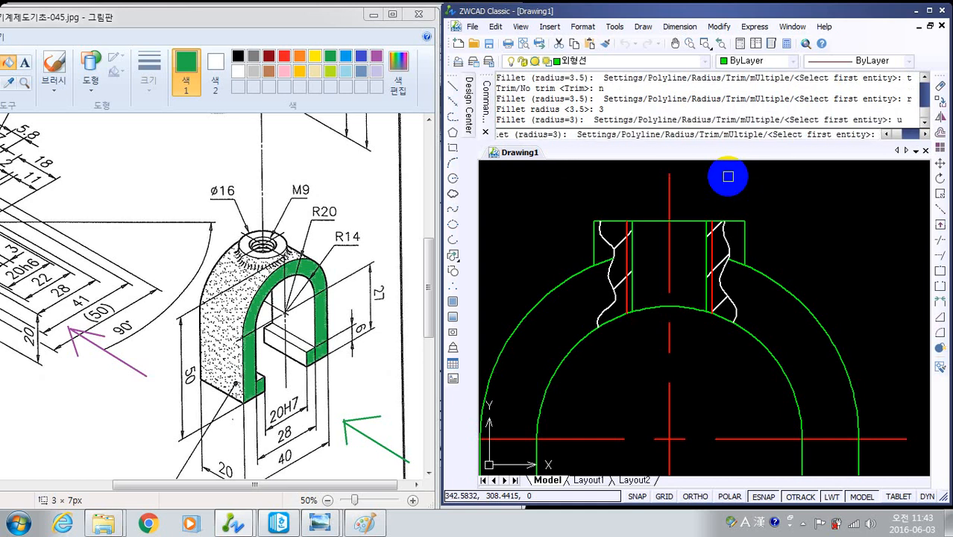
pyautogui.click(748, 241)
pyautogui.click(757, 269)
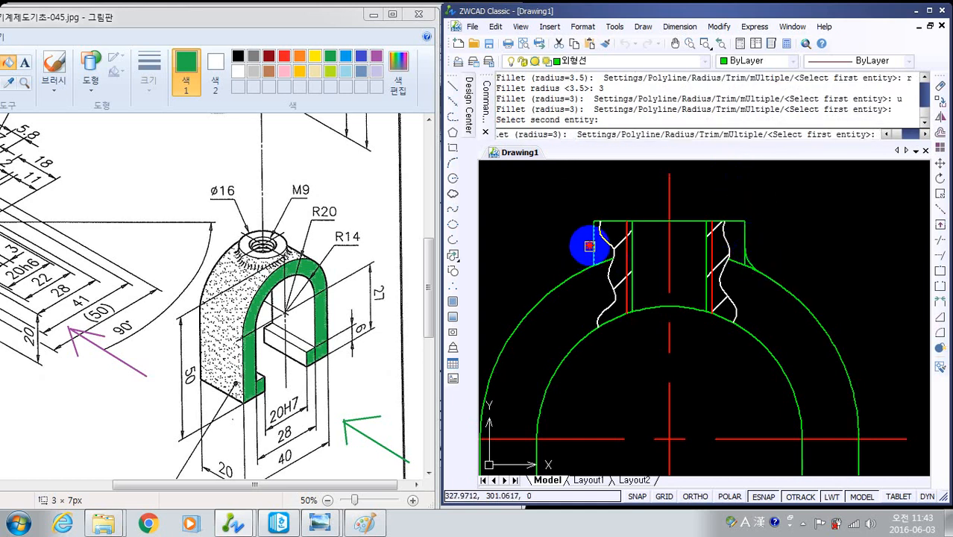
pyautogui.click(589, 246)
pyautogui.click(569, 277)
pyautogui.scroll(5, 612, 257)
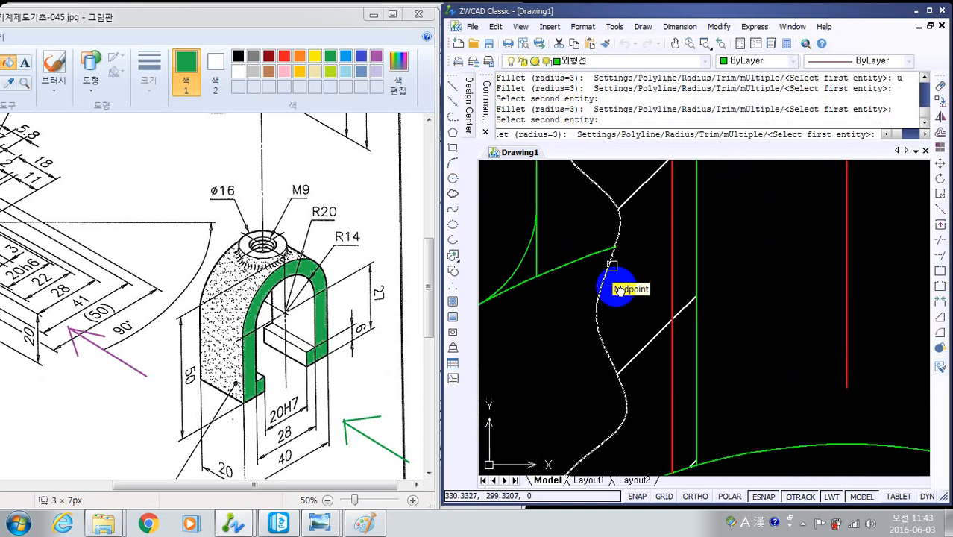
pyautogui.press('Escape')
pyautogui.press('Escape')
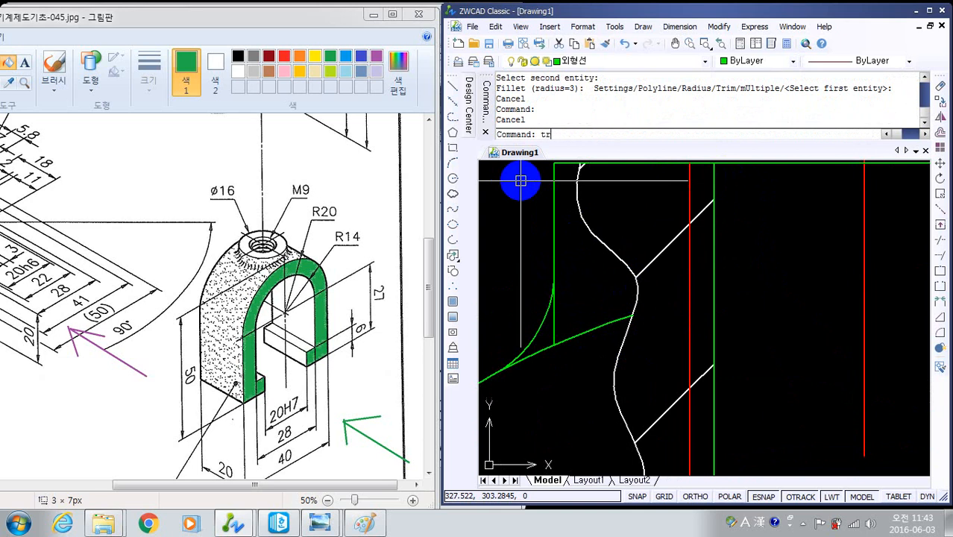
# - Trim the leftover ends of both vertical boss edges inside the new fillets, using all entities as boundaries
pyautogui.press('Return')
pyautogui.press('Return')
pyautogui.click(553, 323)
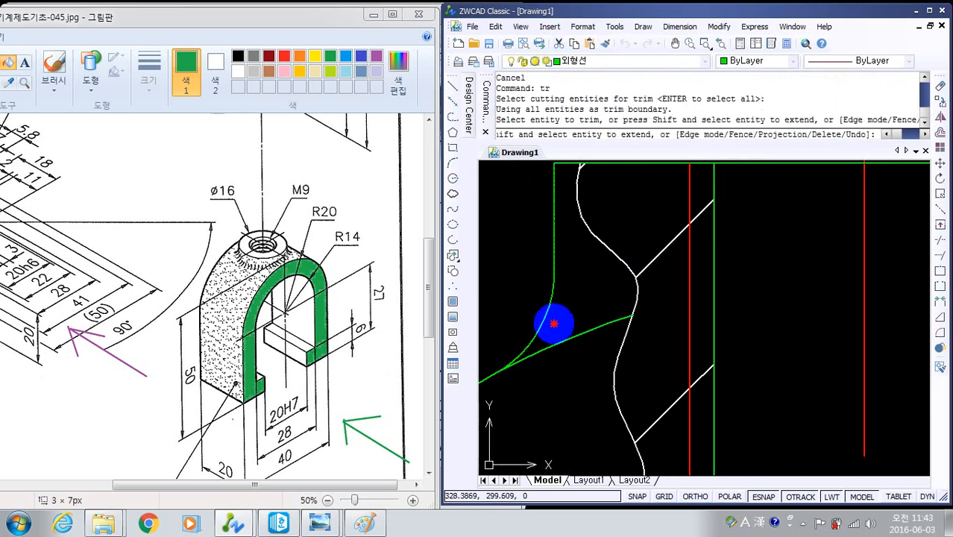
pyautogui.scroll(-2, 782, 265)
pyautogui.moveTo(880, 270); pyautogui.dragTo(611, 294, button='middle')
pyautogui.scroll(2, 662, 312)
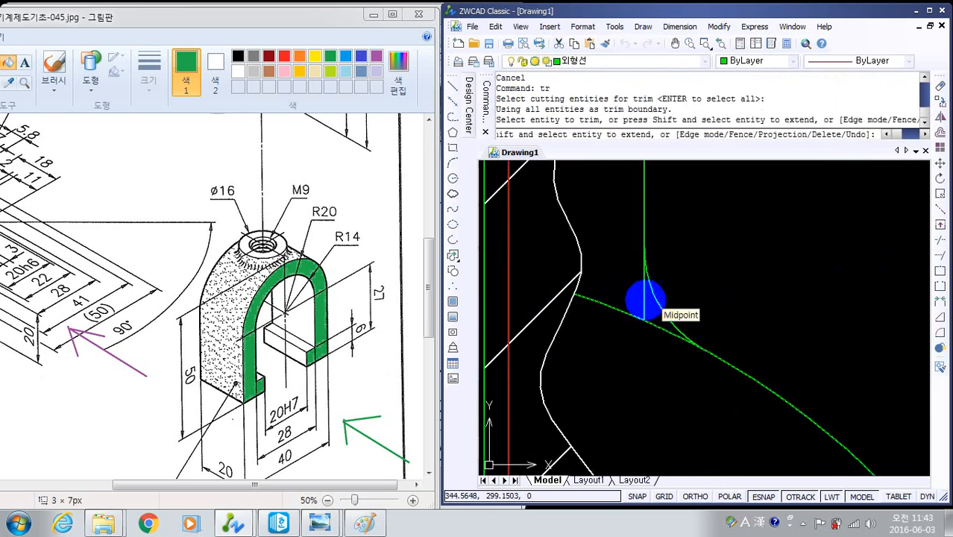
pyautogui.click(641, 294)
pyautogui.scroll(-4, 845, 287)
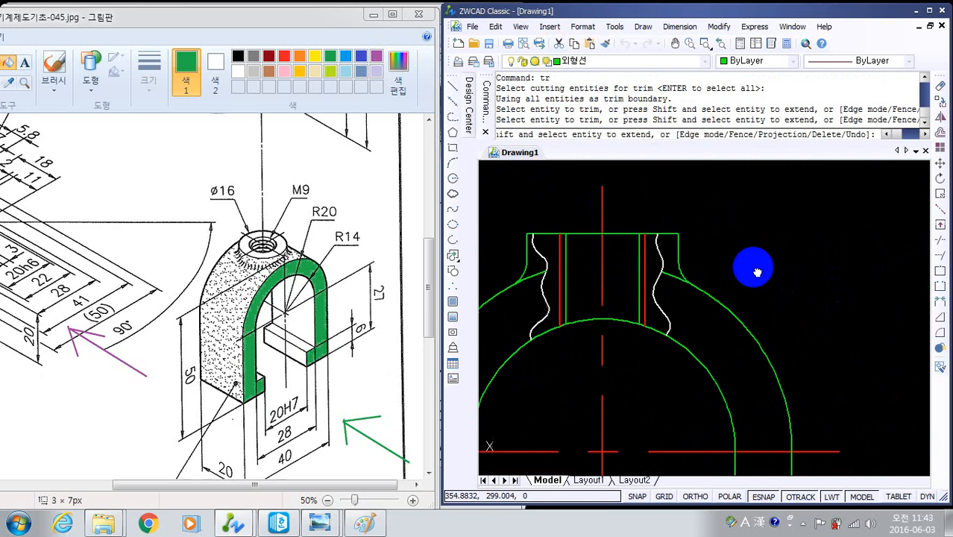
pyautogui.moveTo(809, 293); pyautogui.dragTo(701, 278, button='middle')
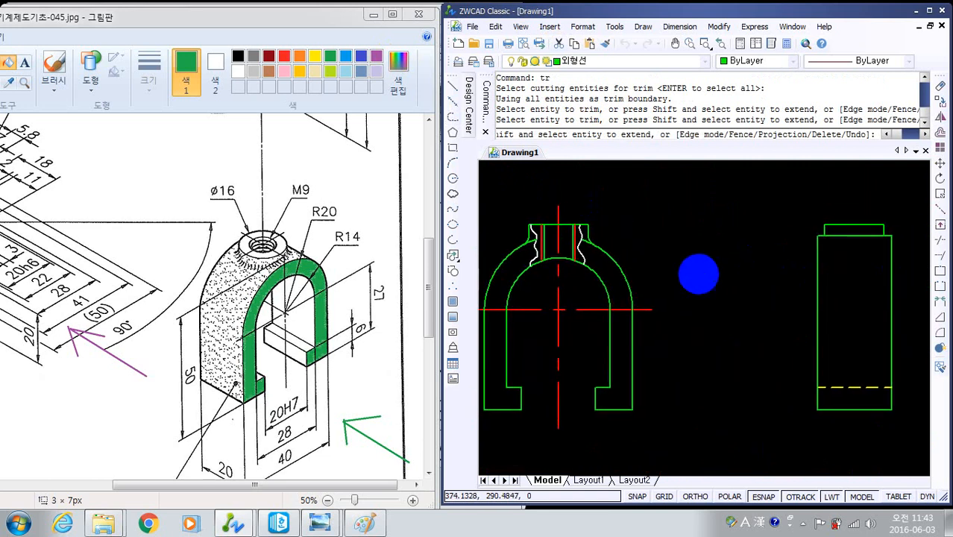
pyautogui.press('Escape')
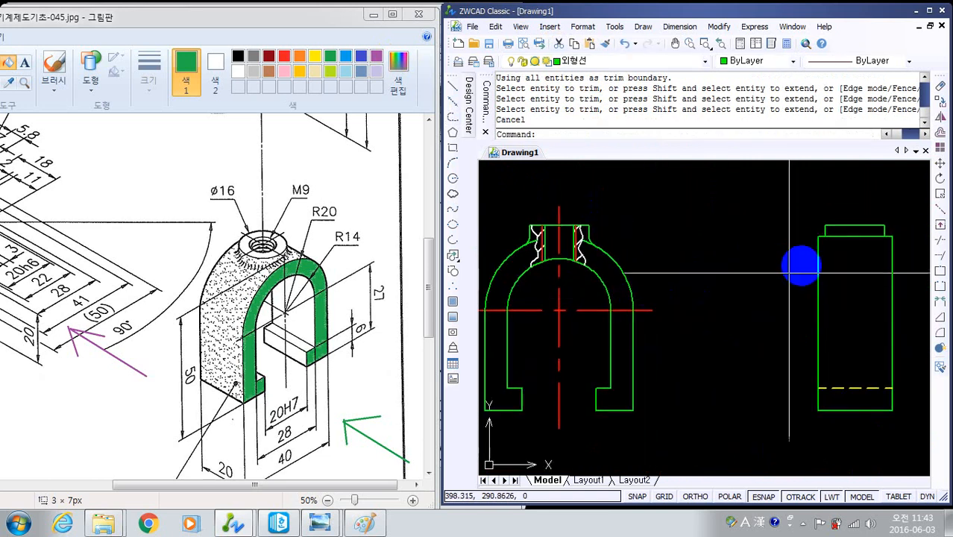
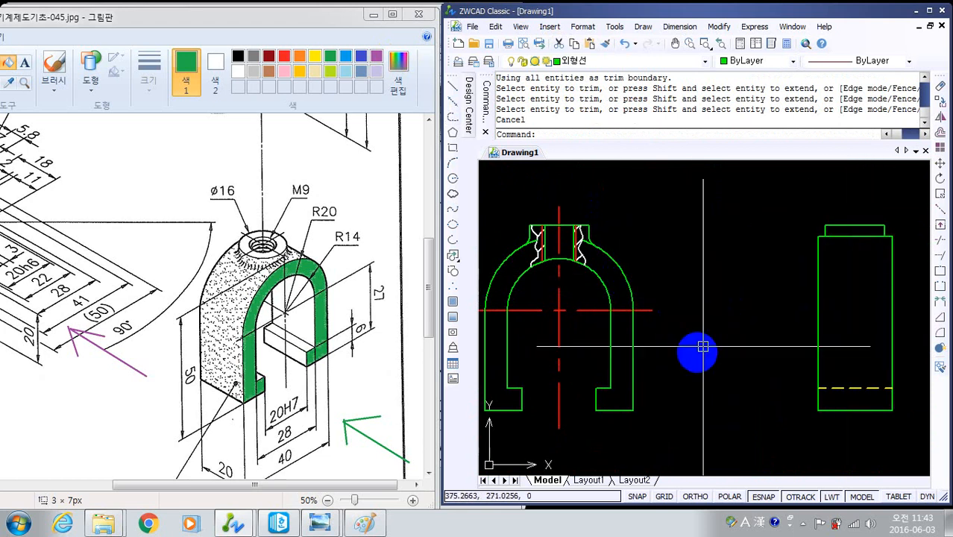
# - Offset the side view's horizontal edge below the boss through the lower end of the front view's boss fillet
pyautogui.write('o')
pyautogui.press('Return')
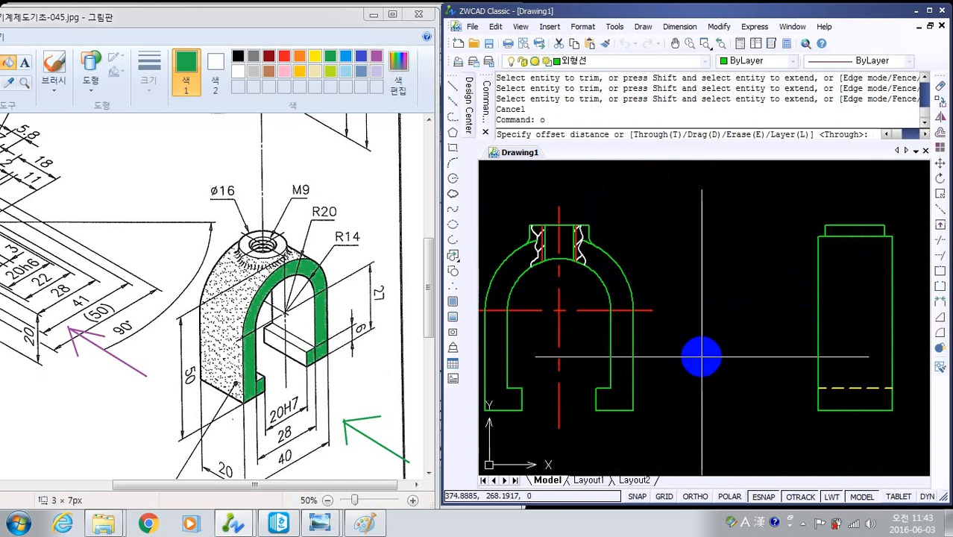
pyautogui.write('t')
pyautogui.press('Return')
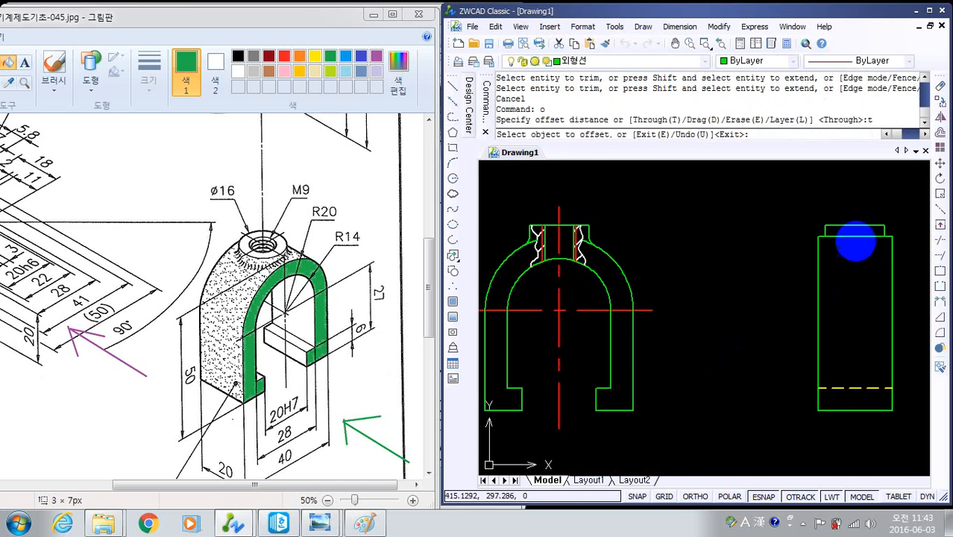
pyautogui.click(858, 234)
pyautogui.scroll(5, 646, 307)
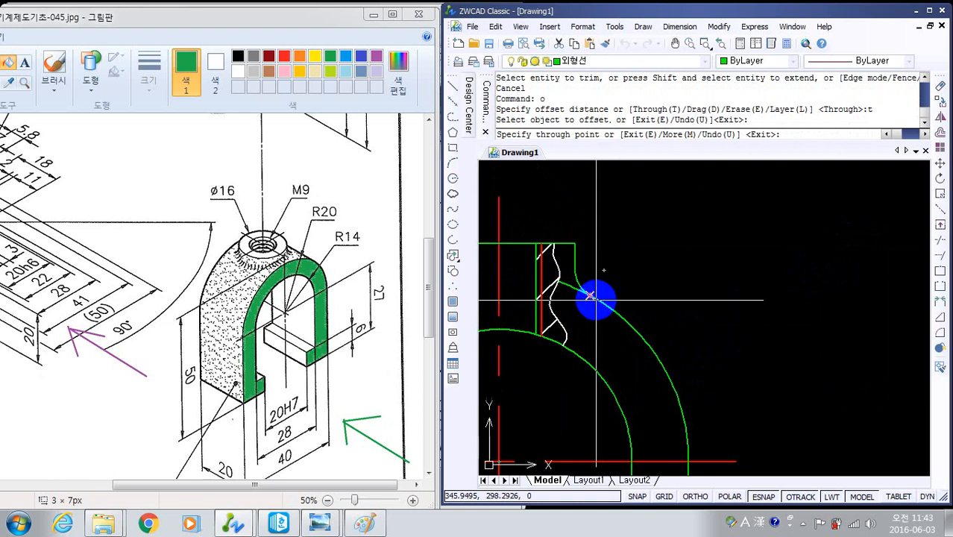
pyautogui.click(591, 295)
pyautogui.scroll(-2, 768, 335)
pyautogui.moveTo(832, 358); pyautogui.dragTo(462, 369, button='middle')
pyautogui.moveTo(700, 338); pyautogui.dragTo(716, 322, button='middle')
pyautogui.press('Escape')
pyautogui.press('Escape')
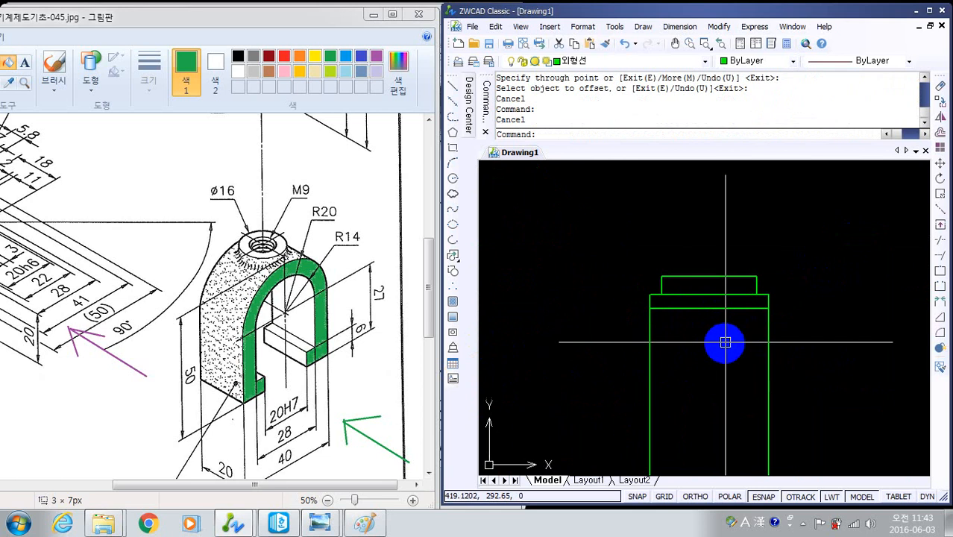
pyautogui.moveTo(733, 361); pyautogui.dragTo(749, 346, button='middle')
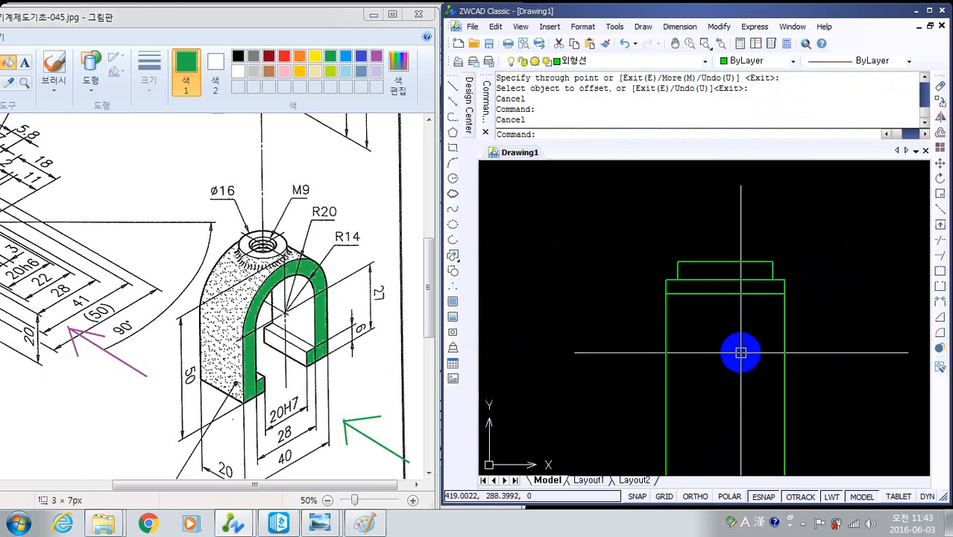
# - Draw a three-point arc between the boss's lower corners in the side view, passing through the offset line's midpoint
pyautogui.write('ar')
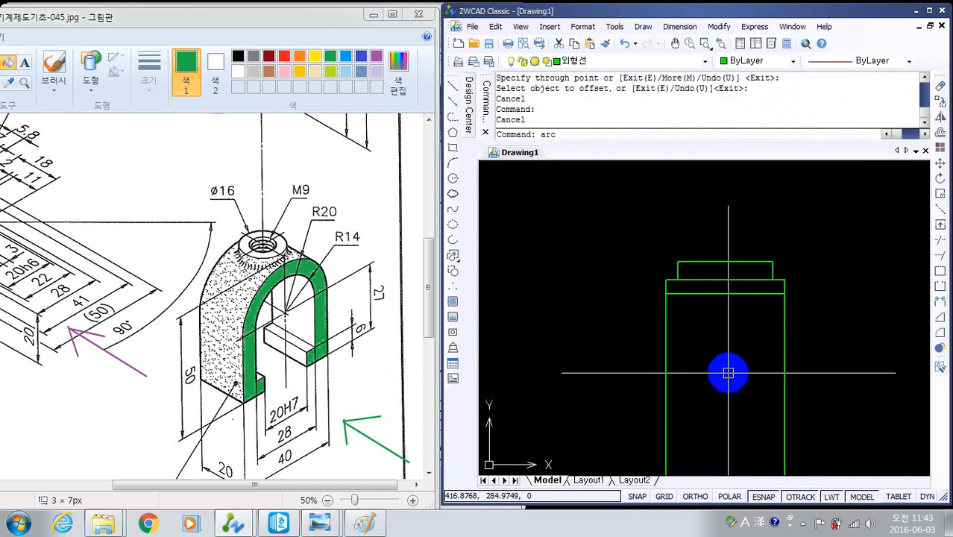
pyautogui.write('c')
pyautogui.press('Return')
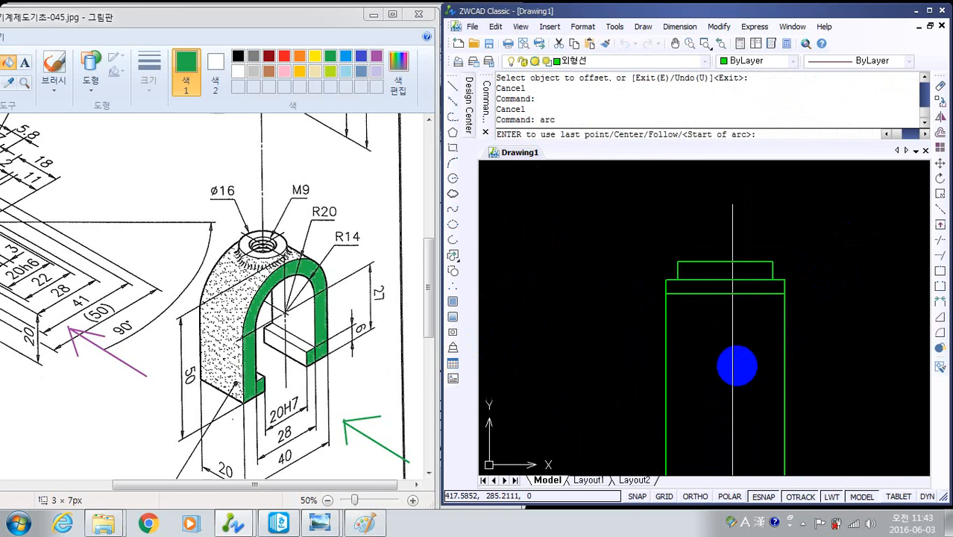
pyautogui.click(677, 279)
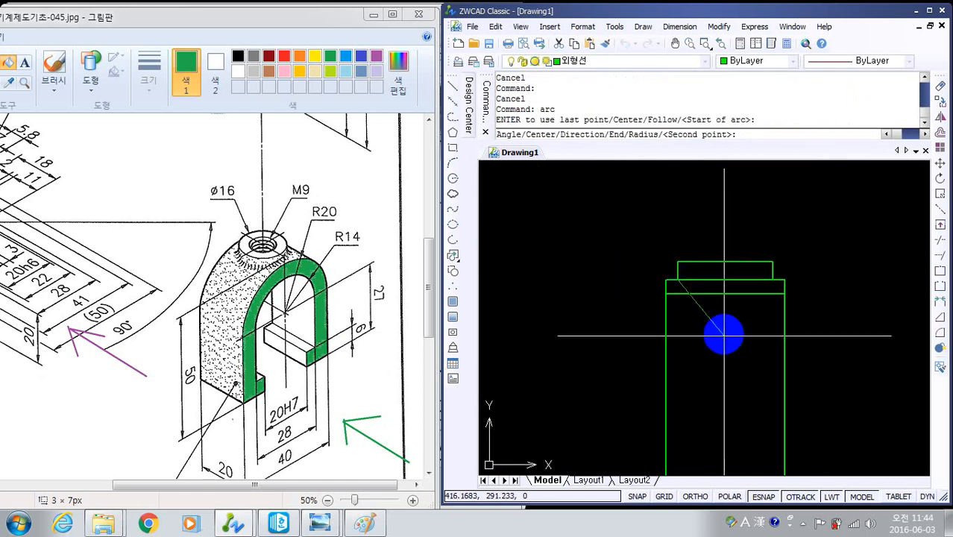
pyautogui.click(725, 294)
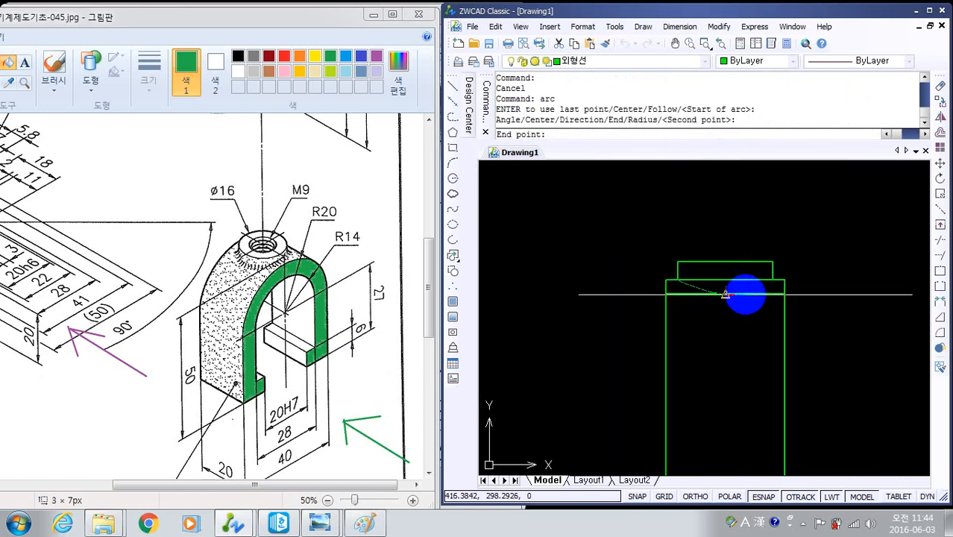
pyautogui.click(772, 281)
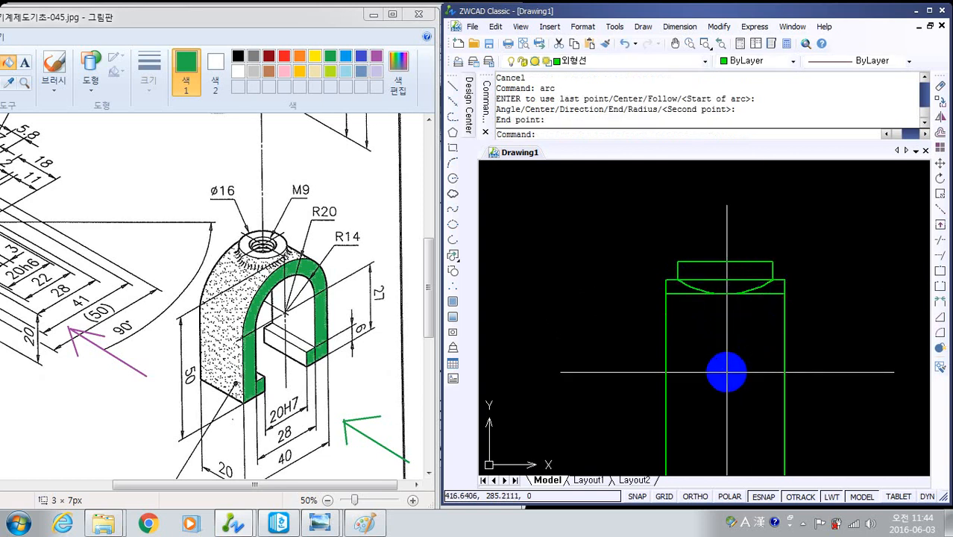
pyautogui.press('Escape')
# - Erase the offset helper line touching the bottom of the arc in the side view
pyautogui.moveTo(734, 327); pyautogui.dragTo(752, 375, button='middle')
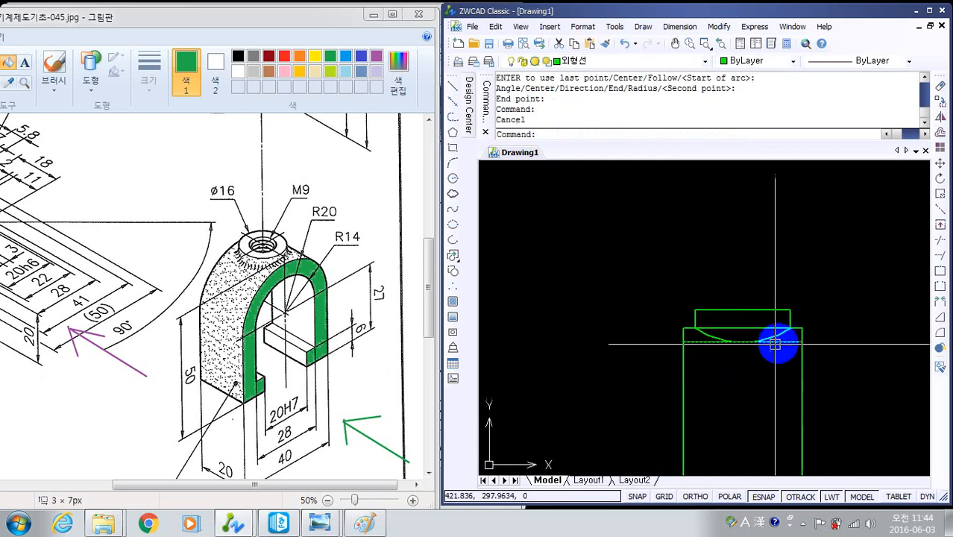
pyautogui.click(776, 342)
pyautogui.write('e')
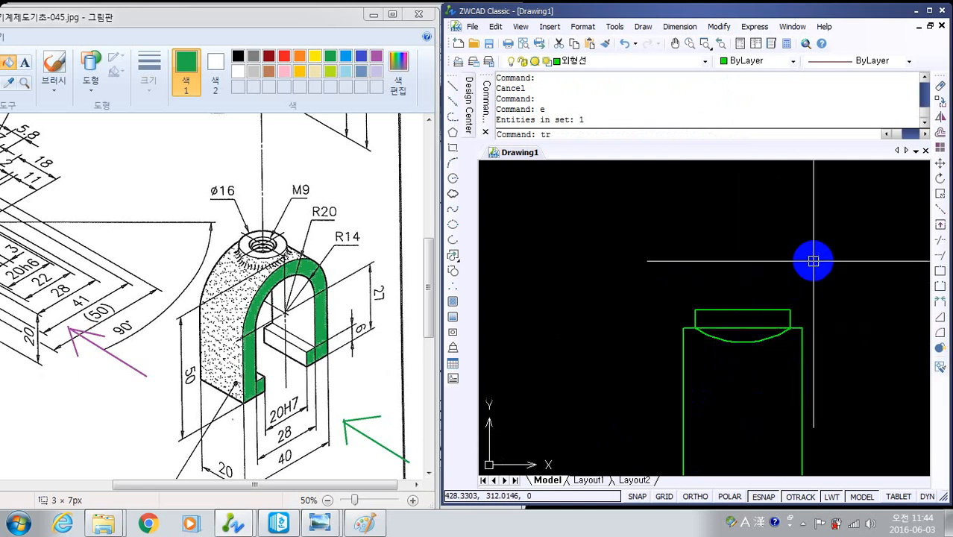
# - Trim the horizontal edge between the boss sides above the arc in the side view, using all entities as boundaries
pyautogui.press('Return')
pyautogui.press('Return')
pyautogui.click(749, 325)
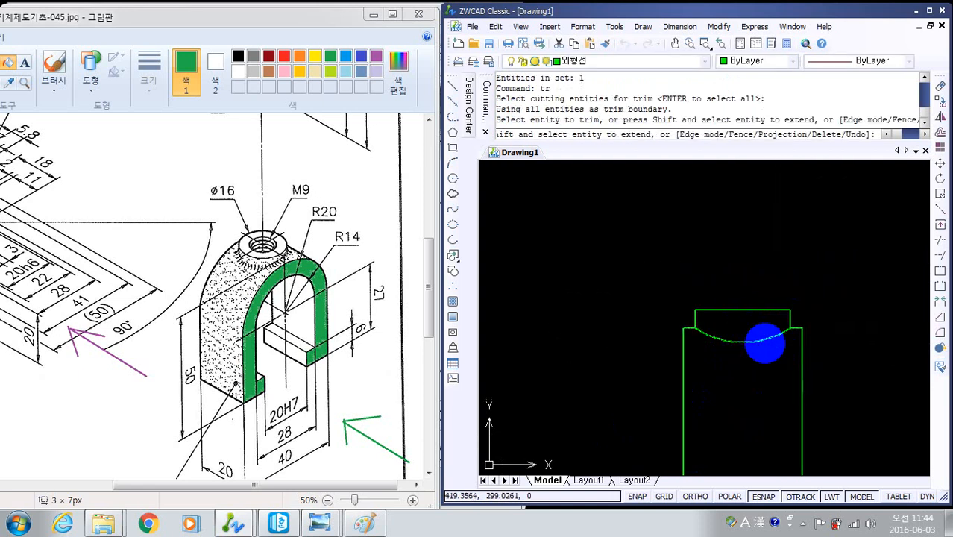
pyautogui.moveTo(766, 319); pyautogui.dragTo(791, 290, button='middle')
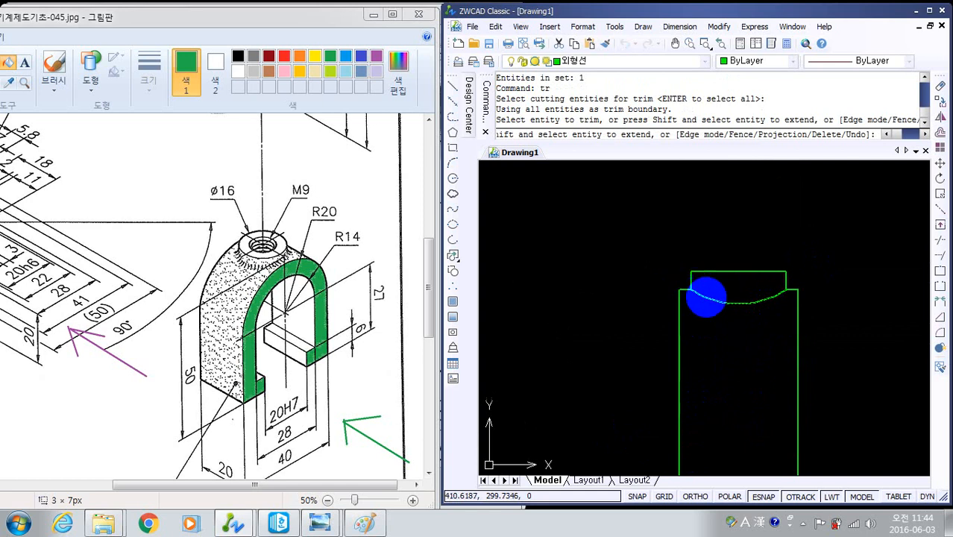
pyautogui.press('Escape')
pyautogui.press('Escape')
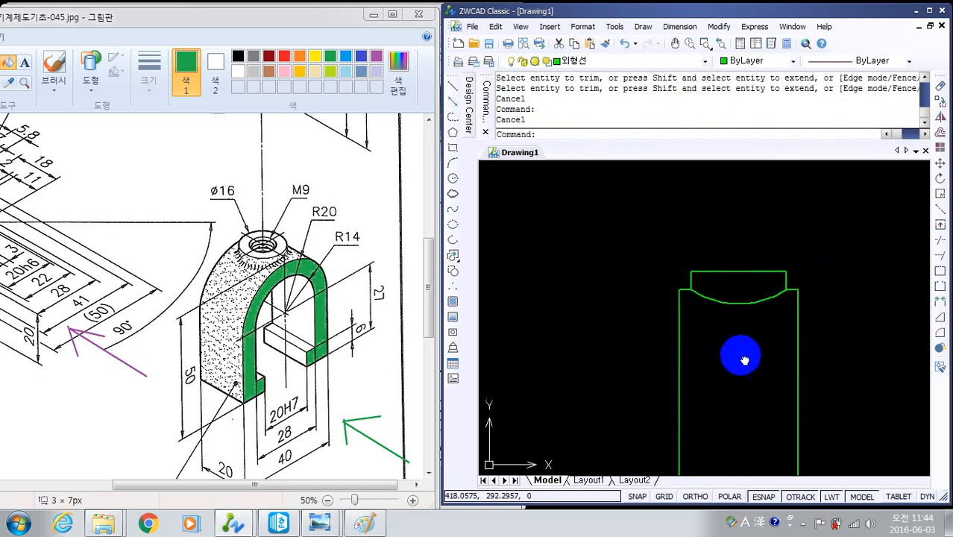
# - Shorten both ends of the side view's arc with a length increment of -2
pyautogui.moveTo(744, 360); pyautogui.dragTo(734, 376, button='middle')
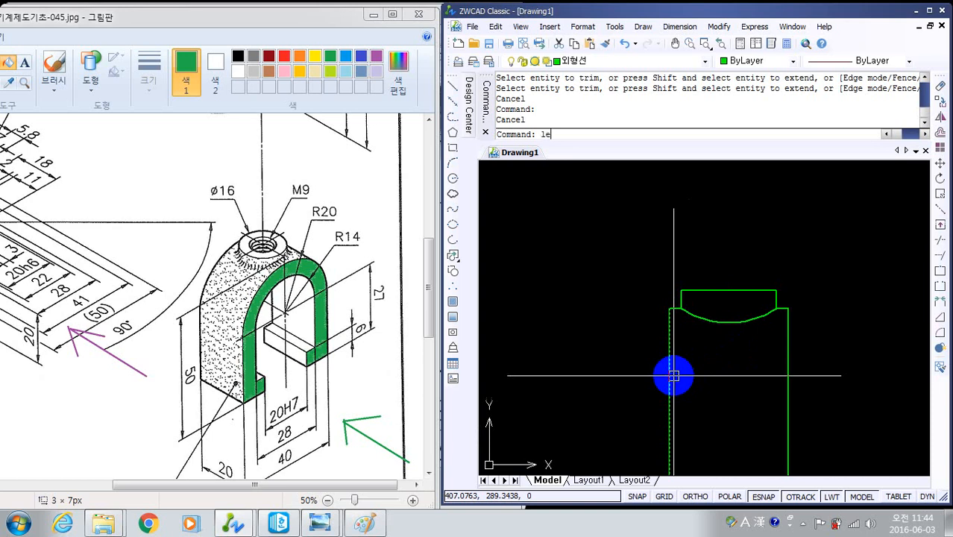
pyautogui.press('Return')
pyautogui.write('de')
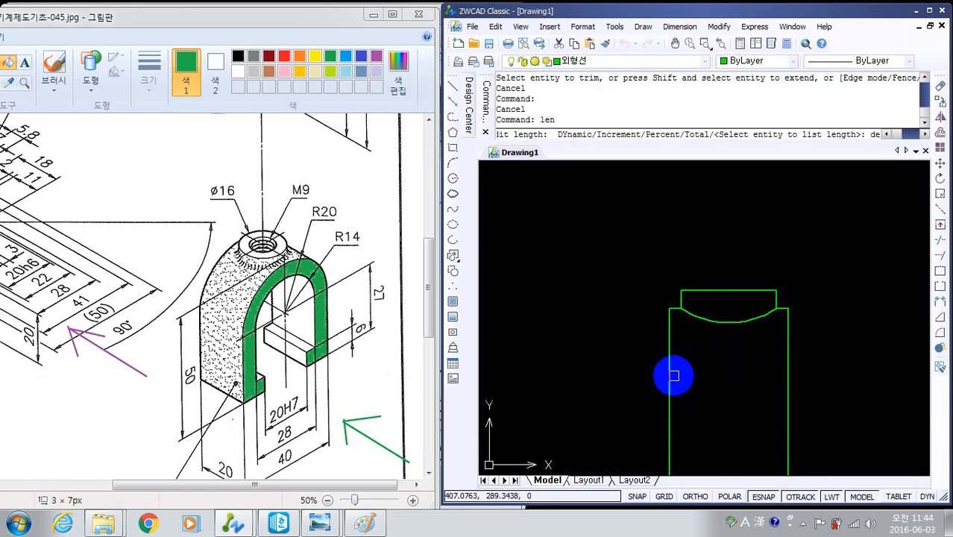
pyautogui.press('Return')
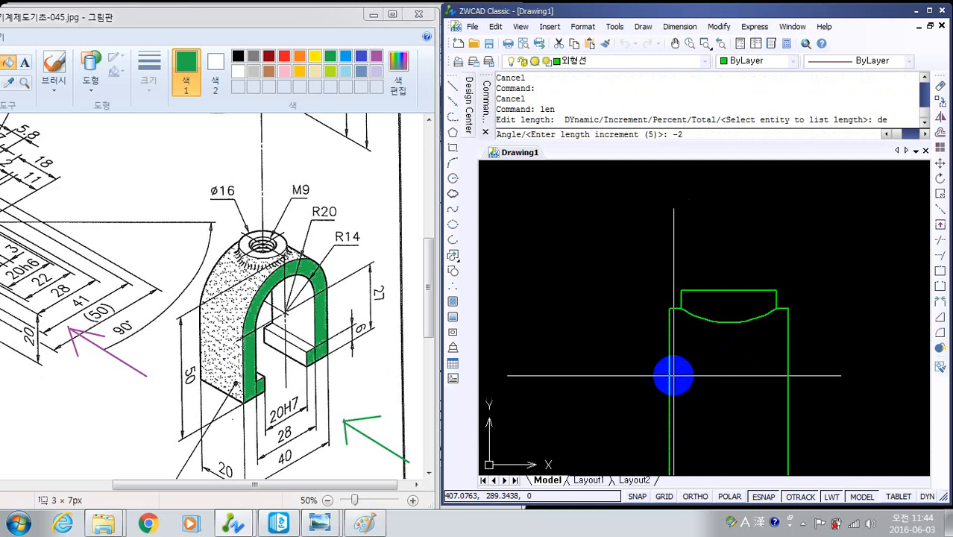
pyautogui.write('-2')
pyautogui.press('Return')
pyautogui.scroll(2, 661, 270)
pyautogui.click(698, 333)
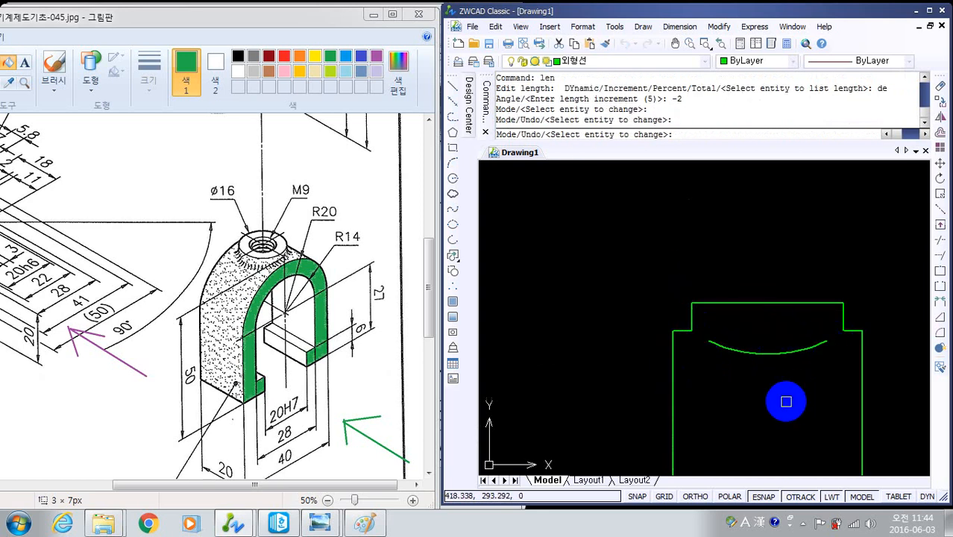
pyautogui.press('Escape')
pyautogui.press('Escape')
# - Examine the shortened arc and boss corners in the side view against the front view's boss fillets and the reference image
pyautogui.moveTo(785, 398); pyautogui.dragTo(757, 336, button='middle')
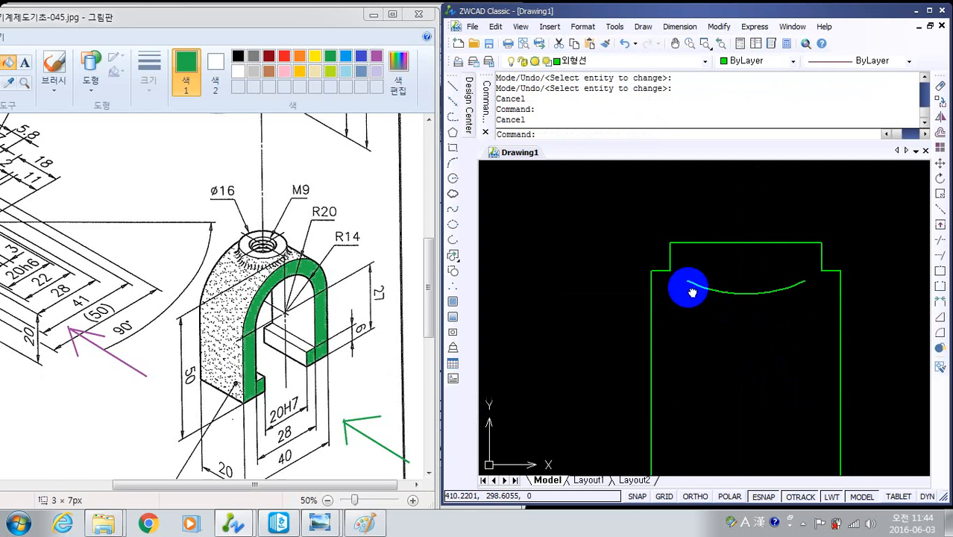
pyautogui.moveTo(686, 287); pyautogui.dragTo(695, 277, button='middle')
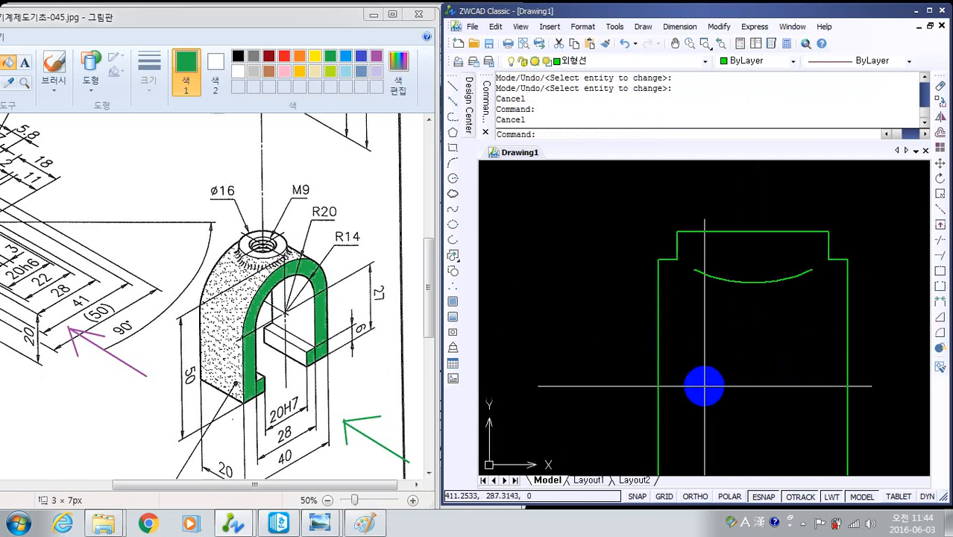
pyautogui.moveTo(727, 304)
pyautogui.mouseDown(button='middle')
pyautogui.moveTo(768, 319)
pyautogui.moveTo(776, 286)
pyautogui.mouseUp(button='middle')
pyautogui.scroll(-4, 772, 283)
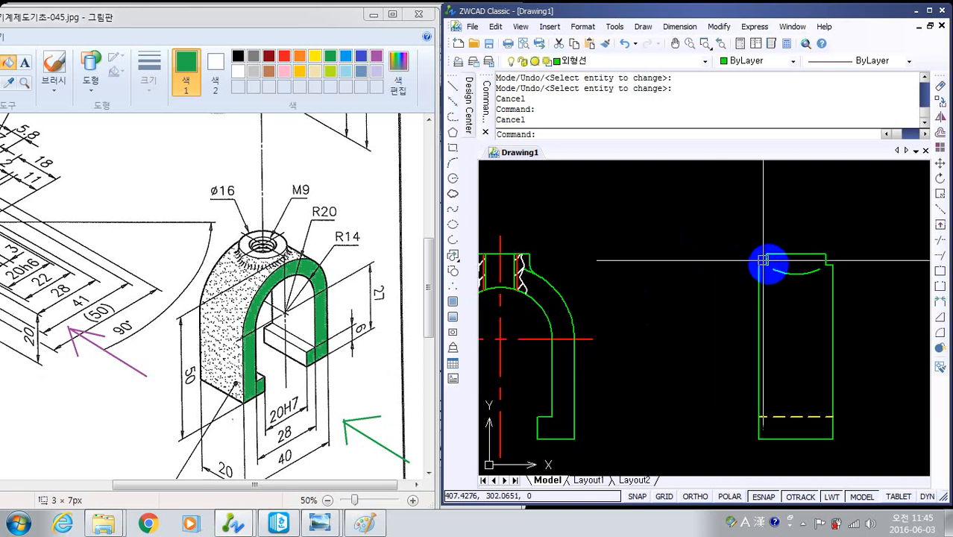
pyautogui.scroll(4, 768, 276)
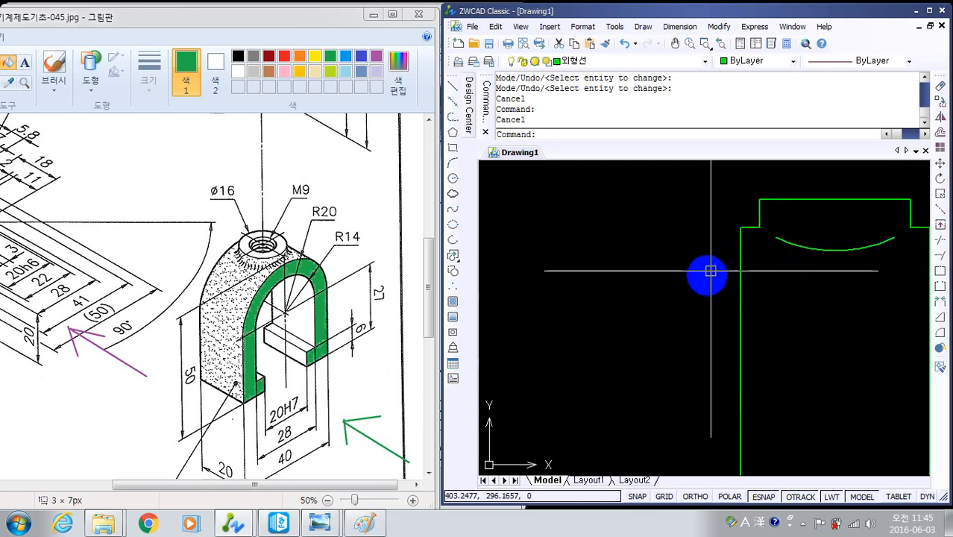
pyautogui.moveTo(703, 277); pyautogui.dragTo(656, 306, button='middle')
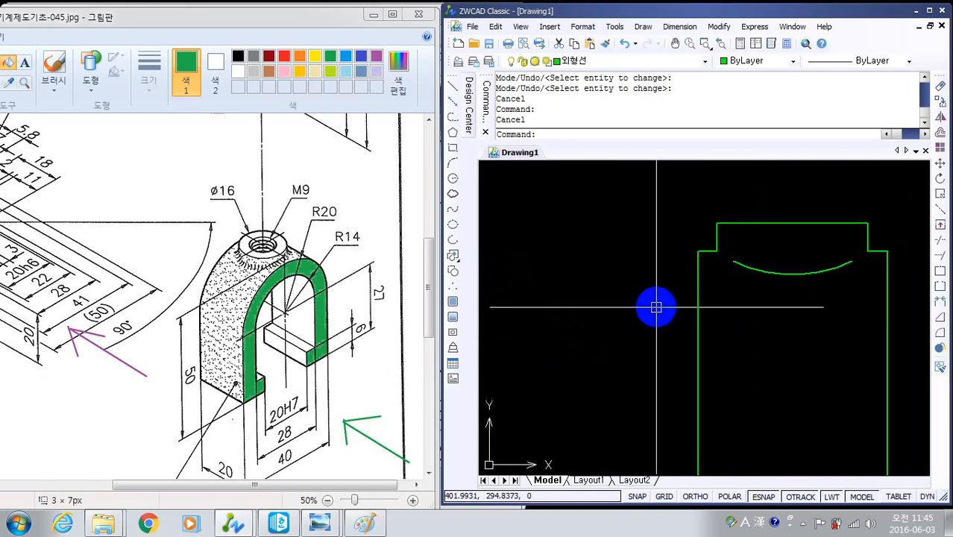
pyautogui.scroll(-2, 666, 347)
pyautogui.scroll(2, 687, 340)
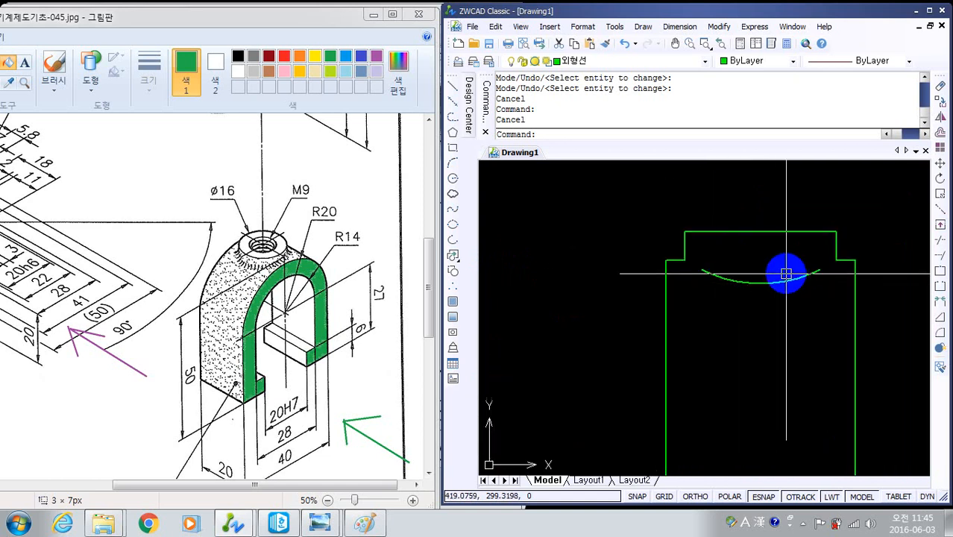
pyautogui.moveTo(626, 321); pyautogui.dragTo(709, 283, button='middle')
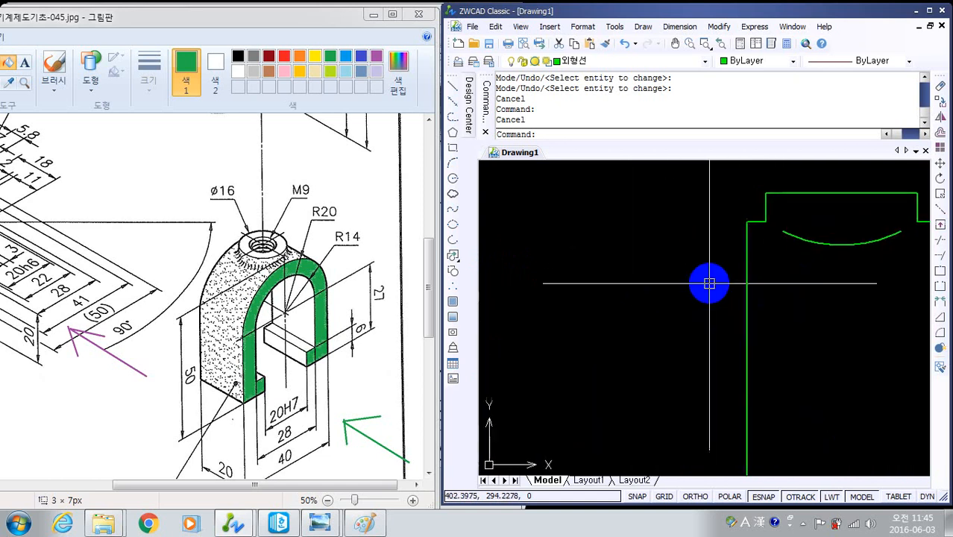
pyautogui.scroll(-2, 708, 283)
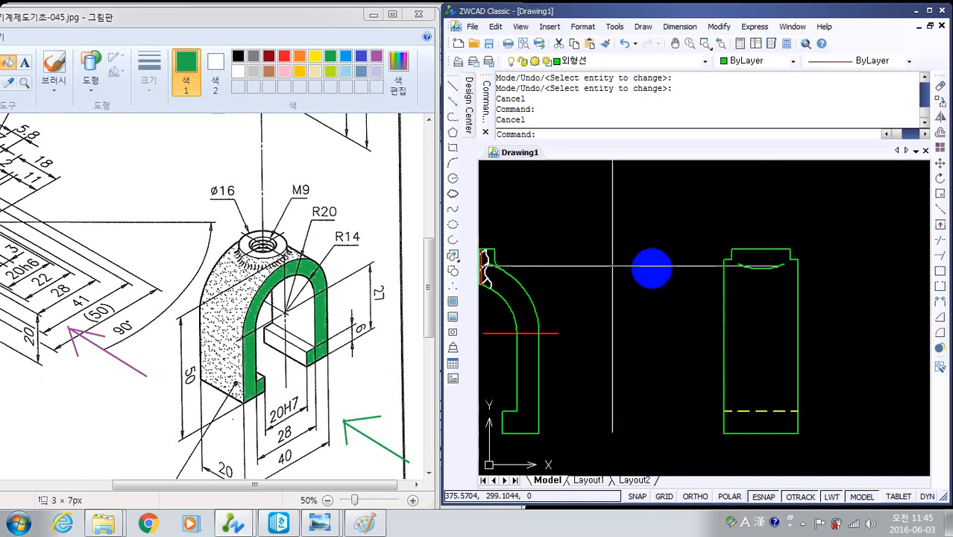
pyautogui.moveTo(630, 293)
pyautogui.mouseDown(button='middle')
pyautogui.moveTo(761, 294)
pyautogui.moveTo(753, 319)
pyautogui.moveTo(823, 374)
pyautogui.moveTo(765, 346)
pyautogui.mouseUp(button='middle')
pyautogui.scroll(3, 742, 280)
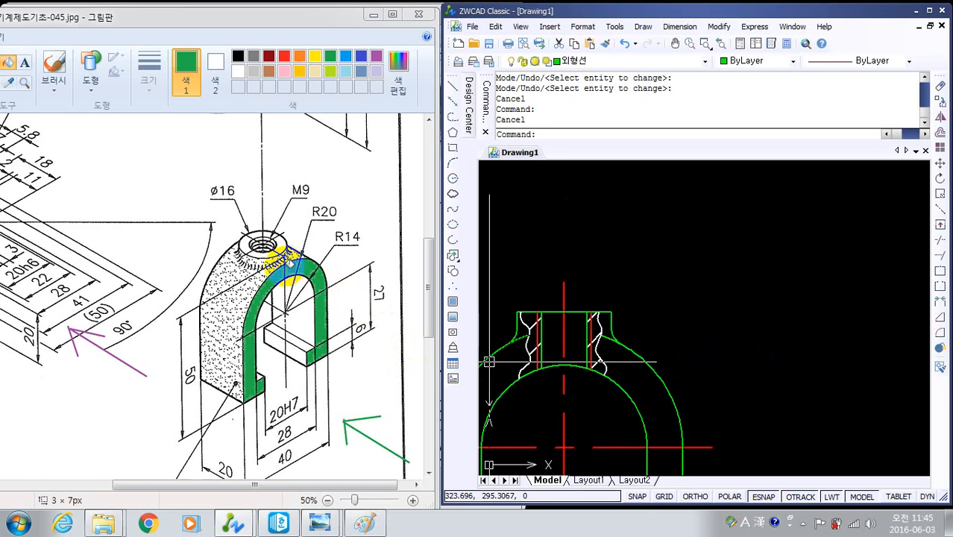
pyautogui.moveTo(833, 376)
pyautogui.mouseDown(button='middle')
pyautogui.moveTo(442, 344)
pyautogui.moveTo(382, 374)
pyautogui.mouseUp(button='middle')
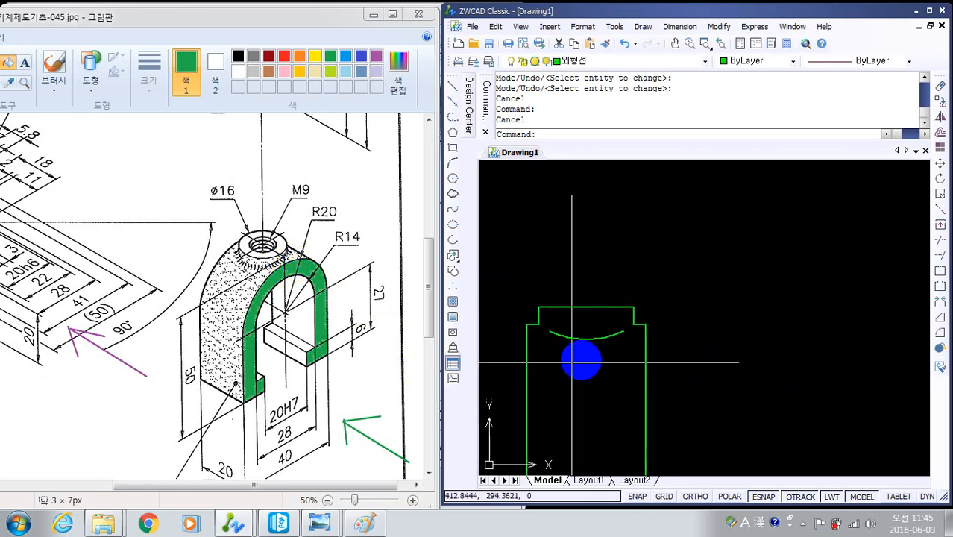
pyautogui.scroll(4, 594, 329)
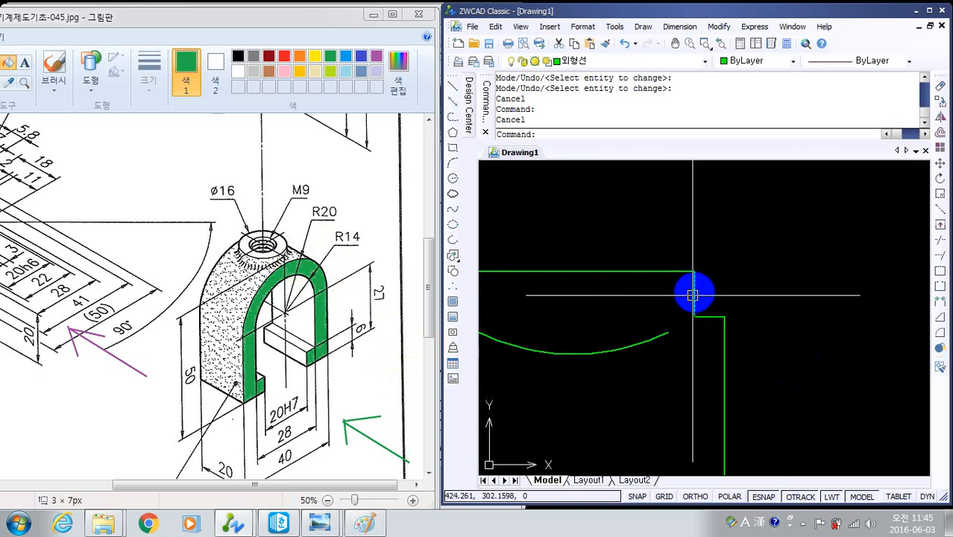
pyautogui.moveTo(581, 344); pyautogui.dragTo(838, 331, button='middle')
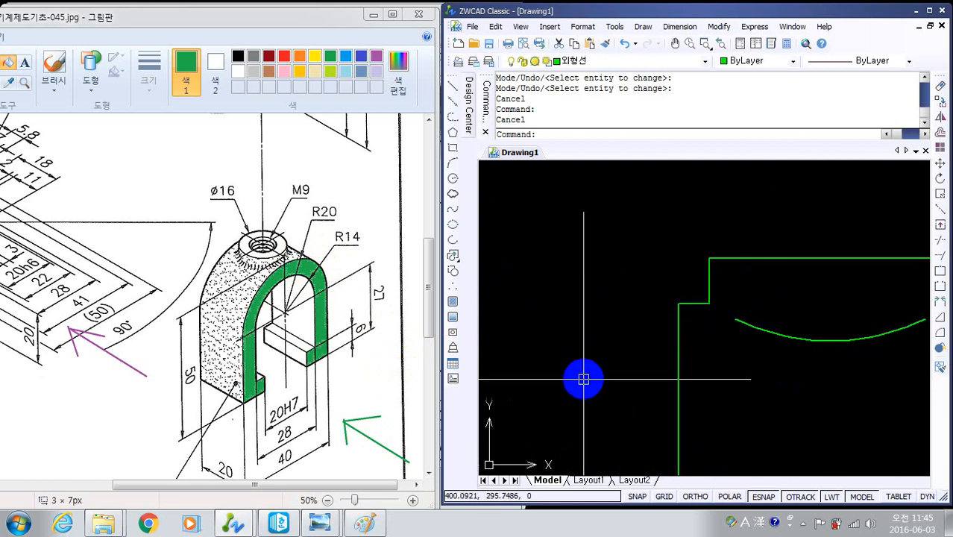
# - Fillet the boss's left side with the horizontal ledge in the side view using radius 3 in Trim mode
pyautogui.press('Return')
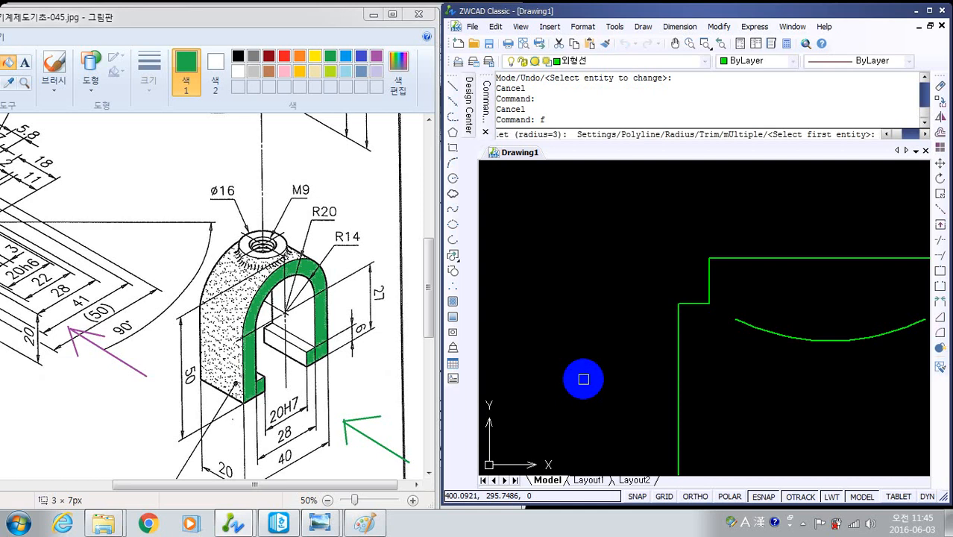
pyautogui.write('t')
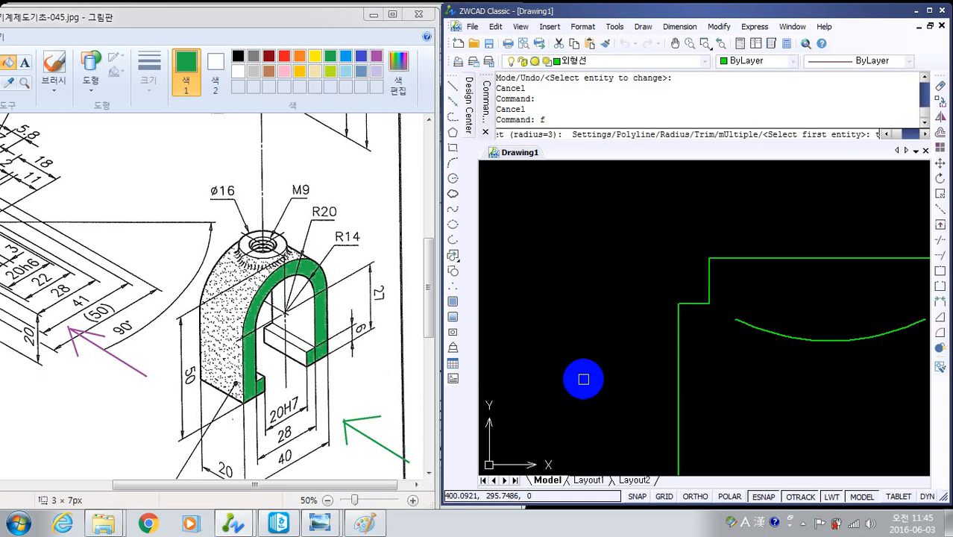
pyautogui.press('Return')
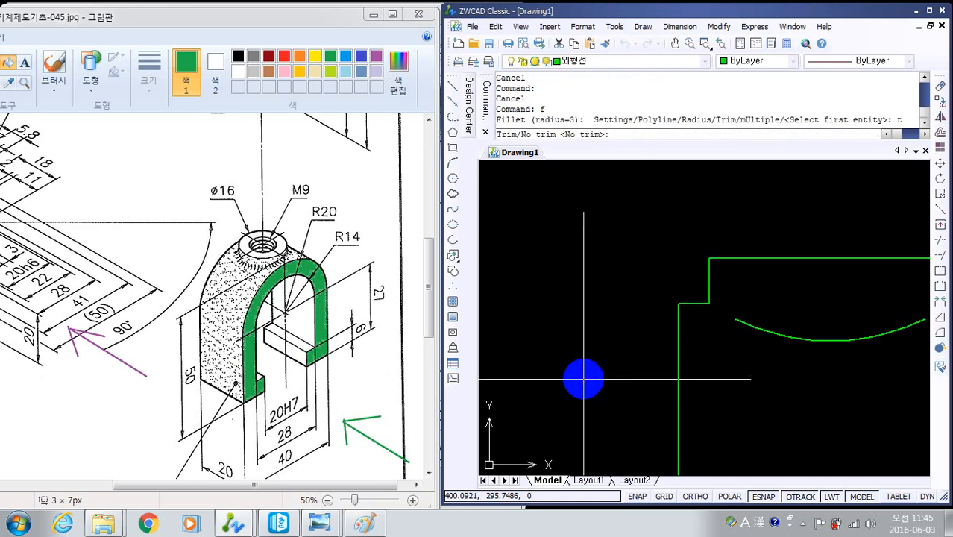
pyautogui.write('t')
pyautogui.press('Return')
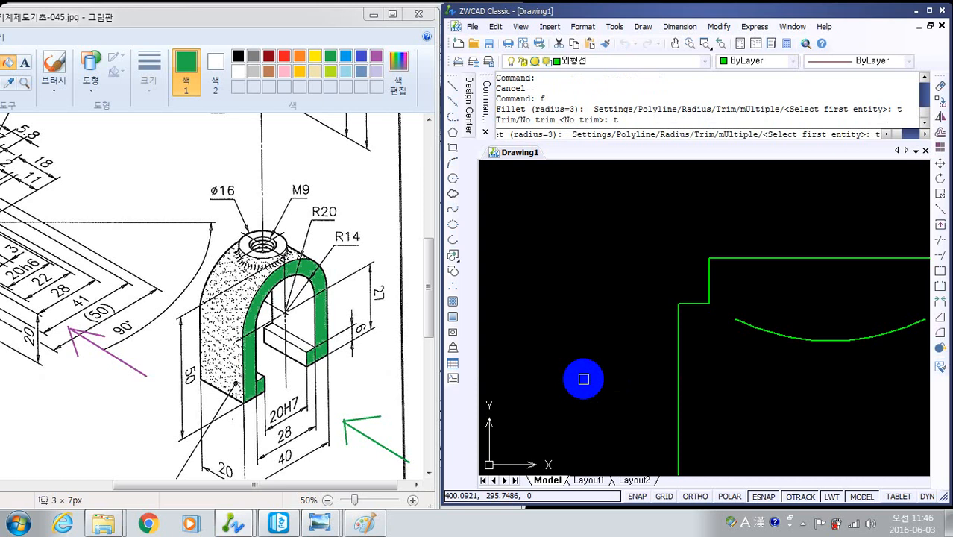
pyautogui.press('BackSpace')
pyautogui.write('r')
pyautogui.press('Return')
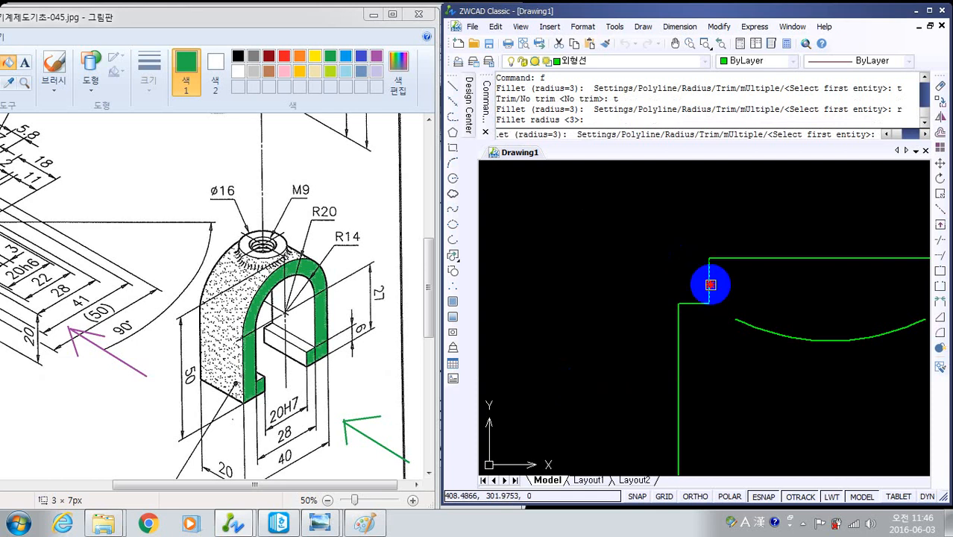
pyautogui.click(710, 284)
pyautogui.click(694, 305)
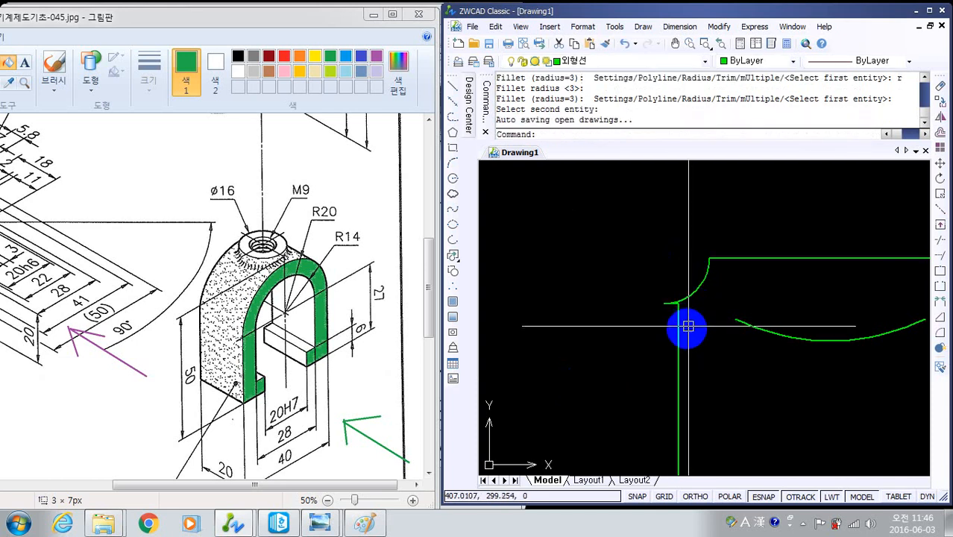
# - Examine where the left boss fillet meets the ledge line and the body's vertical edge in the side view
pyautogui.scroll(5, 690, 303)
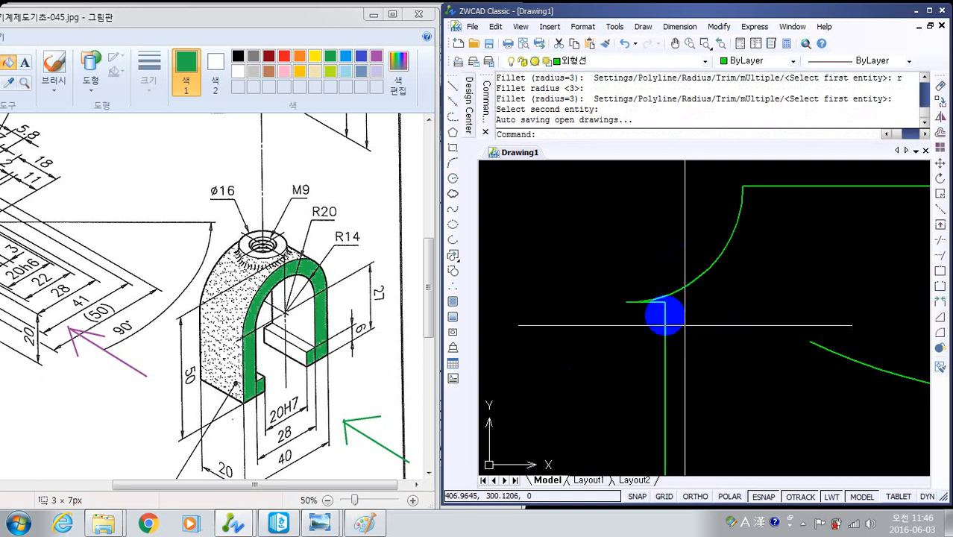
pyautogui.moveTo(682, 302)
pyautogui.mouseDown(button='middle')
pyautogui.moveTo(715, 283)
pyautogui.moveTo(624, 301)
pyautogui.moveTo(479, 286)
pyautogui.mouseUp(button='middle')
pyautogui.scroll(-6, 602, 299)
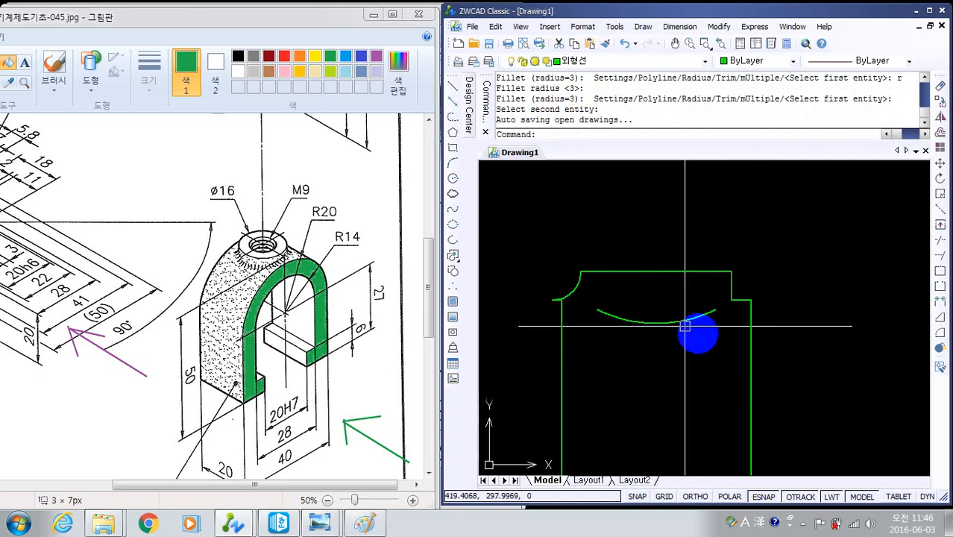
pyautogui.moveTo(586, 324); pyautogui.dragTo(701, 362, button='middle')
pyautogui.scroll(6, 671, 346)
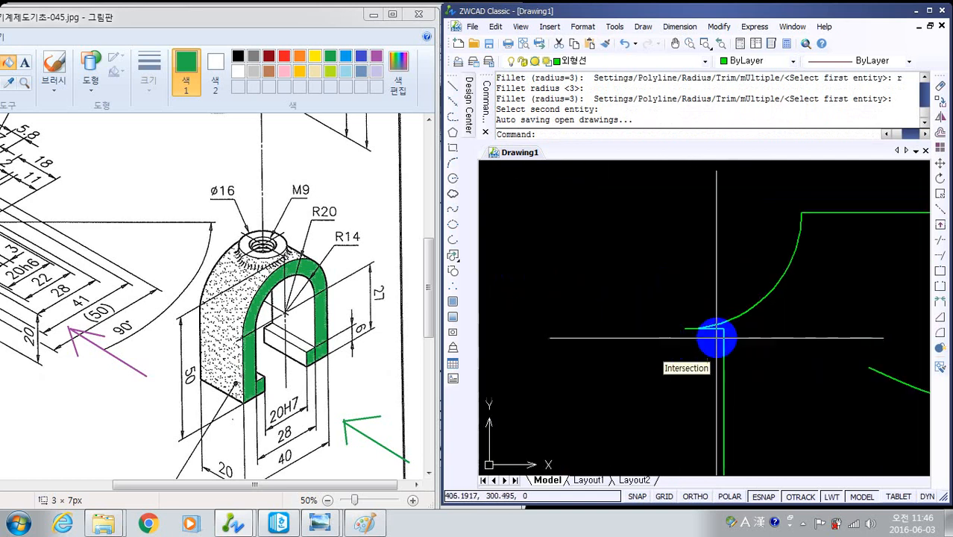
pyautogui.moveTo(763, 314); pyautogui.dragTo(719, 339, button='middle')
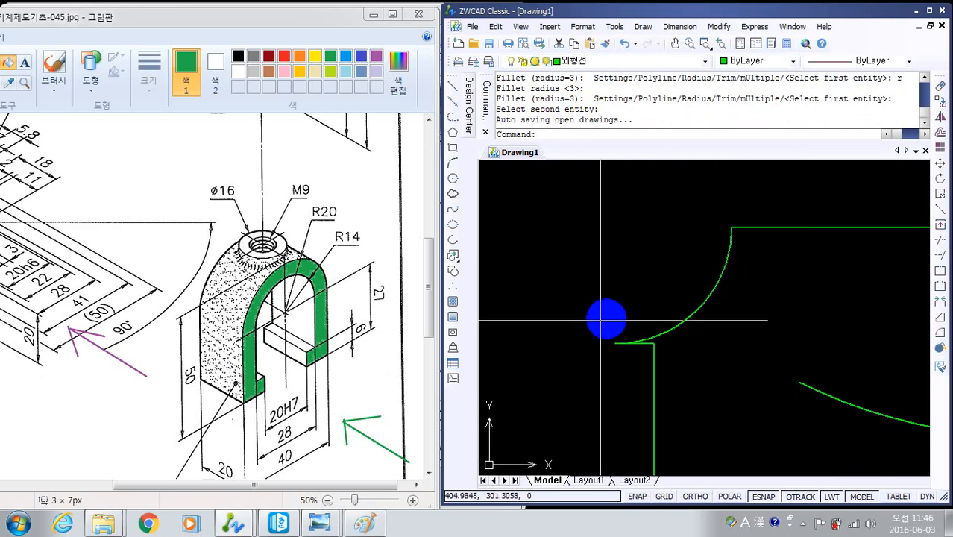
pyautogui.scroll(3, 670, 352)
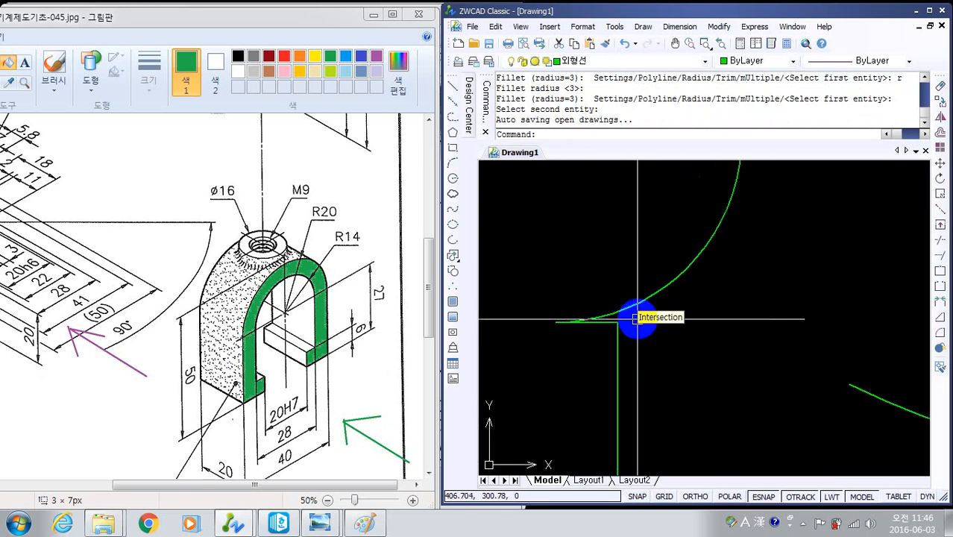
pyautogui.scroll(3, 647, 332)
pyautogui.scroll(-5, 649, 330)
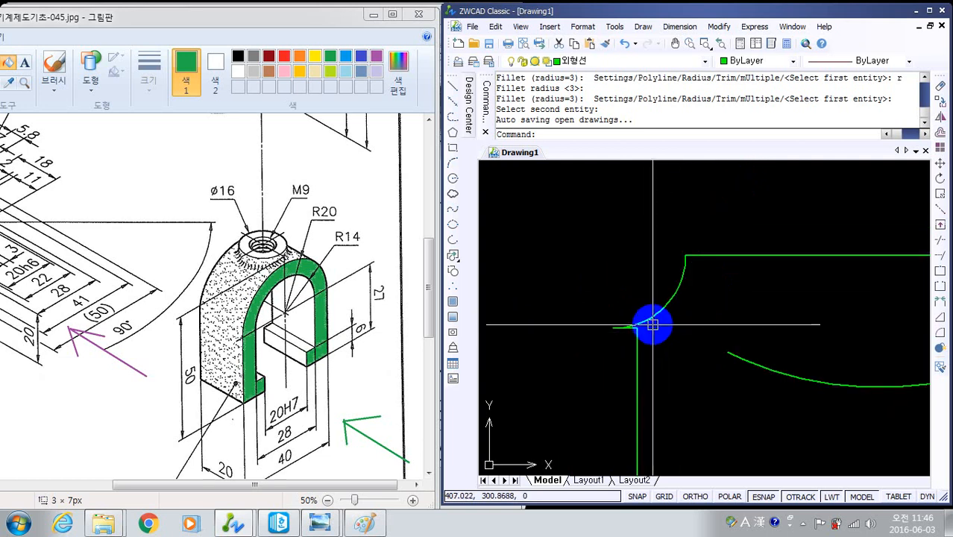
pyautogui.scroll(2, 642, 332)
# - Measure the width of the horizontal ledge at the boss's right side in the side view
pyautogui.moveTo(741, 347); pyautogui.dragTo(474, 324, button='middle')
pyautogui.scroll(-4, 740, 353)
pyautogui.scroll(4, 827, 350)
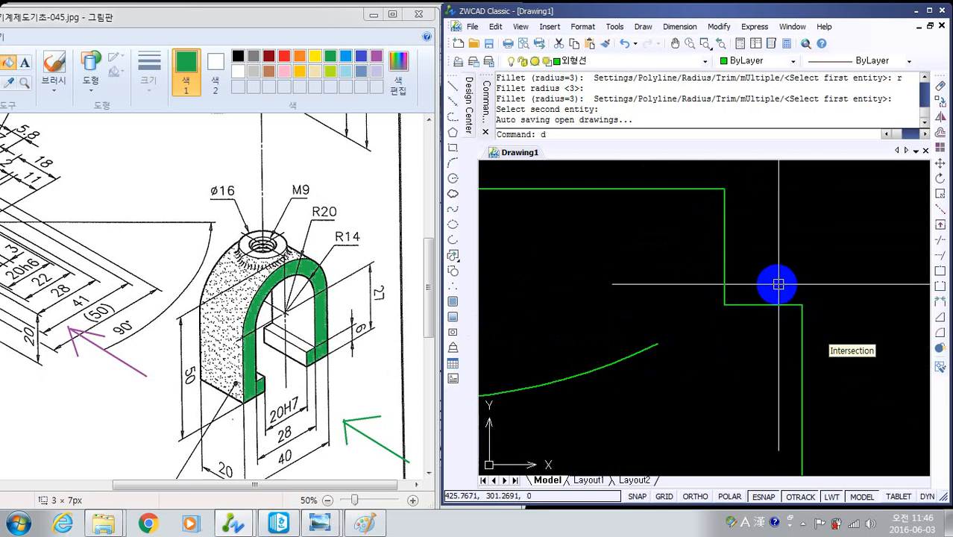
pyautogui.write('i')
pyautogui.press('Return')
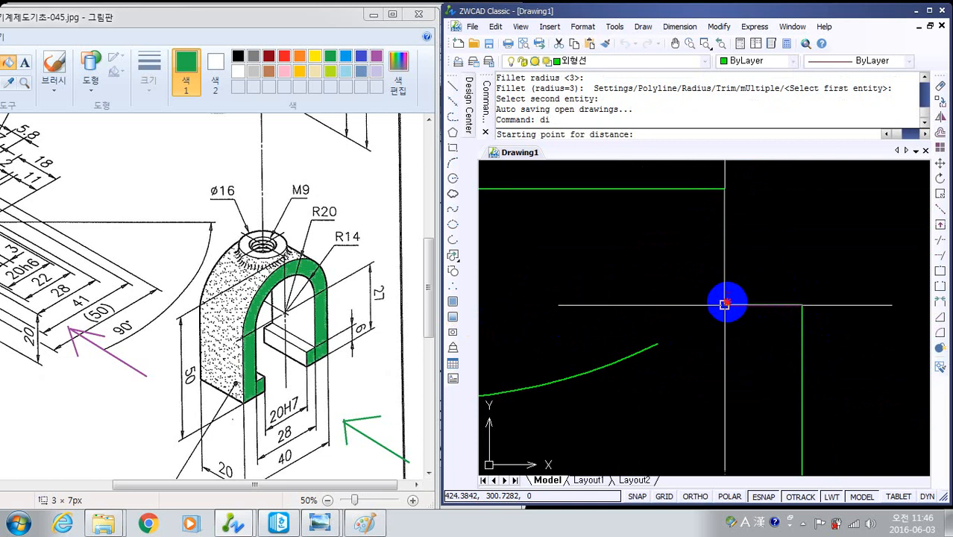
pyautogui.click(724, 305)
pyautogui.click(803, 304)
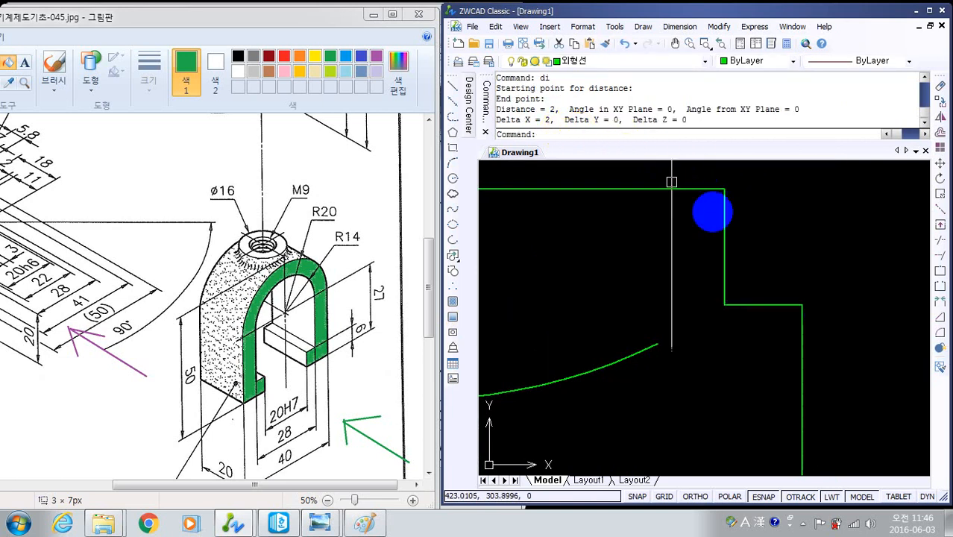
# - Fillet the boss's right side with its horizontal ledge at radius 3 in No trim mode
pyautogui.scroll(-3, 726, 383)
pyautogui.scroll(-1, 633, 379)
pyautogui.scroll(3, 633, 378)
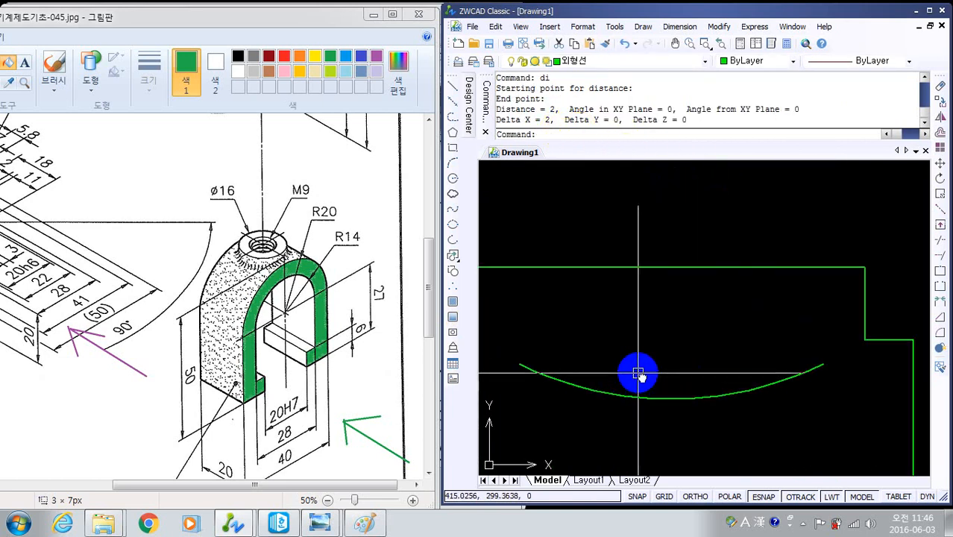
pyautogui.moveTo(698, 381)
pyautogui.mouseDown(button='middle')
pyautogui.moveTo(627, 381)
pyautogui.moveTo(574, 322)
pyautogui.mouseUp(button='middle')
pyautogui.press('Return')
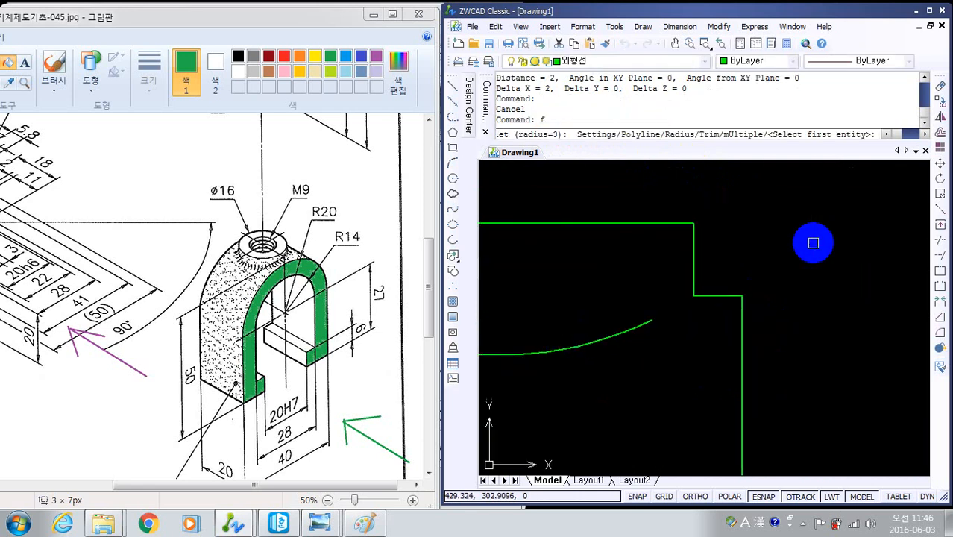
pyautogui.write('t')
pyautogui.press('Return')
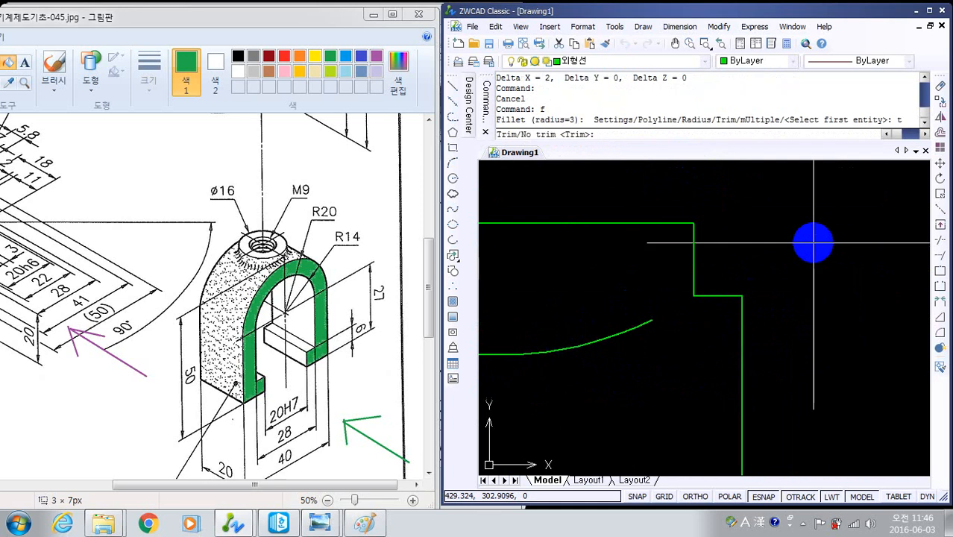
pyautogui.write('n')
pyautogui.press('Return')
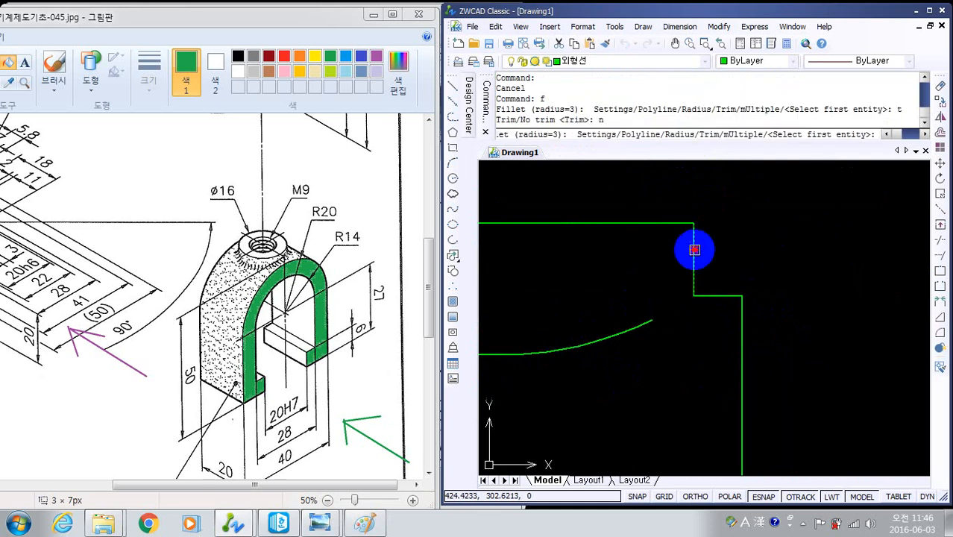
pyautogui.click(694, 250)
pyautogui.click(725, 299)
# - Examine the ends of the right and left boss fillets against the body's vertical edges in the side view
pyautogui.scroll(8, 777, 303)
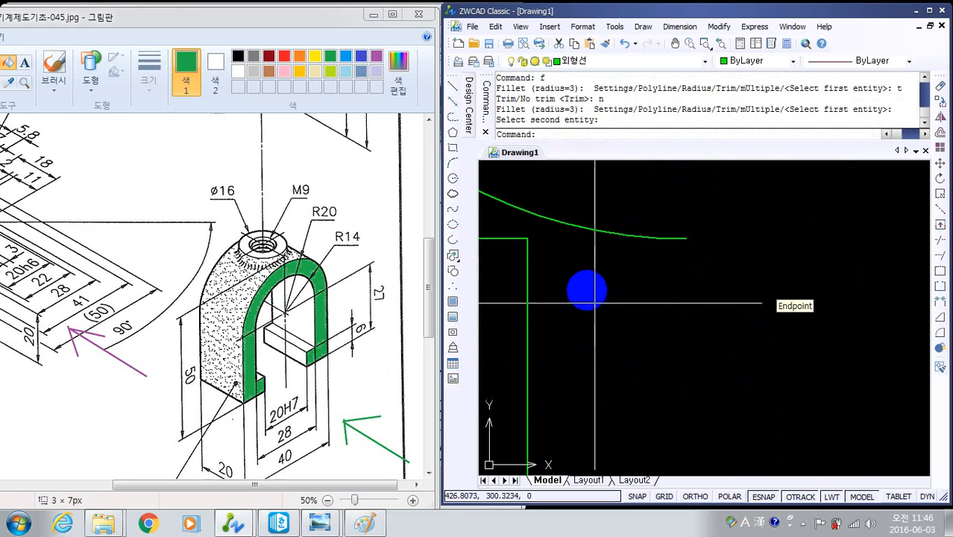
pyautogui.moveTo(595, 270)
pyautogui.mouseDown(button='middle')
pyautogui.moveTo(747, 349)
pyautogui.moveTo(771, 340)
pyautogui.mouseUp(button='middle')
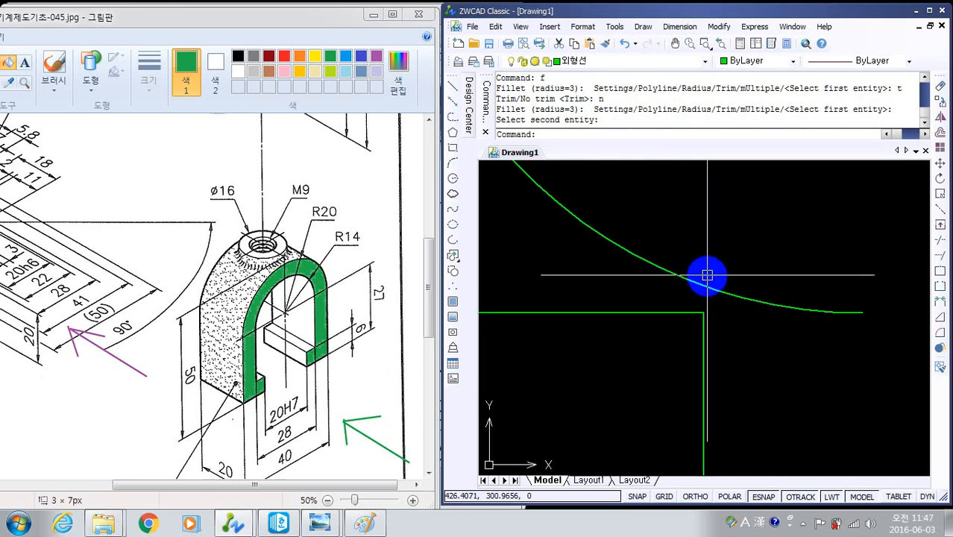
pyautogui.scroll(-3, 777, 345)
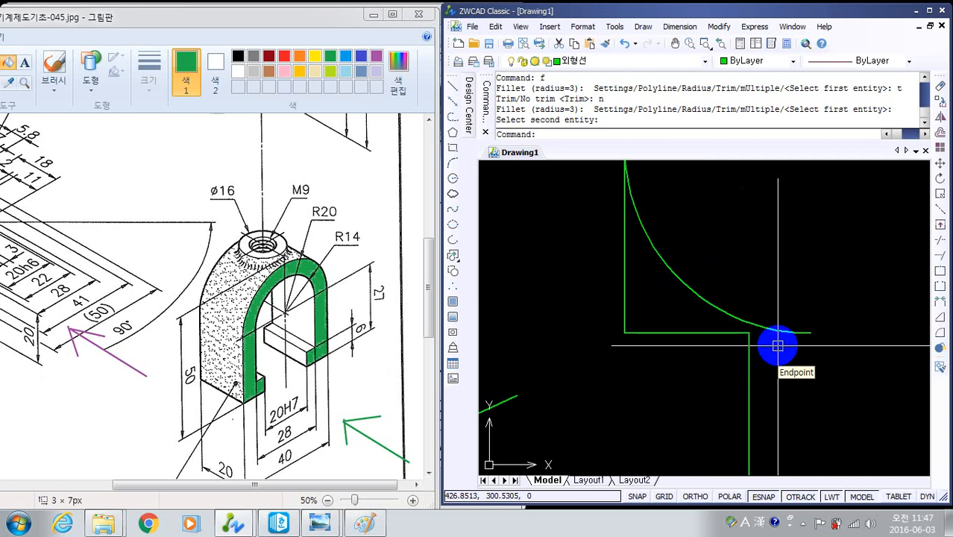
pyautogui.moveTo(661, 372); pyautogui.dragTo(827, 280, button='middle')
pyautogui.scroll(-2, 856, 296)
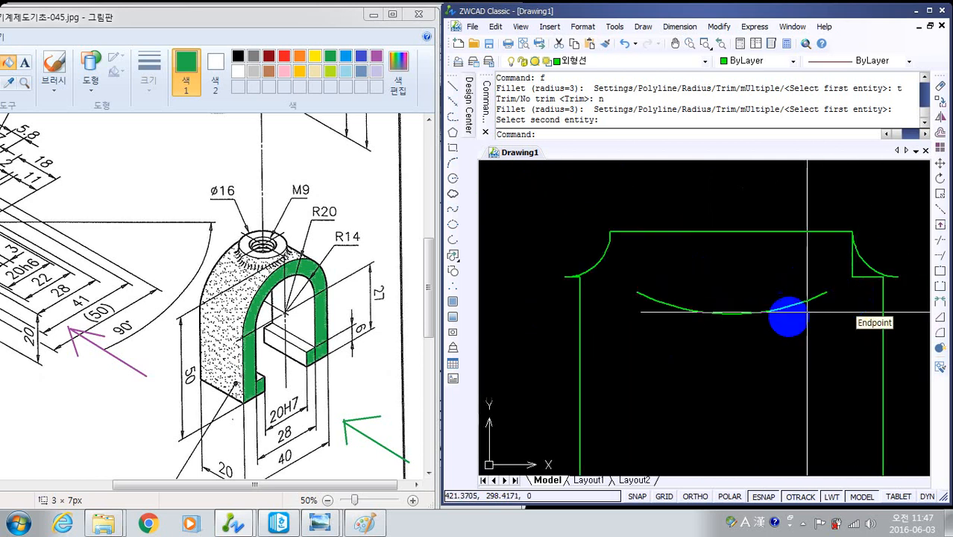
pyautogui.scroll(2, 579, 298)
pyautogui.moveTo(589, 278)
pyautogui.mouseDown(button='middle')
pyautogui.moveTo(613, 333)
pyautogui.moveTo(625, 328)
pyautogui.mouseUp(button='middle')
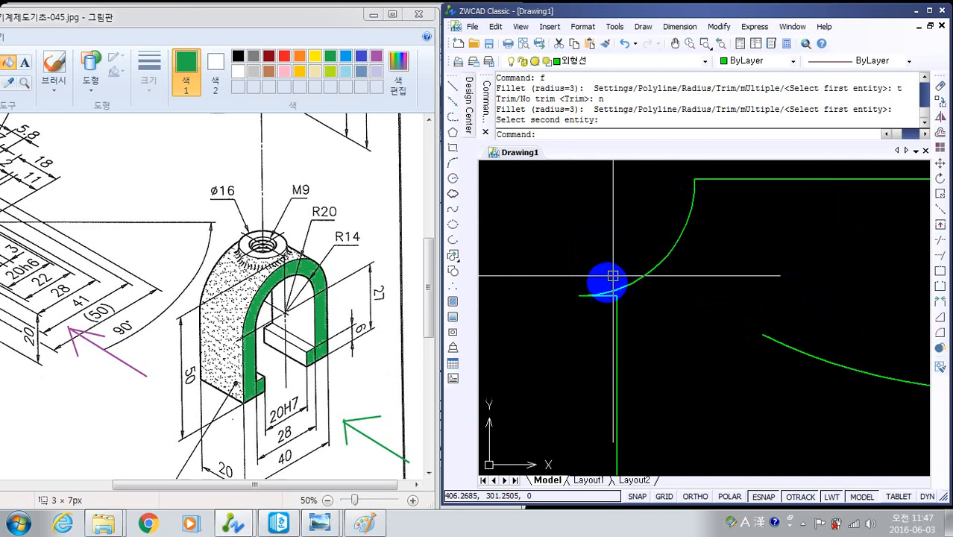
pyautogui.scroll(3, 613, 295)
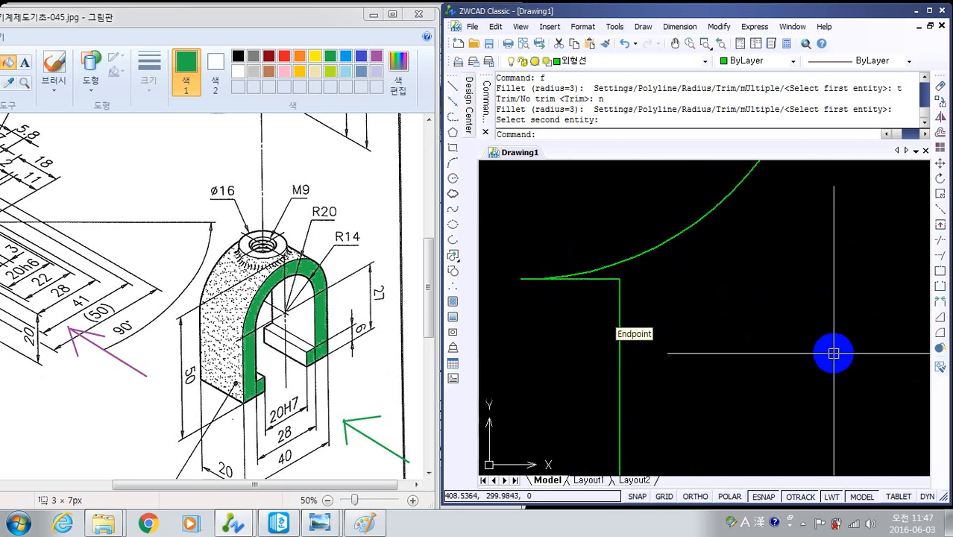
pyautogui.scroll(-4, 654, 350)
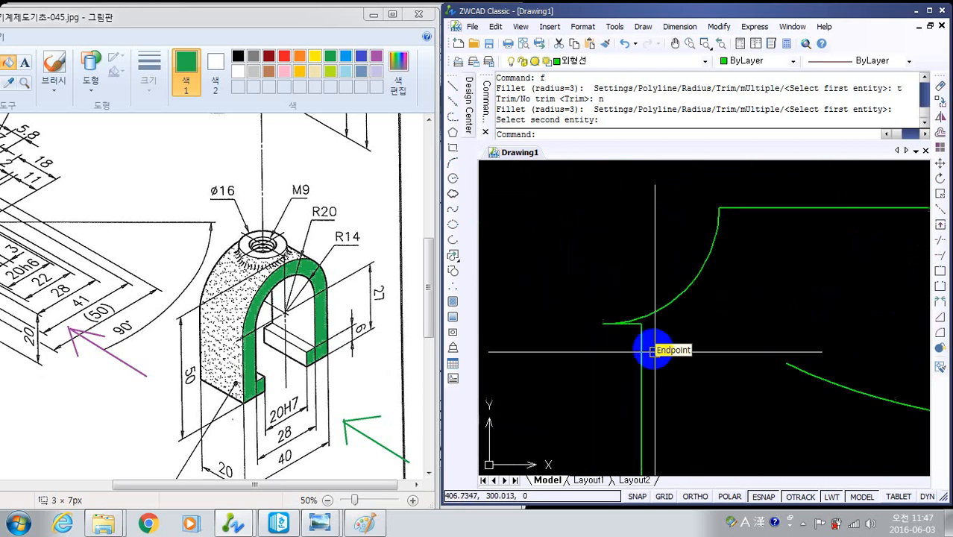
# - Extend the body's left vertical edge up to the left boss fillet arc in the side view
pyautogui.moveTo(665, 335); pyautogui.dragTo(661, 314, button='middle')
pyautogui.scroll(4, 659, 321)
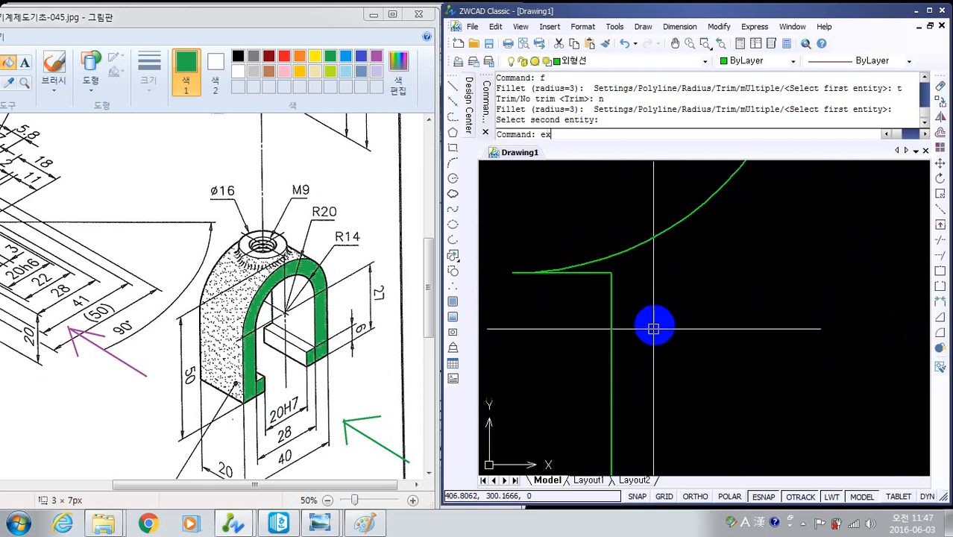
pyautogui.press('Return')
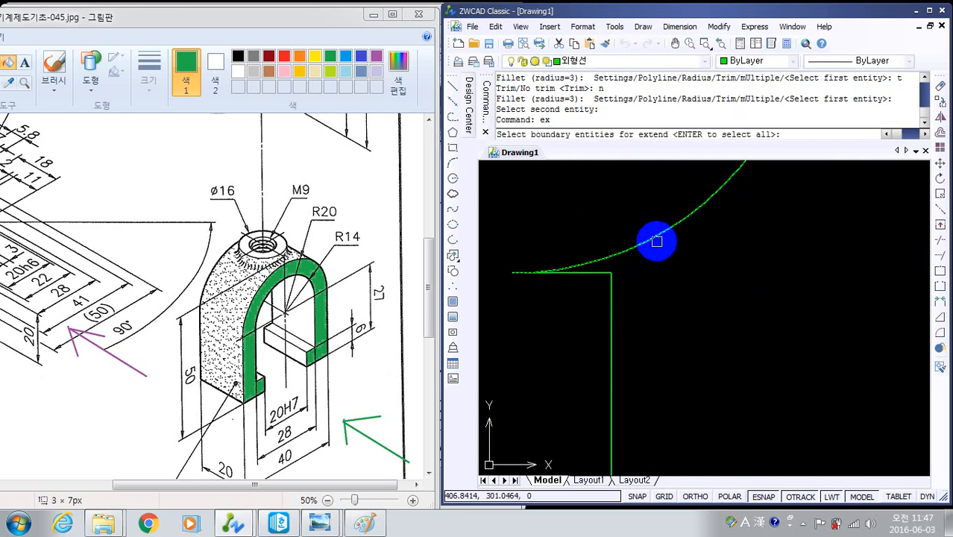
pyautogui.click(654, 235)
pyautogui.press('Return')
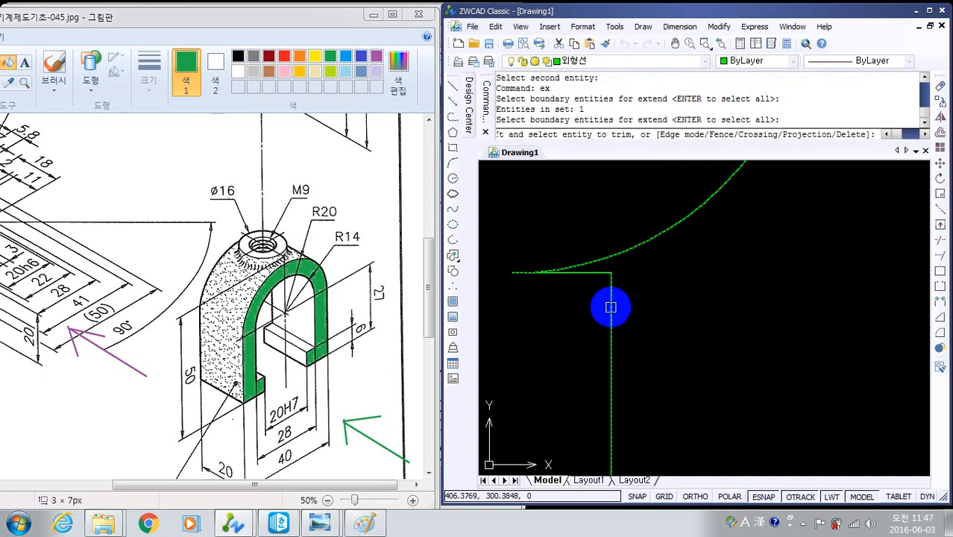
pyautogui.click(610, 301)
pyautogui.press('Escape')
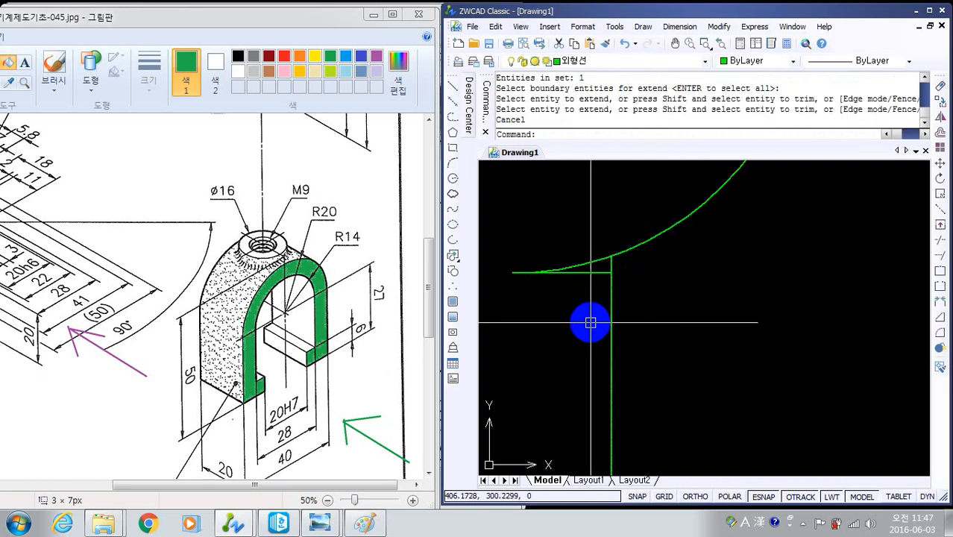
# - Trim the part of the left fillet arc outside the body's vertical edge, using all entities as boundaries
pyautogui.write('tr')
pyautogui.press('Return')
pyautogui.press('Return')
pyautogui.click(570, 237)
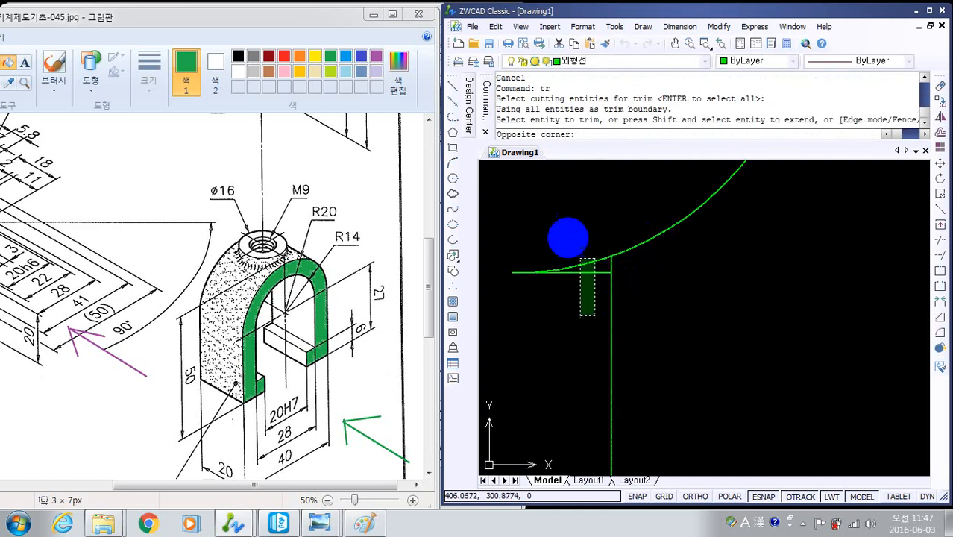
pyautogui.click(565, 261)
pyautogui.moveTo(580, 292); pyautogui.dragTo(580, 318, button='middle')
pyautogui.press('Escape')
# - Try erasing the leftover horizontal ledge line below the left fillet arc, and undo the erasure
pyautogui.click(579, 323)
pyautogui.click(566, 279)
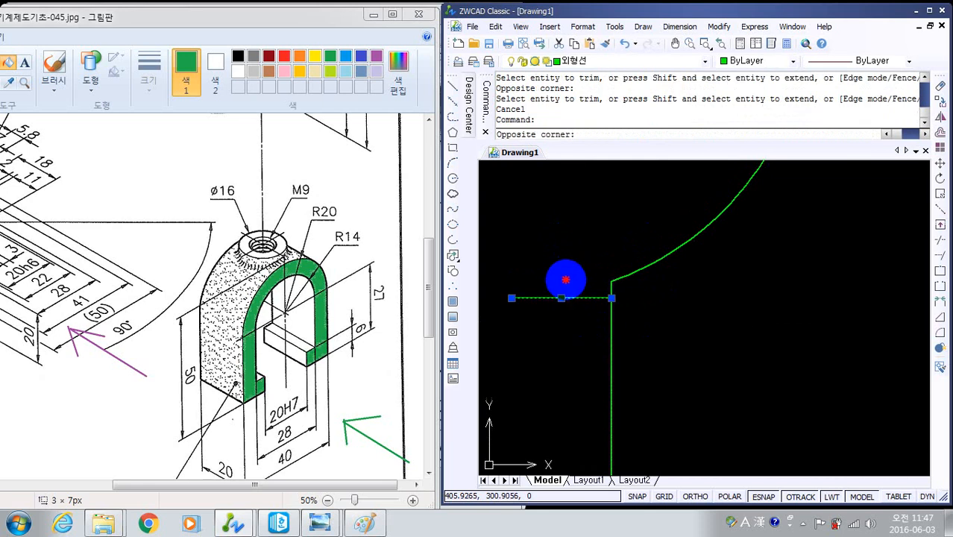
pyautogui.write('e')
pyautogui.press('Return')
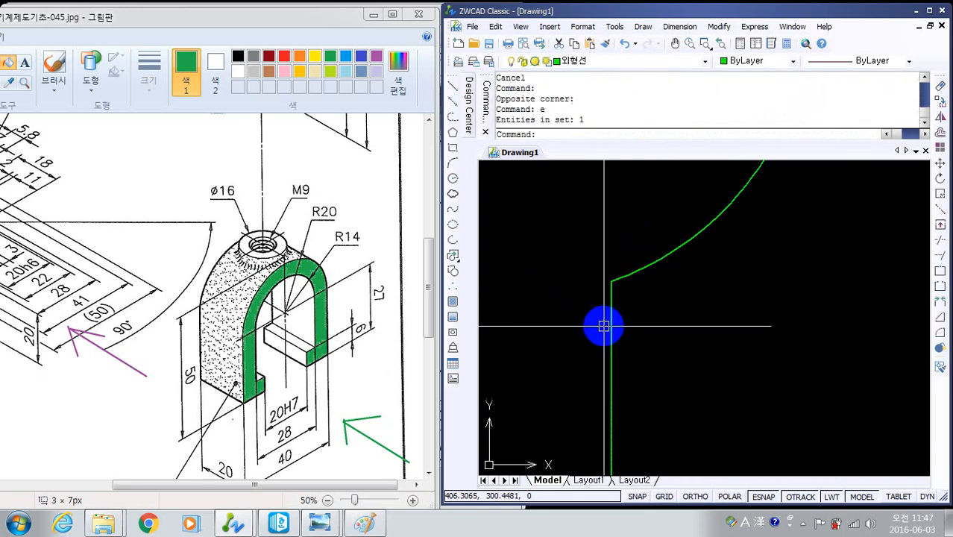
pyautogui.hotkey('ctrl', 'z')
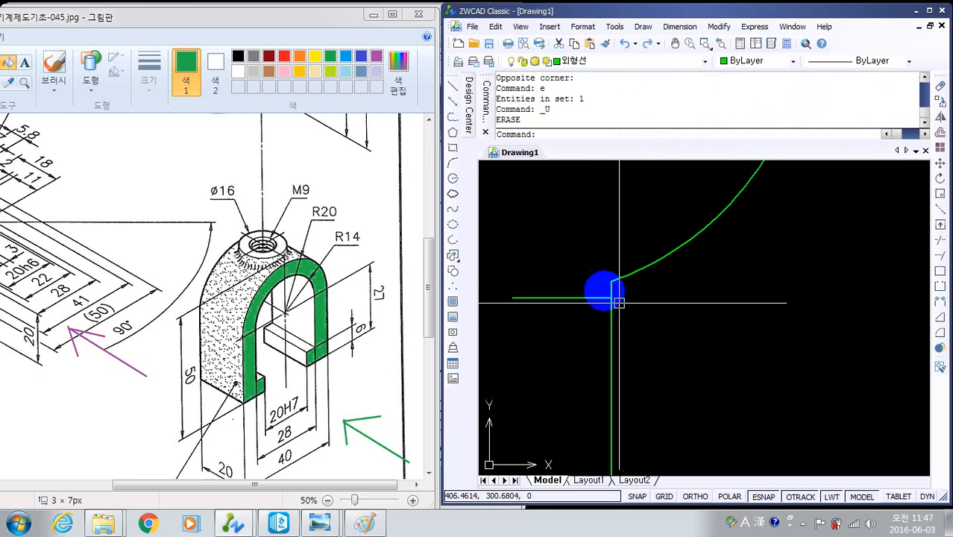
pyautogui.scroll(-3, 765, 330)
pyautogui.moveTo(808, 328); pyautogui.dragTo(586, 337, button='middle')
pyautogui.scroll(-4, 727, 351)
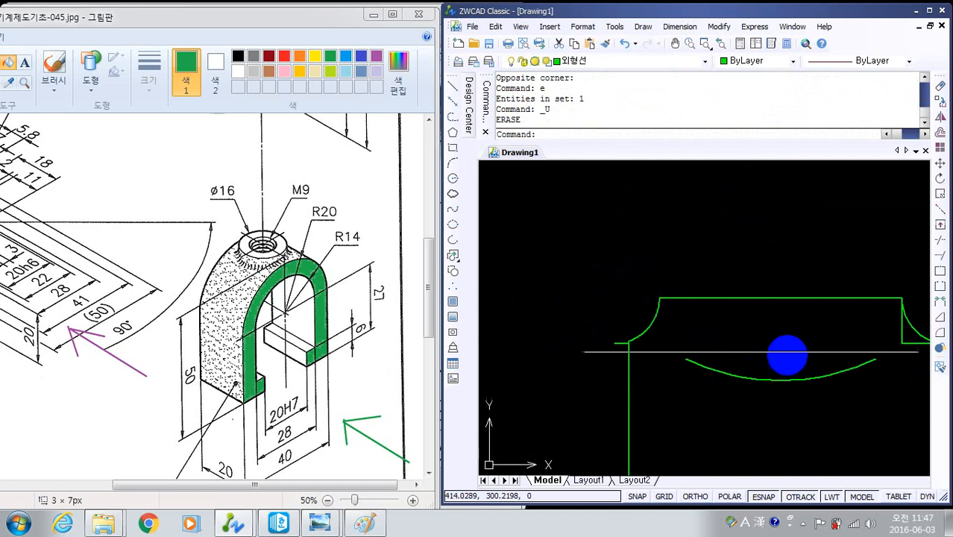
# - Inspect both boss corners of the side view, comparing the trimmed left fillet with the untrimmed right one
pyautogui.moveTo(790, 352); pyautogui.dragTo(756, 326, button='middle')
pyautogui.scroll(4, 817, 353)
pyautogui.scroll(-4, 789, 363)
pyautogui.scroll(2, 538, 370)
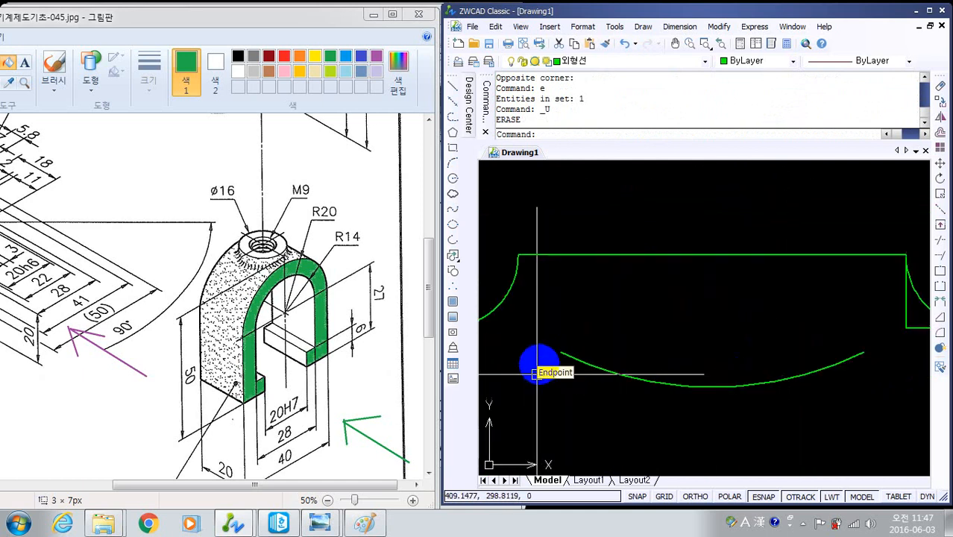
pyautogui.moveTo(544, 371); pyautogui.dragTo(698, 346, button='middle')
pyautogui.scroll(4, 611, 328)
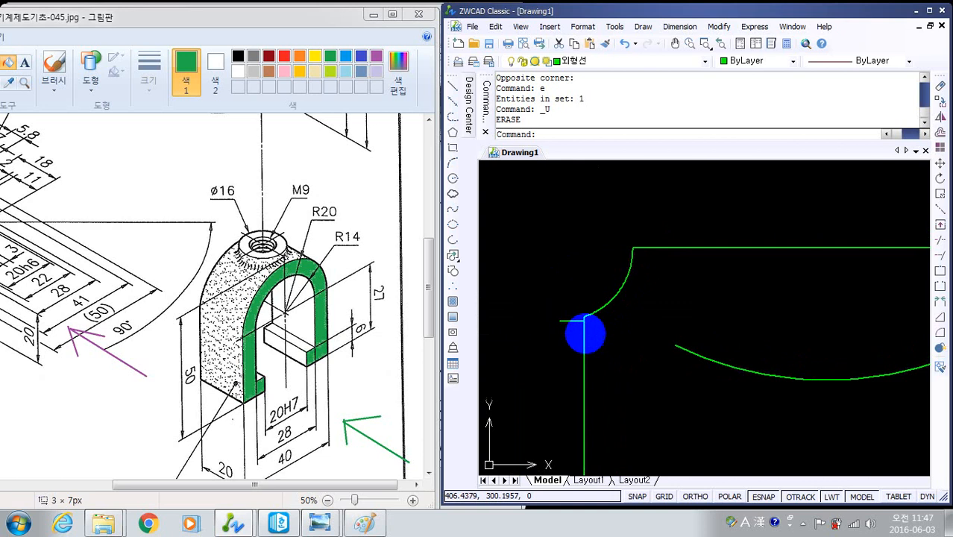
pyautogui.scroll(-4, 611, 326)
pyautogui.moveTo(687, 326); pyautogui.dragTo(492, 359, button='middle')
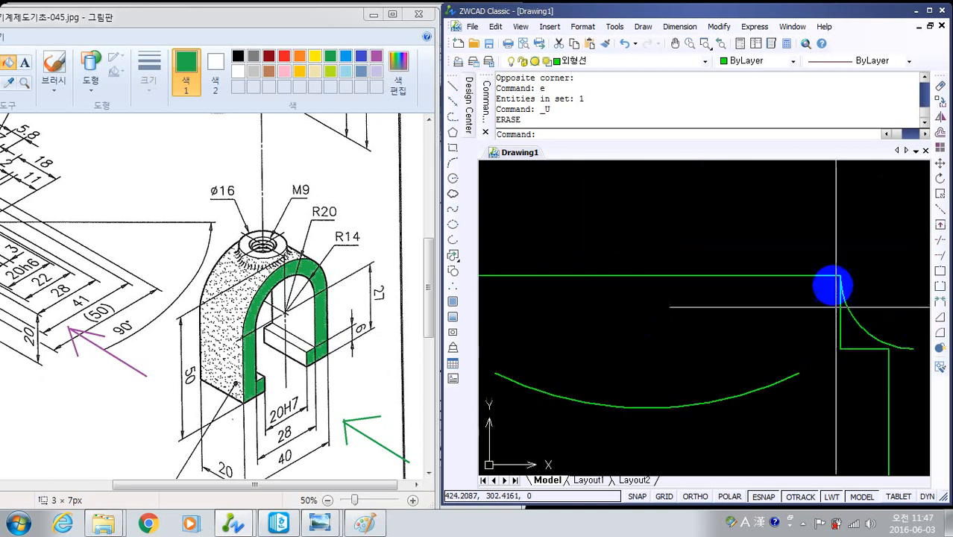
pyautogui.scroll(-4, 826, 376)
pyautogui.scroll(6, 826, 377)
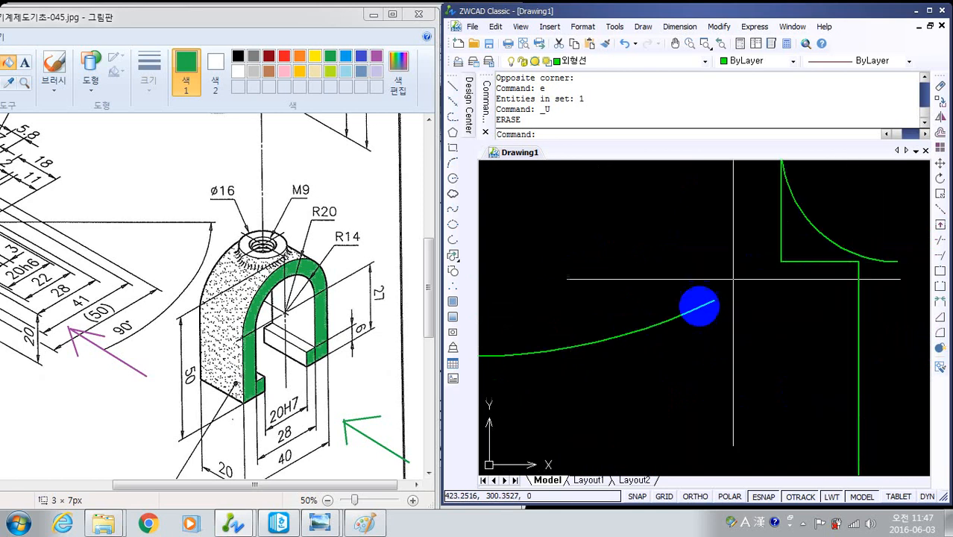
pyautogui.scroll(-5, 647, 328)
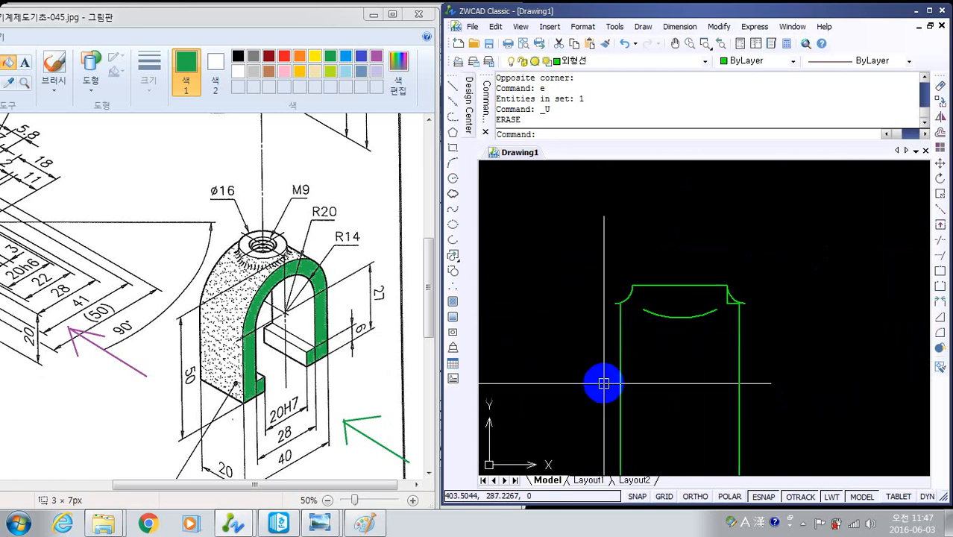
# - Undo the recent trim, edge extension and both boss fillets to restore the square corners in the side view
pyautogui.hotkey('ctrl', 'z')
pyautogui.hotkey('ctrl', 'z')
pyautogui.hotkey('ctrl', 'z')
pyautogui.hotkey('ctrl', 'z')
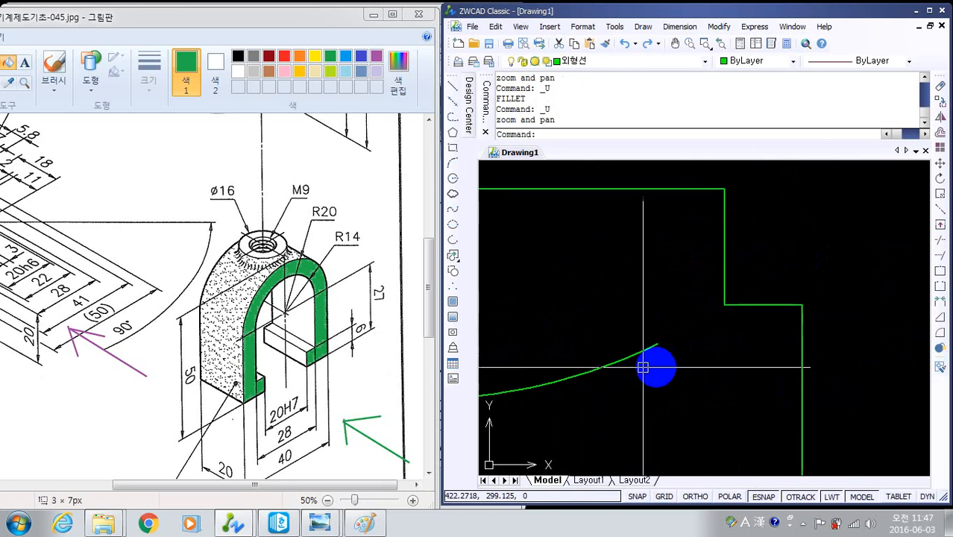
pyautogui.hotkey('ctrl', 'z')
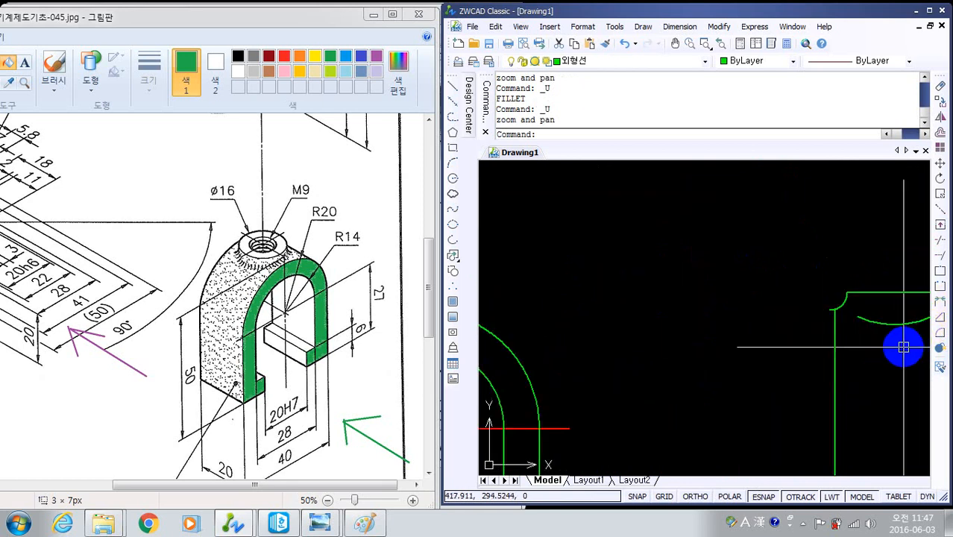
pyautogui.hotkey('ctrl', 'z')
pyautogui.hotkey('ctrl', 'z')
pyautogui.hotkey('ctrl', 'z')
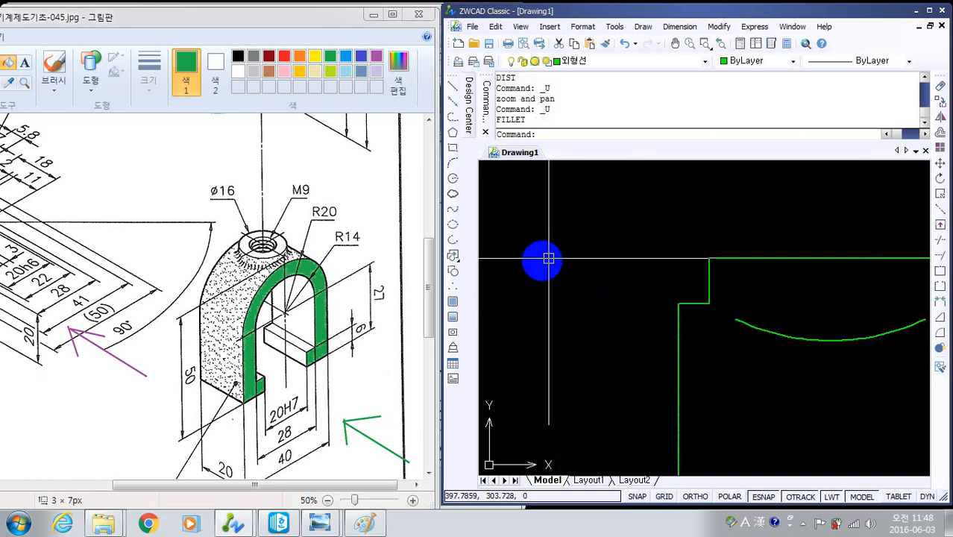
# - Draw a circle of radius 3 in the empty space to the left of the boss corner
pyautogui.write('c')
pyautogui.press('Return')
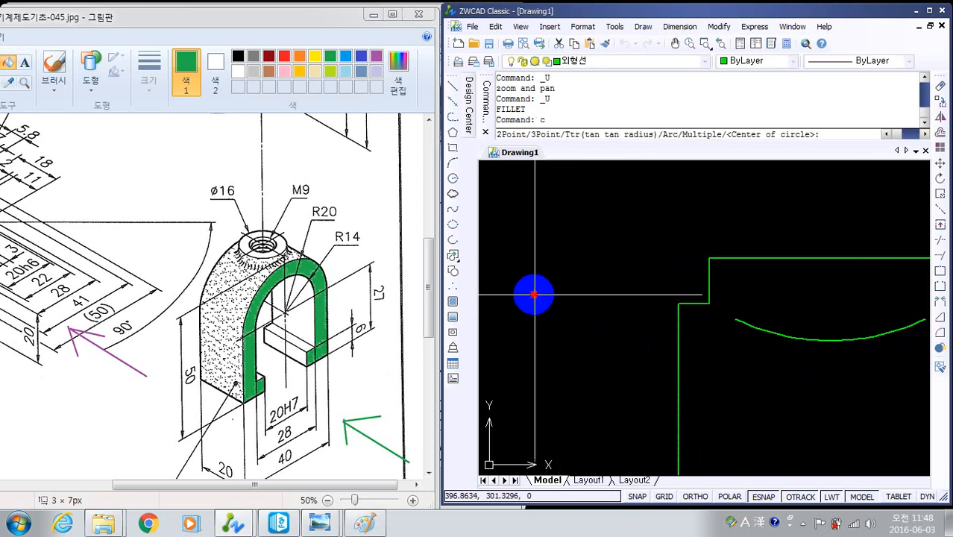
pyautogui.click(534, 294)
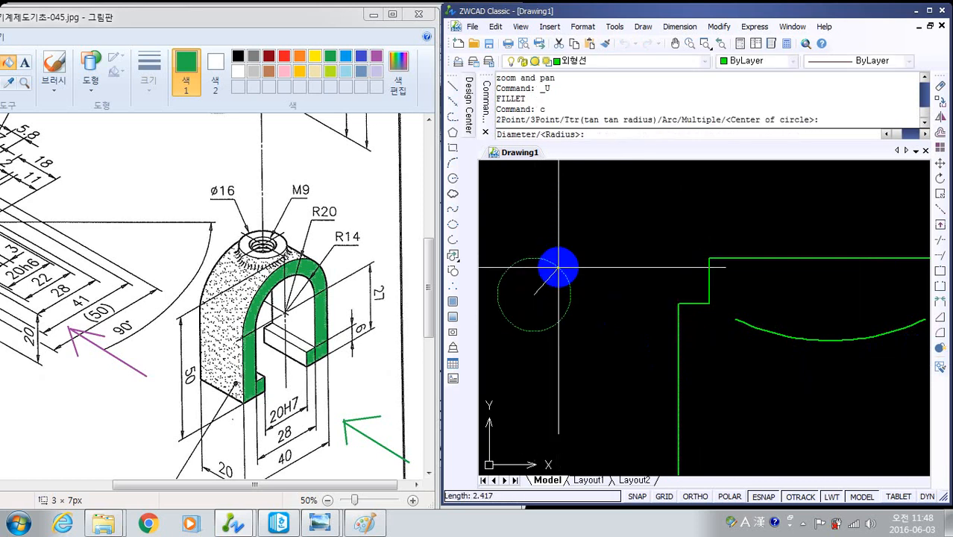
pyautogui.write('3')
pyautogui.press('Return')
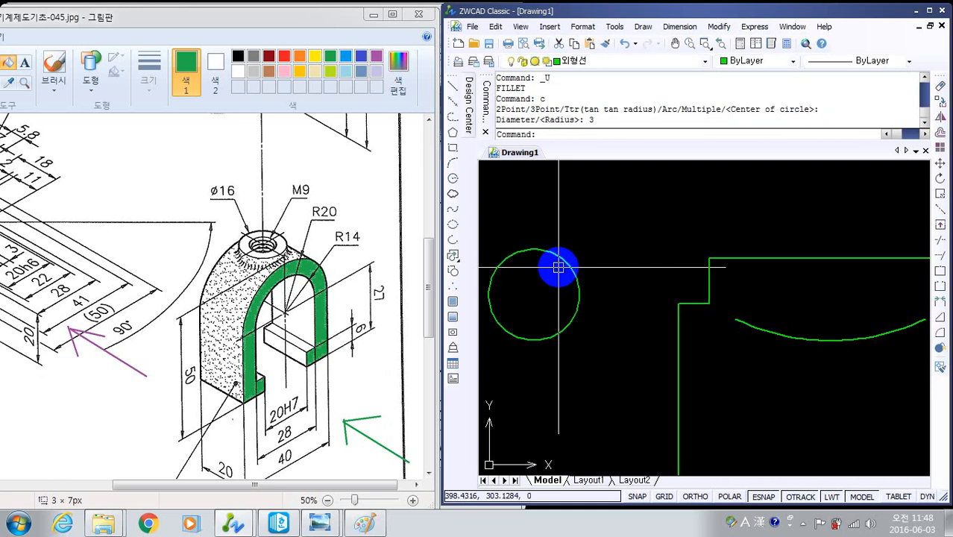
# - Move the circle by its right quadrant onto the outer end of the left ledge, at the body's vertical edge
pyautogui.moveTo(571, 313); pyautogui.dragTo(575, 320, button='middle')
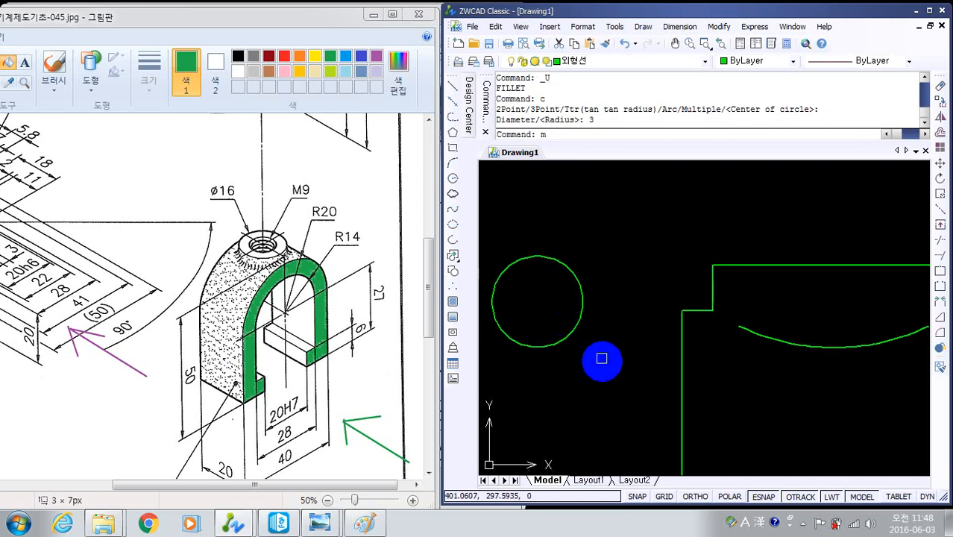
pyautogui.write('m')
pyautogui.press('Return')
pyautogui.click(600, 355)
pyautogui.click(531, 222)
pyautogui.press('Return')
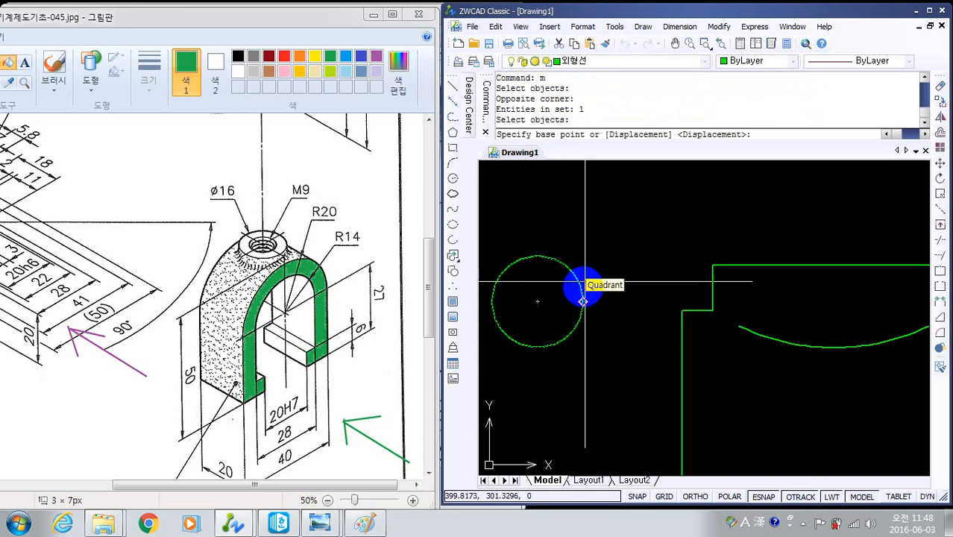
pyautogui.click(583, 303)
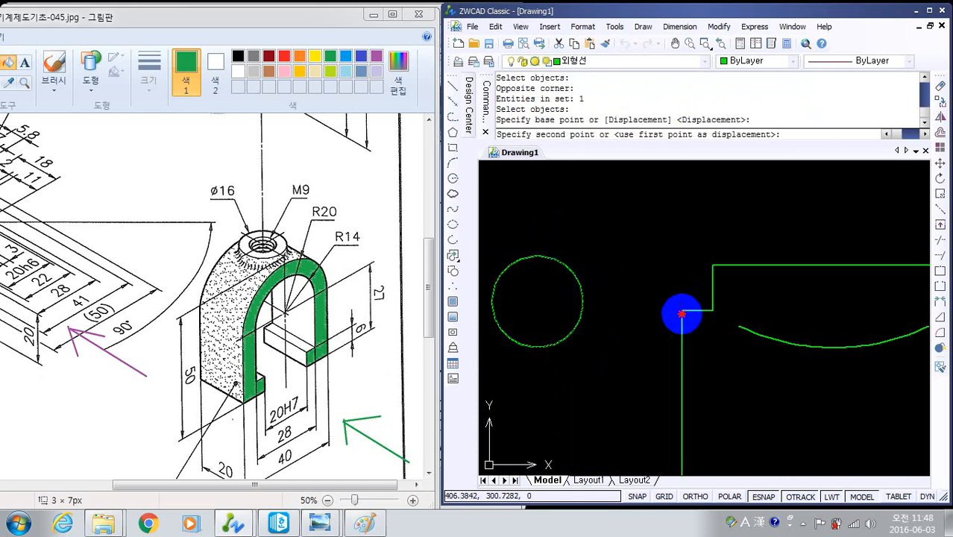
pyautogui.click(680, 310)
pyautogui.scroll(4, 680, 313)
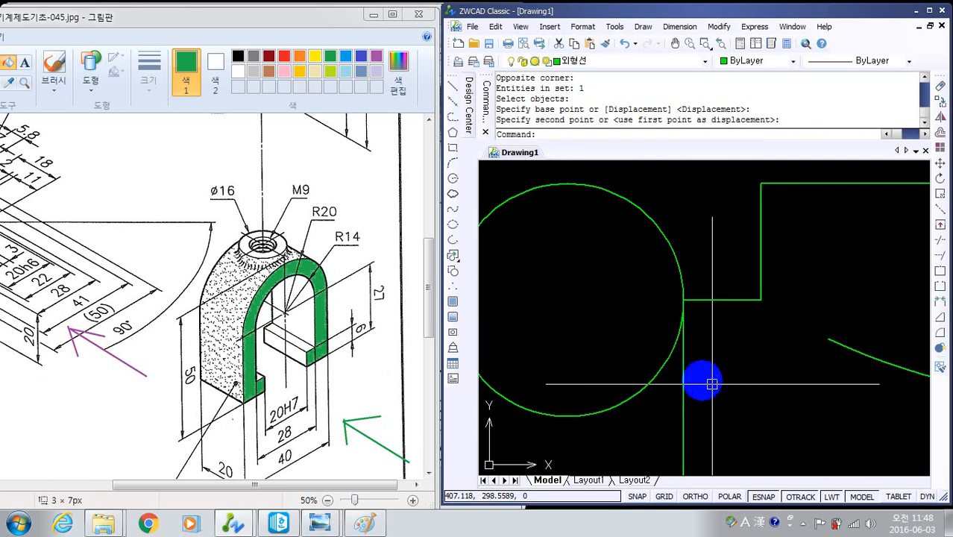
# - Copy the circle from its left quadrant to the ledge's outer corner, so both circles touch at that point
pyautogui.moveTo(748, 340); pyautogui.dragTo(760, 327, button='middle')
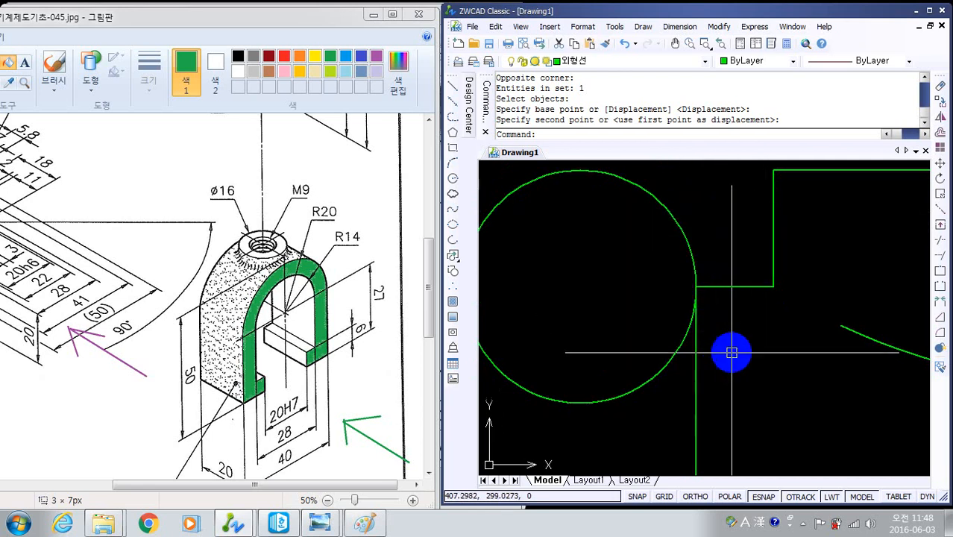
pyautogui.scroll(-2, 732, 352)
pyautogui.write('c')
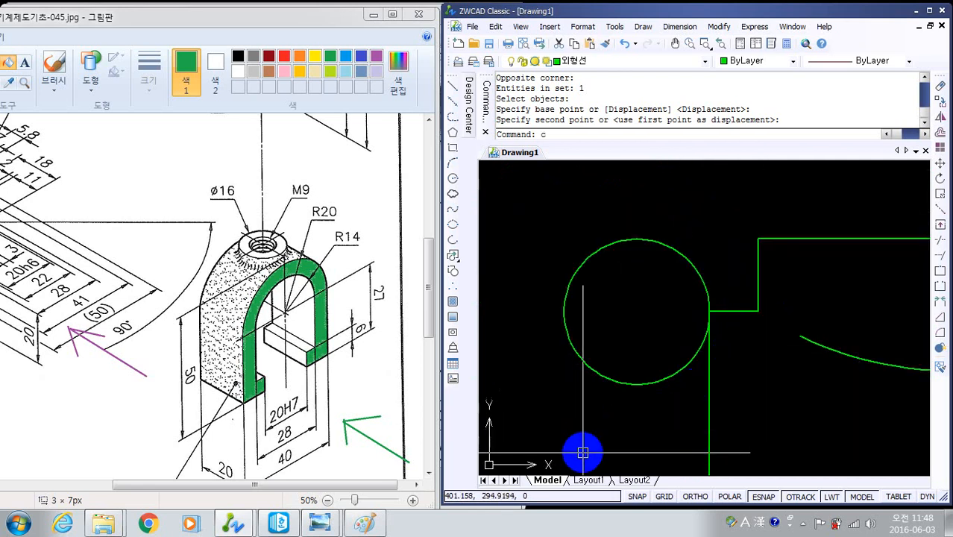
pyautogui.write('o')
pyautogui.press('Return')
pyautogui.click(643, 434)
pyautogui.click(623, 301)
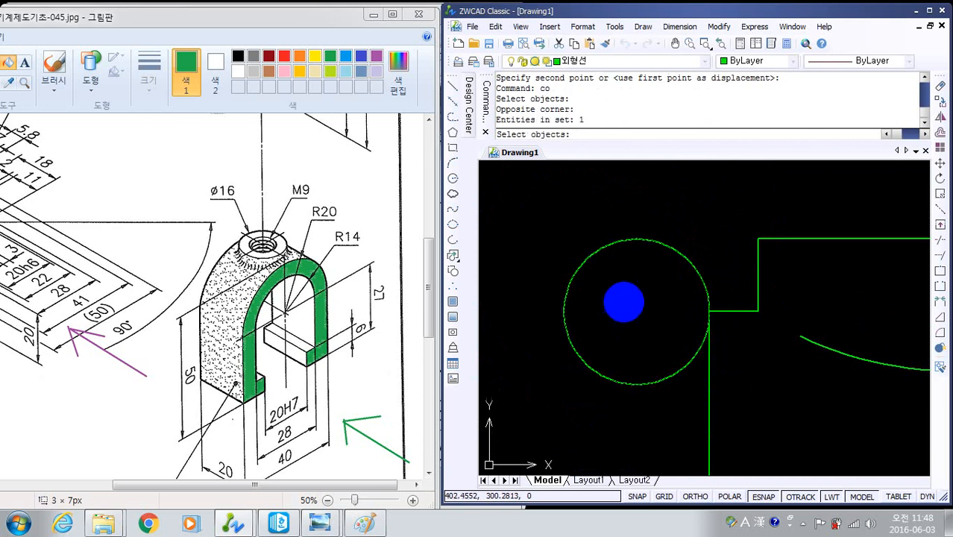
pyautogui.press('Return')
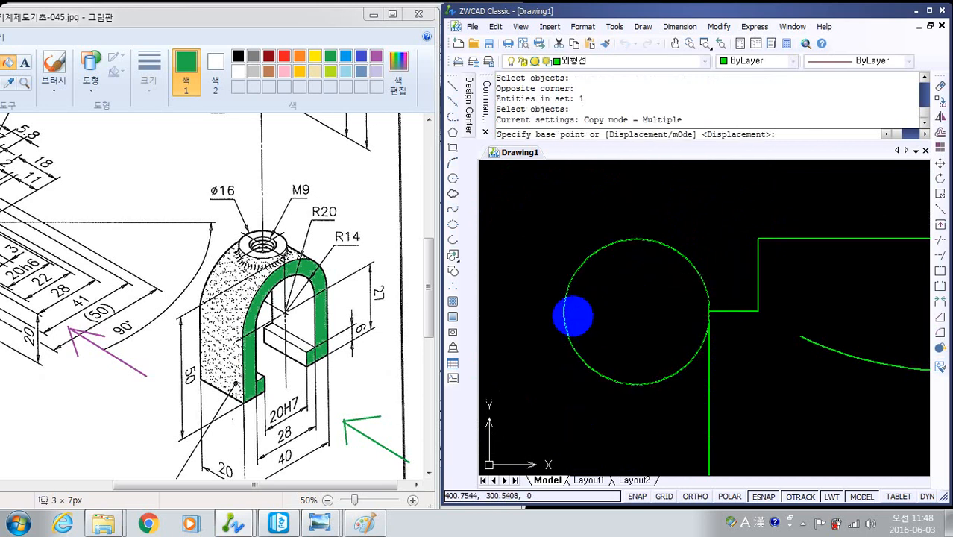
pyautogui.click(564, 310)
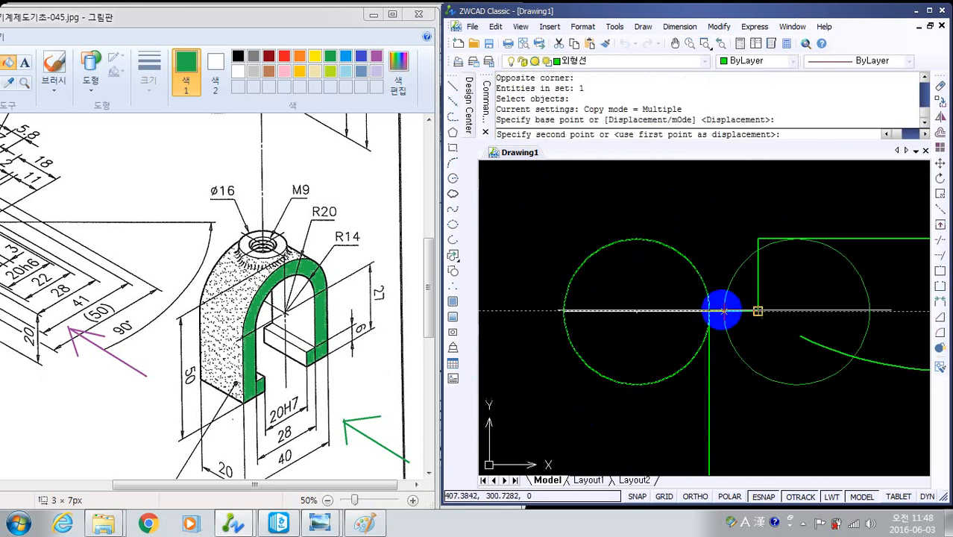
pyautogui.click(708, 310)
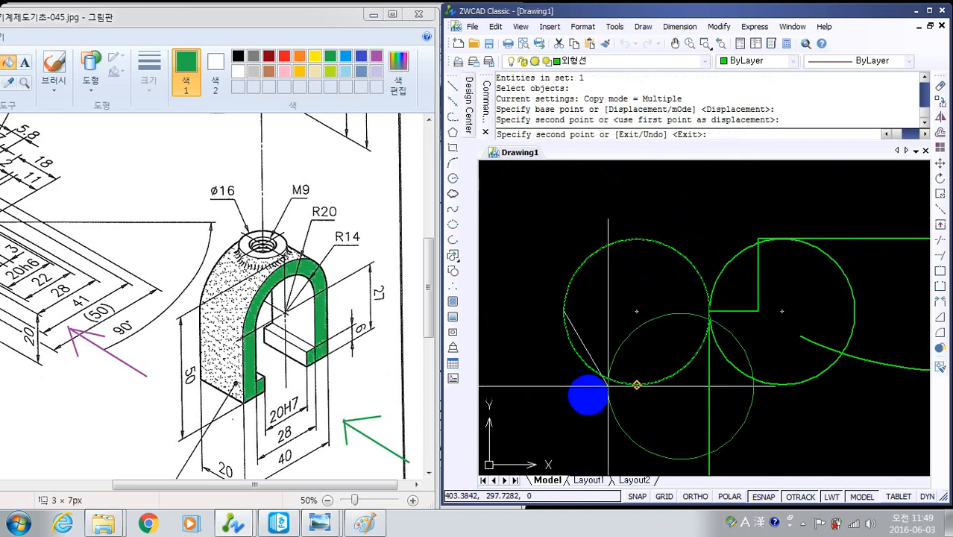
pyautogui.press('Escape')
pyautogui.press('Escape')
pyautogui.press('Escape')
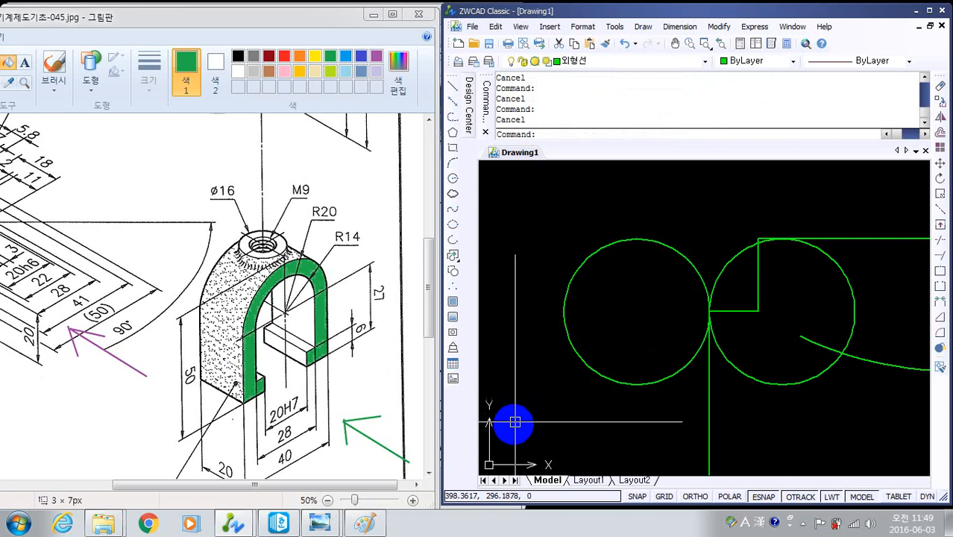
# - Draw a circle centred on the ledge's outer corner, passing through the intersection of the right circle and the boss's left vertical edge
pyautogui.scroll(2, 701, 237)
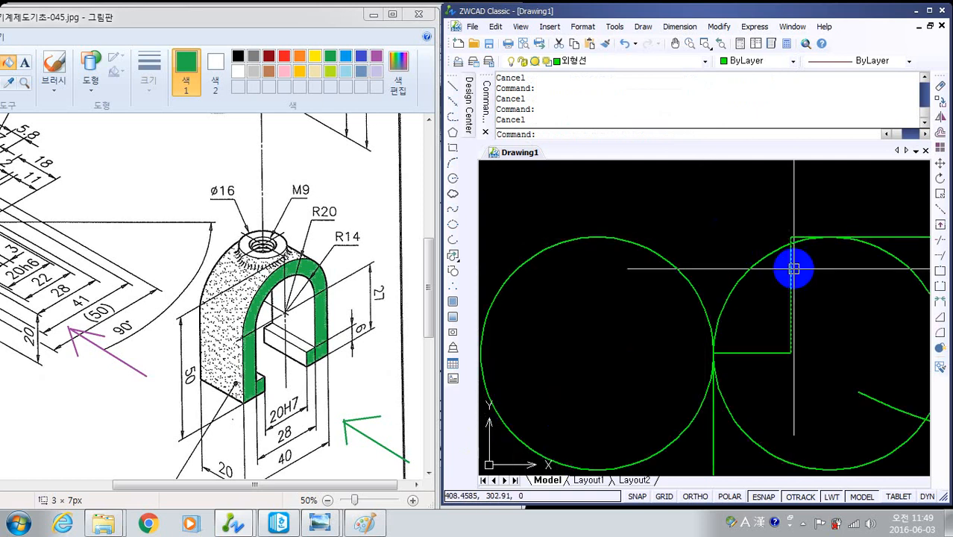
pyautogui.moveTo(791, 268)
pyautogui.mouseDown(button='middle')
pyautogui.moveTo(716, 331)
pyautogui.moveTo(704, 319)
pyautogui.mouseUp(button='middle')
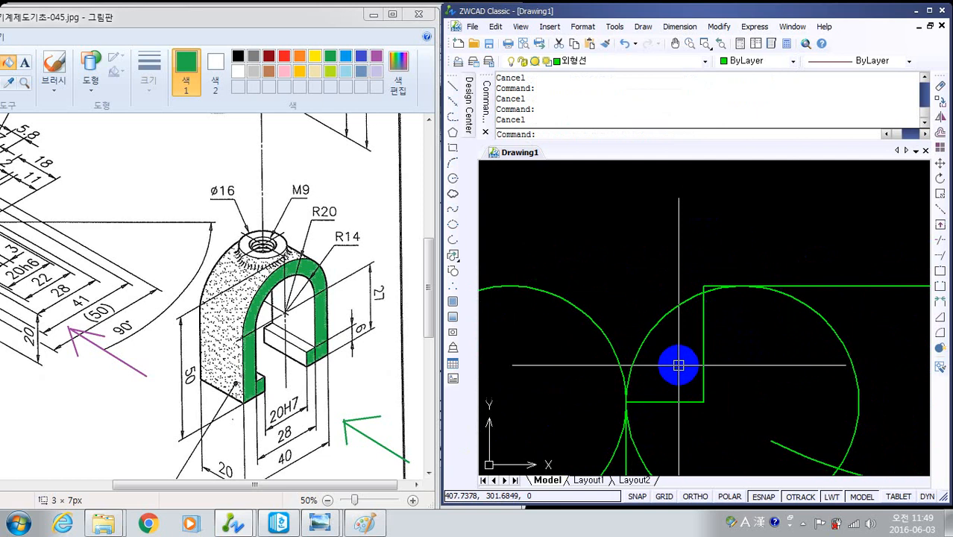
pyautogui.write('c')
pyautogui.press('Return')
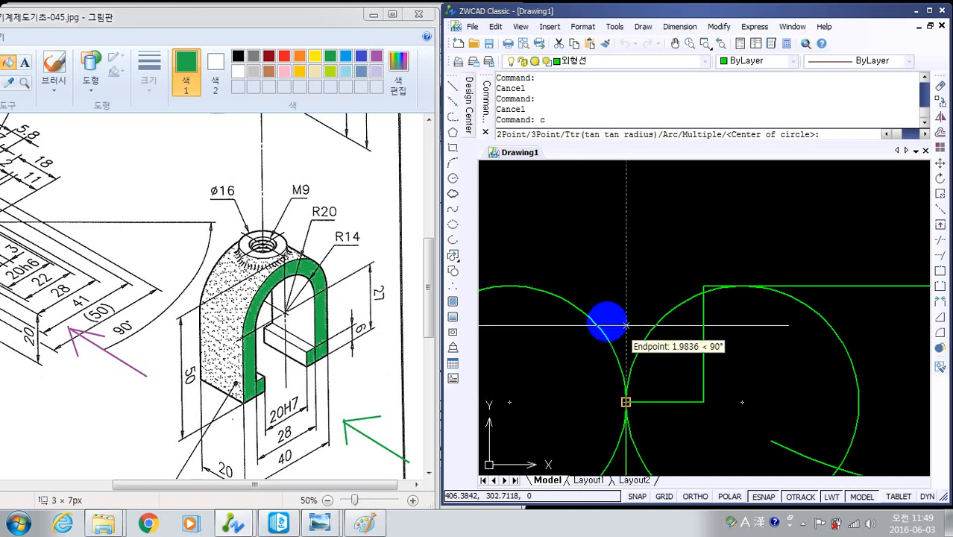
pyautogui.click(626, 402)
pyautogui.moveTo(719, 330); pyautogui.dragTo(709, 393, button='middle')
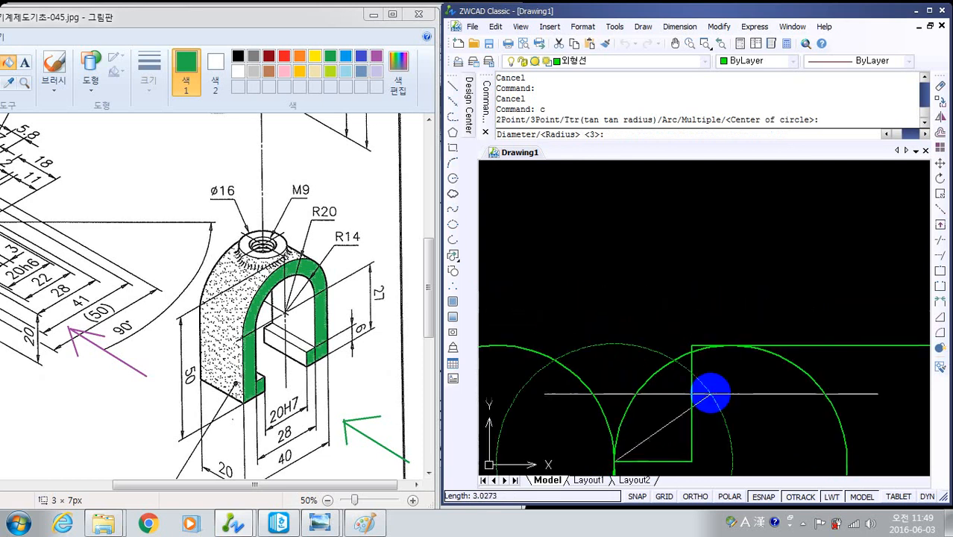
pyautogui.scroll(5, 710, 393)
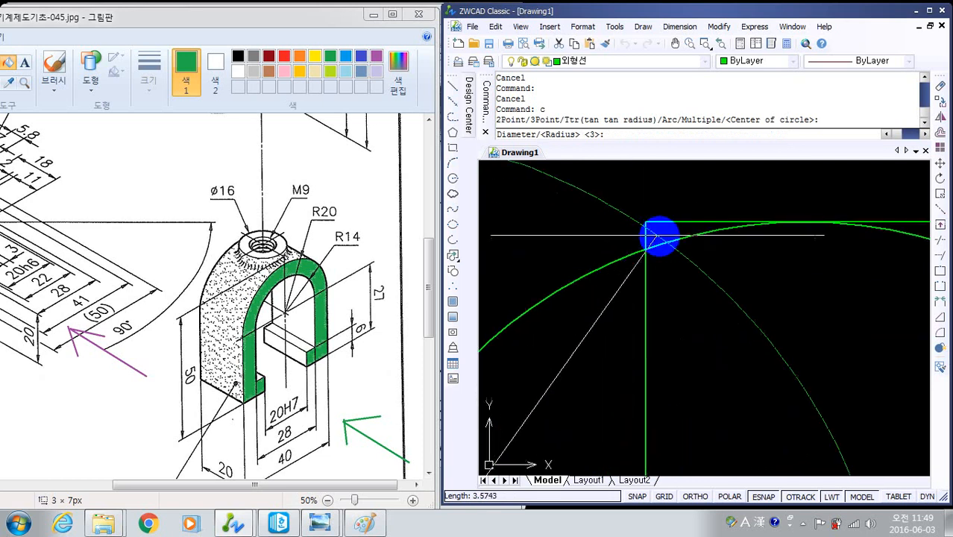
pyautogui.click(646, 250)
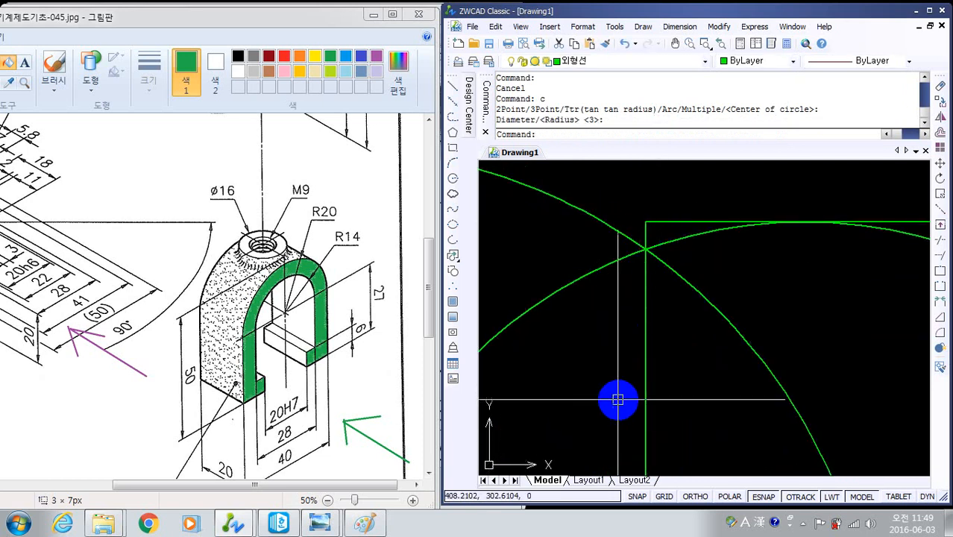
pyautogui.scroll(-6, 617, 398)
pyautogui.moveTo(617, 423); pyautogui.dragTo(742, 304, button='middle')
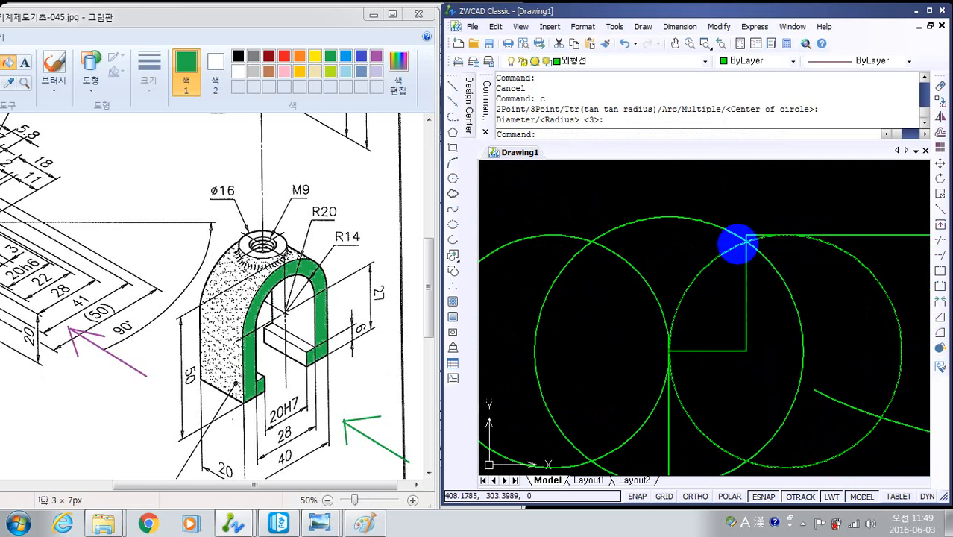
pyautogui.press('Escape')
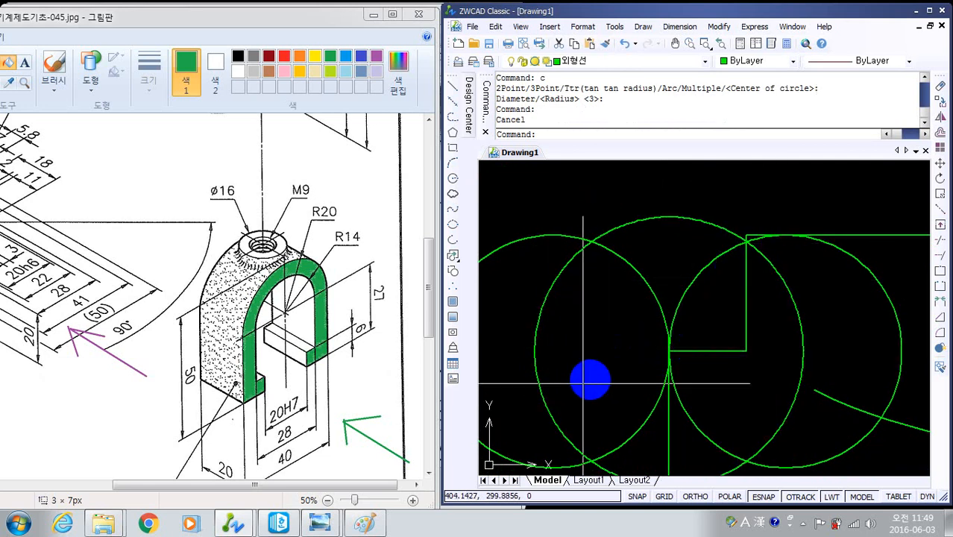
# - Rotate the left circle about the ledge's outer corner by reference, from its upper intersection with the middle circle to the intersection on the boss's left edge
pyautogui.scroll(-2, 589, 382)
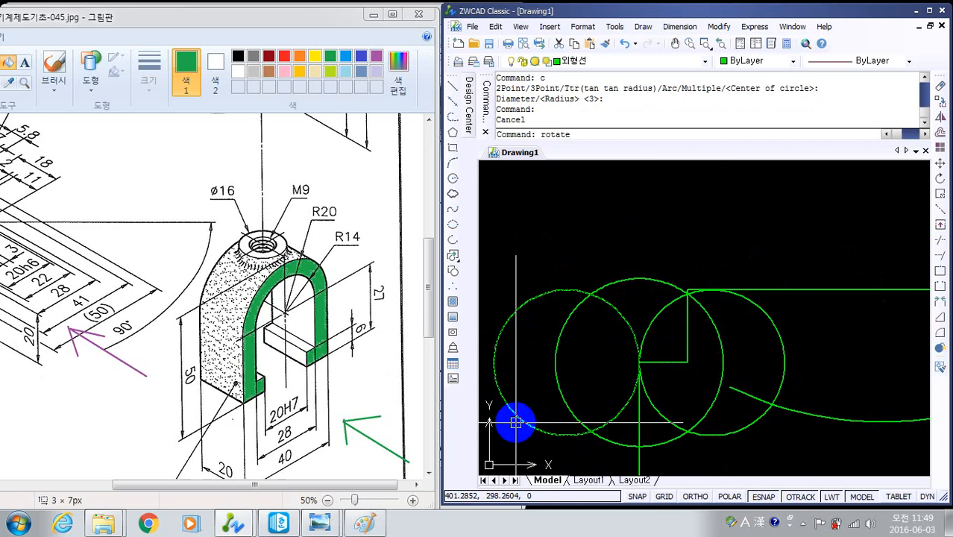
pyautogui.press('Return')
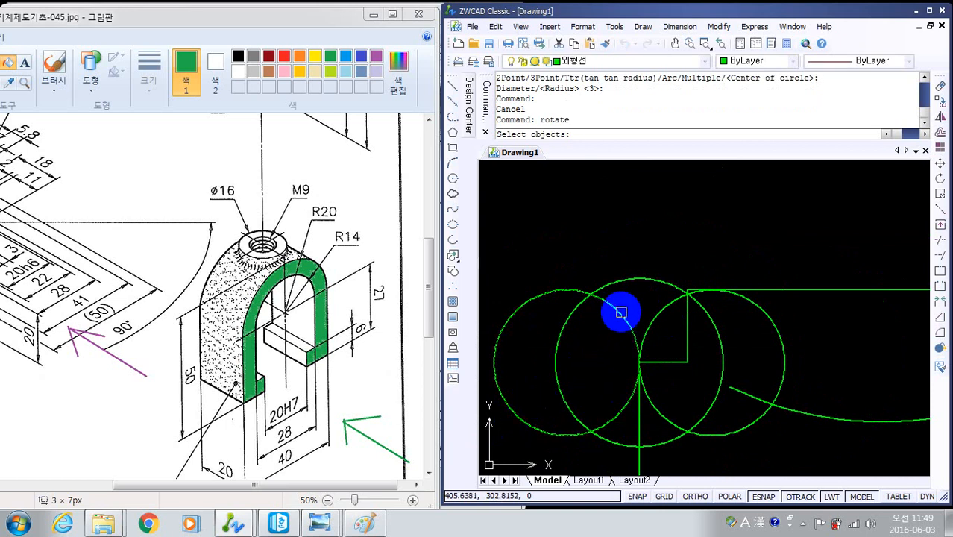
pyautogui.click(621, 313)
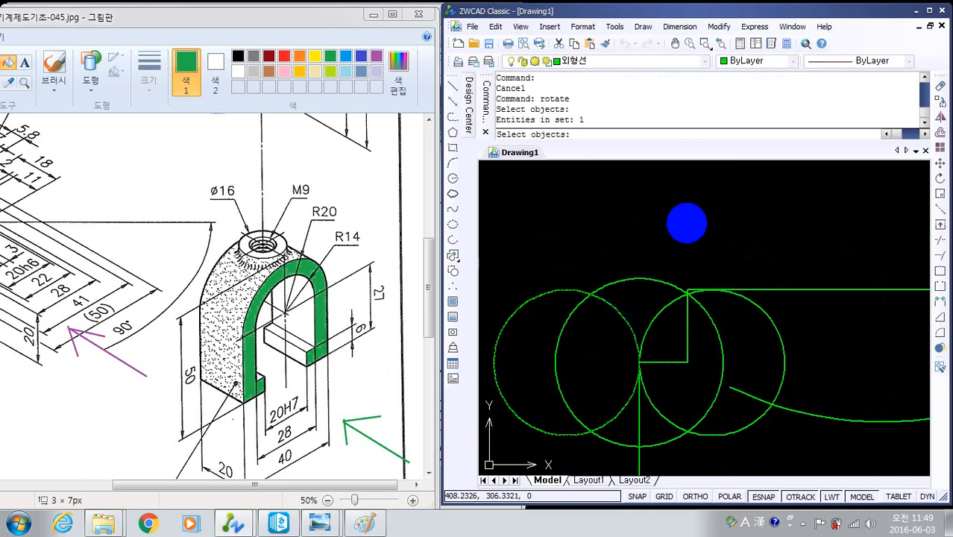
pyautogui.press('Return')
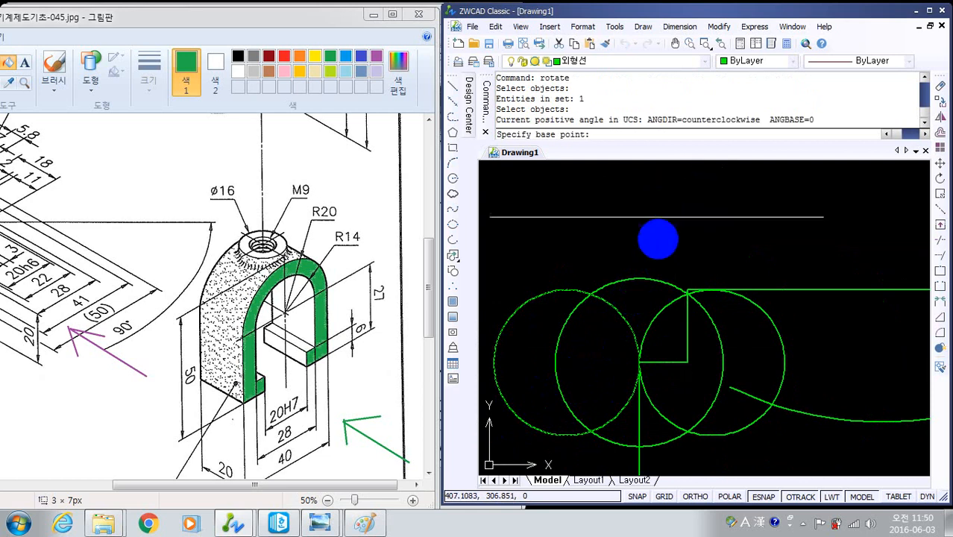
pyautogui.click(639, 362)
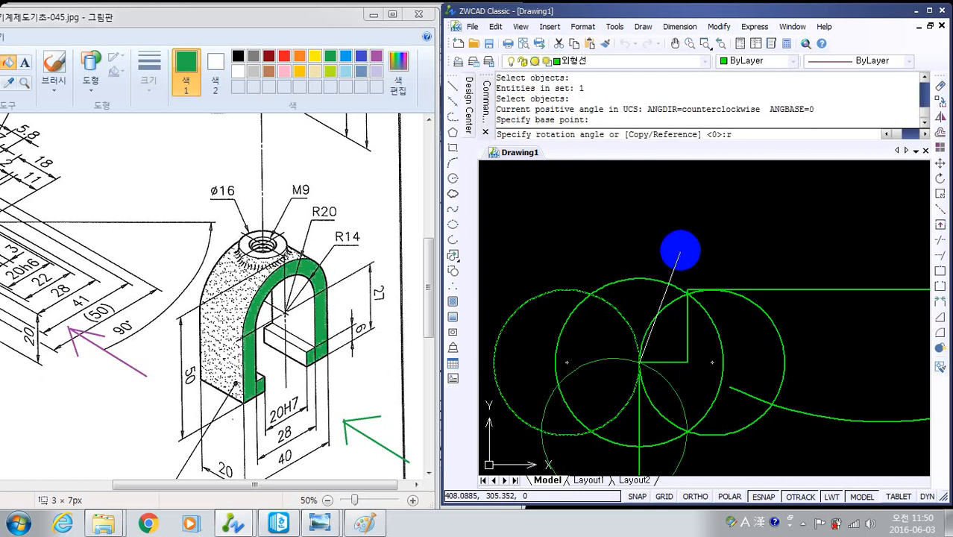
pyautogui.write('r')
pyautogui.press('Return')
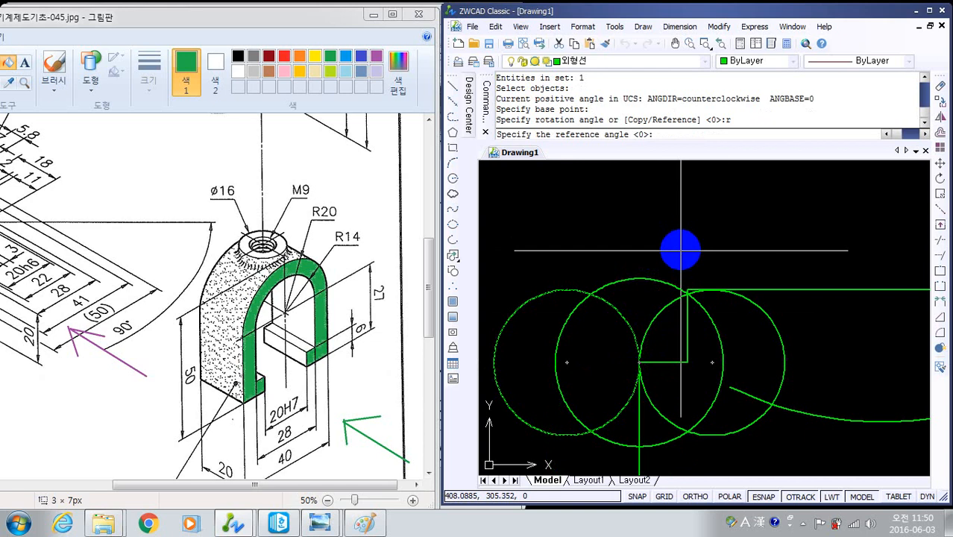
pyautogui.click(639, 362)
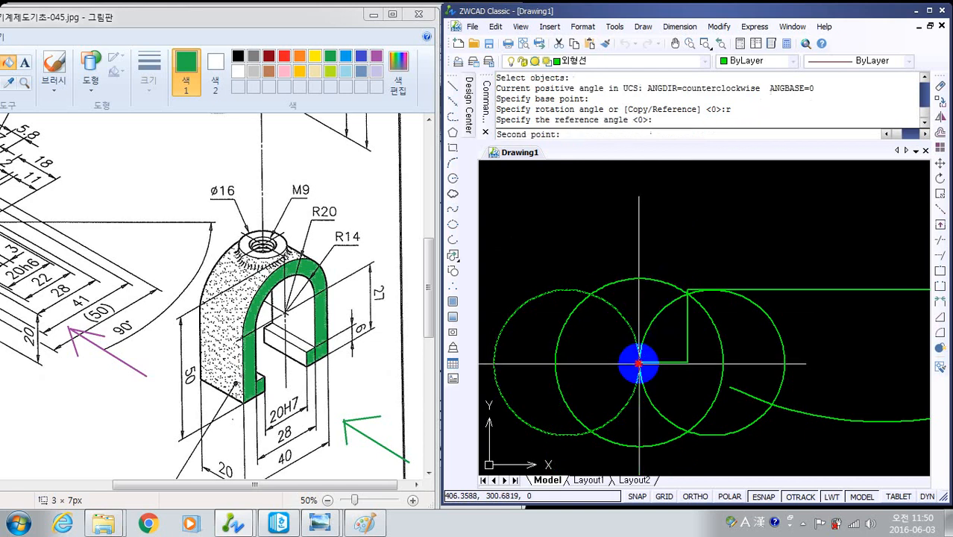
pyautogui.click(591, 293)
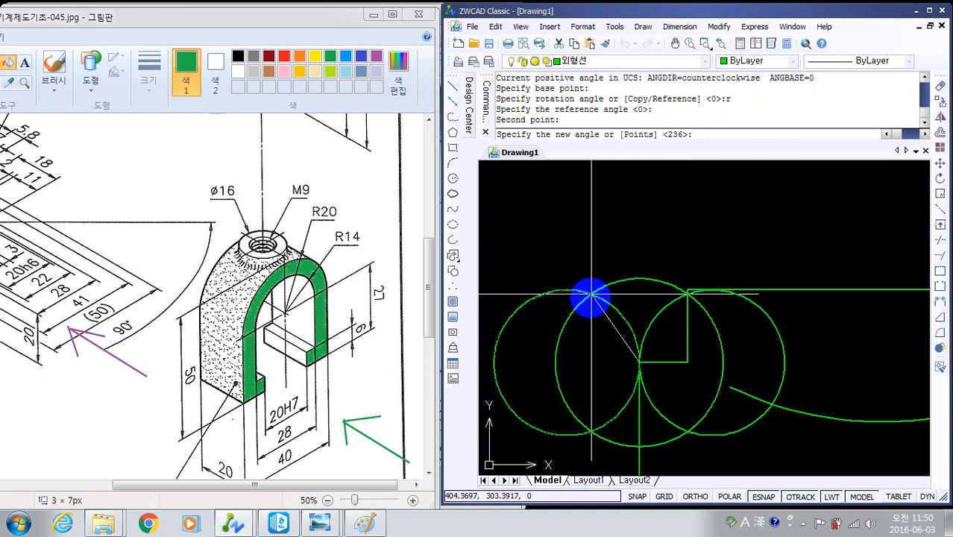
pyautogui.scroll(6, 692, 301)
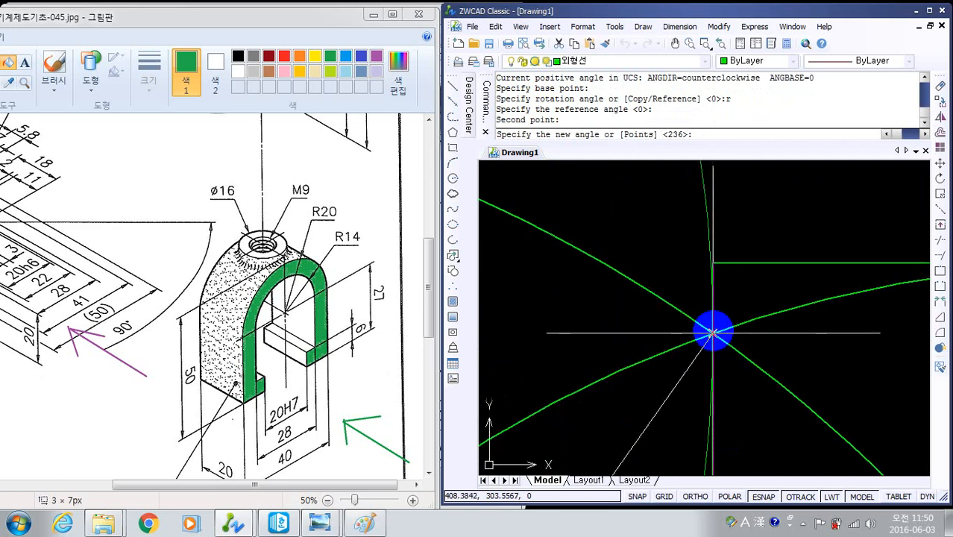
pyautogui.click(710, 389)
pyautogui.scroll(-5, 740, 382)
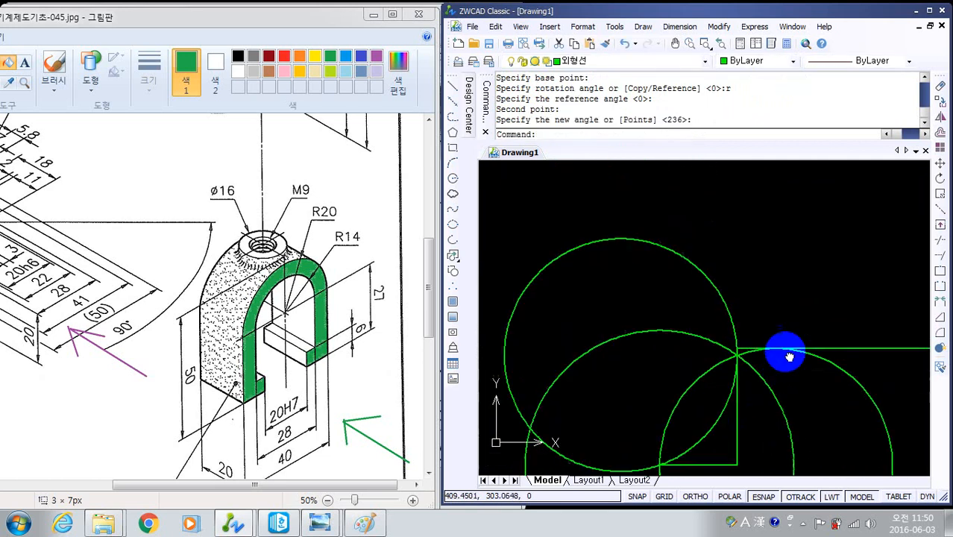
pyautogui.press('Escape')
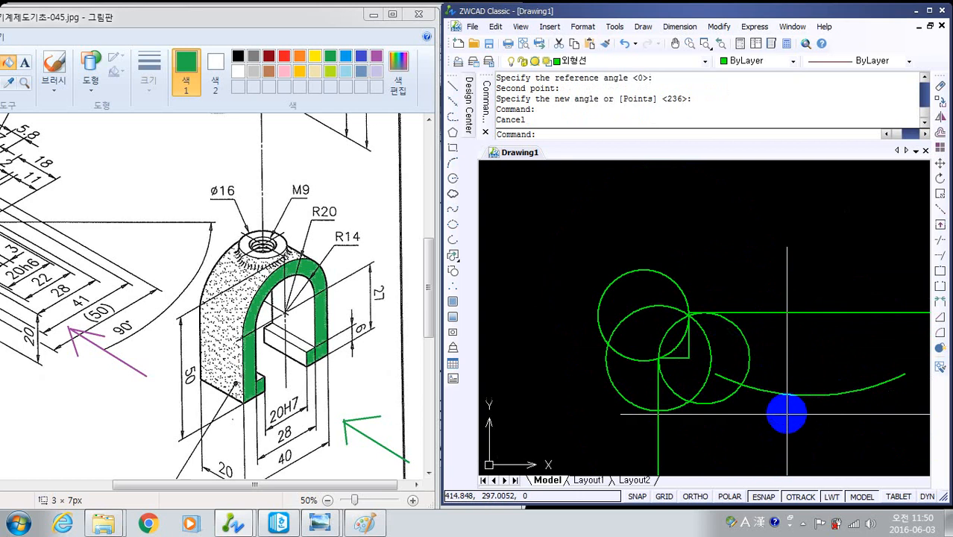
pyautogui.press('Escape')
# - Erase the two construction circles, the one centred on the ledge's outer corner and the one to its right
pyautogui.click(722, 353)
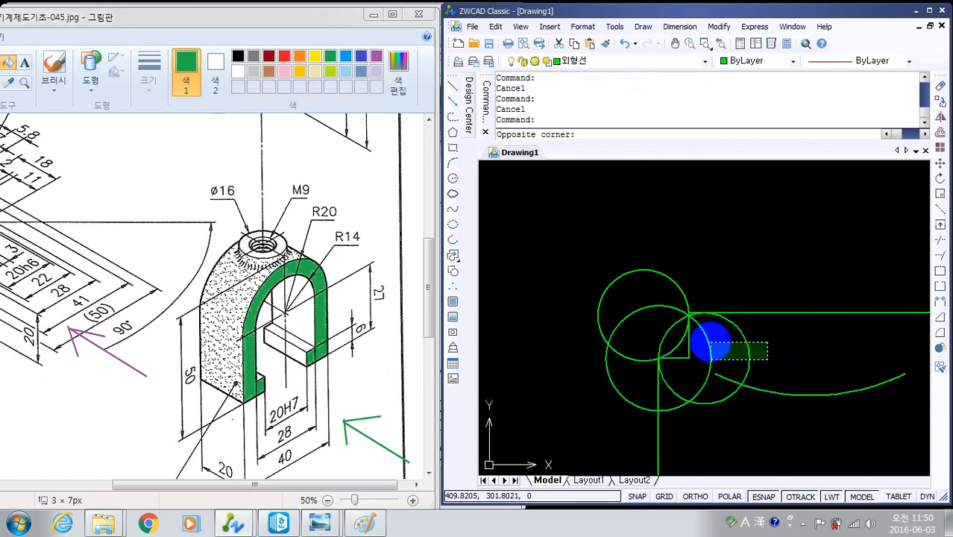
pyautogui.click(708, 339)
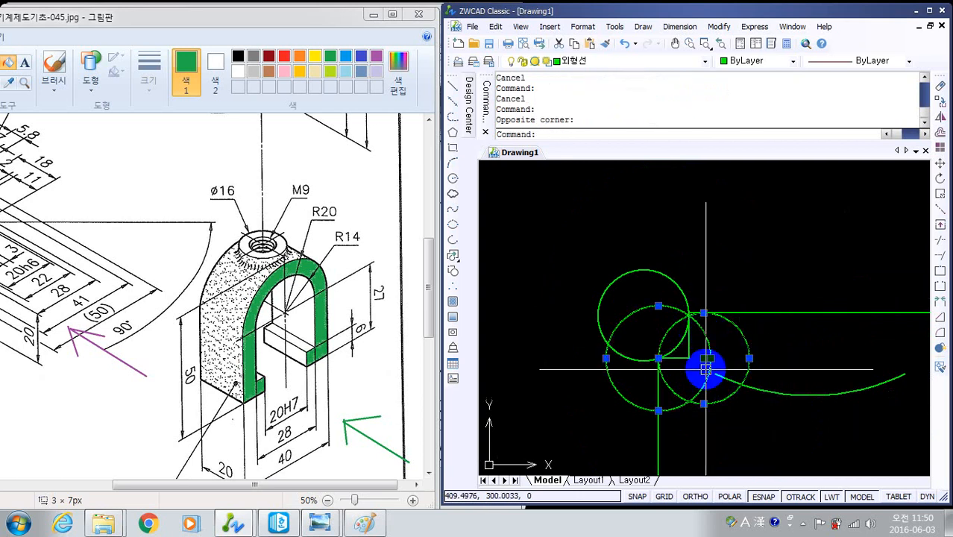
pyautogui.write('e')
pyautogui.press('Return')
# - Trim the outer part of the rotated circle, keeping only the arc between the ledge's outer corner and the boss's left vertical edge
pyautogui.scroll(6, 705, 369)
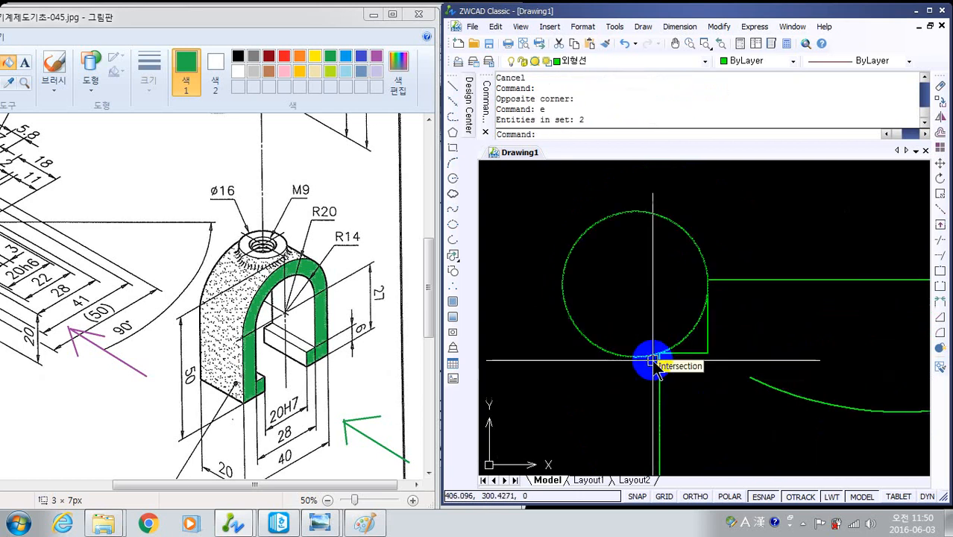
pyautogui.scroll(-1, 723, 266)
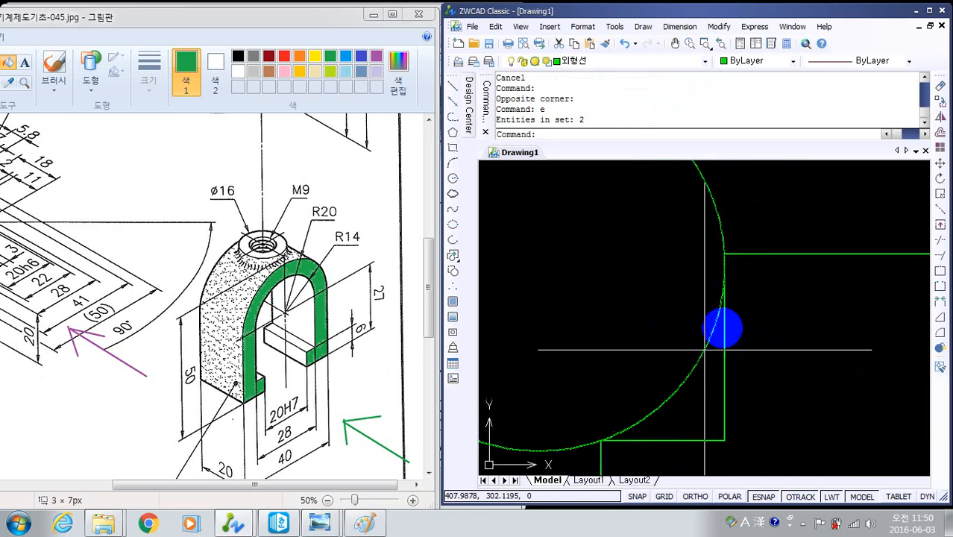
pyautogui.scroll(-4, 789, 334)
pyautogui.moveTo(789, 348); pyautogui.dragTo(787, 315, button='middle')
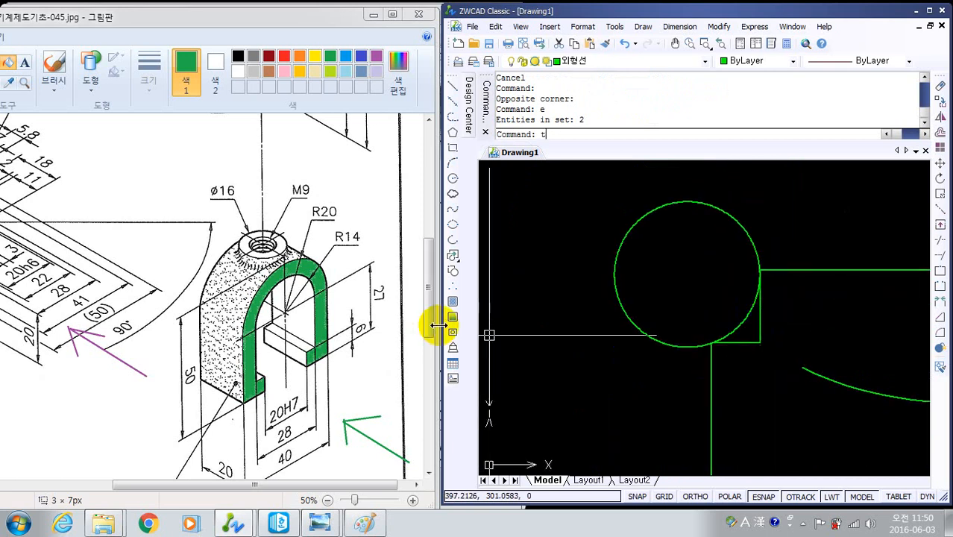
pyautogui.press('Return')
pyautogui.press('Return')
pyautogui.click(684, 230)
pyautogui.click(609, 187)
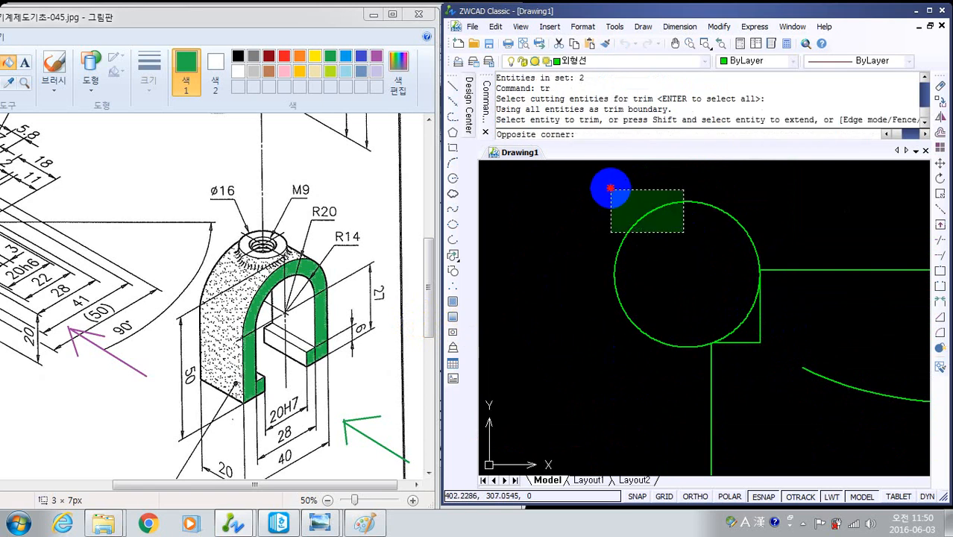
pyautogui.click(763, 277)
pyautogui.scroll(-5, 708, 340)
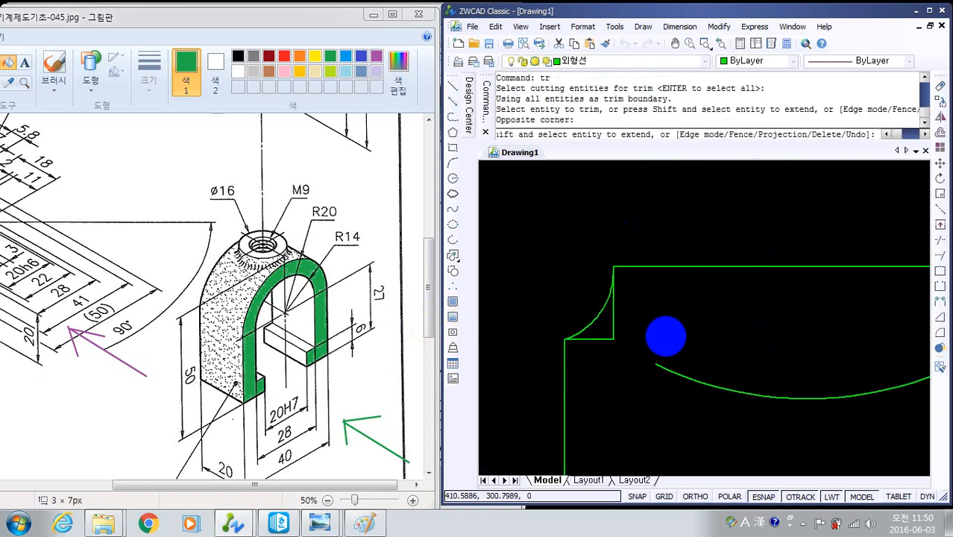
pyautogui.scroll(4, 667, 326)
pyautogui.scroll(-2, 589, 330)
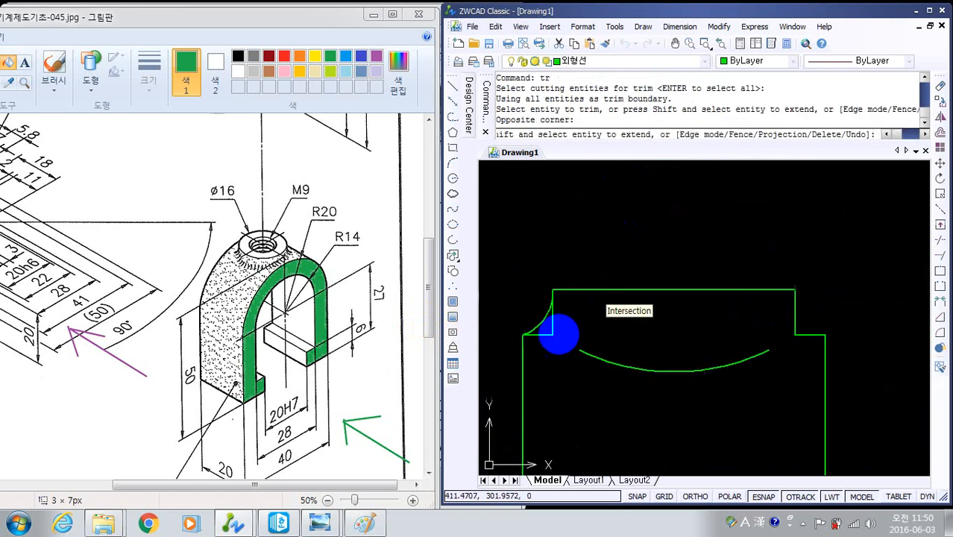
pyautogui.press('Escape')
# - Mirror the left corner arc about the vertical line through the boss top edge's midpoint, keeping the original arc
pyautogui.moveTo(702, 317); pyautogui.dragTo(705, 265, button='middle')
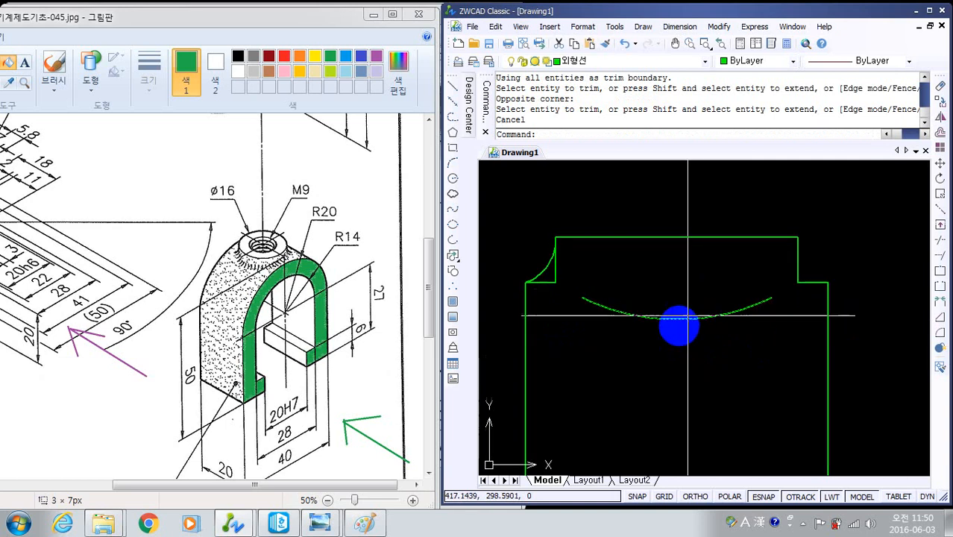
pyautogui.write('mi')
pyautogui.press('Return')
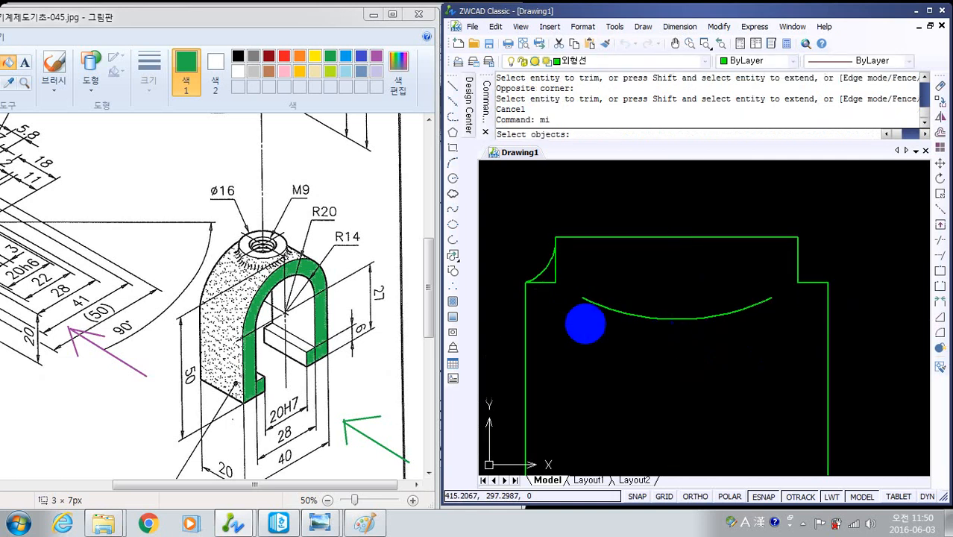
pyautogui.click(545, 263)
pyautogui.press('Return')
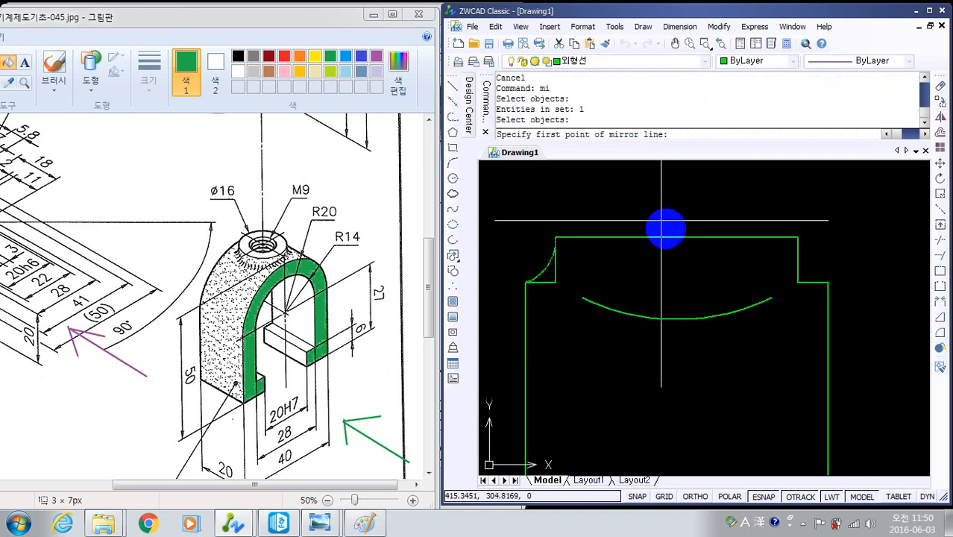
pyautogui.click(673, 238)
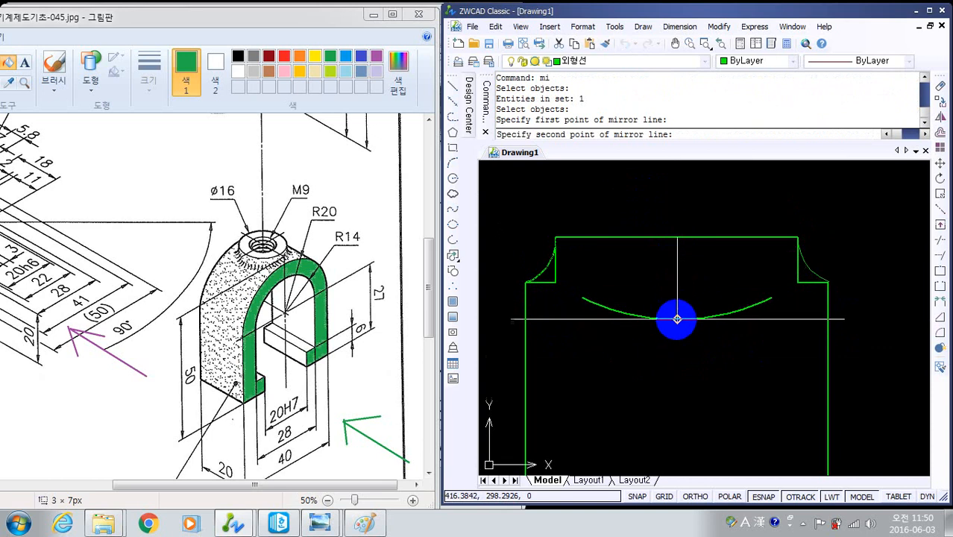
pyautogui.click(677, 319)
pyautogui.press('Return')
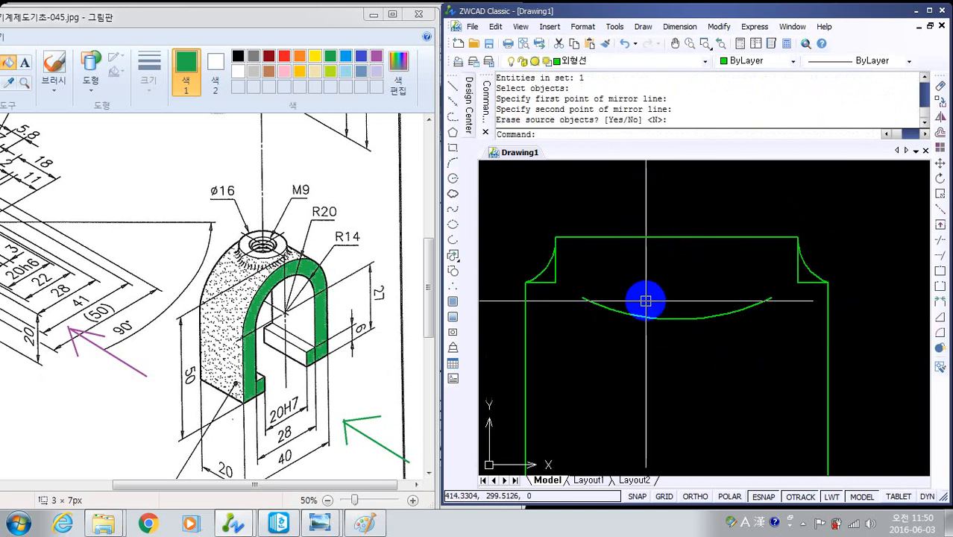
# - Trim the boss's two vertical edges back to the corner arcs
pyautogui.write('tr')
pyautogui.press('Return')
pyautogui.press('Return')
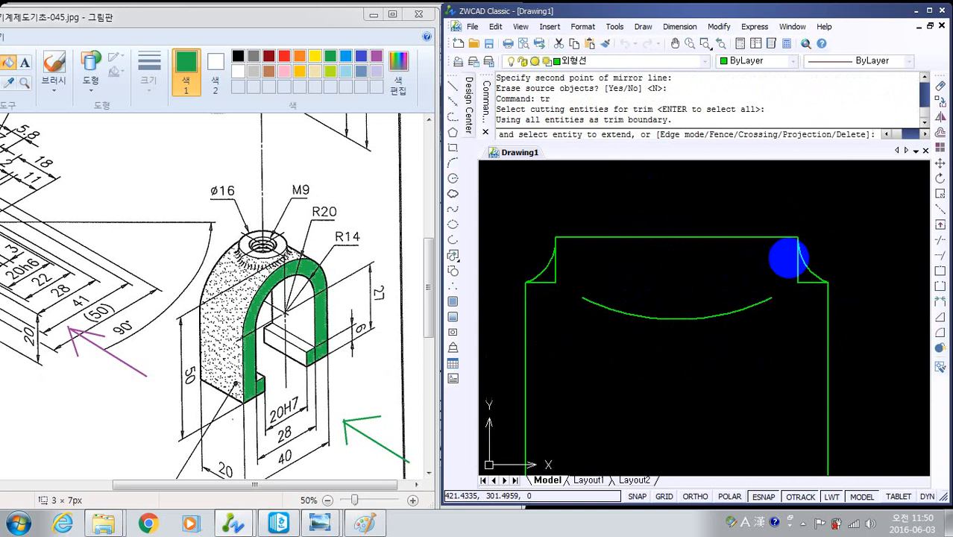
pyautogui.click(796, 270)
pyautogui.click(559, 270)
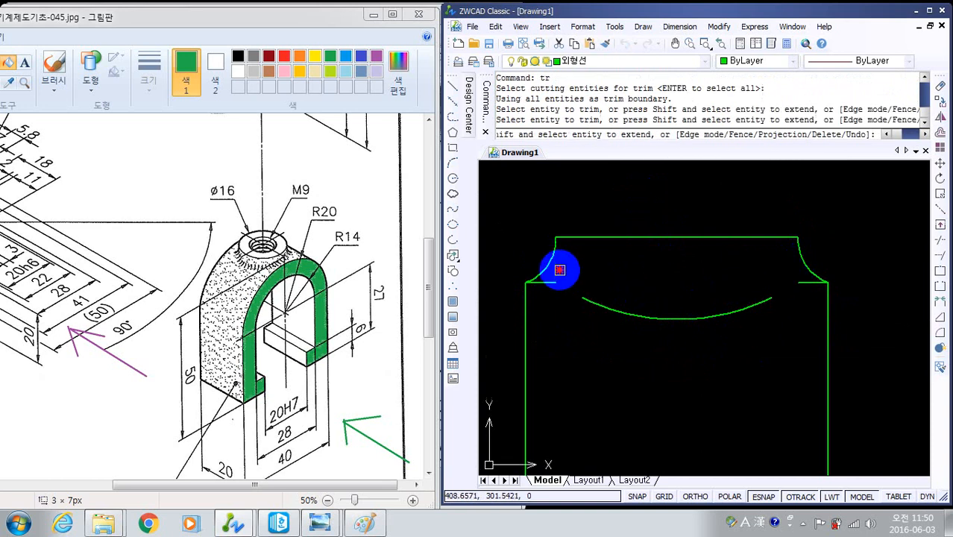
pyautogui.scroll(4, 552, 254)
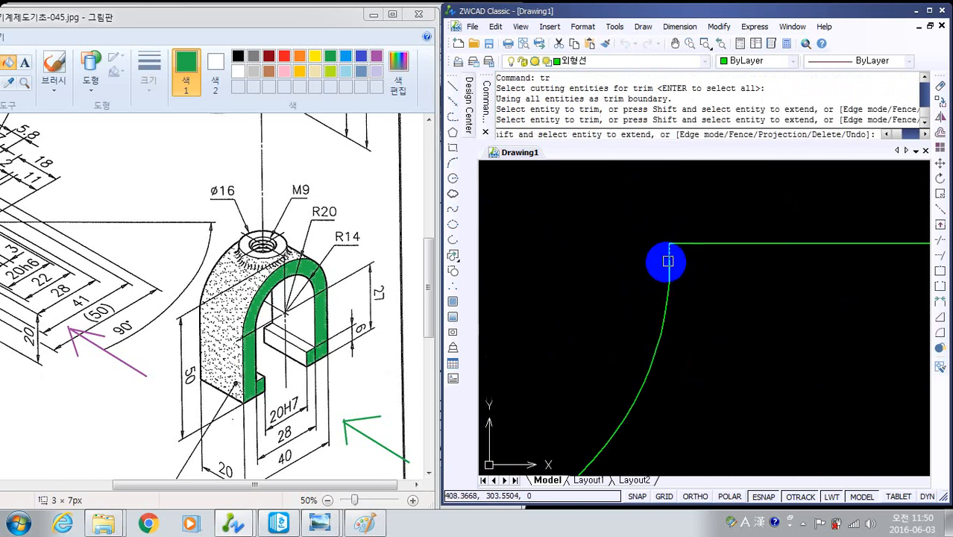
pyautogui.scroll(-4, 659, 319)
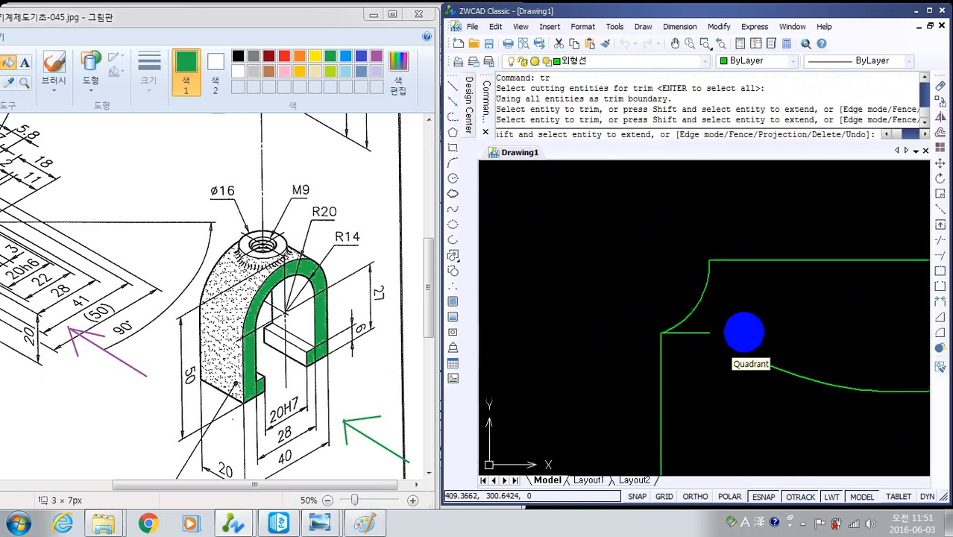
pyautogui.scroll(-3, 618, 322)
pyautogui.press('Escape')
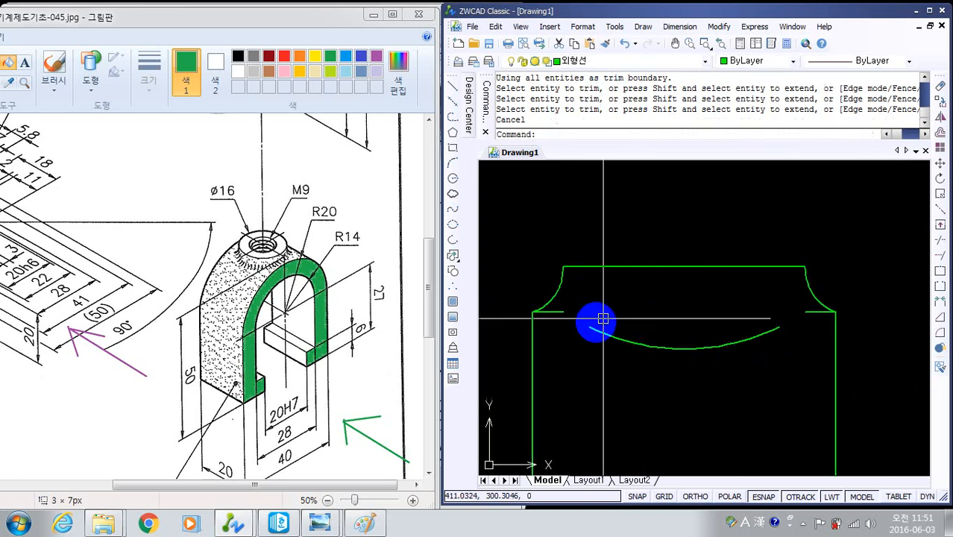
# - Erase the two horizontal ledge lines left at the feet of the corner arcs
pyautogui.click(556, 311)
pyautogui.click(812, 311)
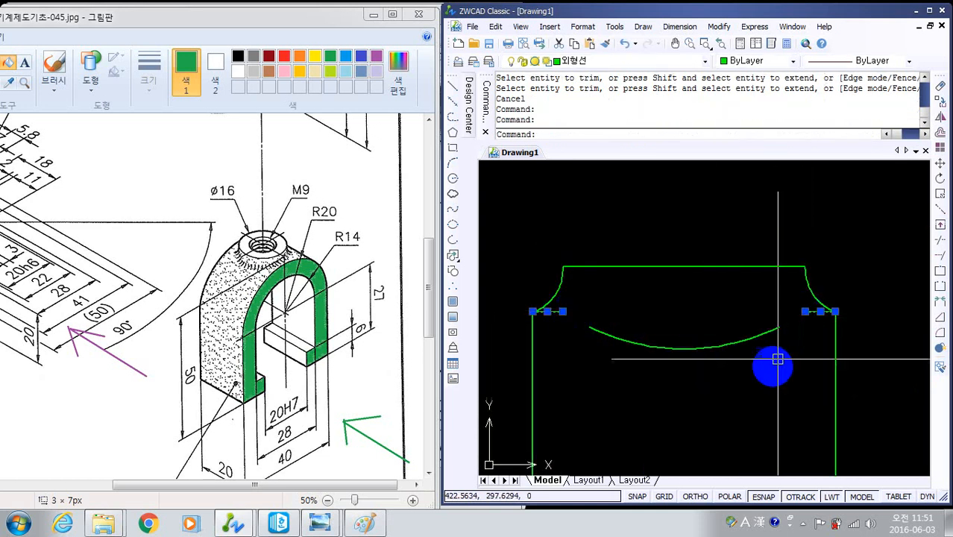
pyautogui.press('Return')
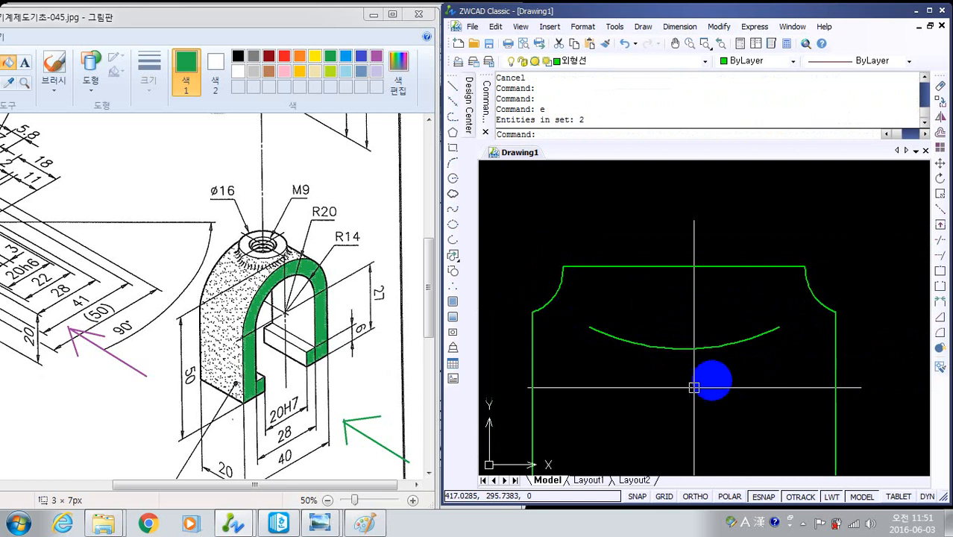
# - Examine the side view's boss corners and compare them with the front section view
pyautogui.moveTo(712, 380)
pyautogui.mouseDown(button='middle')
pyautogui.moveTo(506, 357)
pyautogui.moveTo(559, 276)
pyautogui.moveTo(483, 316)
pyautogui.mouseUp(button='middle')
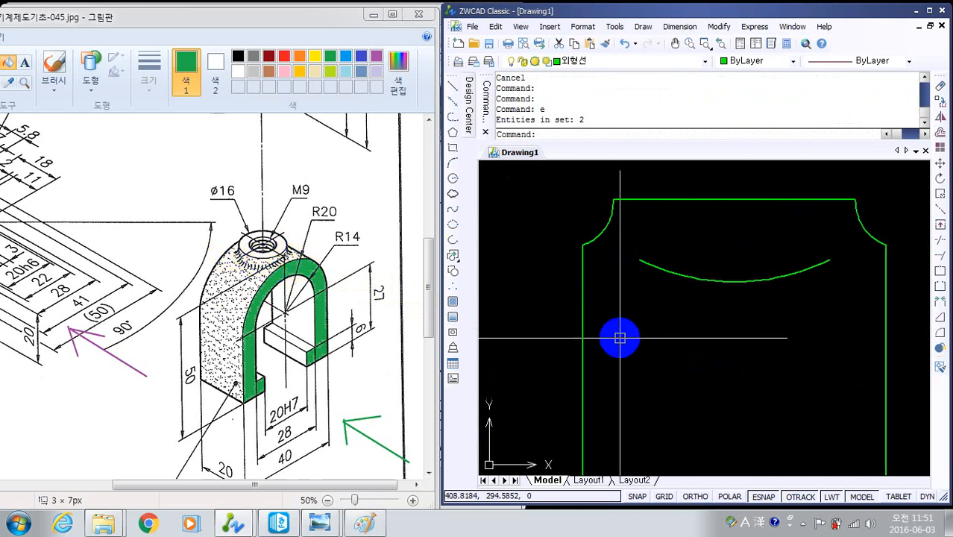
pyautogui.scroll(-3, 693, 336)
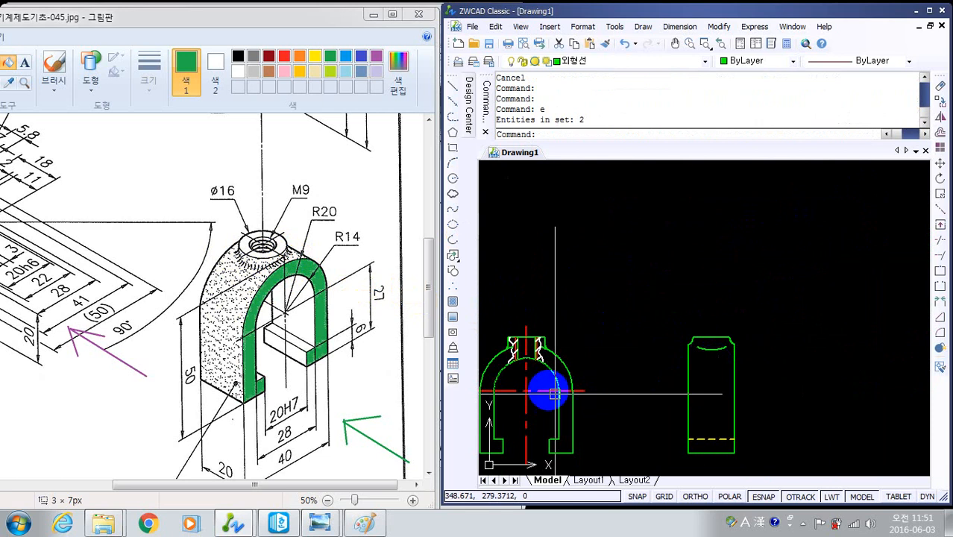
pyautogui.scroll(4, 705, 385)
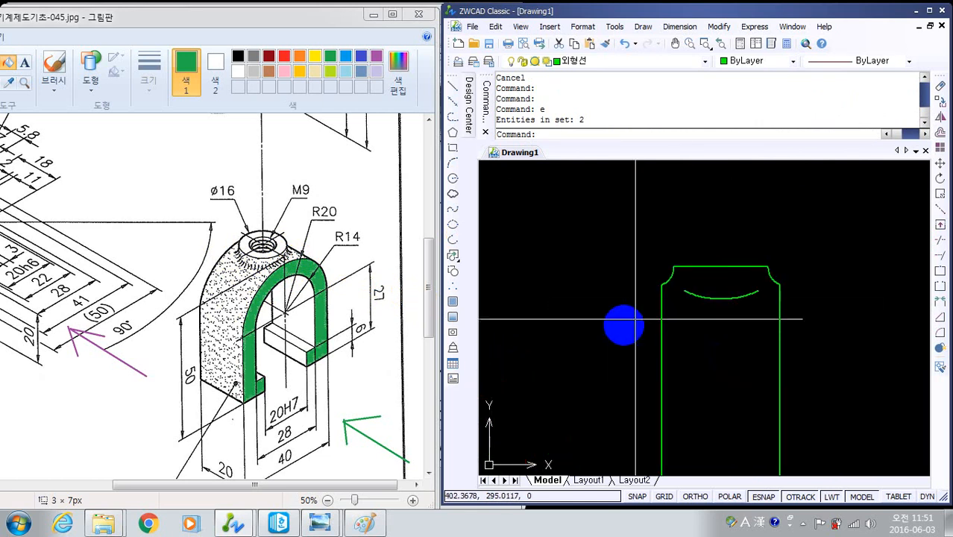
pyautogui.moveTo(625, 326); pyautogui.dragTo(761, 270, button='middle')
pyautogui.scroll(2, 761, 270)
pyautogui.scroll(-2, 563, 348)
pyautogui.moveTo(661, 327); pyautogui.dragTo(885, 324, button='middle')
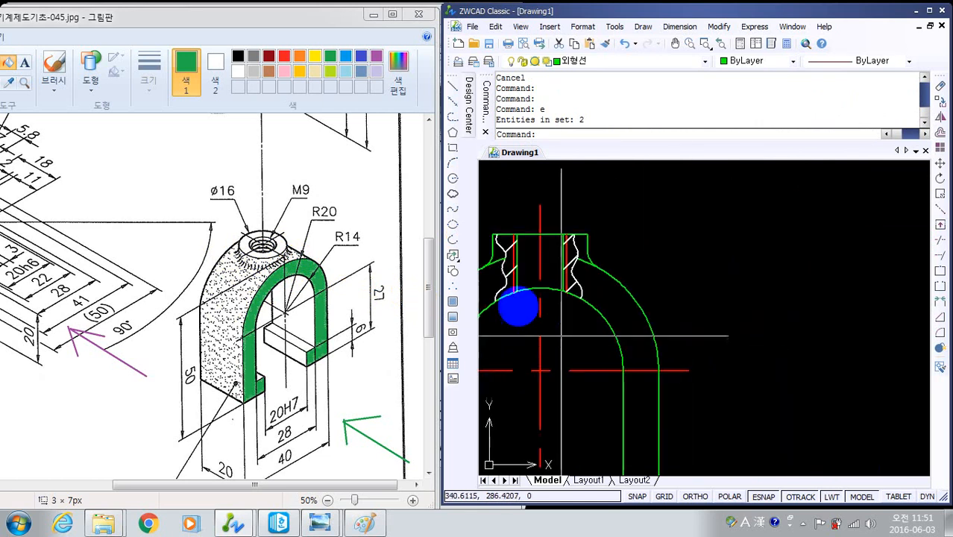
# - Draw a vertical line with Ortho on, down from the midpoint of the side view's boss top edge to below the curved intersection line
pyautogui.moveTo(718, 302); pyautogui.dragTo(672, 278, button='middle')
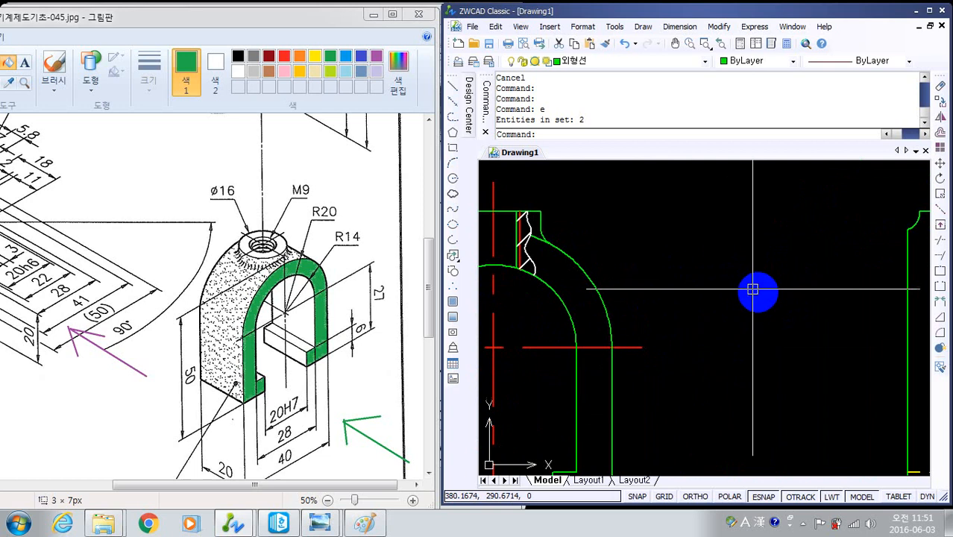
pyautogui.scroll(-2, 753, 289)
pyautogui.moveTo(788, 316); pyautogui.dragTo(759, 301, button='middle')
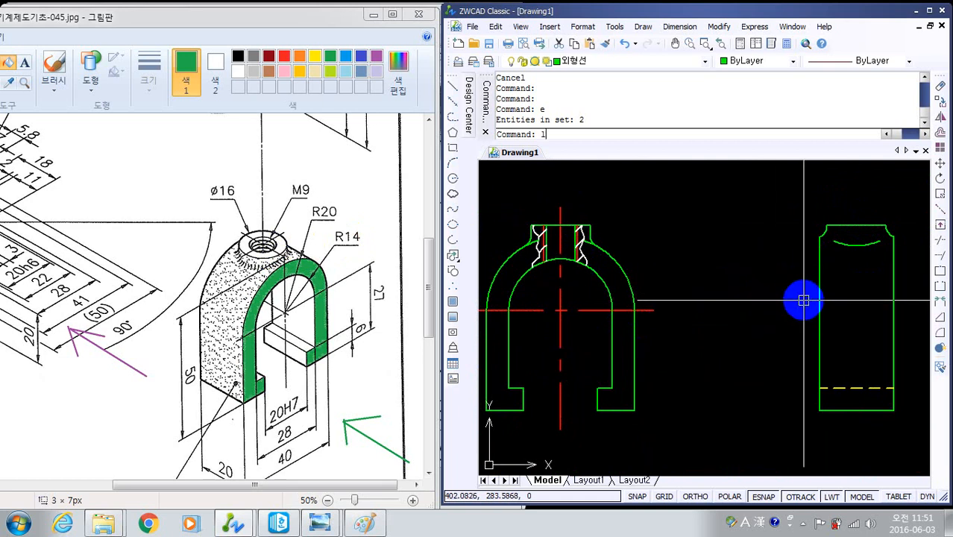
pyautogui.press('Return')
pyautogui.click(856, 225)
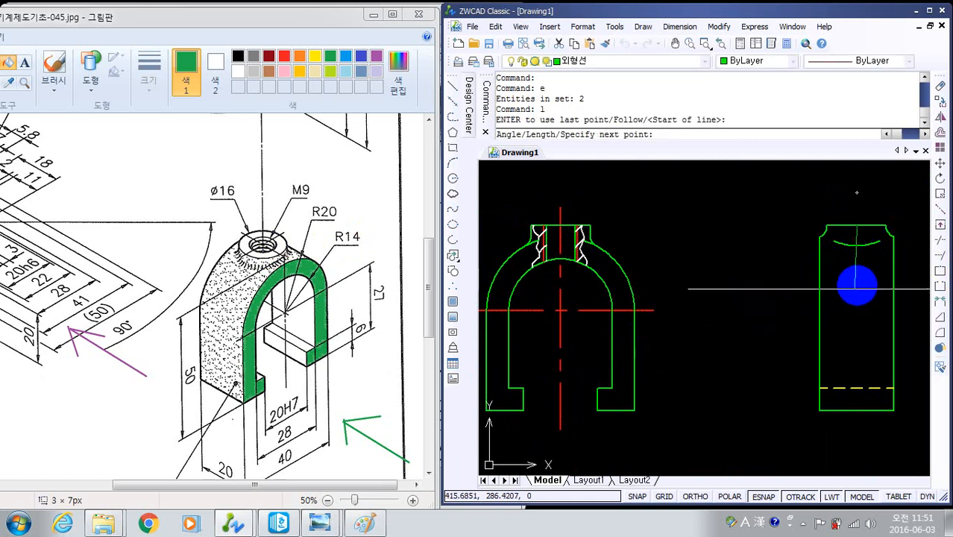
pyautogui.press('F8')
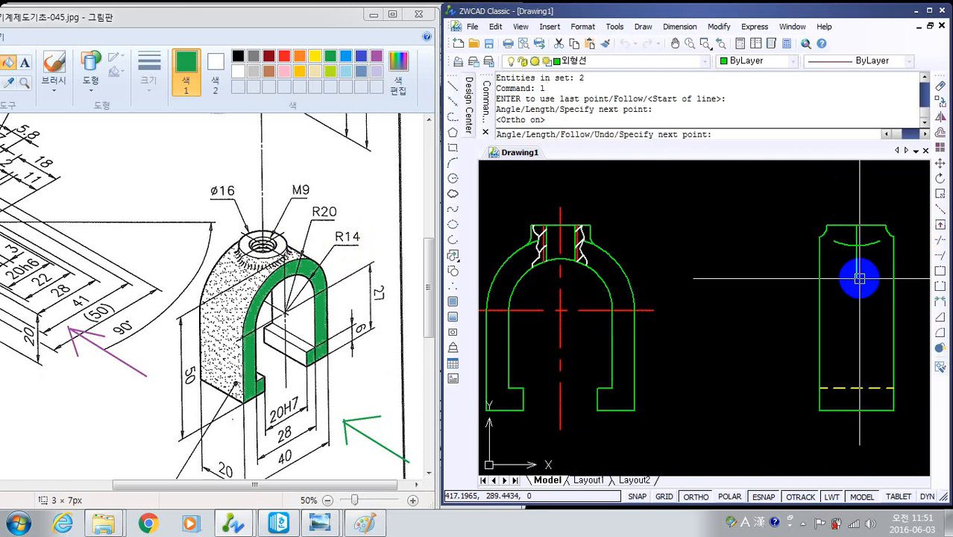
pyautogui.click(859, 278)
pyautogui.press('Return')
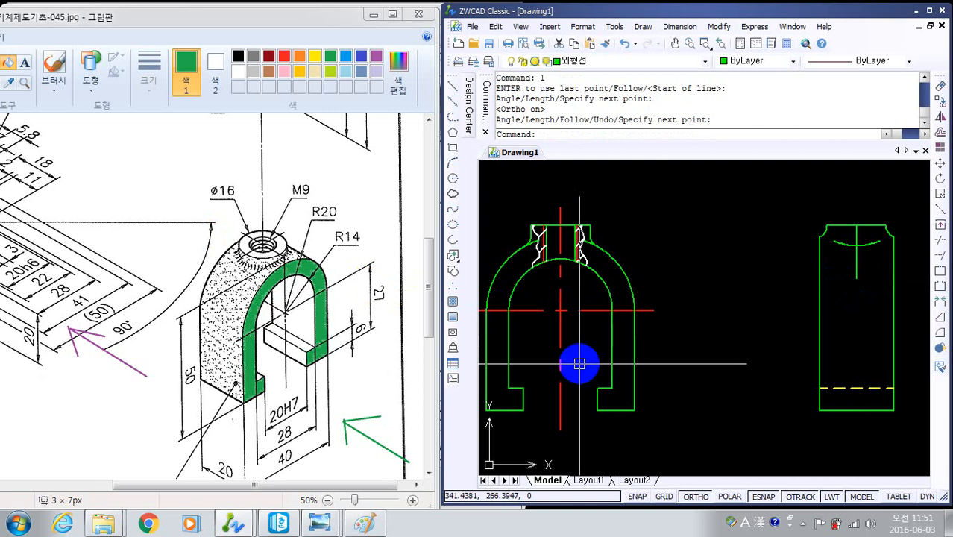
# - Match the side view's new vertical line to the properties of the front view's vertical centre line
pyautogui.write('ma')
pyautogui.press('Return')
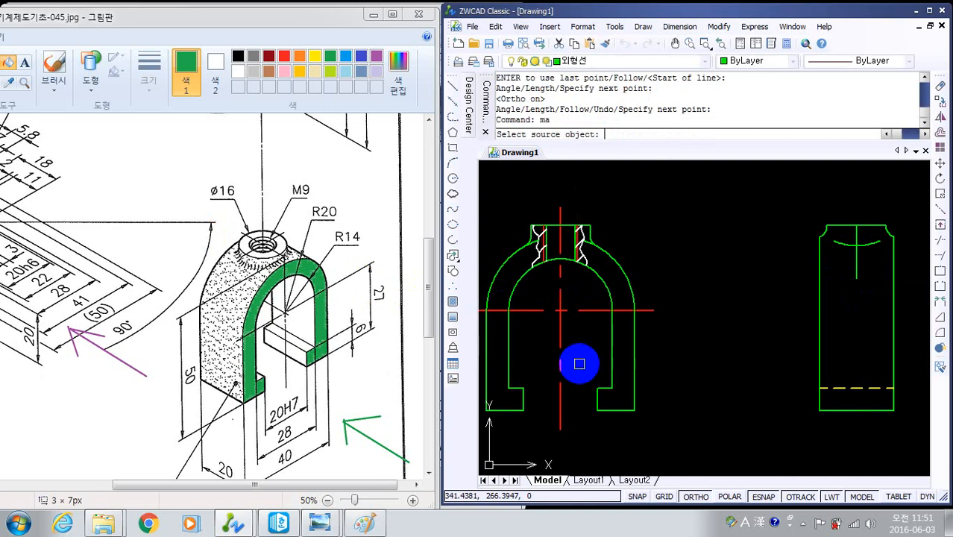
pyautogui.click(560, 333)
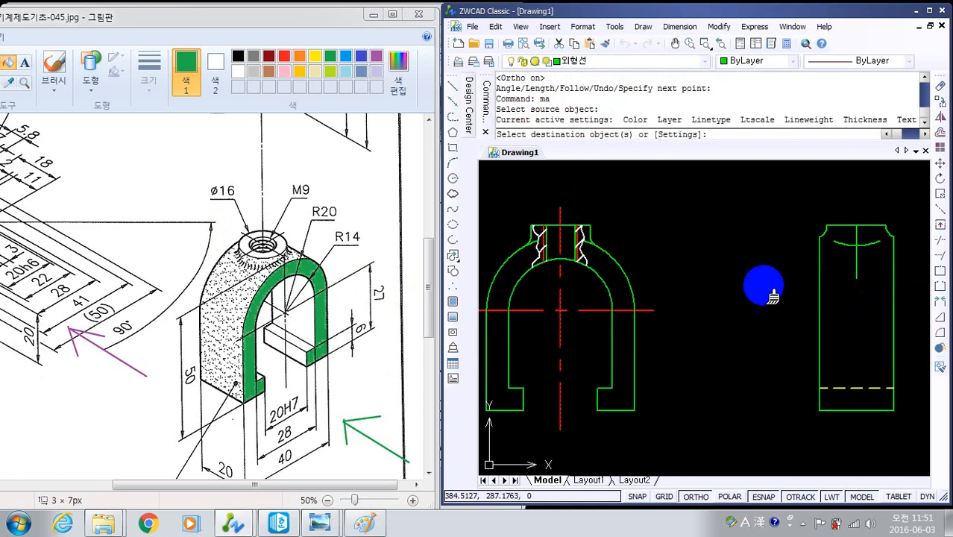
pyautogui.click(855, 260)
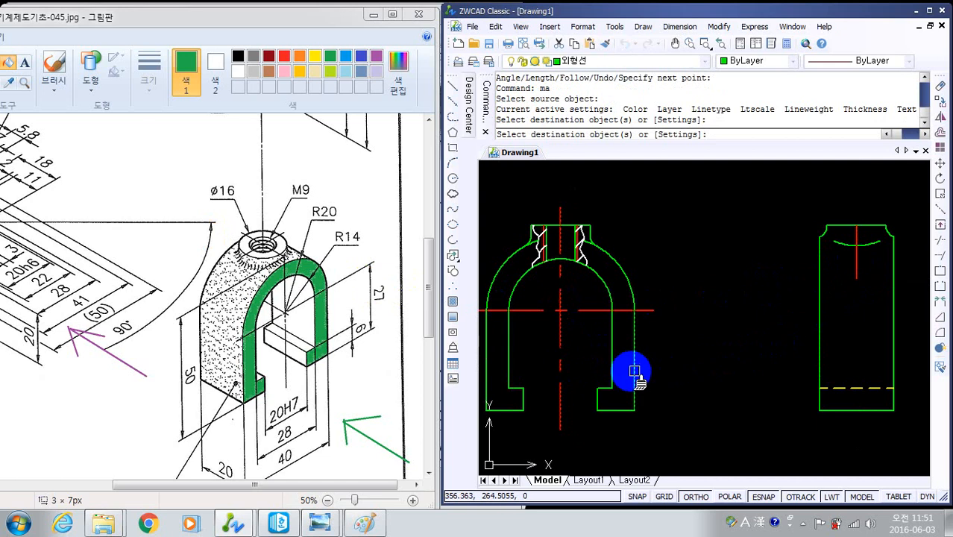
pyautogui.press('Escape')
pyautogui.press('Escape')
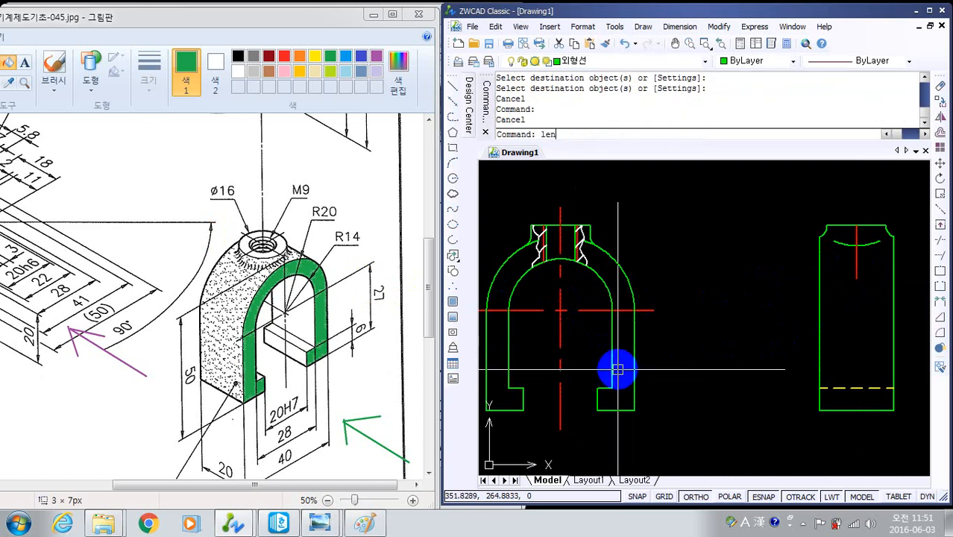
# - Lengthen the side view's centre line by an increment of 5 at both its upper and lower ends
pyautogui.write('len')
pyautogui.press('Return')
pyautogui.write('de')
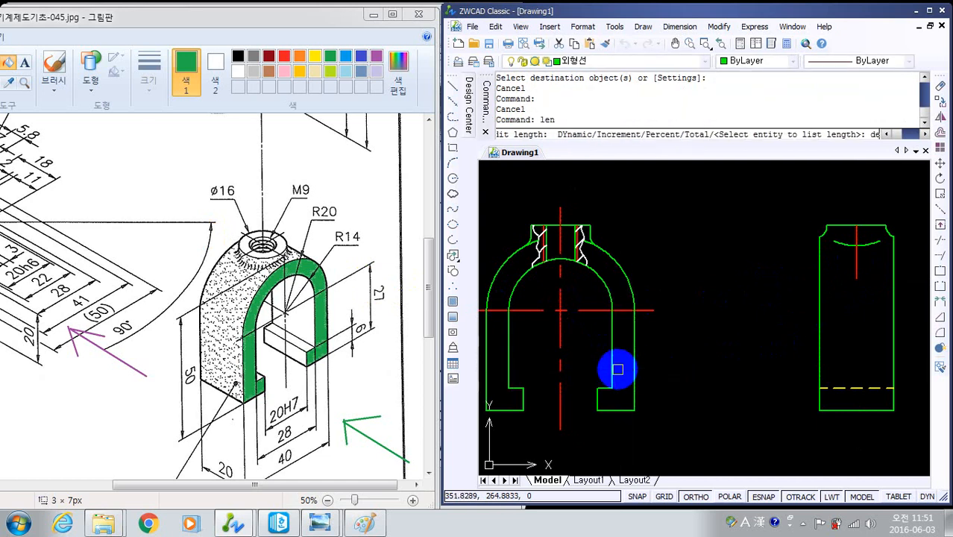
pyautogui.press('Return')
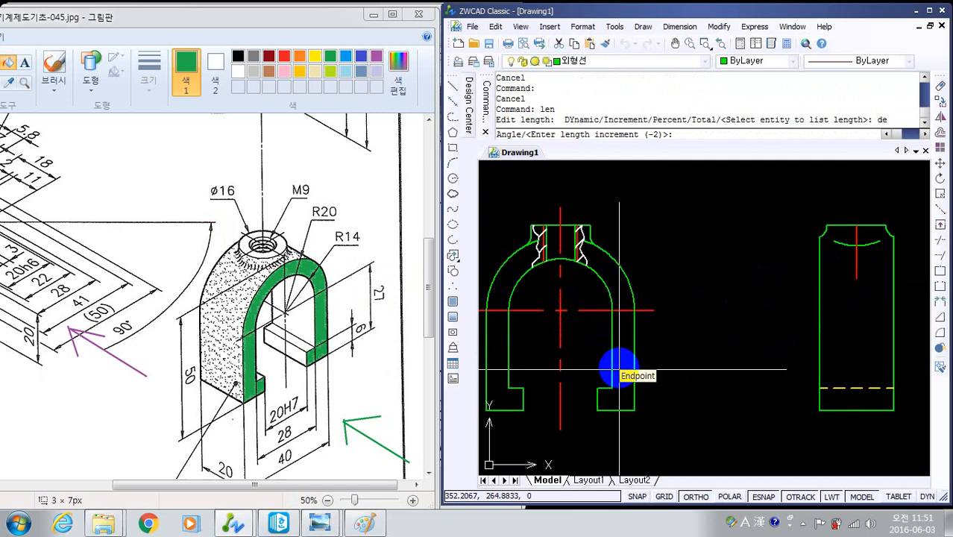
pyautogui.press('Return')
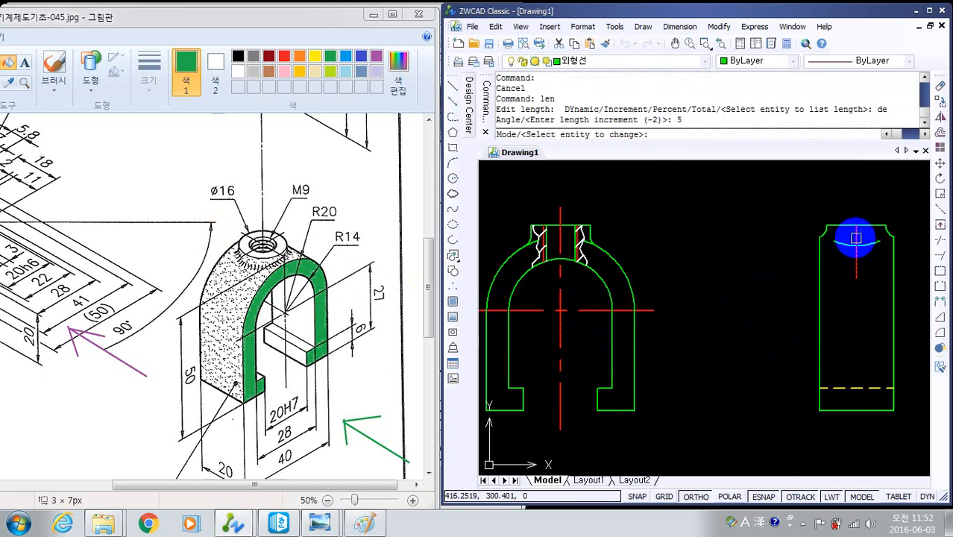
pyautogui.click(855, 238)
pyautogui.click(854, 264)
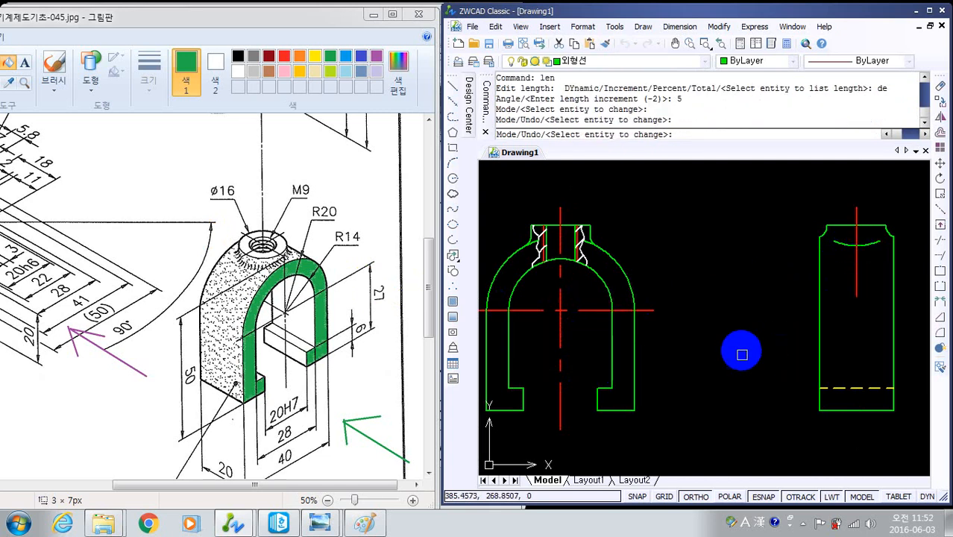
pyautogui.press('Escape')
pyautogui.press('Escape')
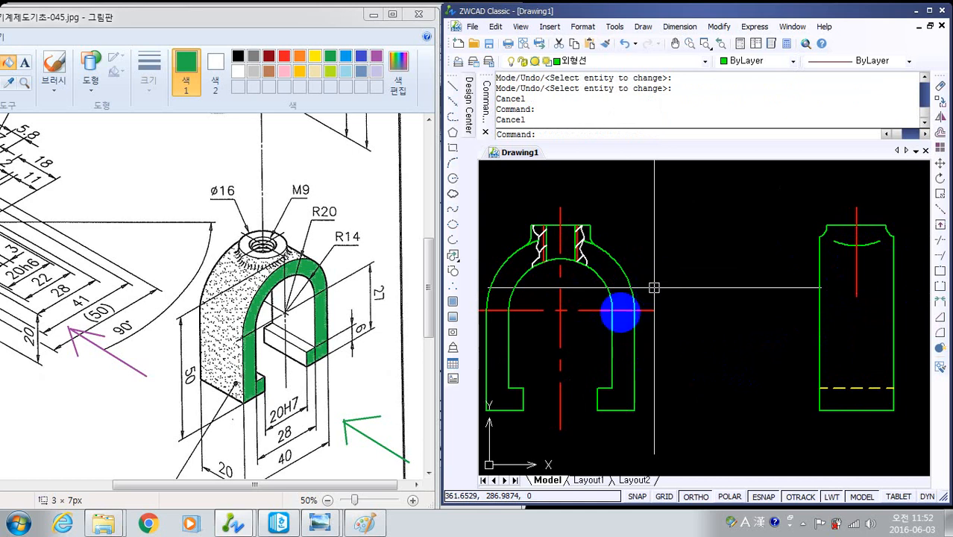
# - Review the whole drawing sheet and examine part 3, the knurled M9 screw, in the reference image
pyautogui.scroll(-4, 615, 365)
pyautogui.moveTo(665, 384); pyautogui.dragTo(678, 371, button='middle')
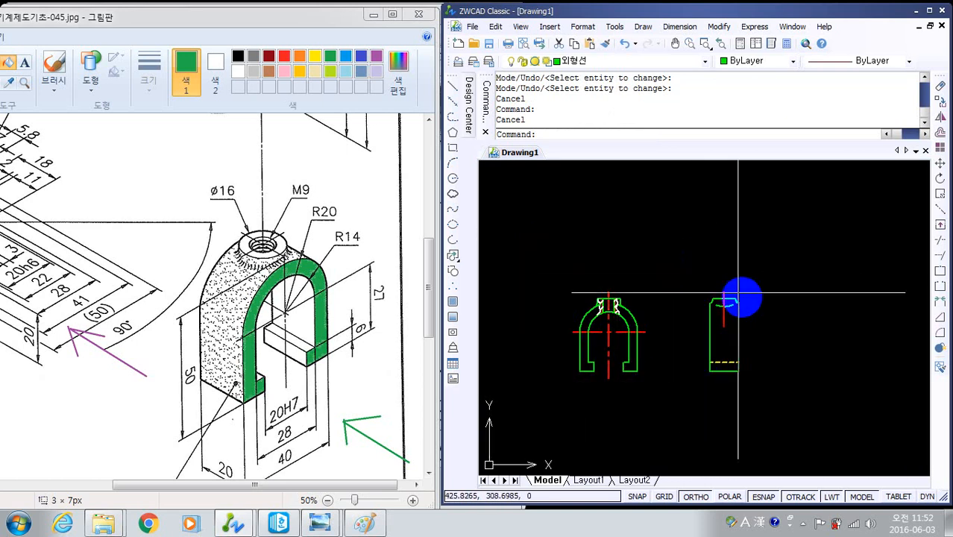
pyautogui.scroll(-5, 739, 298)
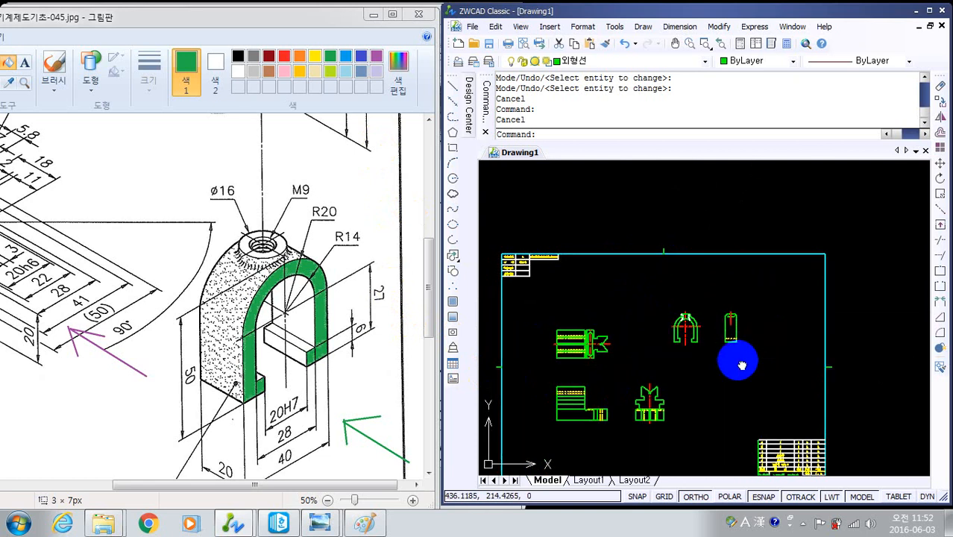
pyautogui.moveTo(736, 358); pyautogui.dragTo(731, 323, button='middle')
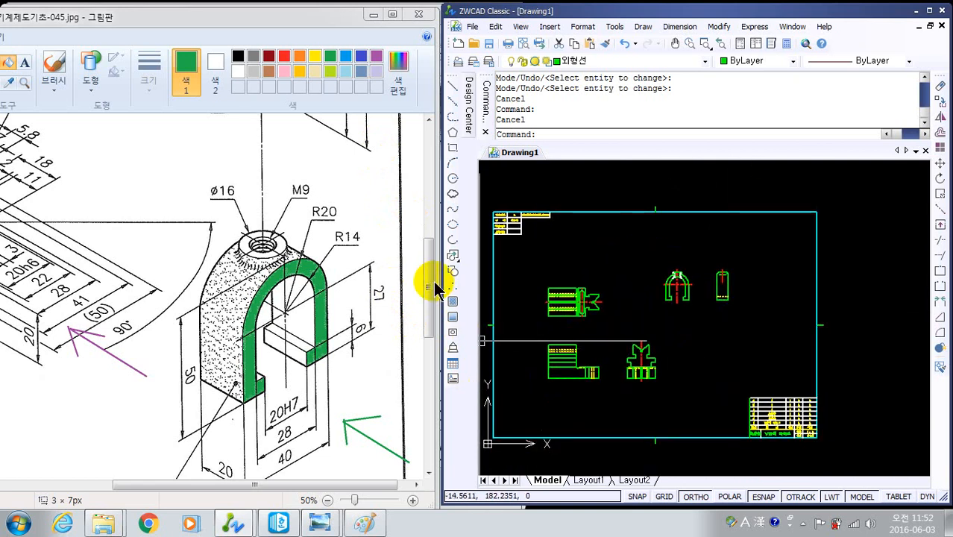
pyautogui.moveTo(430, 287)
pyautogui.mouseDown()
pyautogui.moveTo(426, 197)
pyautogui.moveTo(425, 219)
pyautogui.mouseUp()
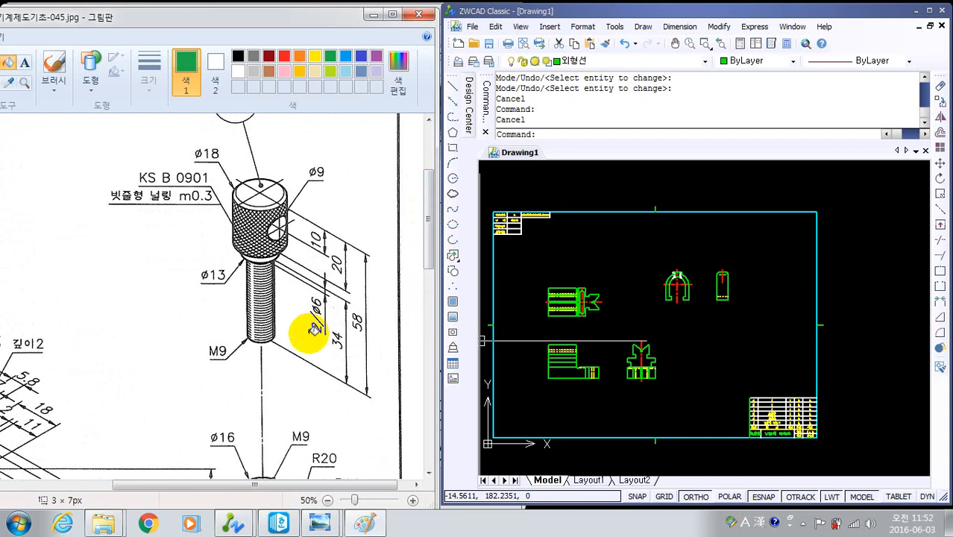
pyautogui.moveTo(432, 222); pyautogui.dragTo(436, 203)
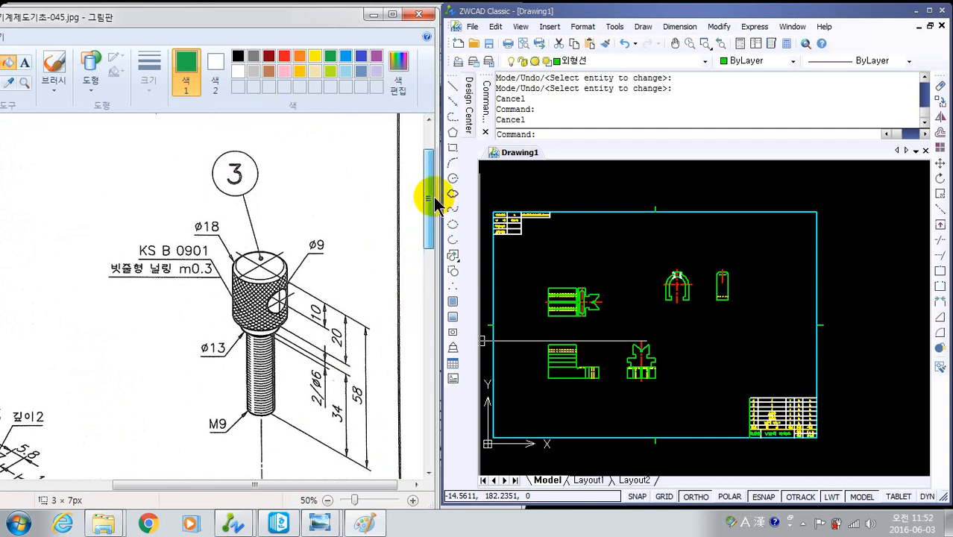